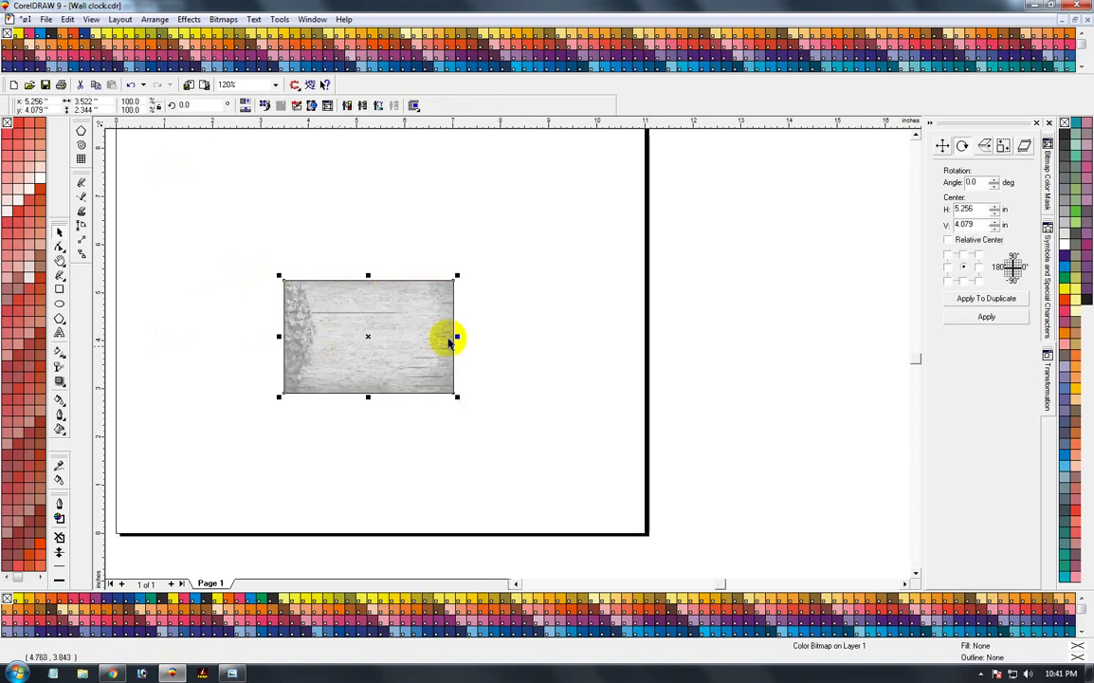
- Switch the page display from wireframe to the full-colour view of the wood bitmap
{"action": "left_click", "coordinate": [502, 377]}
{"action": "key", "text": "shift+F9"}
{"action": "key", "text": "shift+F9"}
{"action": "key", "text": "shift+F9"}
{"action": "key", "text": "F3"}
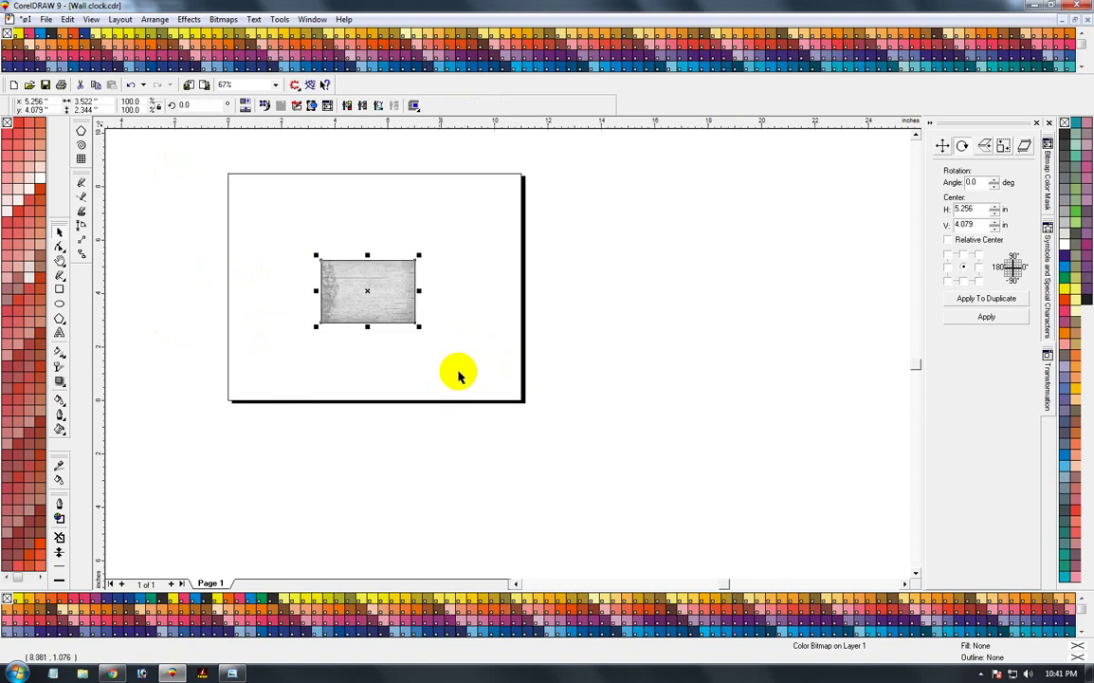
{"action": "key", "text": "F2"}
{"action": "left_click_drag", "start_coordinate": [205, 186], "coordinate": [606, 443]}
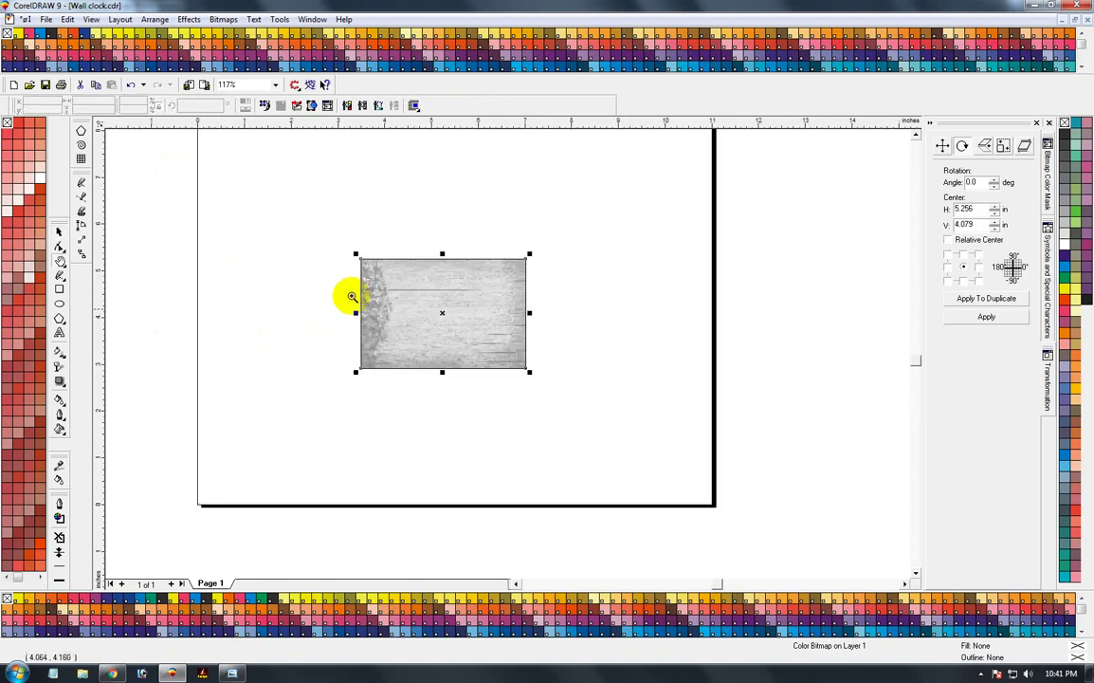
{"action": "key", "text": "F3"}
{"action": "key", "text": "F2"}
{"action": "left_click_drag", "start_coordinate": [166, 219], "coordinate": [565, 393]}
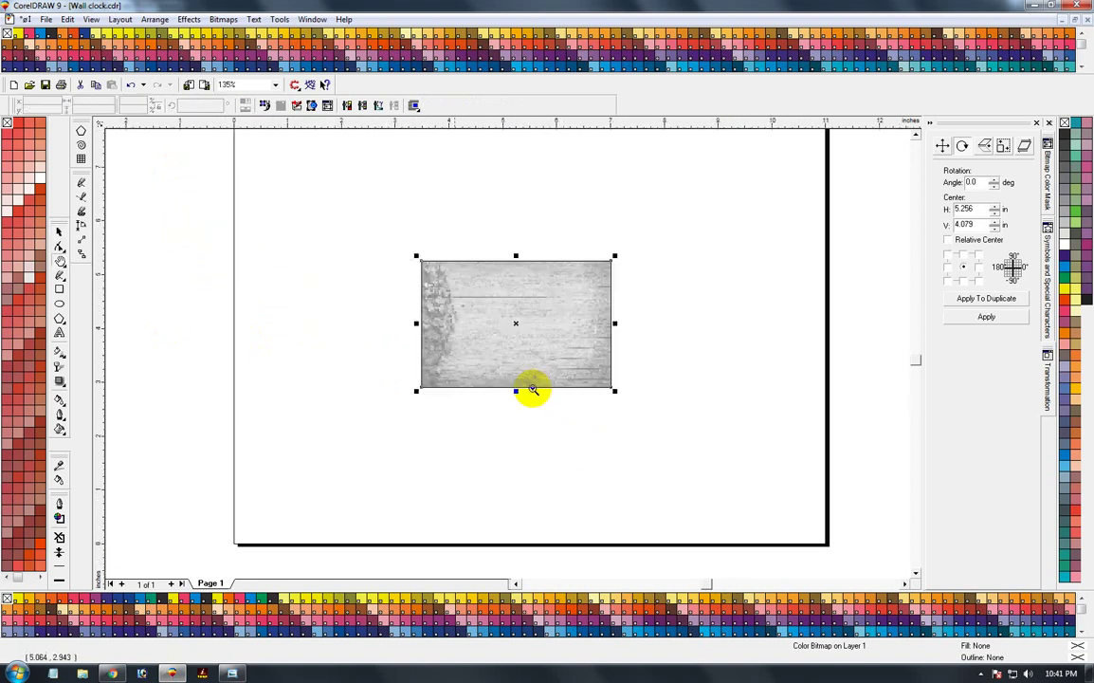
{"action": "left_click", "coordinate": [59, 231]}
{"action": "key", "text": "shift+F9"}
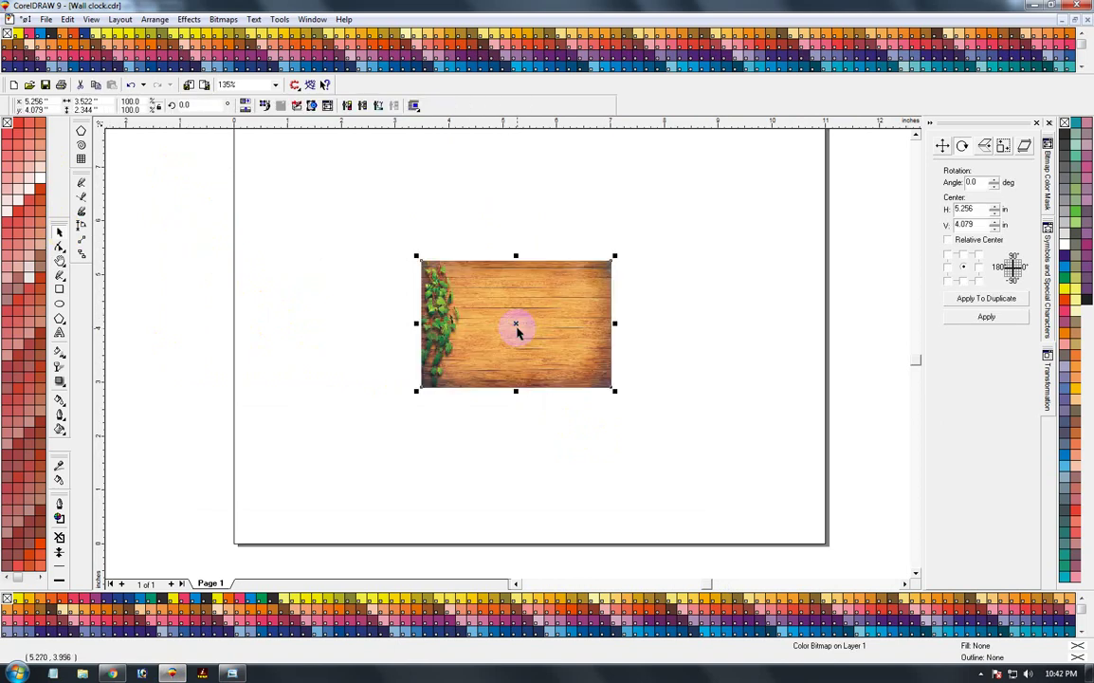
- Enlarge the wood bitmap about its centre to about 8 inches wide
{"action": "left_click_drag", "start_coordinate": [613, 255], "coordinate": [756, 224]}
{"action": "left_click", "coordinate": [714, 270]}
{"action": "left_click_drag", "start_coordinate": [710, 268], "coordinate": [722, 260]}
{"action": "left_click", "coordinate": [789, 379]}
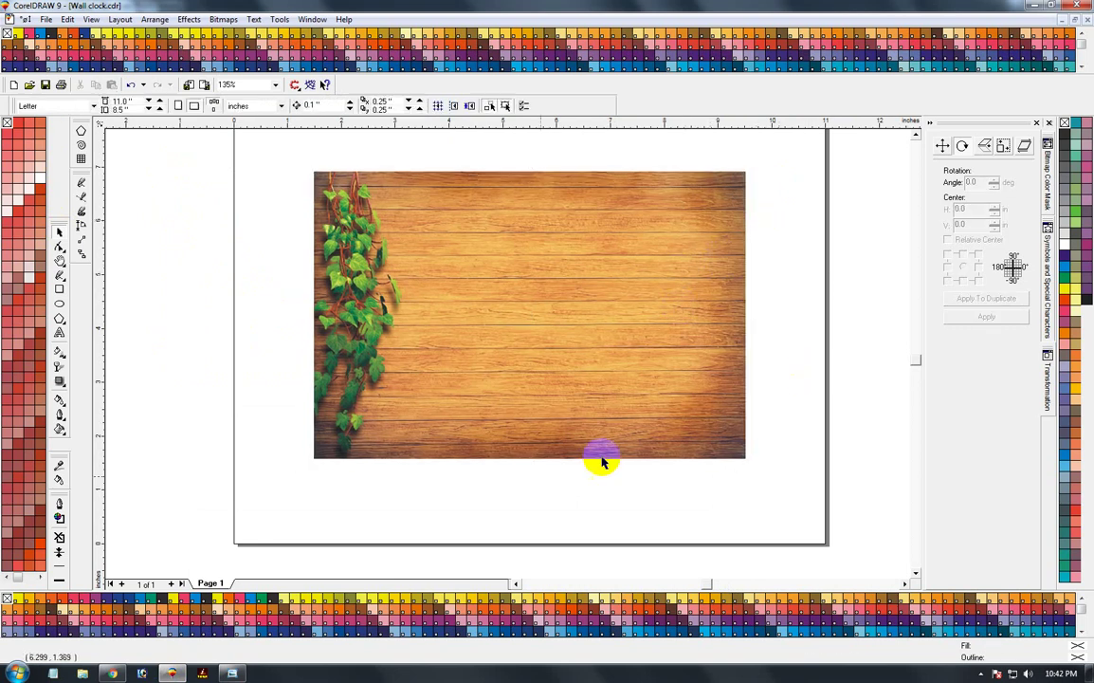
{"action": "key", "text": "F3"}
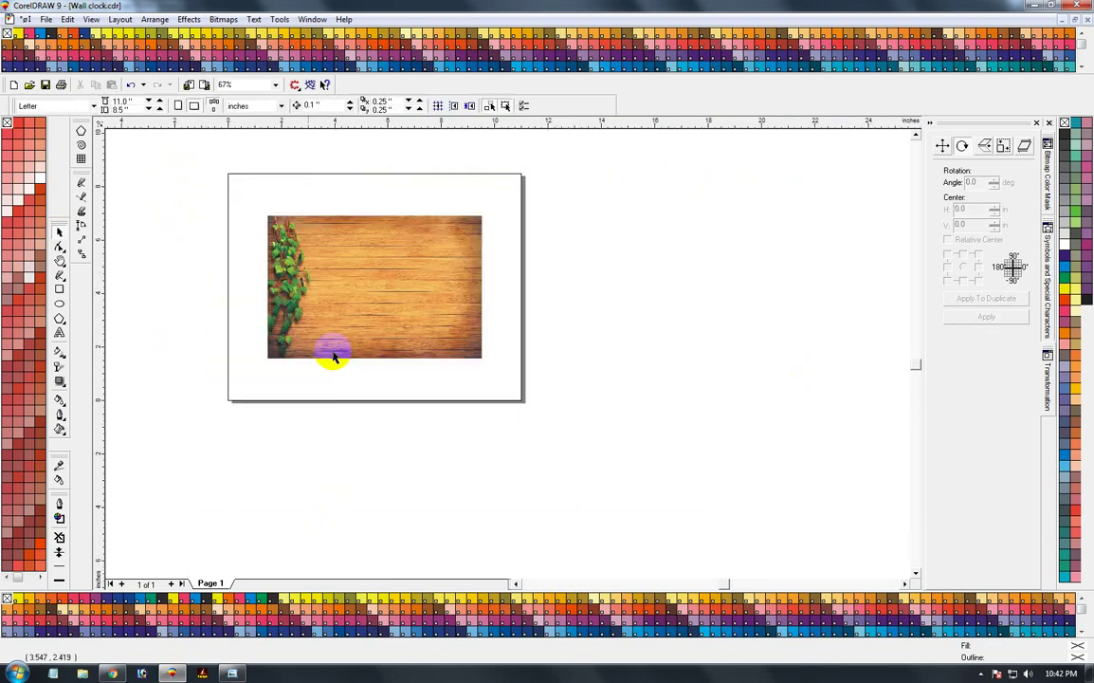
{"action": "key", "text": "F3"}
{"action": "key", "text": "F2"}
{"action": "key", "text": "shift+F4"}
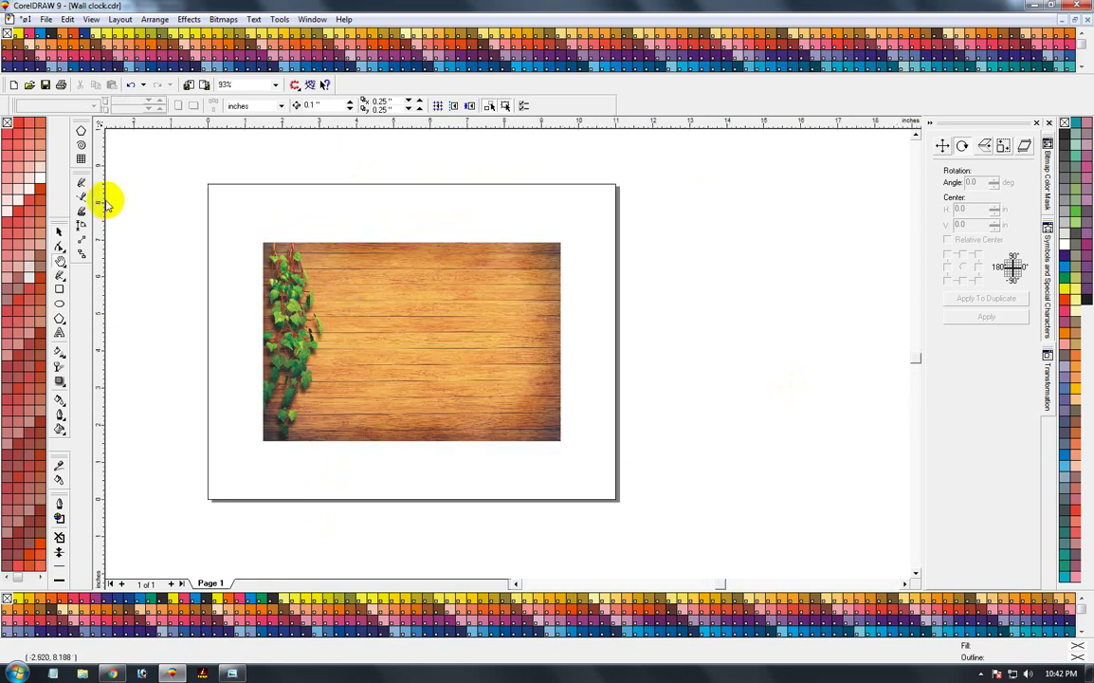
{"action": "left_click", "coordinate": [59, 232]}
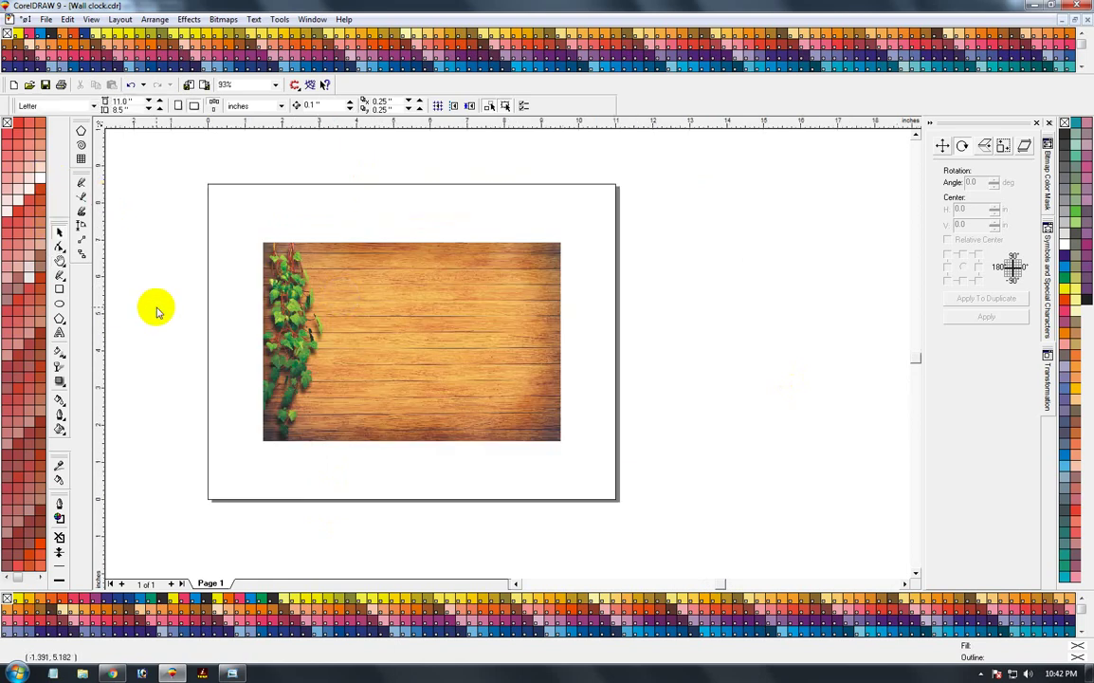
- Import "Wall clock.jpg final.jpg" from the Desktop and place it beside the page
{"action": "key", "text": "ctrl+i"}
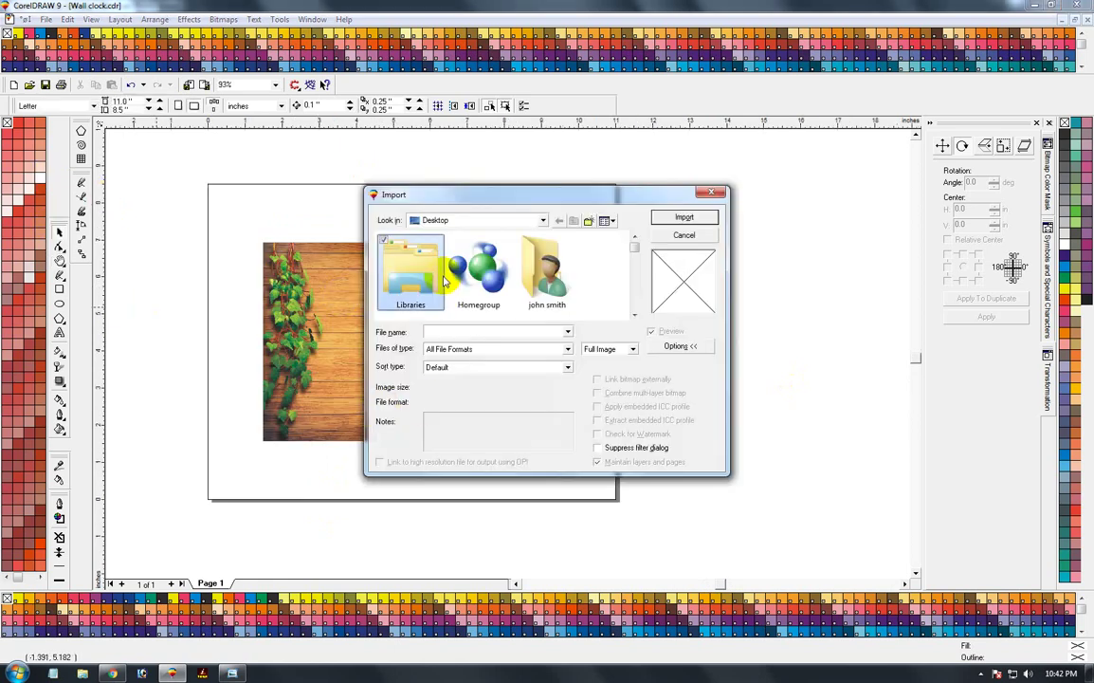
{"action": "scroll", "coordinate": [446, 280], "scroll_direction": "down", "scroll_amount": 1}
{"action": "left_click", "coordinate": [447, 280]}
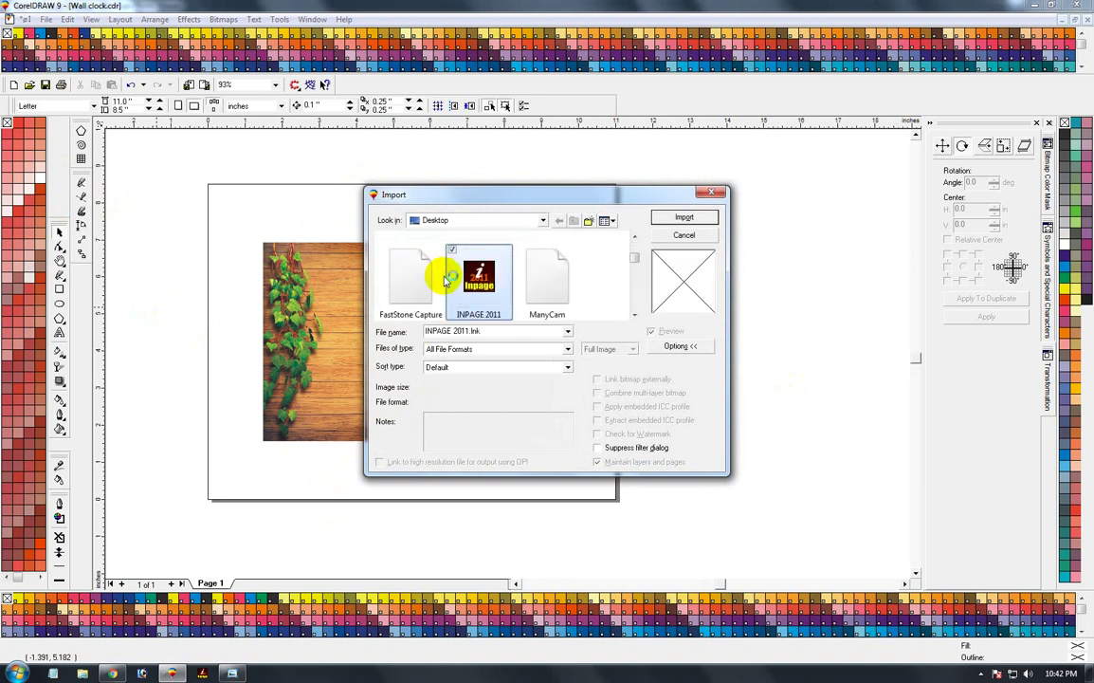
{"action": "scroll", "coordinate": [444, 278], "scroll_direction": "down", "scroll_amount": 2}
{"action": "left_click", "coordinate": [442, 278]}
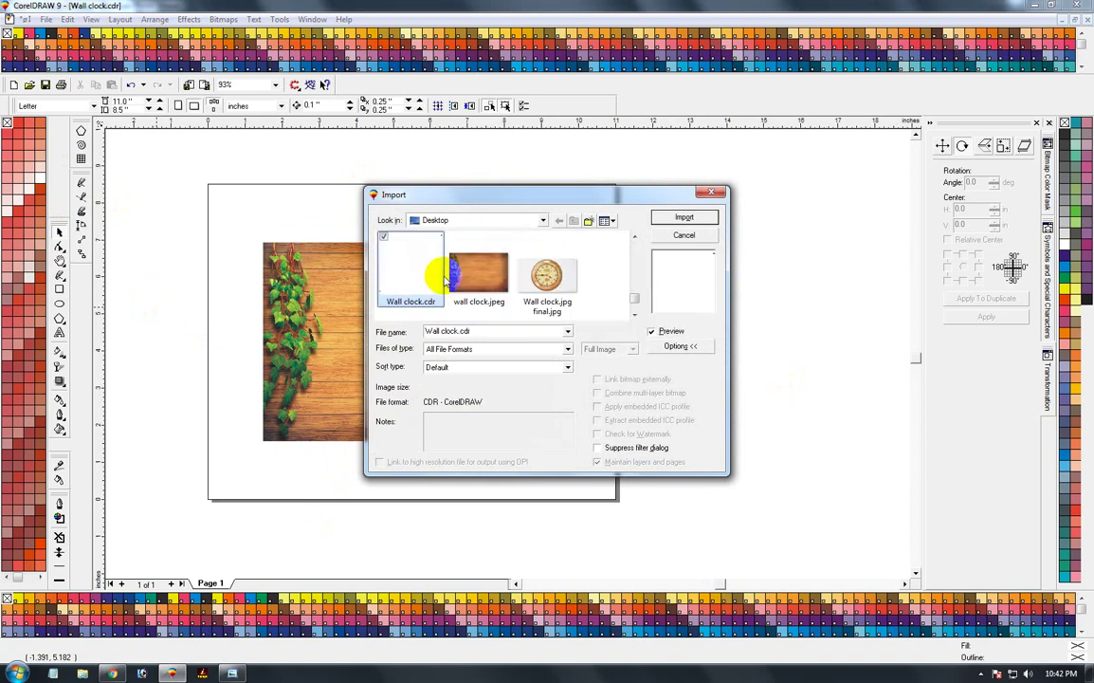
{"action": "key", "text": "Right"}
{"action": "key", "text": "Right"}
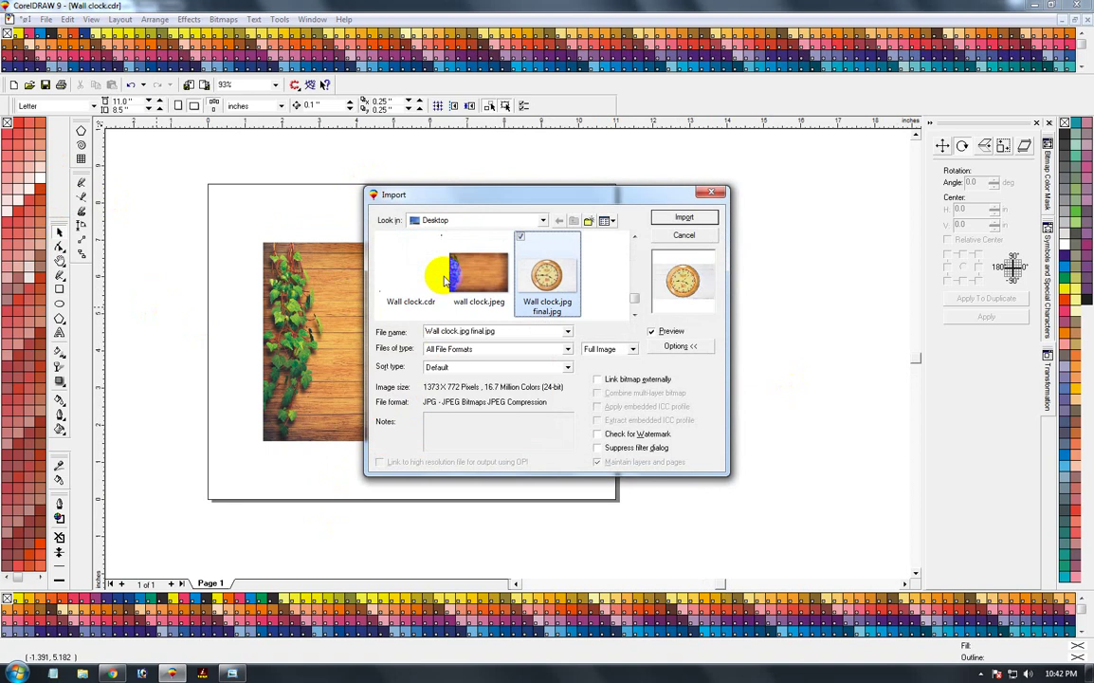
{"action": "key", "text": "Return"}
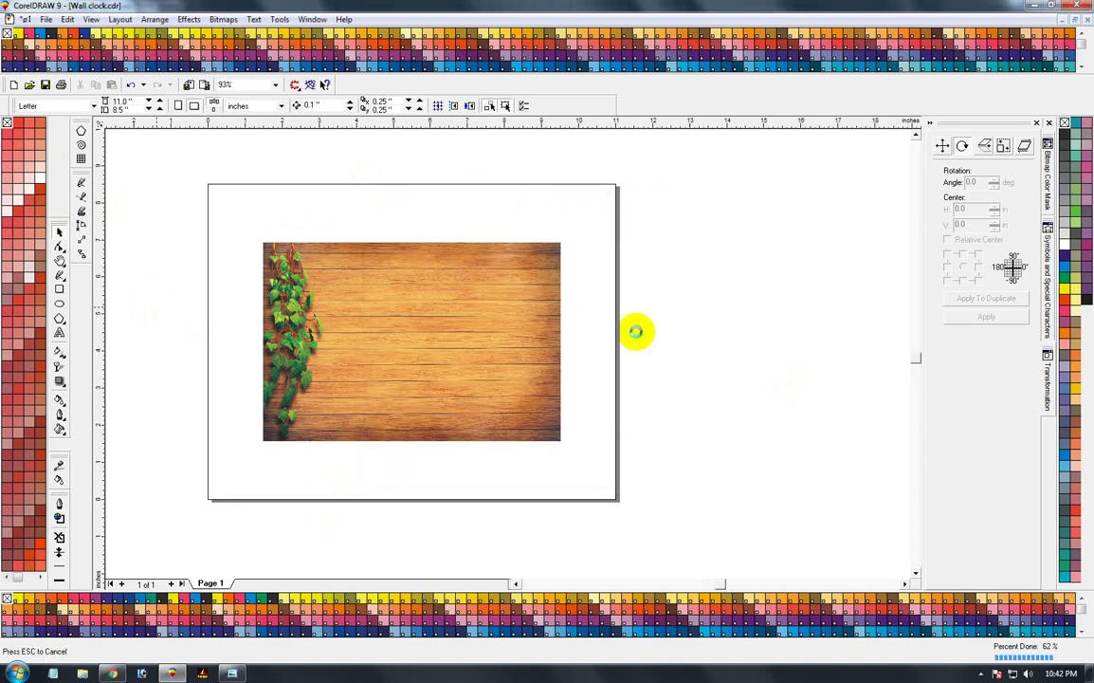
{"action": "left_click", "coordinate": [648, 310]}
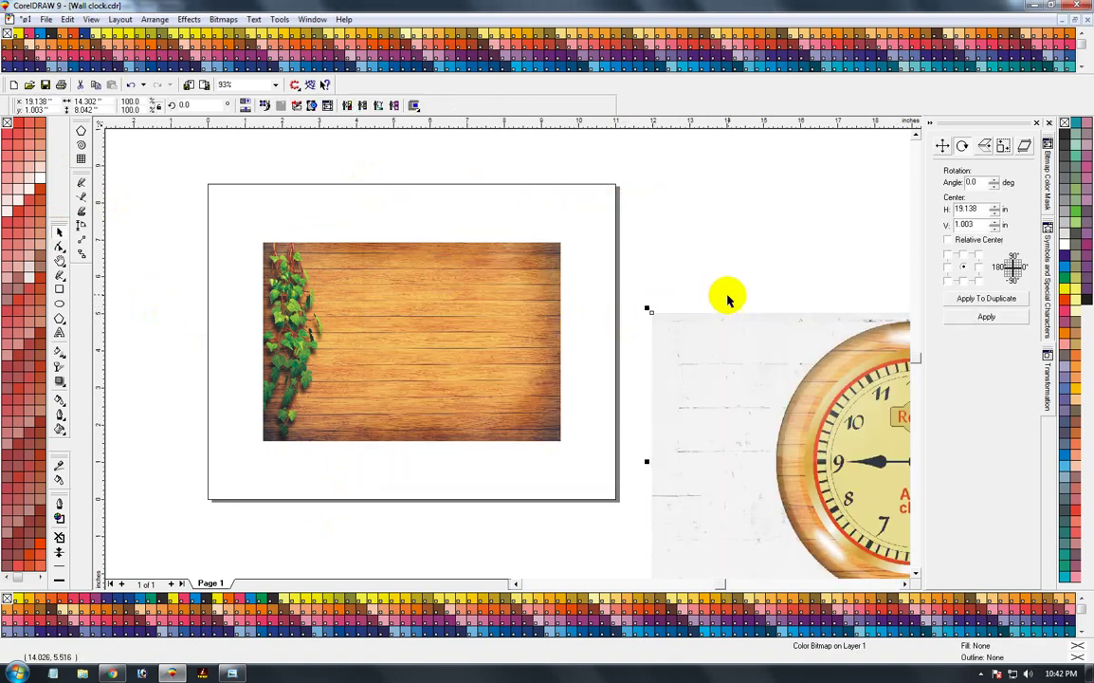
- Move the imported clock image up beside the page and return from the photo viewer to the CorelDRAW drawing
{"action": "key", "text": "F3"}
{"action": "left_click_drag", "start_coordinate": [626, 306], "coordinate": [623, 287]}
{"action": "key", "text": "F2"}
{"action": "left_click_drag", "start_coordinate": [351, 166], "coordinate": [735, 371]}
{"action": "left_click_drag", "start_coordinate": [179, 218], "coordinate": [804, 493]}
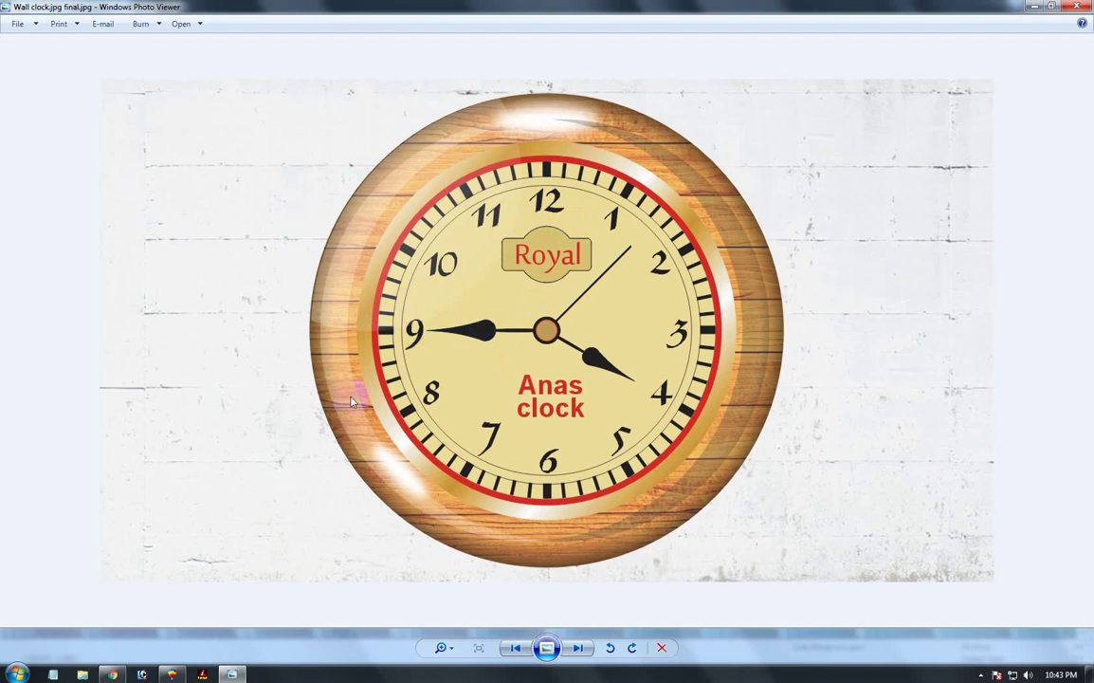
{"action": "left_click", "coordinate": [1043, 7]}
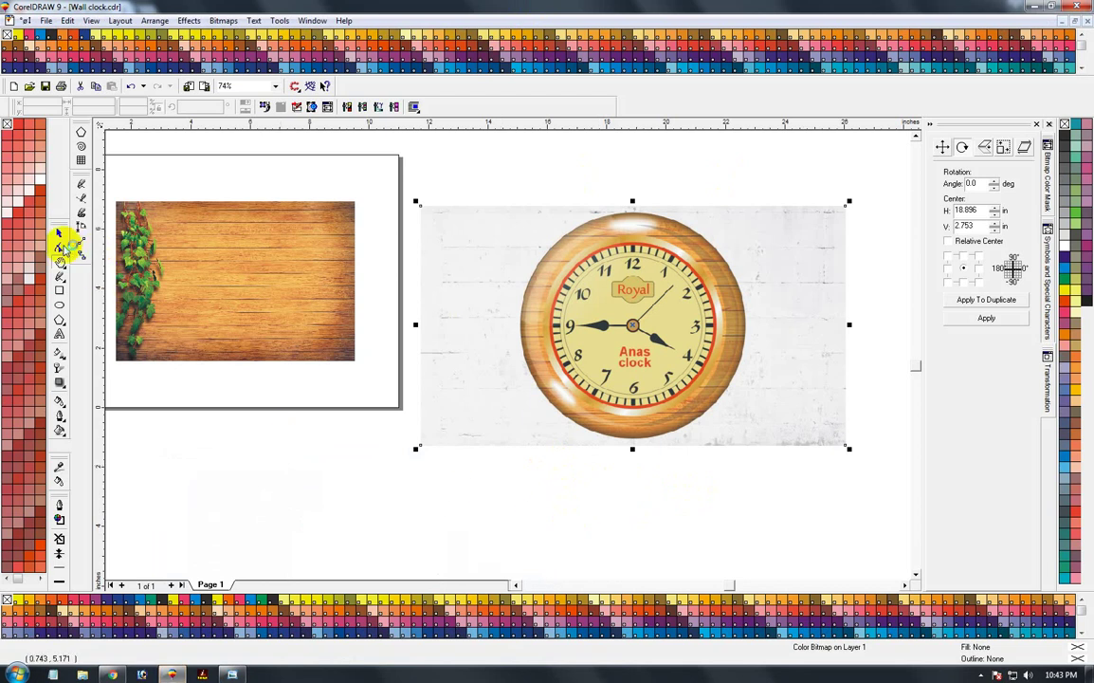
- Trim the wall on both sides of the clock image by moving its side nodes inward to the clock's edges
{"action": "left_click", "coordinate": [59, 234]}
{"action": "left_click", "coordinate": [391, 470]}
{"action": "left_click", "coordinate": [457, 422]}
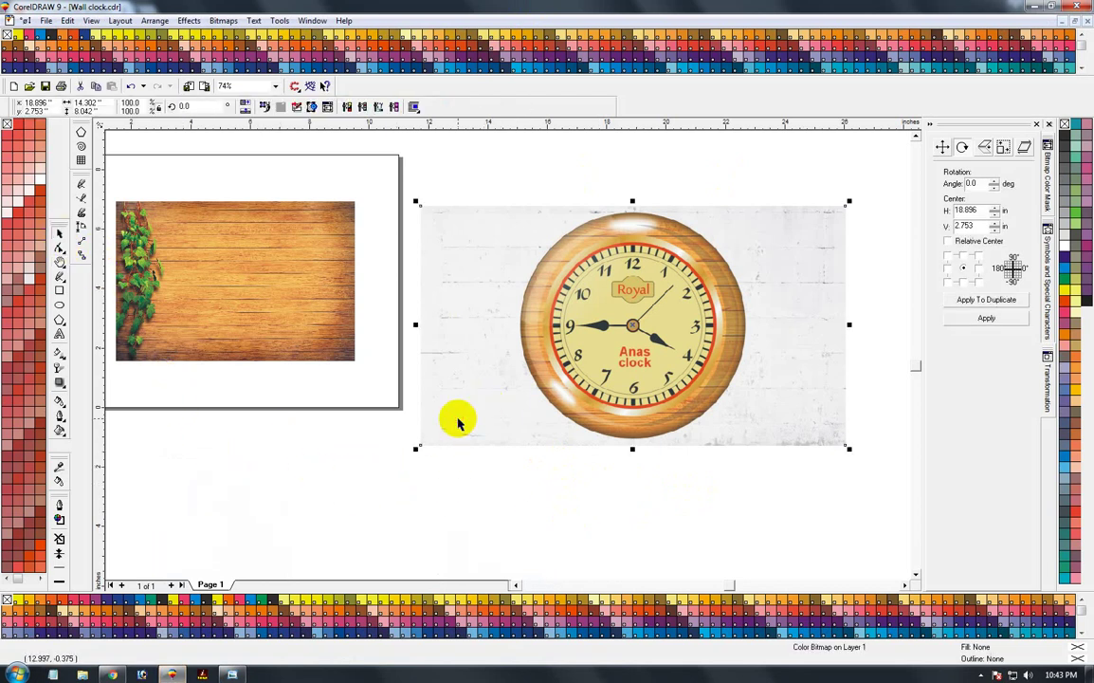
{"action": "key", "text": "F10"}
{"action": "left_click_drag", "start_coordinate": [425, 509], "coordinate": [425, 510]}
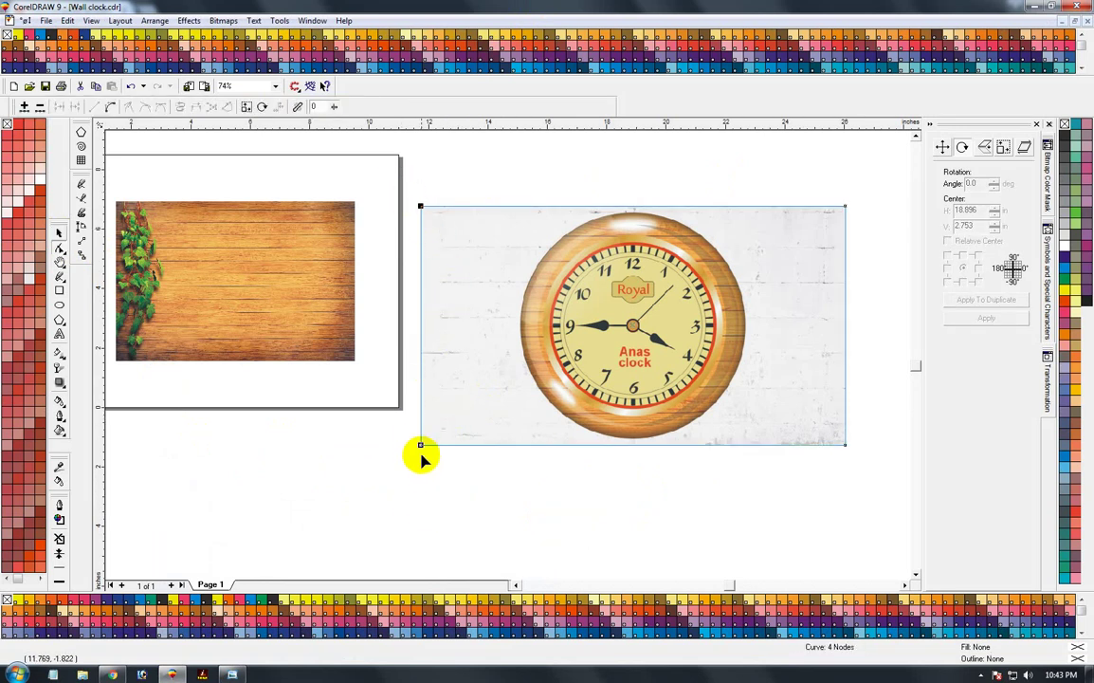
{"action": "left_click_drag", "start_coordinate": [421, 447], "coordinate": [514, 446]}
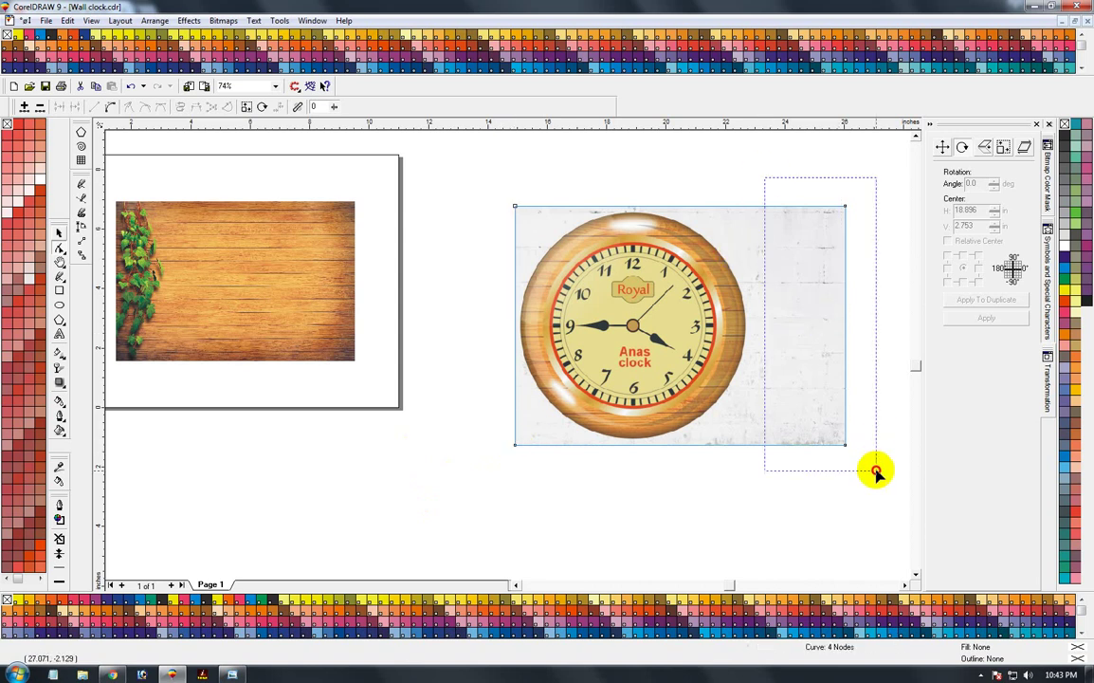
{"action": "left_click_drag", "start_coordinate": [844, 445], "coordinate": [749, 444]}
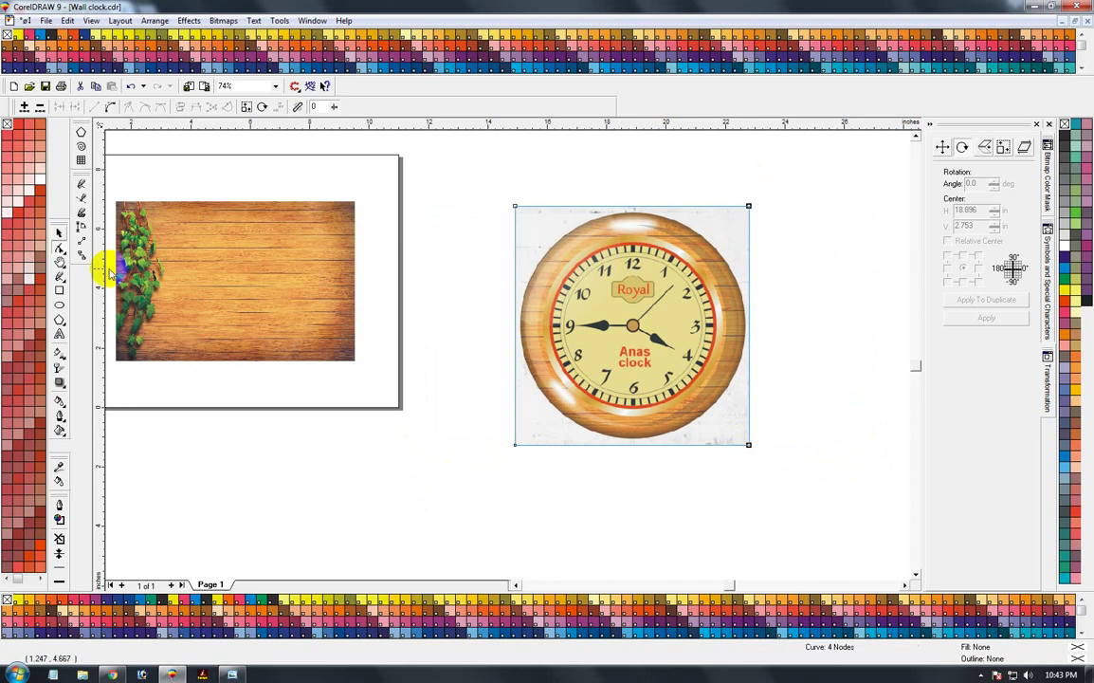
- Apply Crop Bitmap to the trimmed clock image
{"action": "left_click", "coordinate": [59, 233]}
{"action": "key", "text": "alt+b"}
{"action": "key", "text": "c"}
{"action": "key", "text": "Return"}
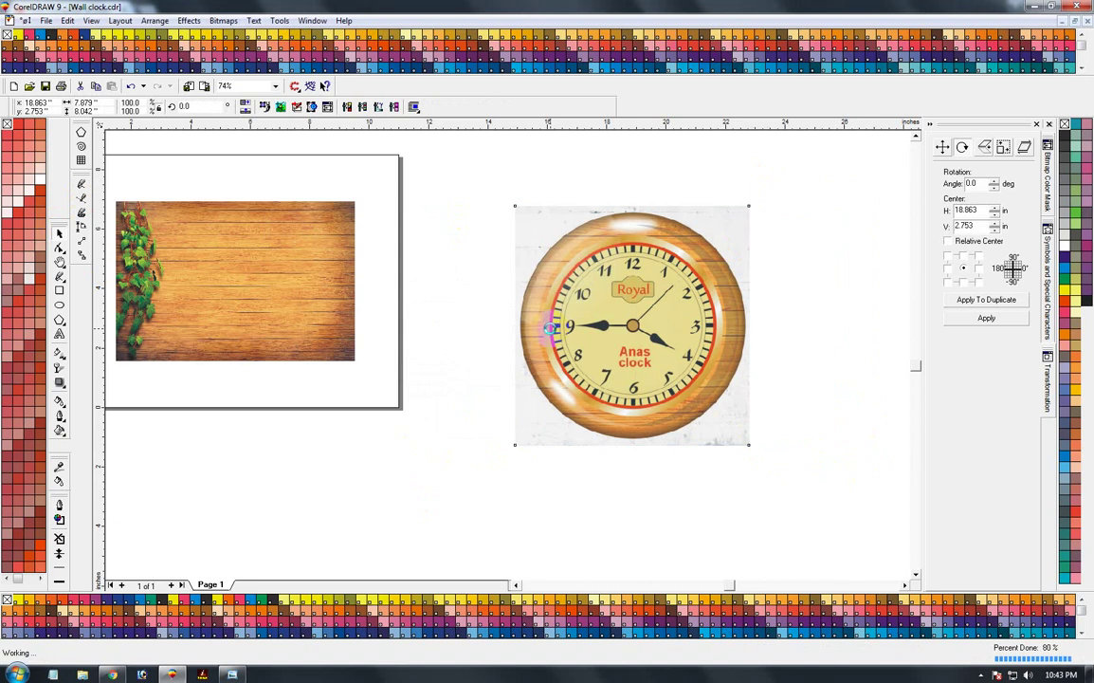
- Enlarge the wood bitmap proportionally to about 10.7 by 7.1 inches
{"action": "key", "text": "F3"}
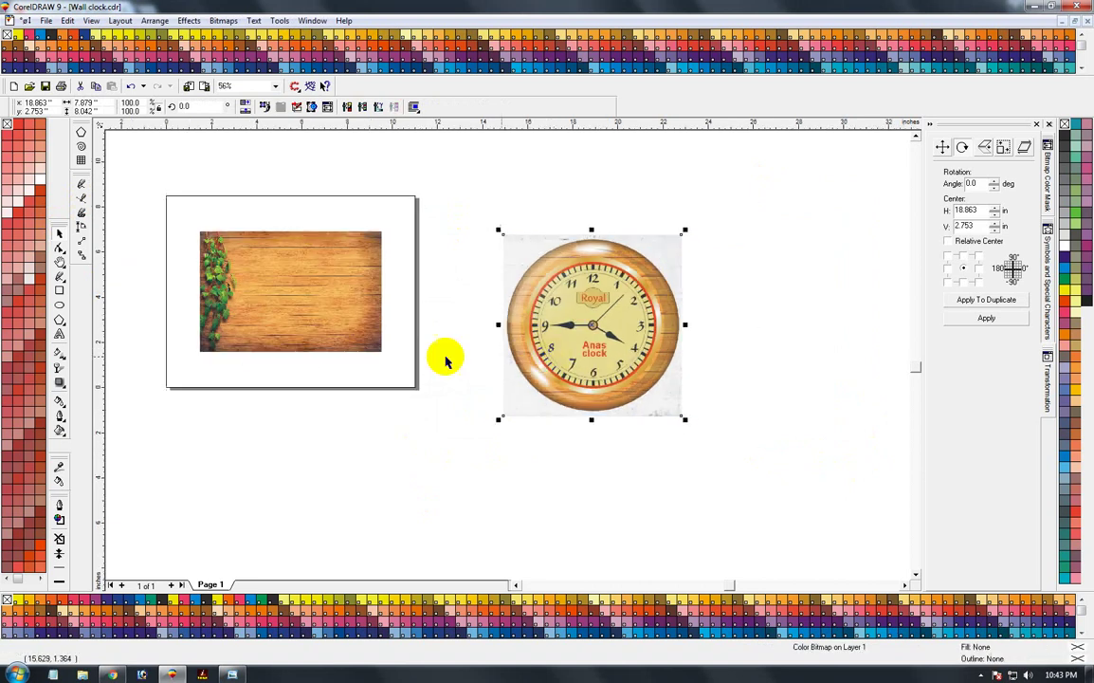
{"action": "key", "text": "F2"}
{"action": "left_click_drag", "start_coordinate": [169, 217], "coordinate": [721, 455]}
{"action": "key", "text": "space"}
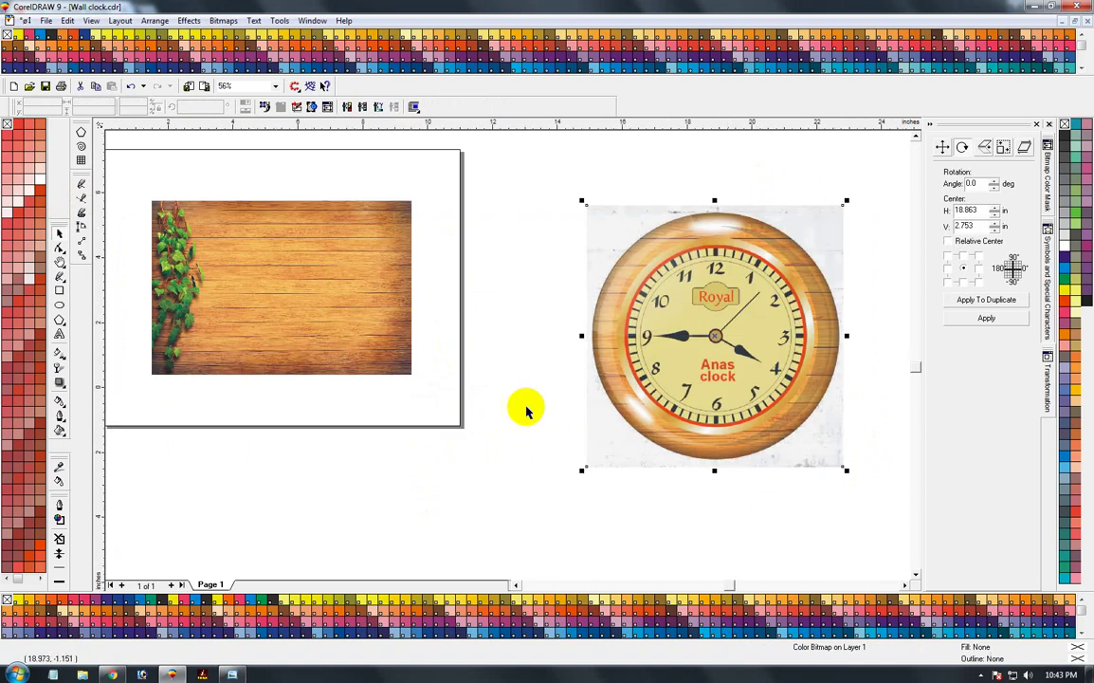
{"action": "left_click", "coordinate": [313, 309]}
{"action": "left_click_drag", "start_coordinate": [387, 356], "coordinate": [417, 374]}
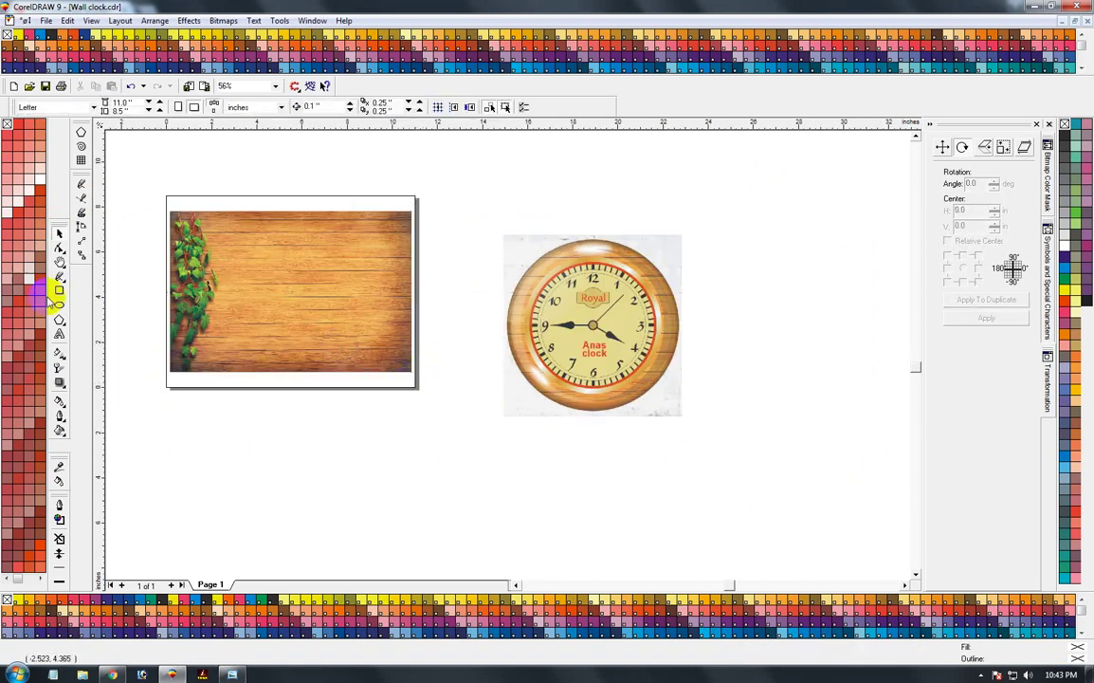
- Draw a circle over the wood bitmap and align both objects on their horizontal and vertical centres
{"action": "left_click", "coordinate": [58, 305]}
{"action": "left_click_drag", "start_coordinate": [258, 249], "coordinate": [361, 365]}
{"action": "left_click", "coordinate": [59, 234]}
{"action": "left_click", "coordinate": [241, 234], "text": "shift"}
{"action": "key", "text": "c"}
{"action": "key", "text": "e"}
- Enlarge the circle about its centre to about 6.2 inches in diameter
{"action": "left_click", "coordinate": [349, 456]}
{"action": "left_click", "coordinate": [332, 331]}
{"action": "left_click_drag", "start_coordinate": [352, 353], "coordinate": [371, 375]}
- PowerClip the wood bitmap inside the circle
{"action": "left_click", "coordinate": [380, 360]}
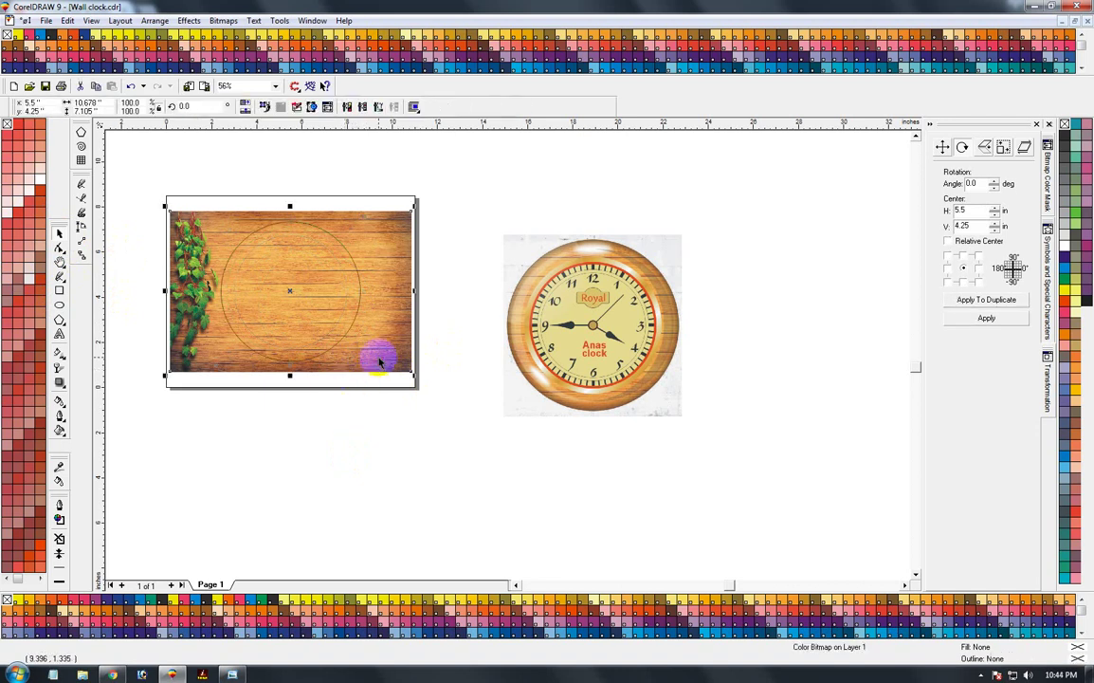
{"action": "left_click", "coordinate": [289, 297]}
{"action": "left_click", "coordinate": [301, 422]}
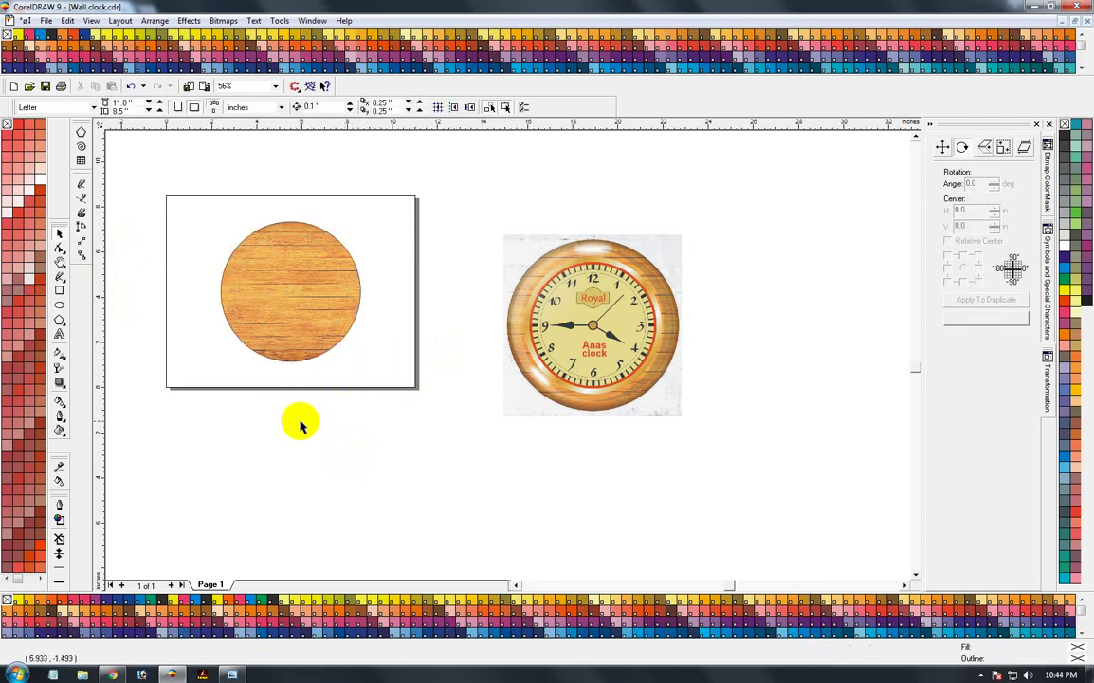
- Move the clock reference image close beside the wooden circle, overlapping the page edge, and examine its dial
{"action": "key", "text": "F2"}
{"action": "left_click_drag", "start_coordinate": [183, 166], "coordinate": [667, 508]}
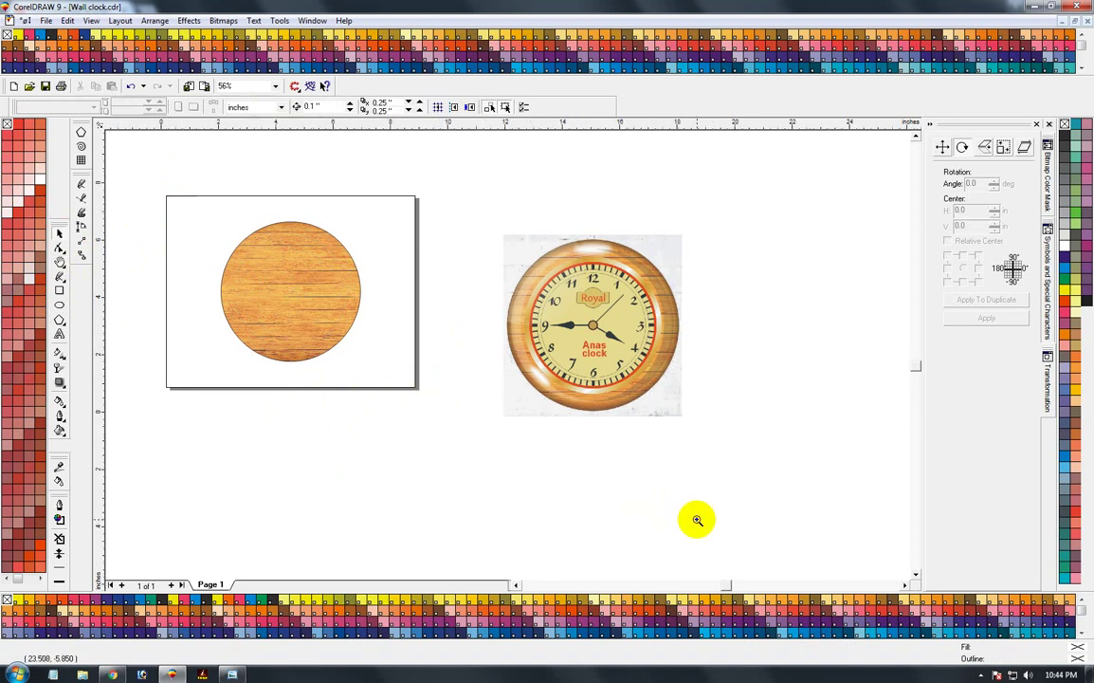
{"action": "left_click", "coordinate": [58, 233]}
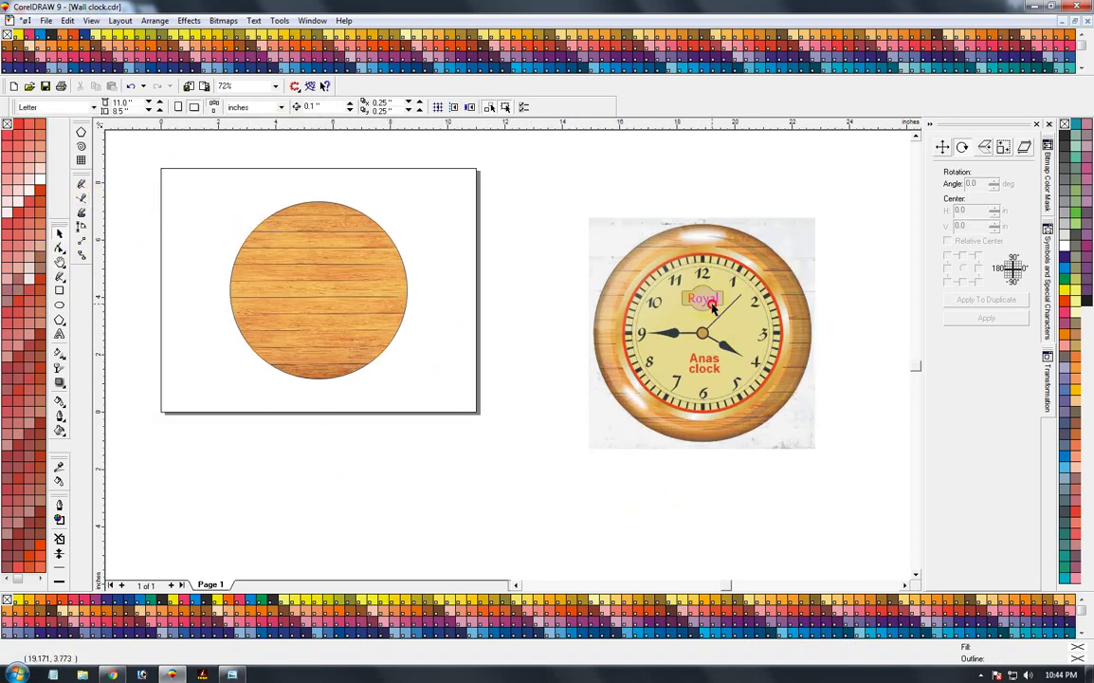
{"action": "left_click_drag", "start_coordinate": [581, 266], "coordinate": [569, 266]}
{"action": "key", "text": "F2"}
{"action": "left_click_drag", "start_coordinate": [228, 191], "coordinate": [705, 493]}
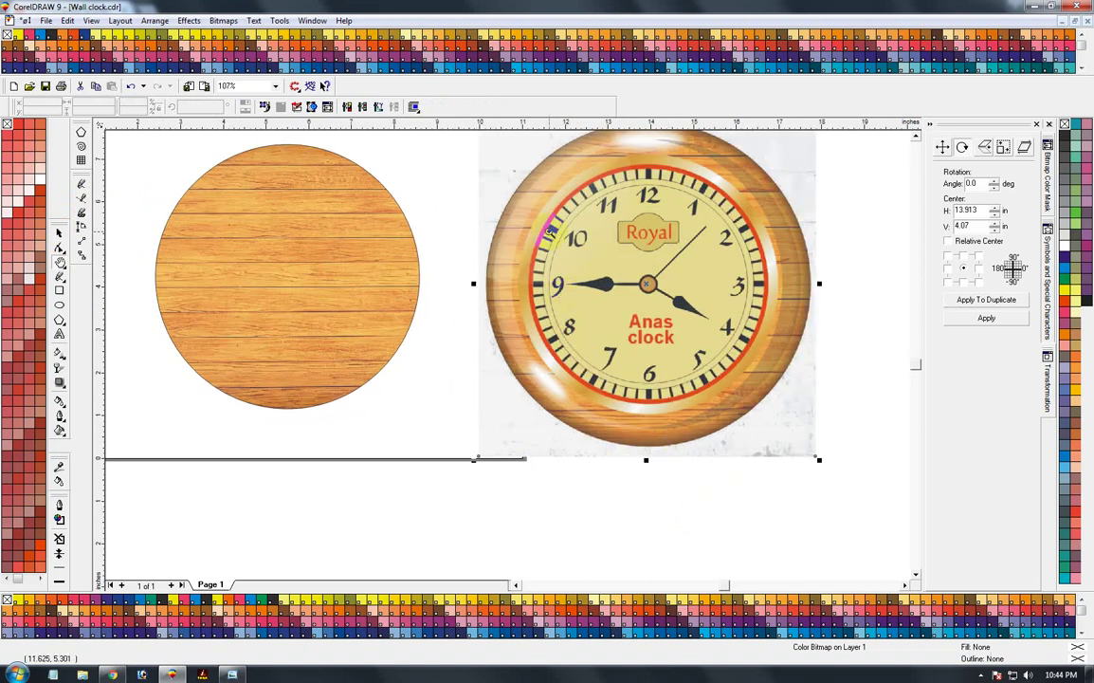
{"action": "left_click_drag", "start_coordinate": [461, 170], "coordinate": [825, 449]}
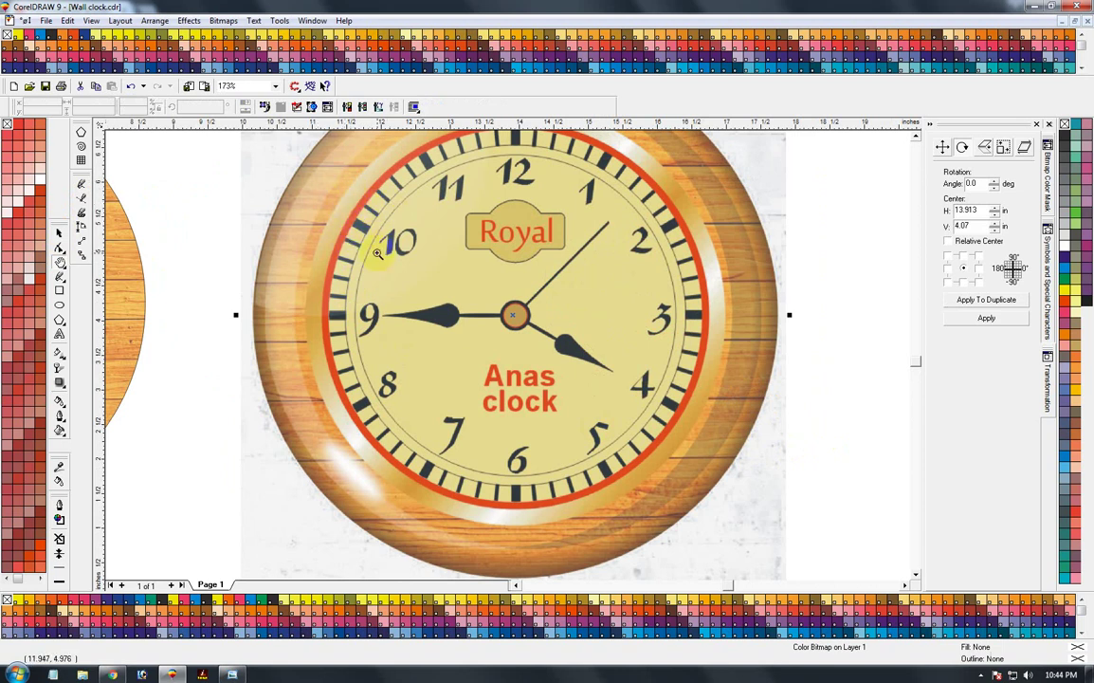
{"action": "right_click", "coordinate": [378, 305]}
{"action": "right_click", "coordinate": [349, 318]}
{"action": "key", "text": "space"}
- Duplicate the wooden circle as a smaller concentric circle about 4.7 inches in diameter
{"action": "left_click", "coordinate": [389, 402]}
{"action": "left_click", "coordinate": [353, 356]}
{"action": "left_click_drag", "start_coordinate": [411, 196], "coordinate": [408, 222]}
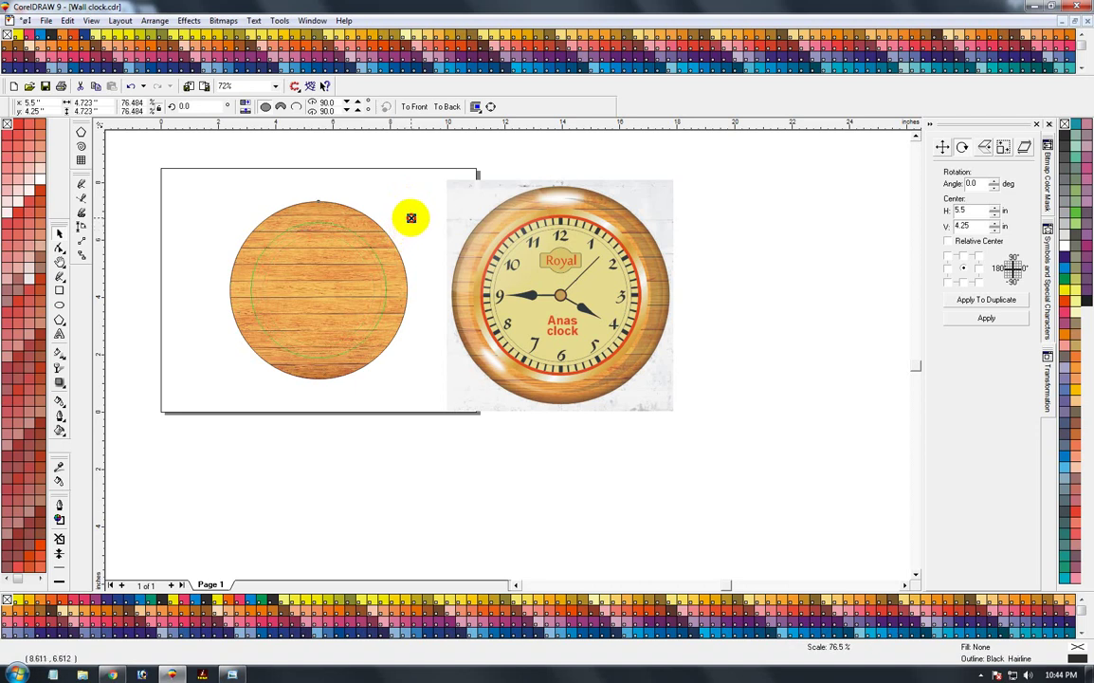
{"action": "left_click_drag", "start_coordinate": [411, 223], "coordinate": [411, 222]}
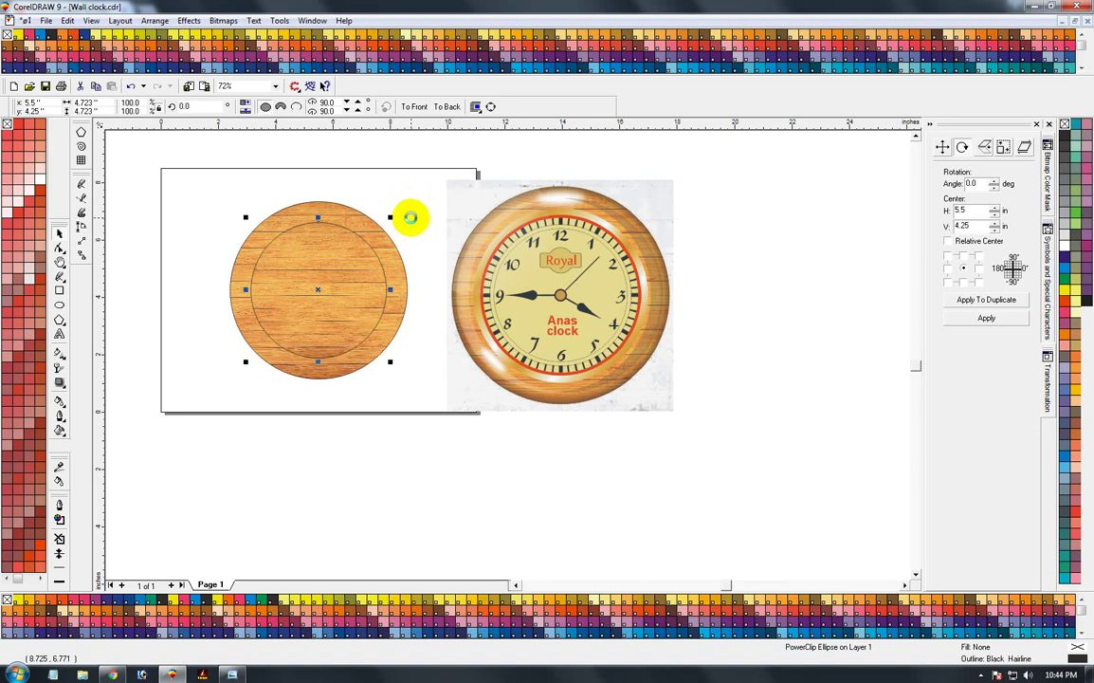
- Delete the wood bitmap from the inner circle's PowerClip contents and finish editing the contents
{"action": "key", "text": "alt+c"}
{"action": "key", "text": "w"}
{"action": "key", "text": "e"}
{"action": "left_click", "coordinate": [413, 226]}
{"action": "key", "text": "Delete"}
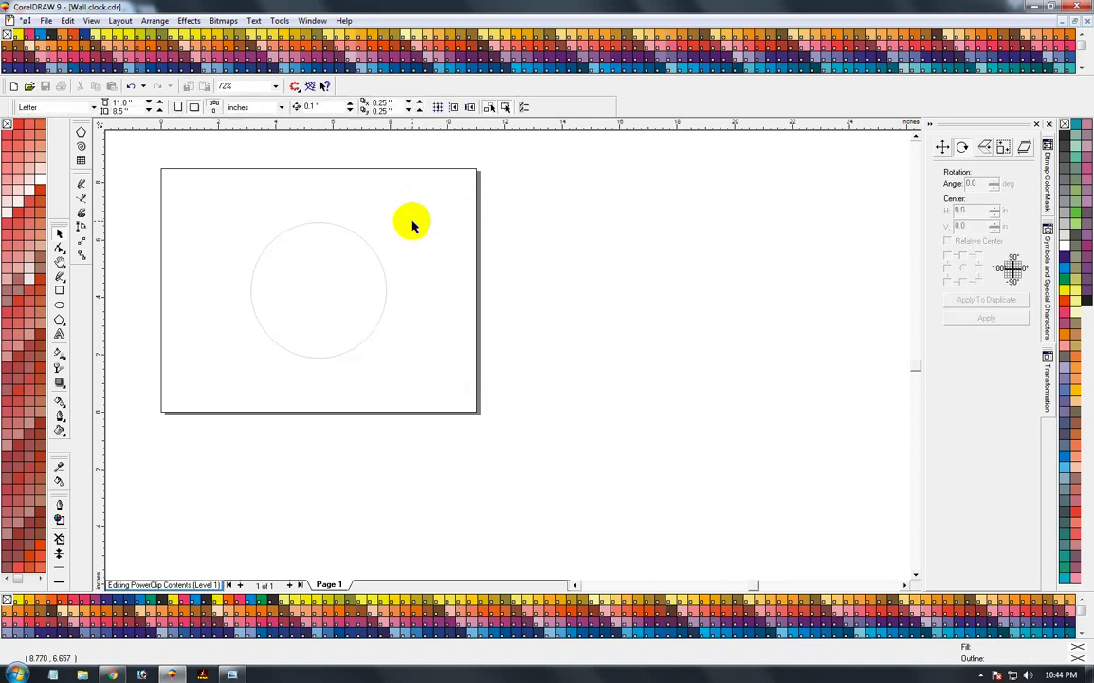
{"action": "key", "text": "alt+c"}
{"action": "key", "text": "w"}
{"action": "key", "text": "f"}
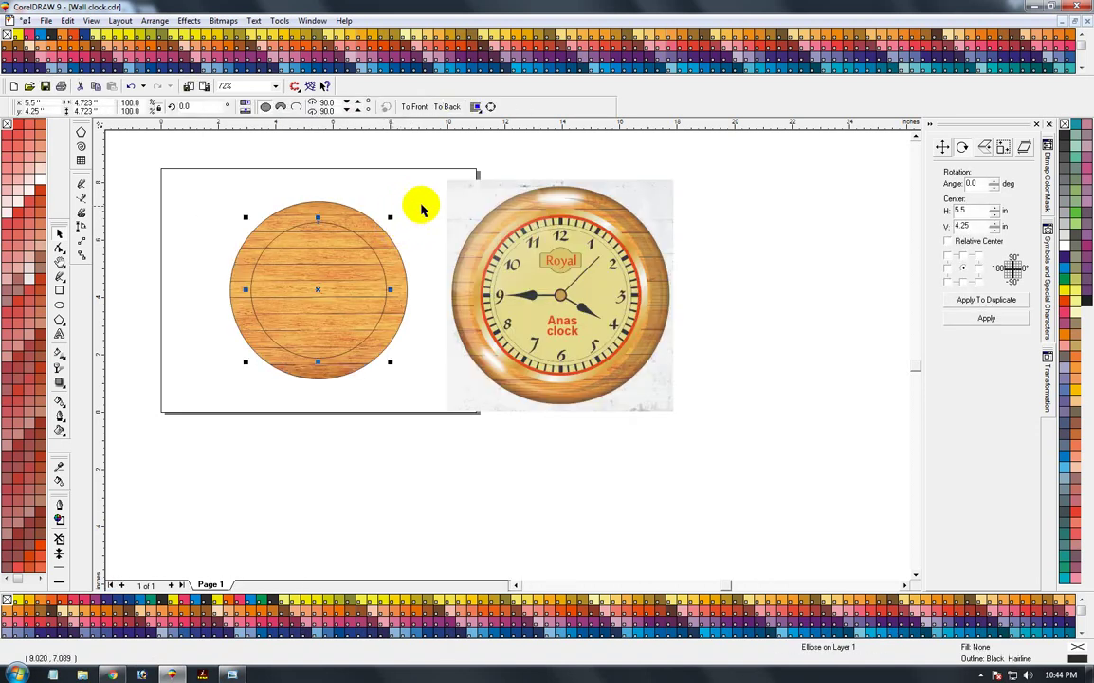
- Duplicate the inner circle as four progressively smaller concentric circles, the smallest about 3.45 inches in diameter
{"action": "left_click", "coordinate": [437, 214]}
{"action": "left_click", "coordinate": [384, 244]}
{"action": "left_click", "coordinate": [369, 245]}
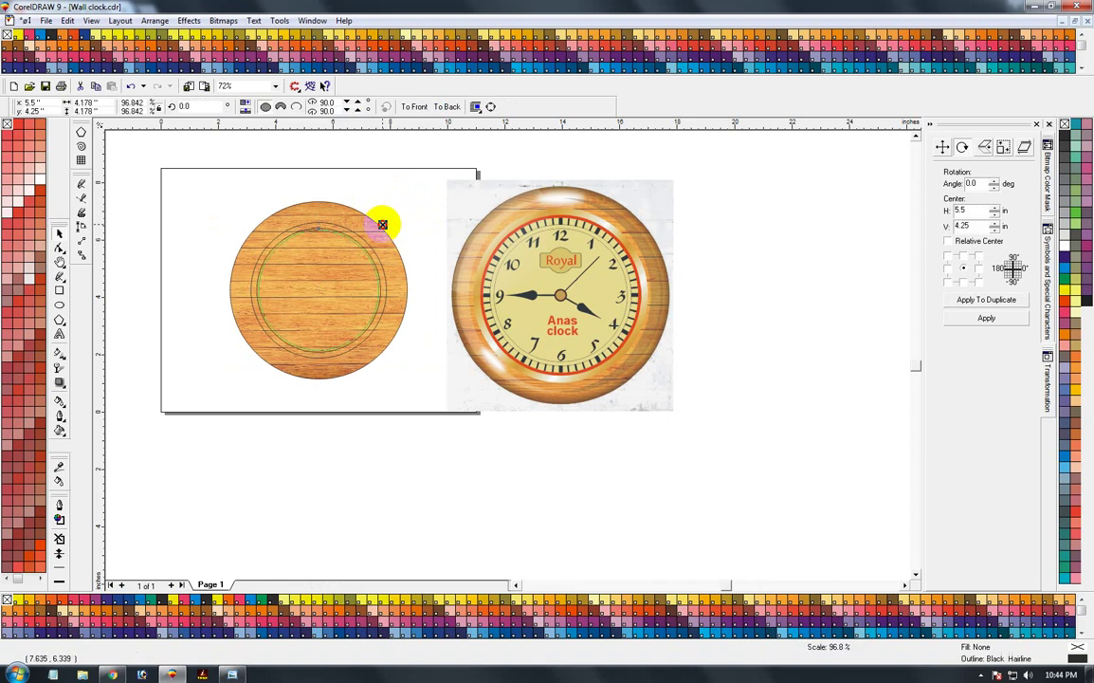
{"action": "left_click_drag", "start_coordinate": [383, 229], "coordinate": [382, 224]}
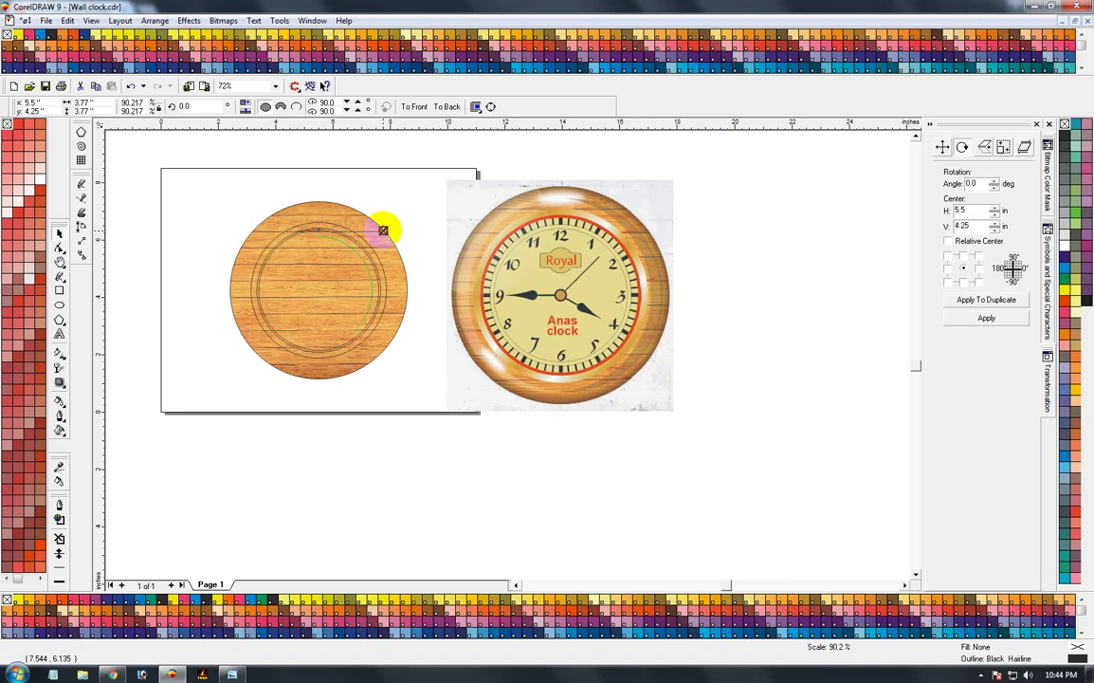
{"action": "left_click_drag", "start_coordinate": [376, 231], "coordinate": [374, 234]}
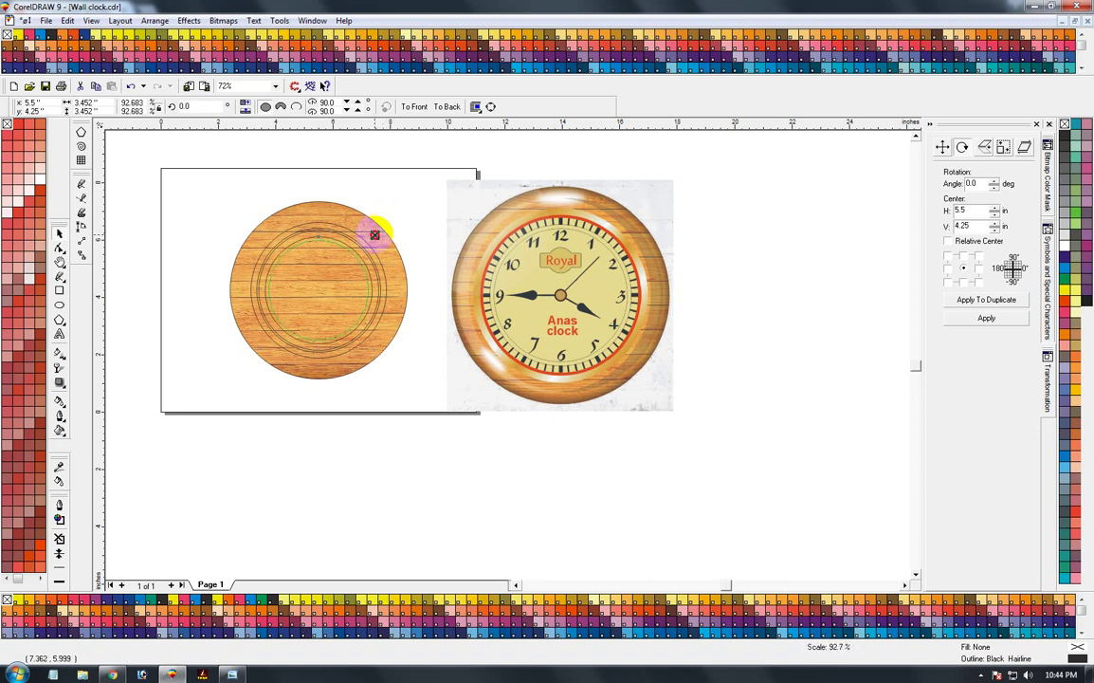
{"action": "left_click_drag", "start_coordinate": [374, 234], "coordinate": [366, 232]}
{"action": "left_click", "coordinate": [406, 224]}
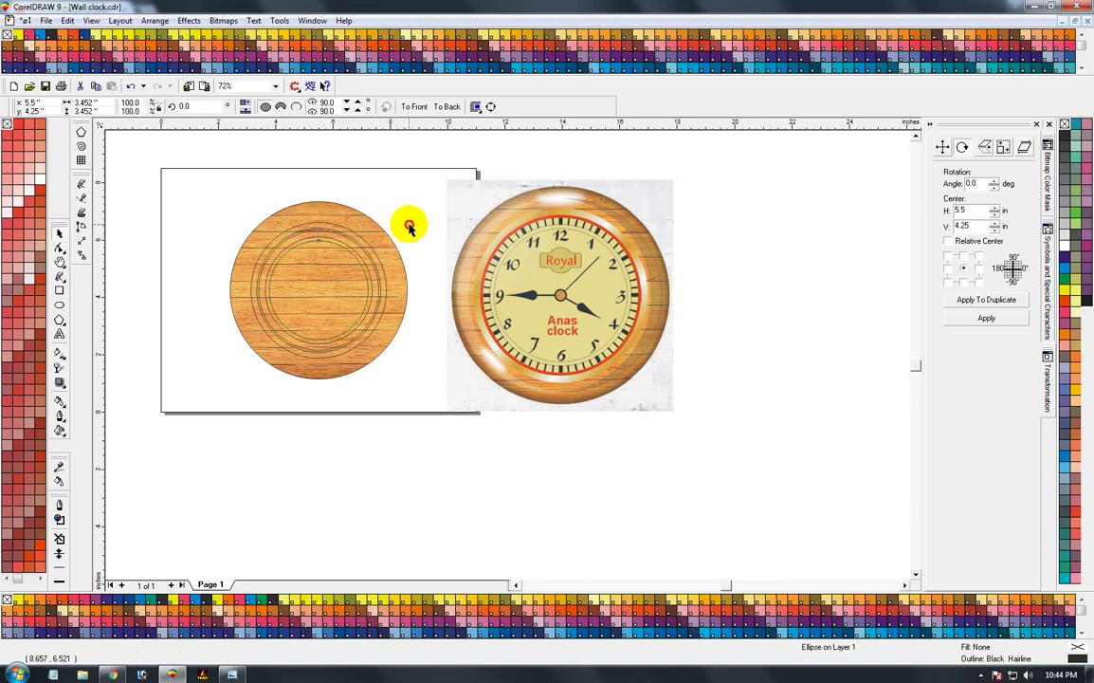
- Place a copy of the outer wooden circle in the empty space on the far side of the reference clock
{"action": "left_click_drag", "start_coordinate": [163, 166], "coordinate": [751, 472]}
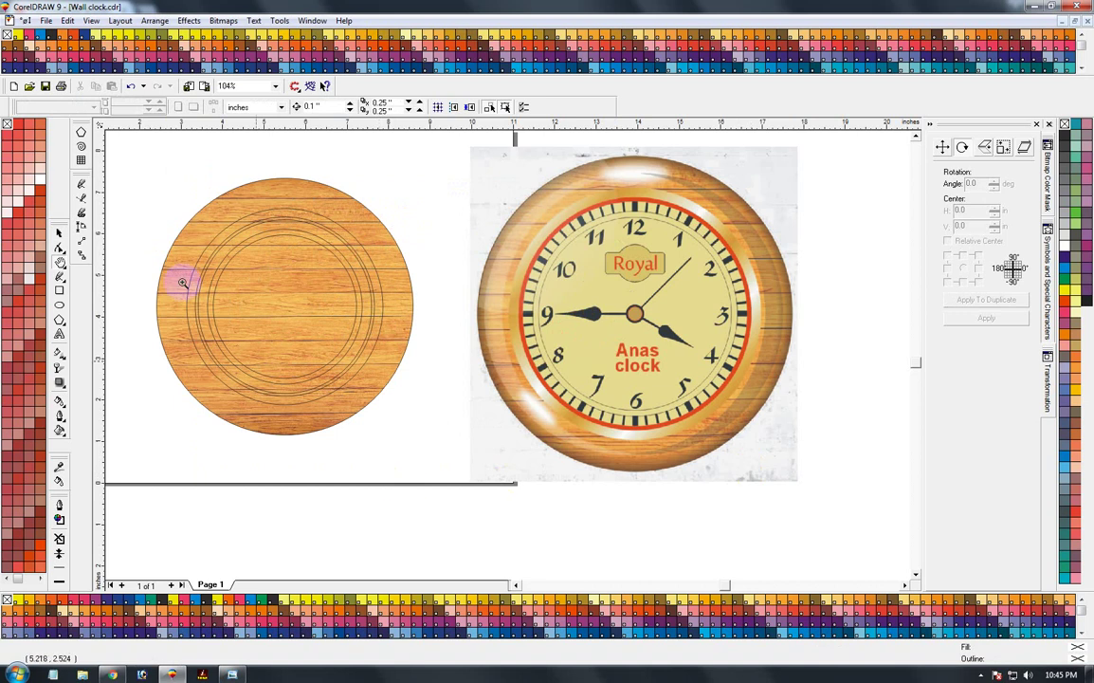
{"action": "left_click", "coordinate": [58, 234]}
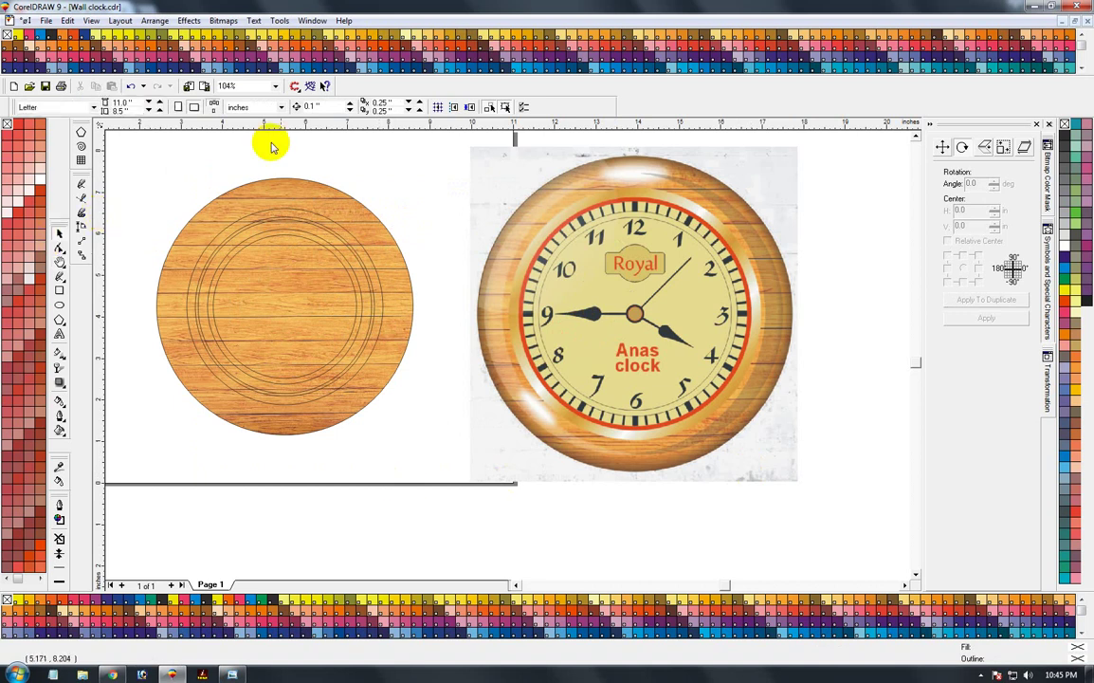
{"action": "left_click", "coordinate": [289, 195]}
{"action": "mouse_move", "coordinate": [290, 196]}
{"action": "left_mouse_down"}
{"action": "mouse_move", "coordinate": [273, 175]}
{"action": "mouse_move", "coordinate": [291, 192]}
{"action": "left_mouse_up"}
{"action": "key", "text": "p"}
{"action": "key", "text": "F3"}
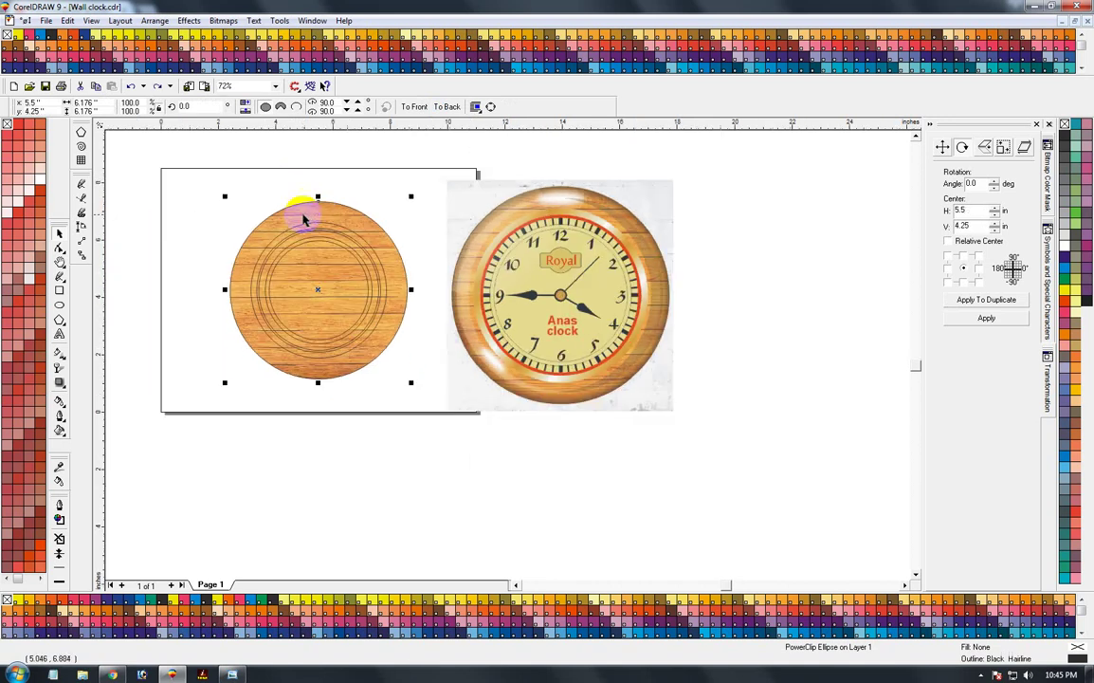
{"action": "left_click_drag", "start_coordinate": [349, 218], "coordinate": [826, 252]}
{"action": "left_click", "coordinate": [759, 403]}
{"action": "left_click", "coordinate": [786, 321]}
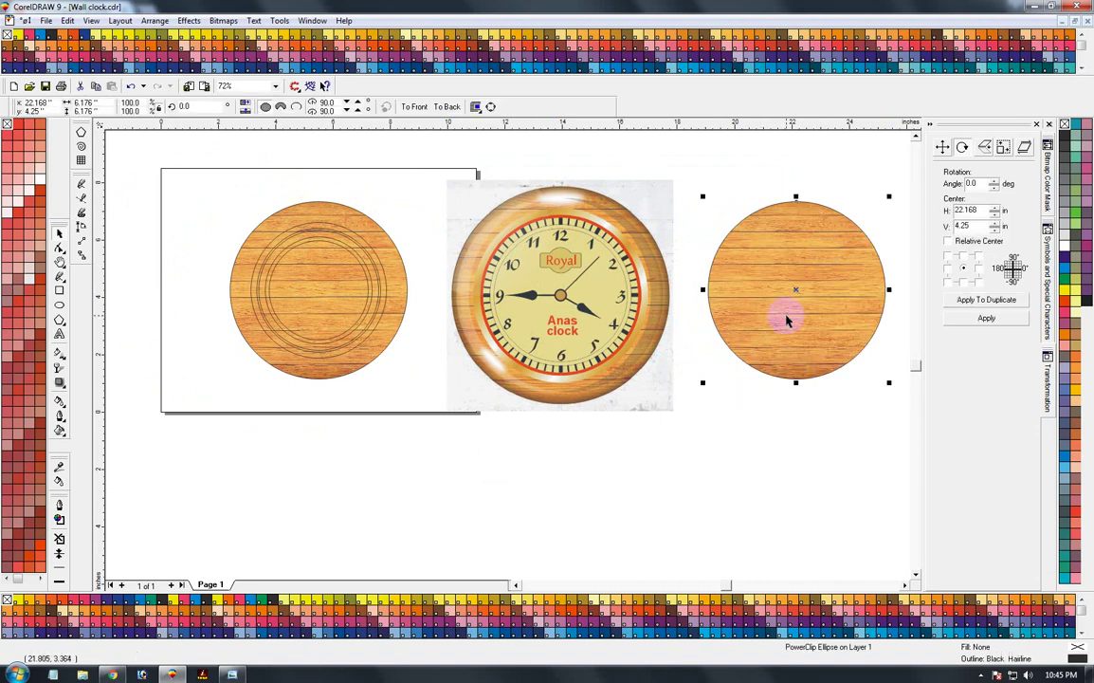
- Delete the wood bitmap from the copied circle's PowerClip contents and finish editing the contents
{"action": "left_click", "coordinate": [786, 321], "text": "ctrl"}
{"action": "left_click", "coordinate": [786, 321]}
{"action": "key", "text": "Delete"}
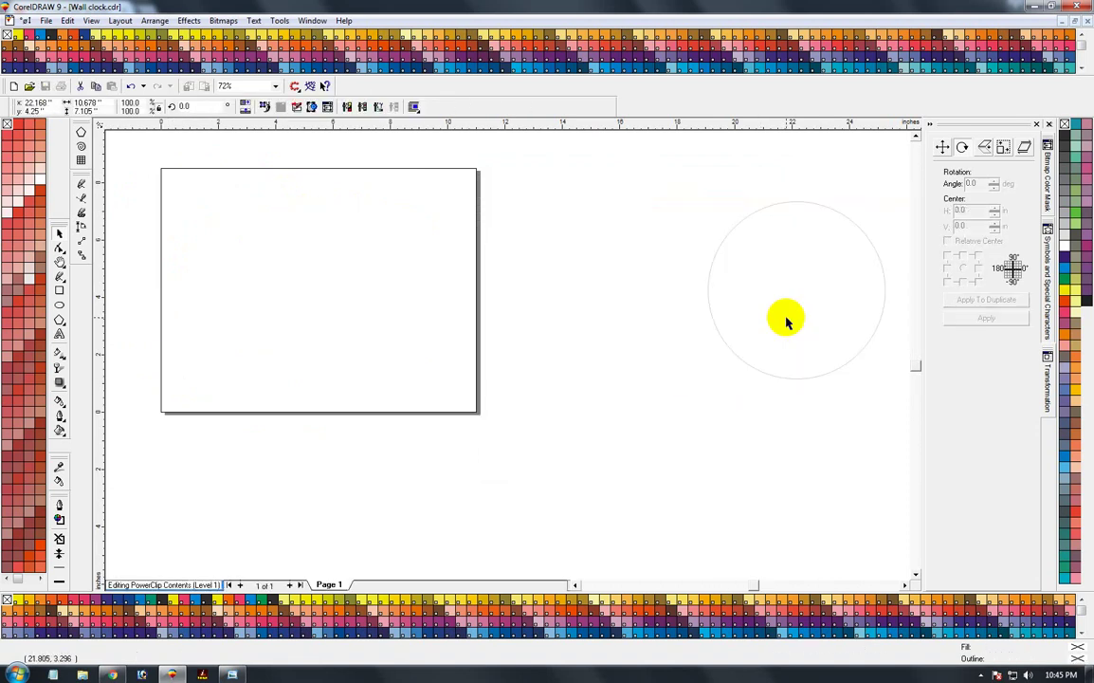
{"action": "left_click", "coordinate": [725, 415], "text": "ctrl"}
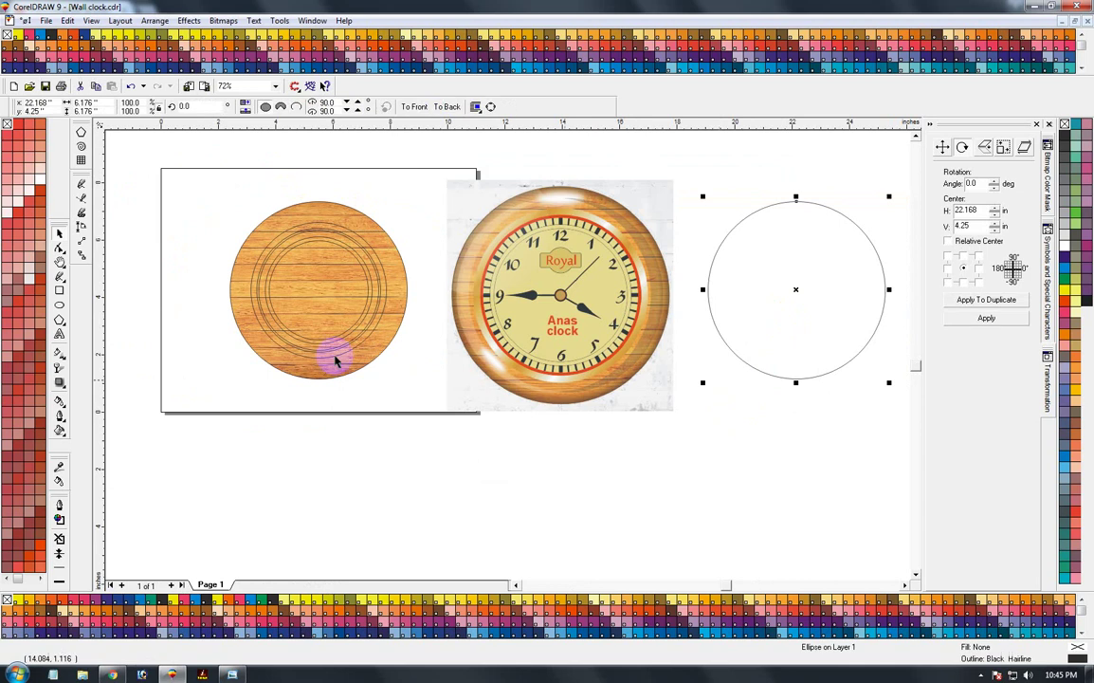
- Apply a drop shadow aligned with the empty circle's outline and set its feathering to 5
{"action": "left_click", "coordinate": [60, 382]}
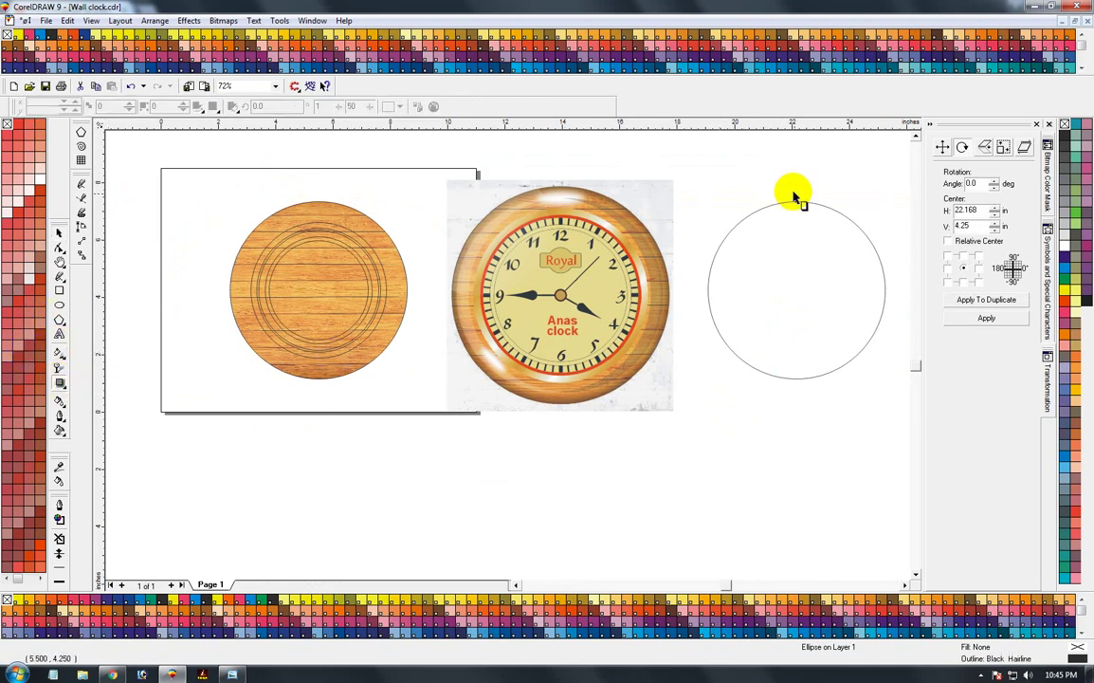
{"action": "left_click_drag", "start_coordinate": [796, 204], "coordinate": [796, 380]}
{"action": "left_click_drag", "start_coordinate": [797, 381], "coordinate": [797, 381]}
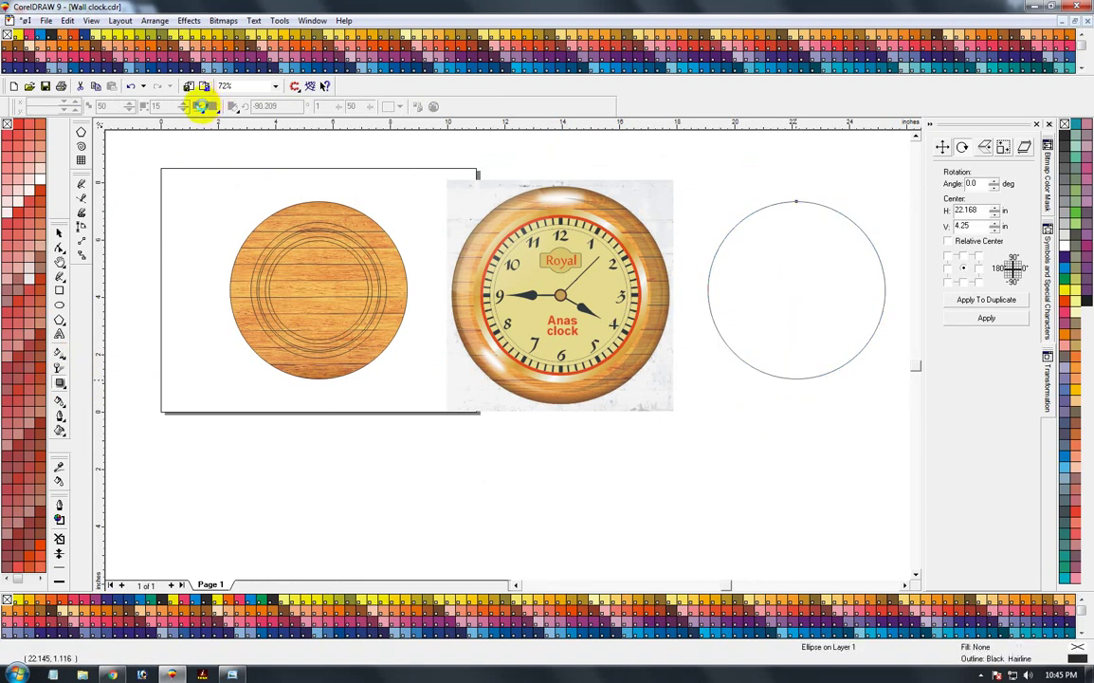
{"action": "left_click", "coordinate": [199, 106]}
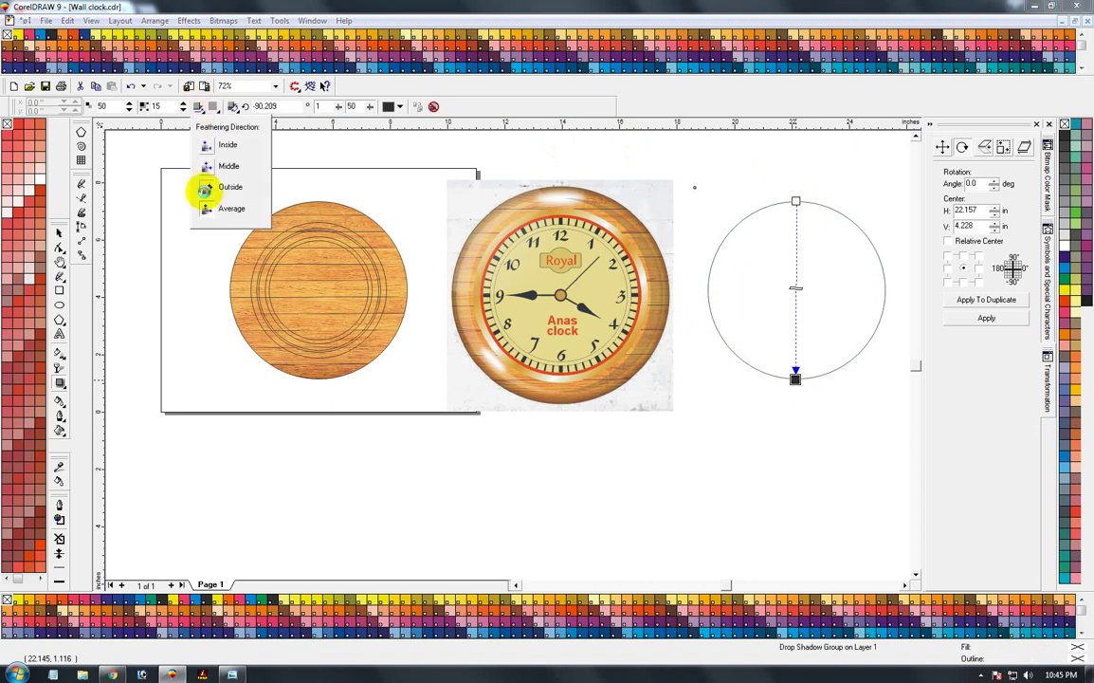
{"action": "left_click", "coordinate": [646, 332]}
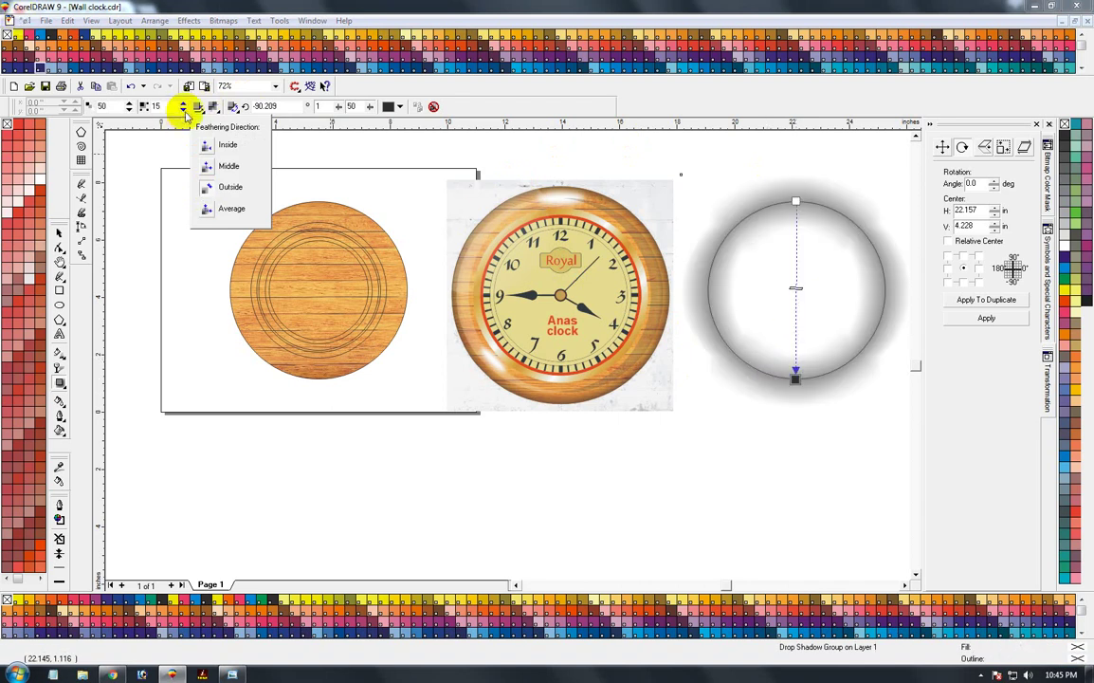
{"action": "left_click_drag", "start_coordinate": [167, 106], "coordinate": [128, 107]}
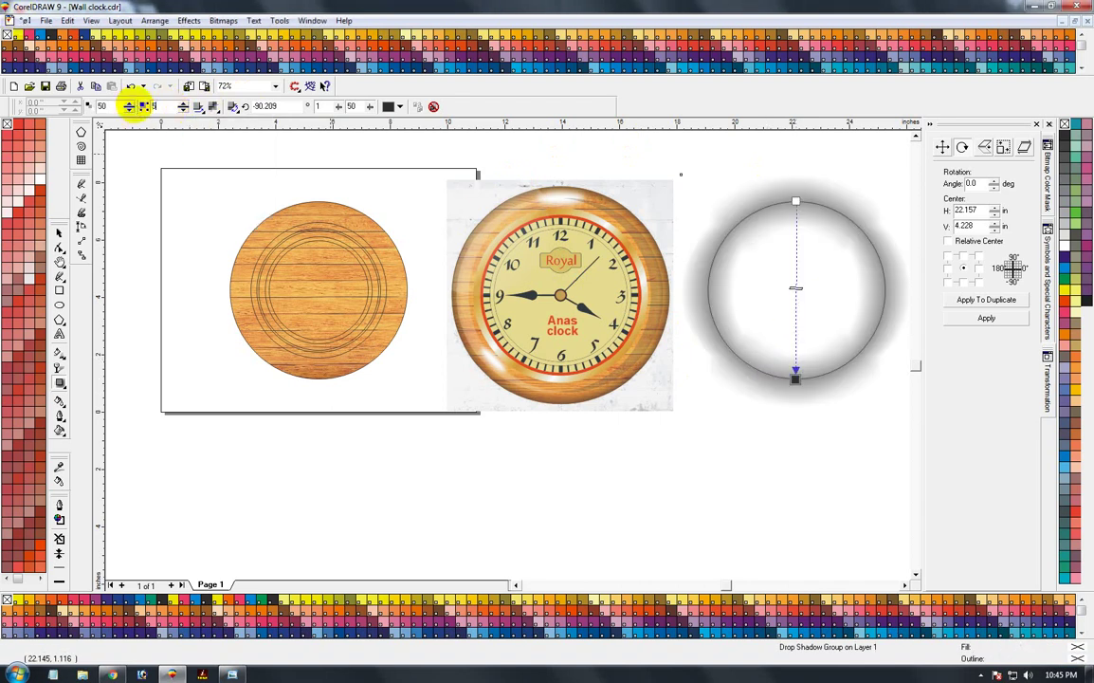
{"action": "left_click", "coordinate": [133, 105]}
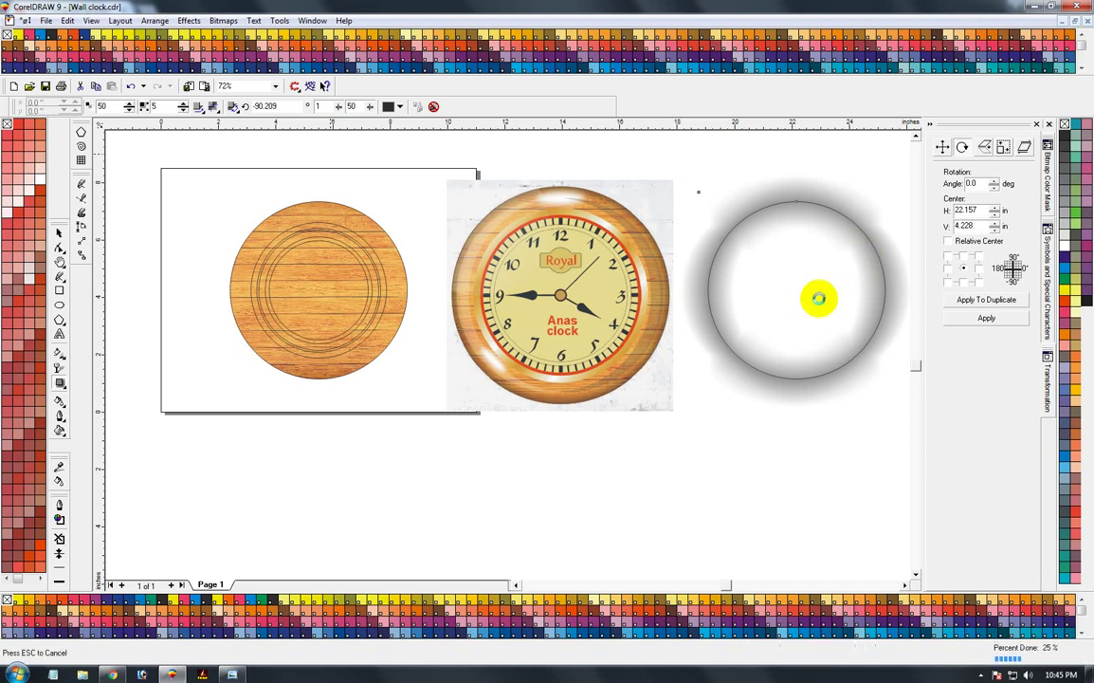
{"action": "left_click", "coordinate": [801, 227]}
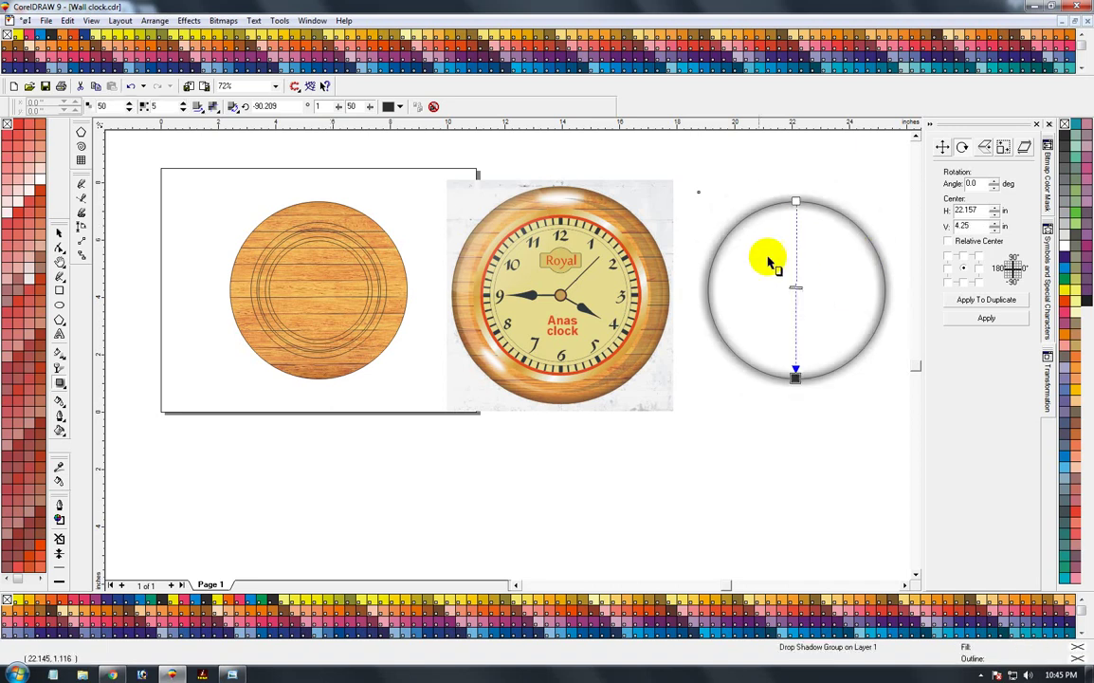
- Separate the drop shadow from the empty circle and delete the circle outline, keeping only the shadow ring
{"action": "left_click", "coordinate": [59, 233]}
{"action": "key", "text": "alt+a"}
{"action": "key", "text": "s"}
{"action": "left_click", "coordinate": [726, 441]}
{"action": "left_click_drag", "start_coordinate": [791, 341], "coordinate": [743, 413]}
{"action": "key", "text": "Delete"}
- Center the shadow ring on the outer wooden circle
{"action": "left_click", "coordinate": [837, 285]}
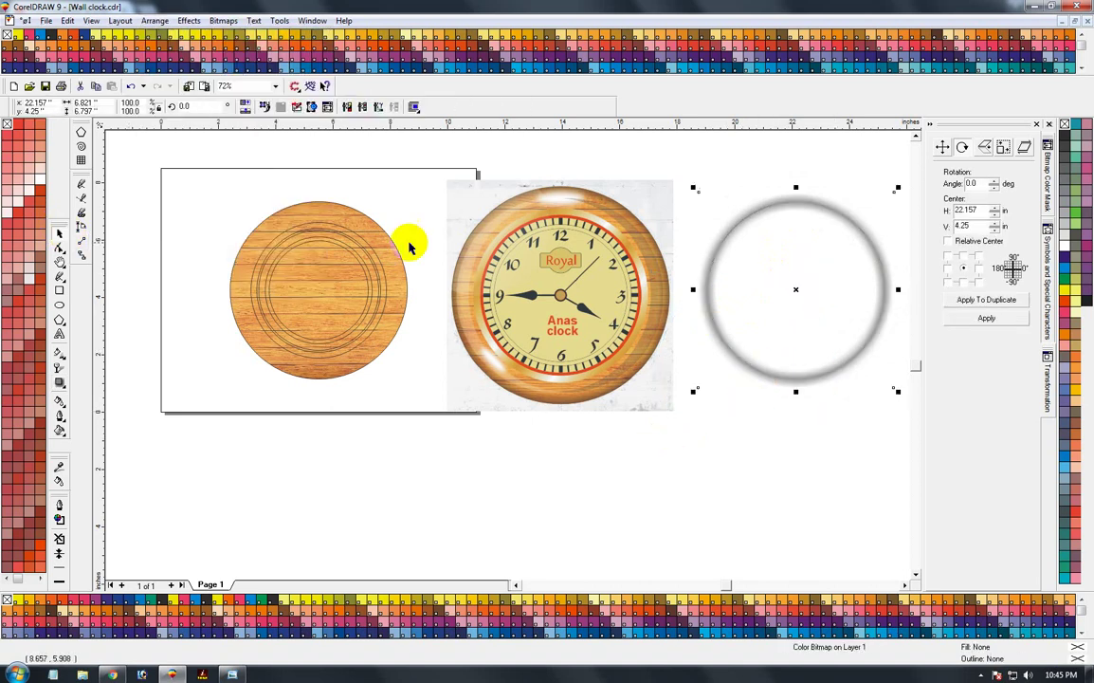
{"action": "left_click", "coordinate": [392, 242], "text": "shift"}
{"action": "left_click", "coordinate": [391, 243], "text": "shift"}
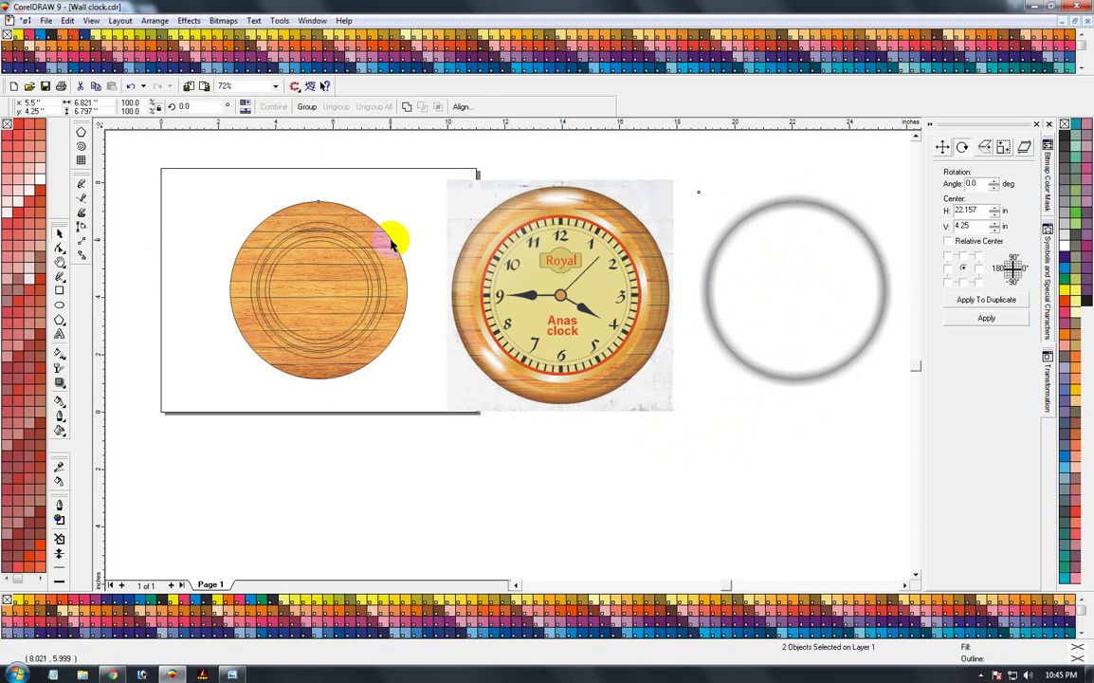
{"action": "key", "text": "c"}
{"action": "left_click", "coordinate": [357, 234]}
{"action": "left_click", "coordinate": [372, 226]}
{"action": "left_click", "coordinate": [394, 189]}
- PowerClip the shadow ring inside the outer wooden circle to shade its edge
{"action": "left_click", "coordinate": [361, 207]}
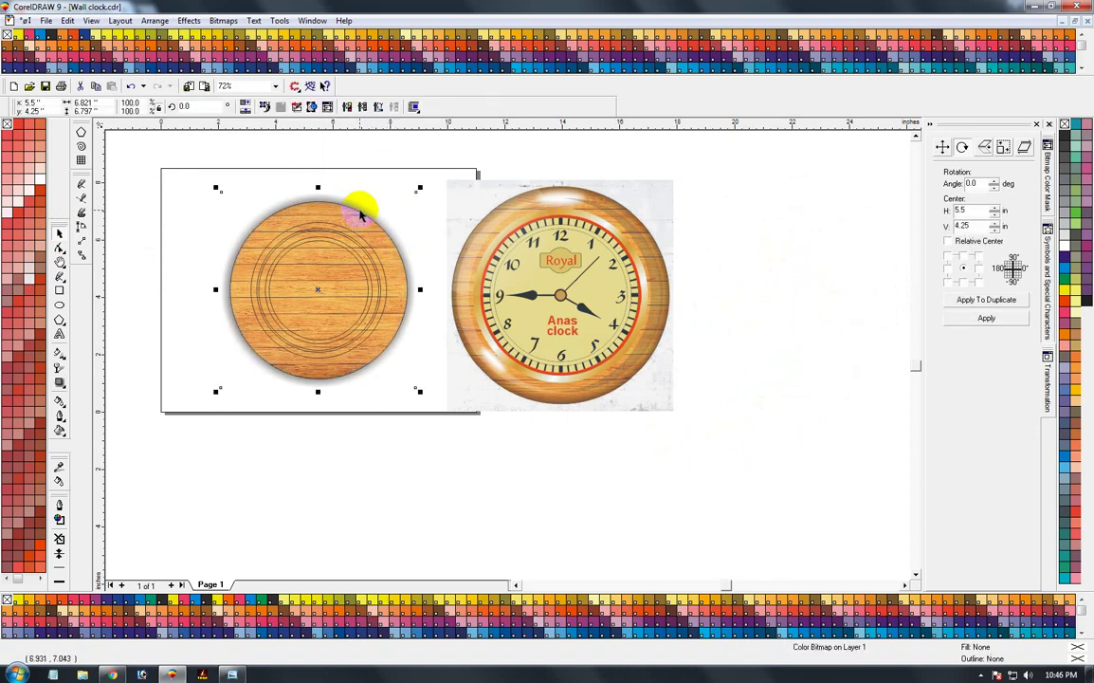
{"action": "key", "text": "alt+c"}
{"action": "key", "text": "w"}
{"action": "key", "text": "p"}
{"action": "left_click", "coordinate": [352, 221]}
{"action": "left_click", "coordinate": [378, 209]}
{"action": "left_click", "coordinate": [331, 218]}
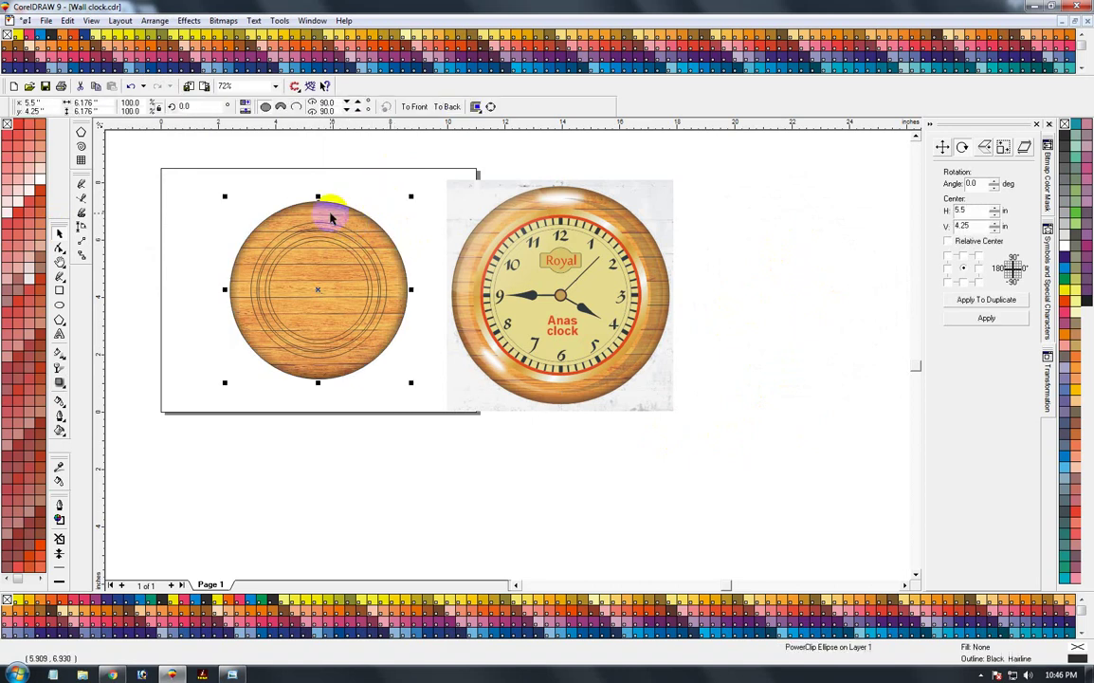
- Group the wooden circle with its inner circles, enlarge it from the center to about 7.8 inches in diameter, and ungroup everything
{"action": "left_click_drag", "start_coordinate": [720, 463], "coordinate": [746, 482]}
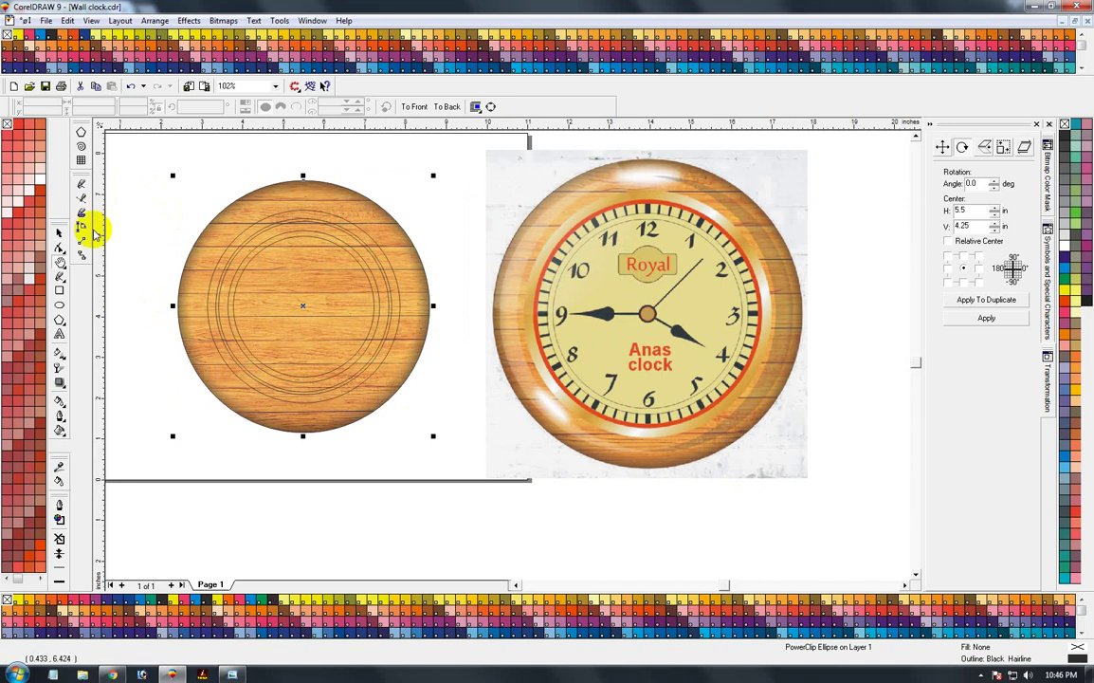
{"action": "left_click", "coordinate": [59, 232]}
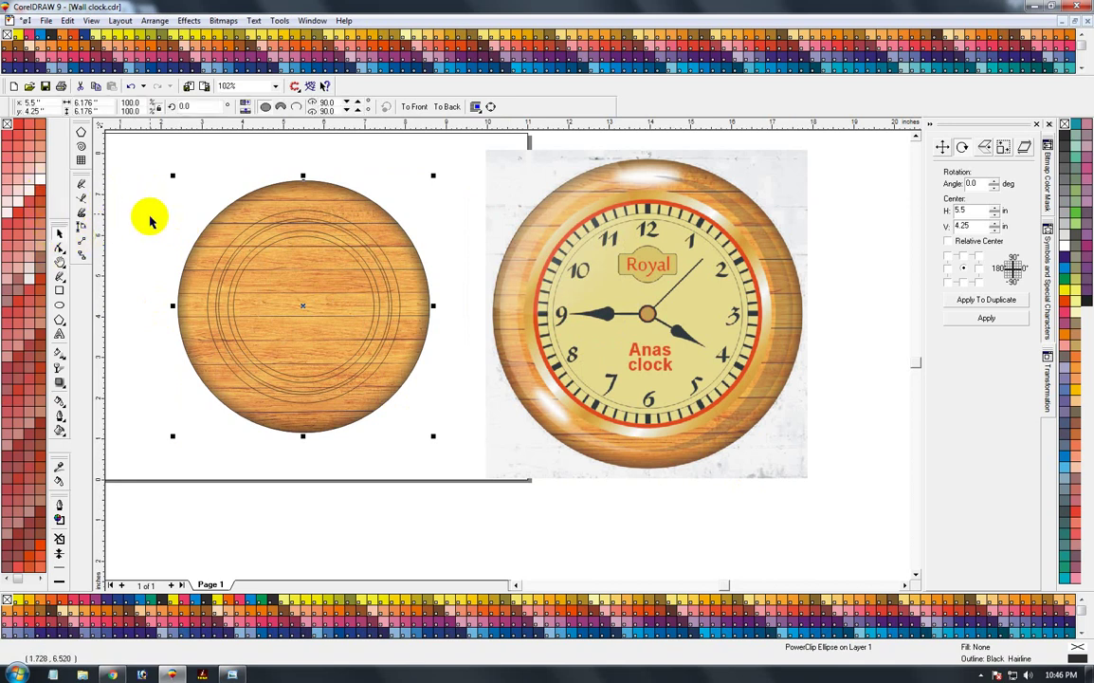
{"action": "left_click", "coordinate": [149, 229]}
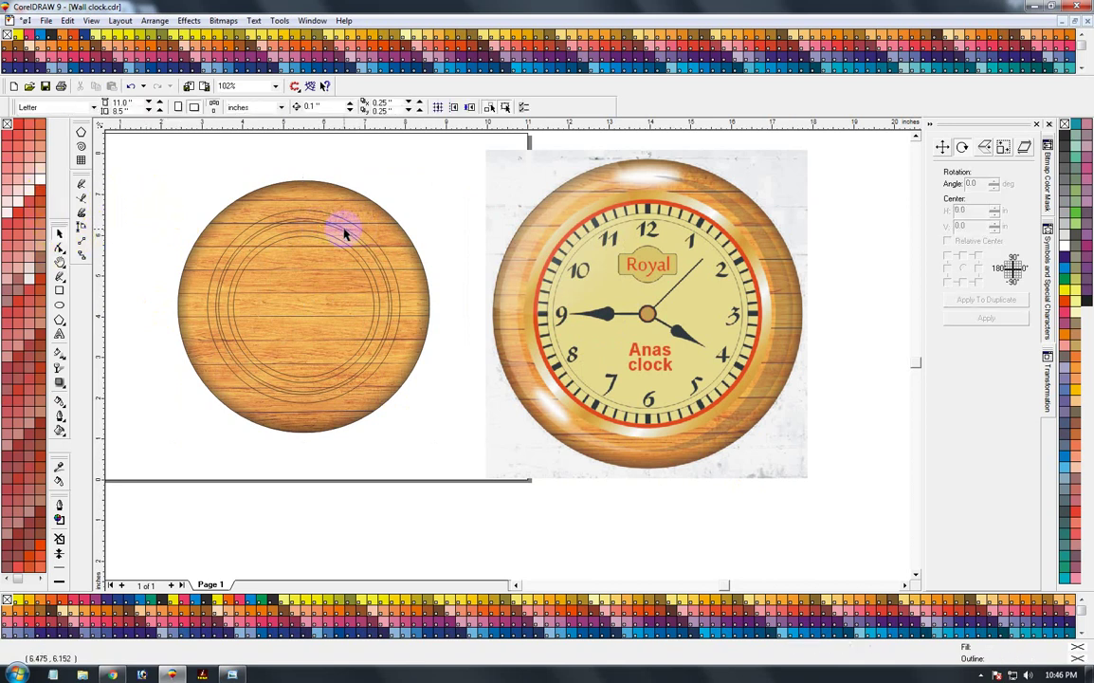
{"action": "left_click", "coordinate": [345, 228]}
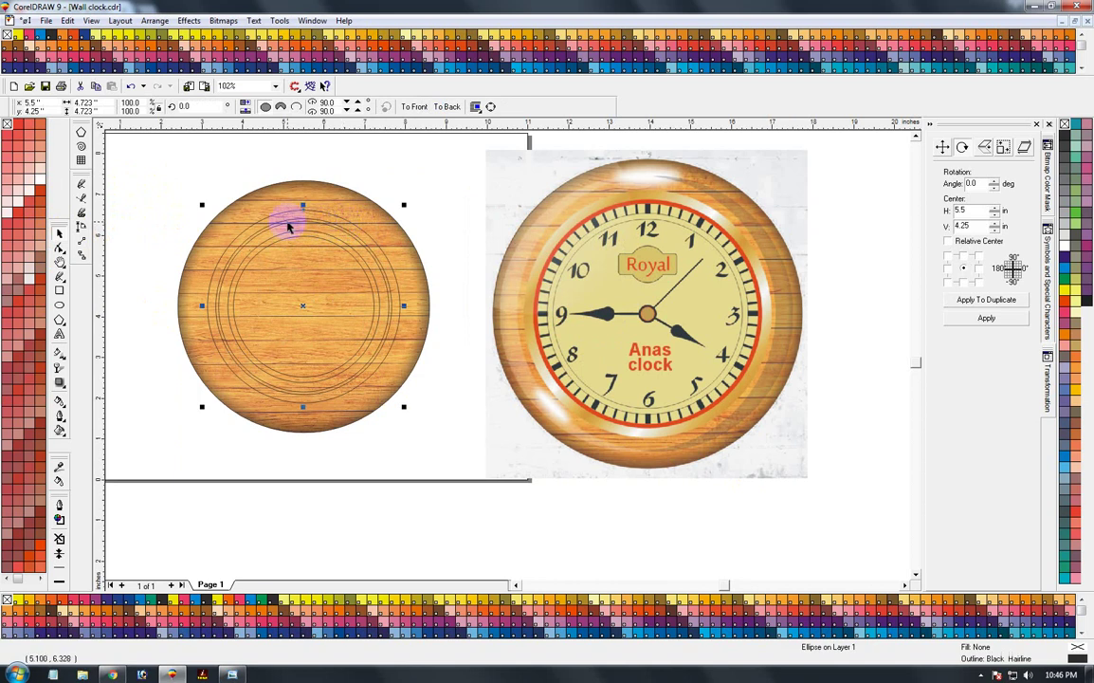
{"action": "left_click_drag", "start_coordinate": [134, 171], "coordinate": [476, 503]}
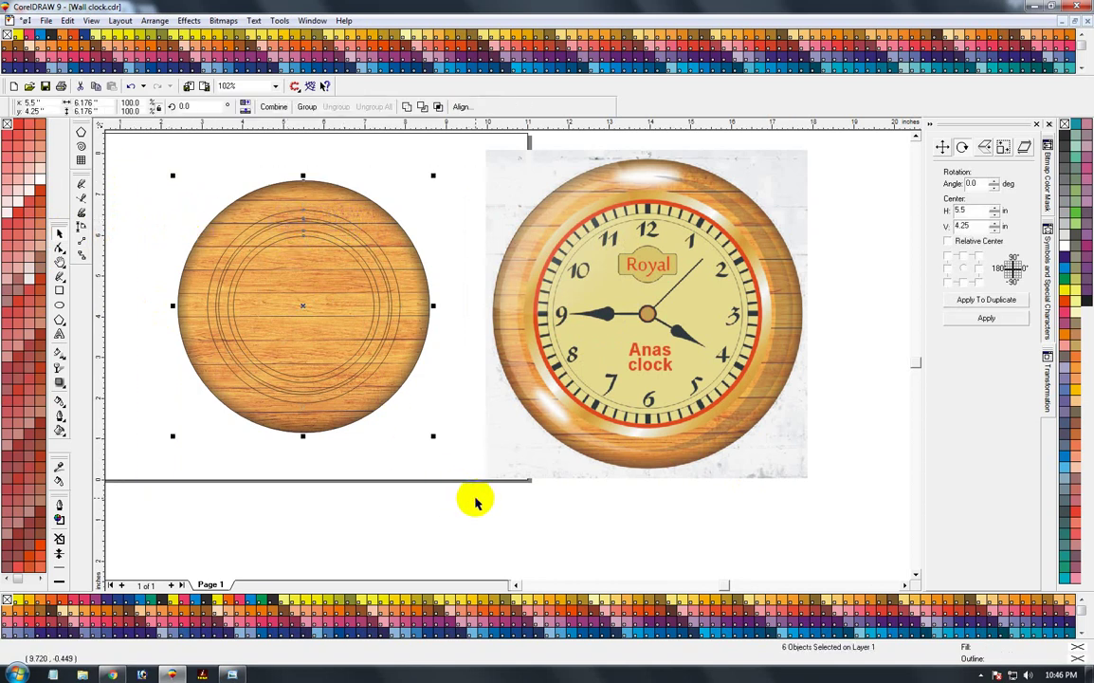
{"action": "key", "text": "ctrl+g"}
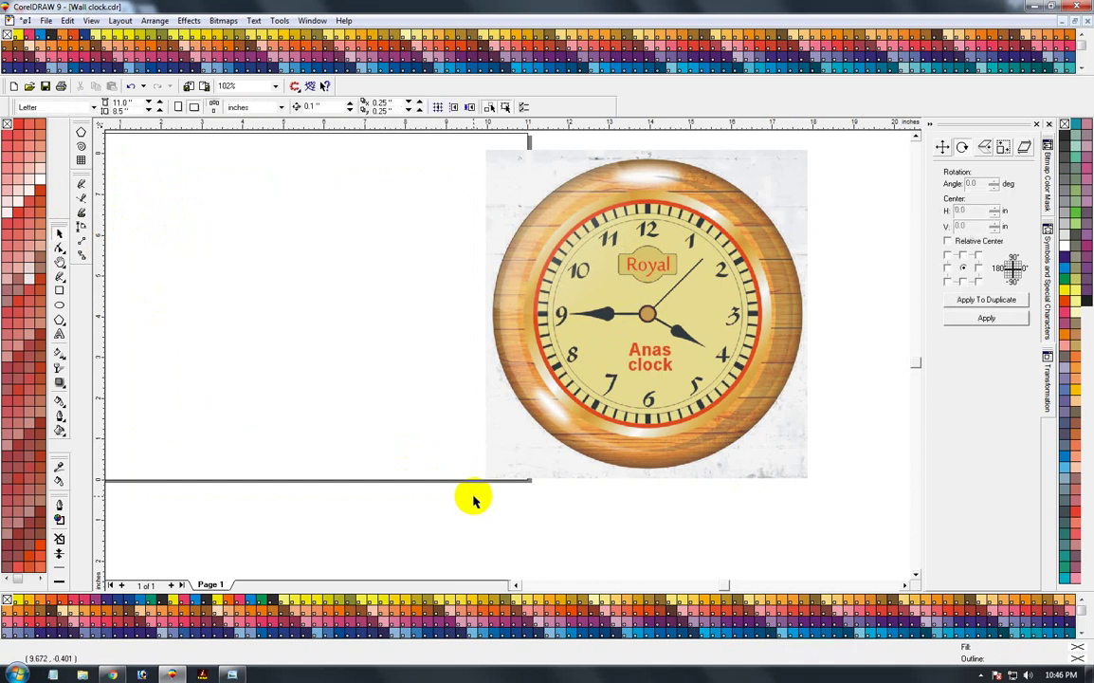
{"action": "left_click_drag", "start_coordinate": [434, 436], "coordinate": [354, 505]}
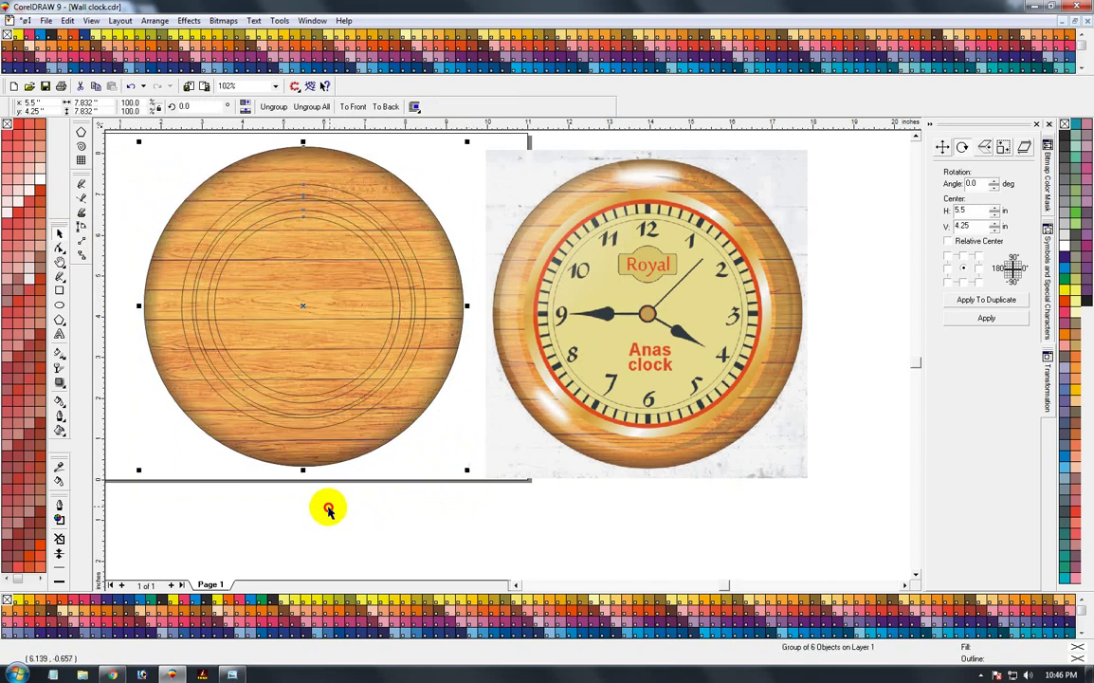
{"action": "left_click", "coordinate": [327, 518]}
{"action": "left_click", "coordinate": [347, 196]}
{"action": "left_click", "coordinate": [321, 107]}
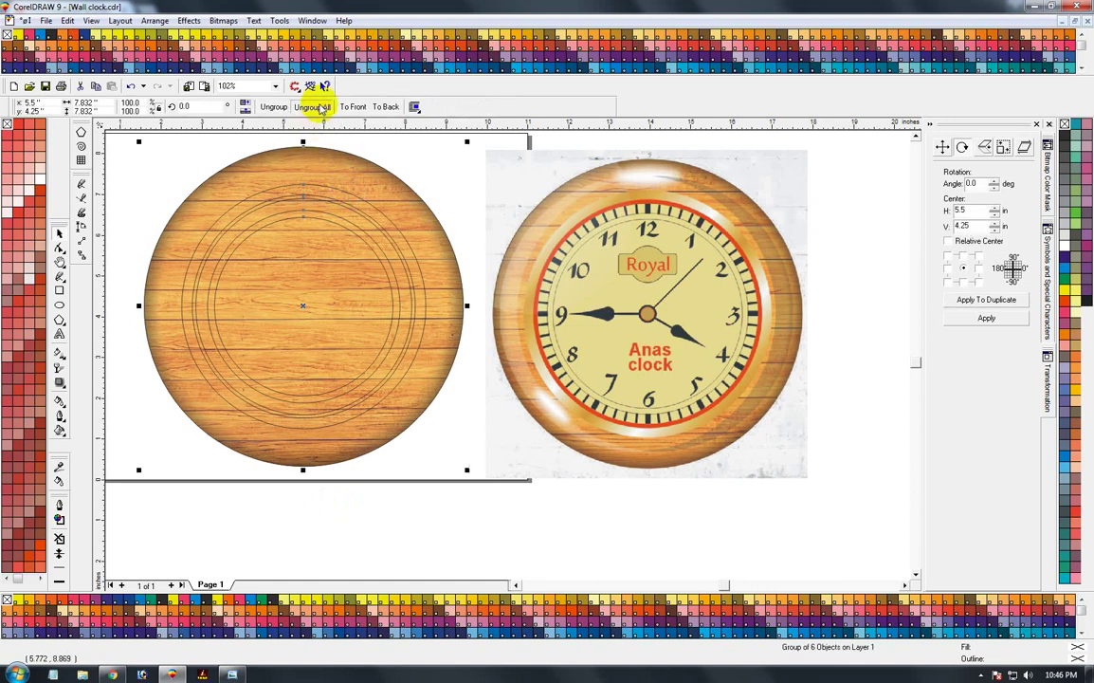
- Start a custom linear fountain fill for the largest inner circle and add seven intermediate color markers spread along the blend
{"action": "left_click", "coordinate": [334, 186]}
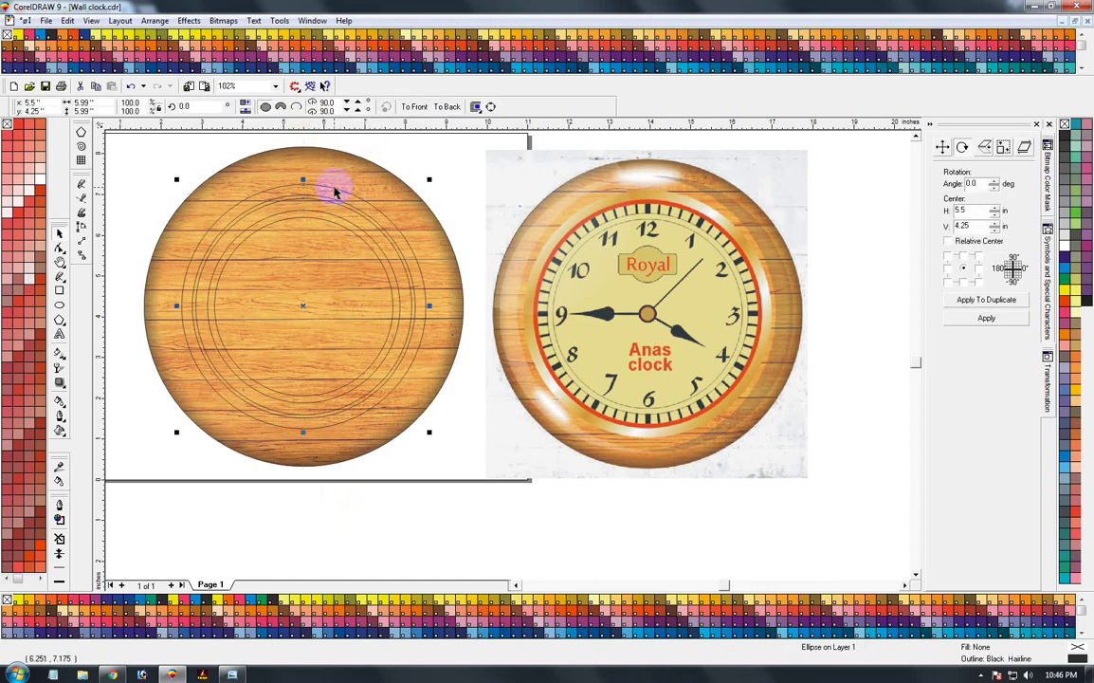
{"action": "key", "text": "F11"}
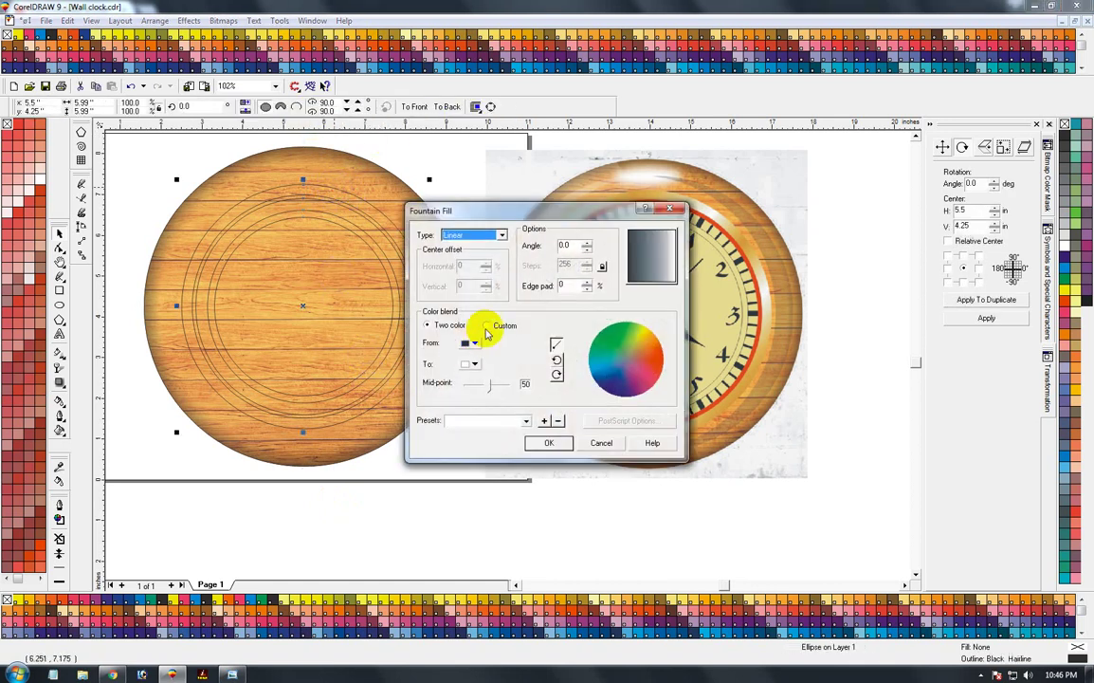
{"action": "left_click", "coordinate": [486, 326]}
{"action": "double_click", "coordinate": [444, 367]}
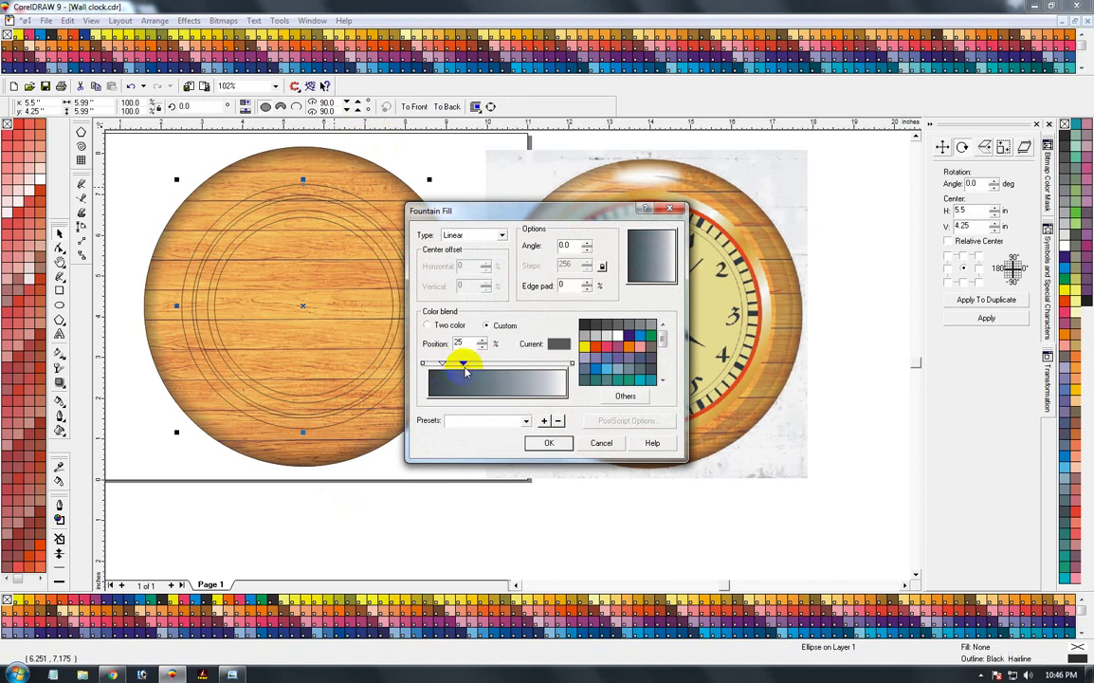
{"action": "double_click", "coordinate": [484, 363]}
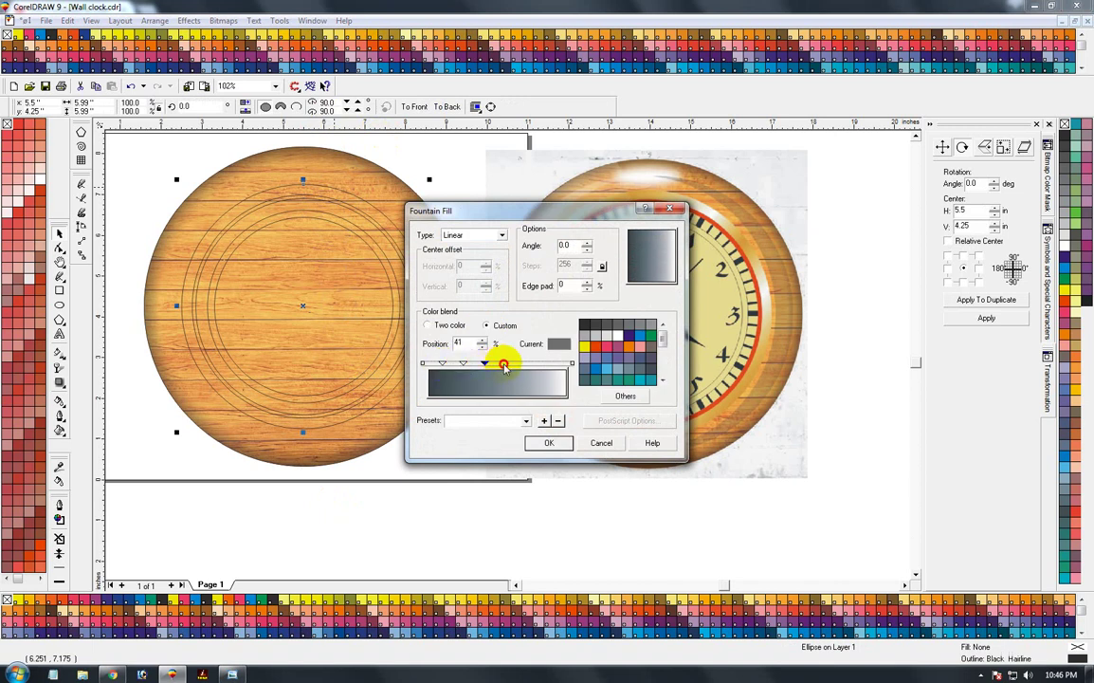
{"action": "double_click", "coordinate": [504, 365]}
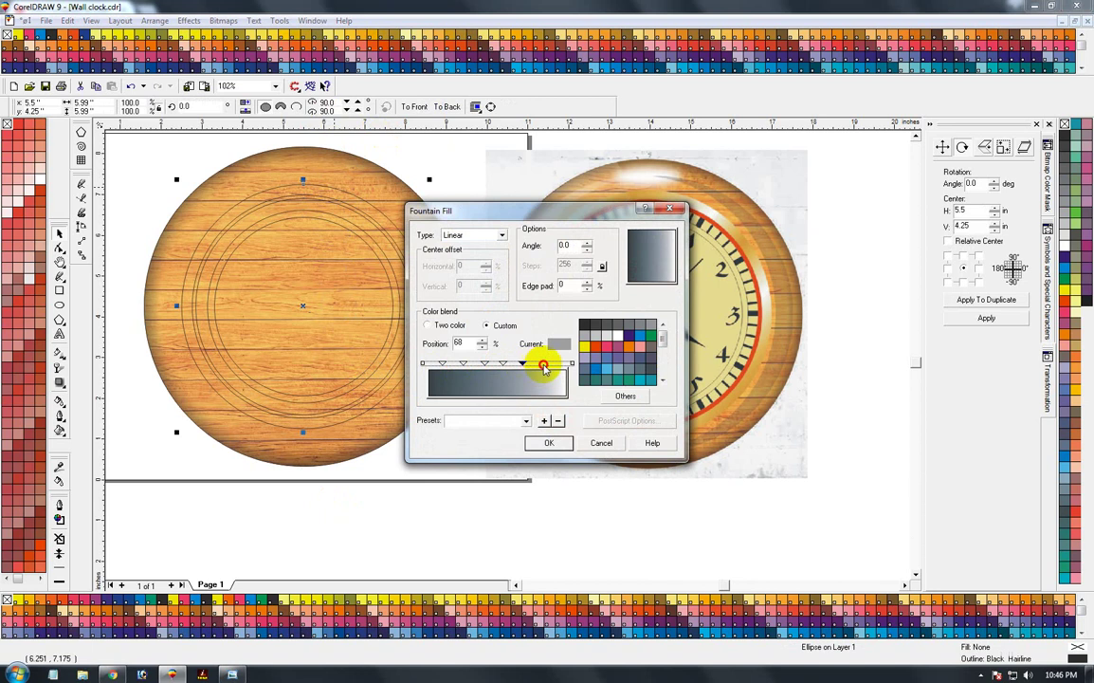
{"action": "double_click", "coordinate": [543, 363]}
{"action": "double_click", "coordinate": [560, 364]}
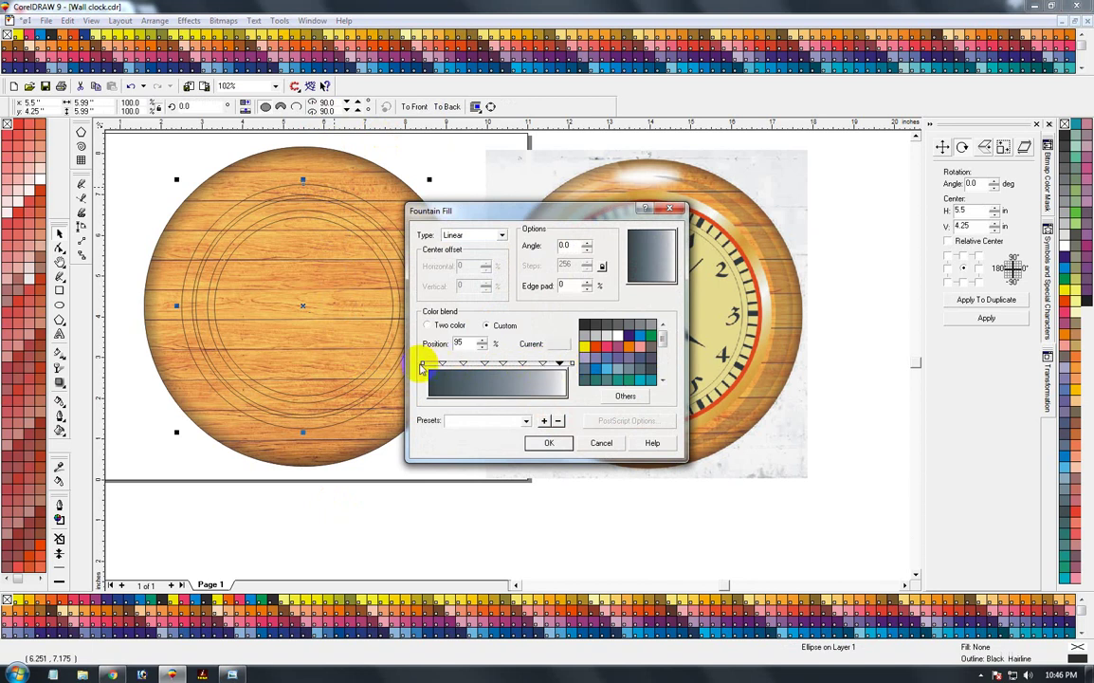
- Select both end markers and every second intermediate marker of the color blend and set them to the RGB color named Gold
{"action": "double_click", "coordinate": [462, 364]}
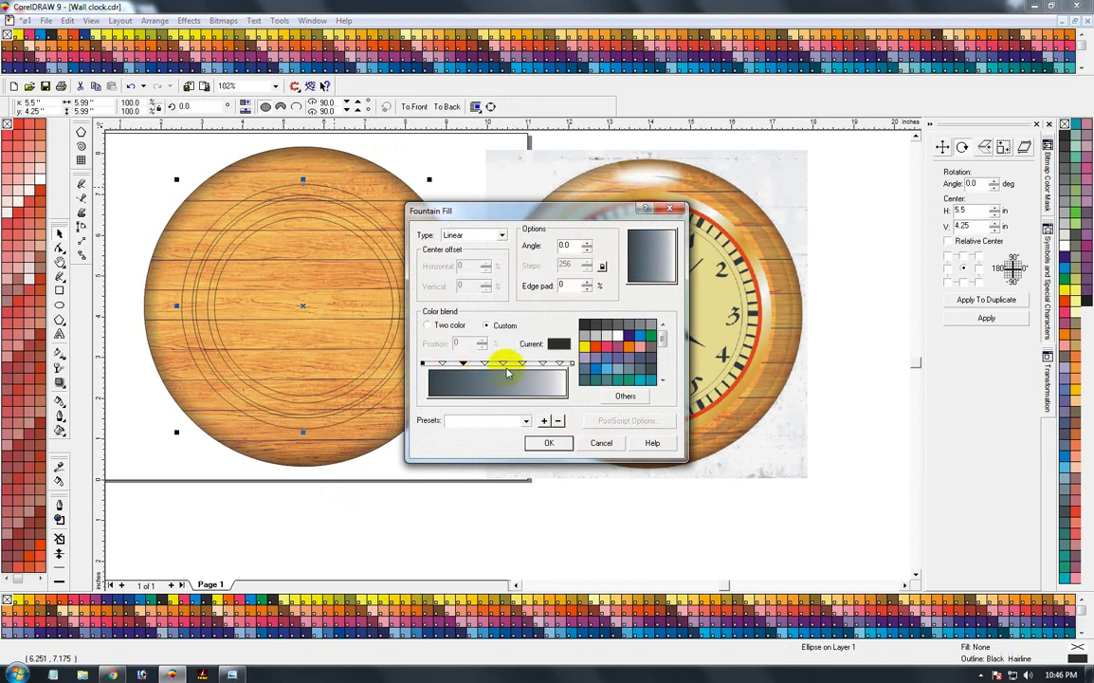
{"action": "double_click", "coordinate": [544, 364]}
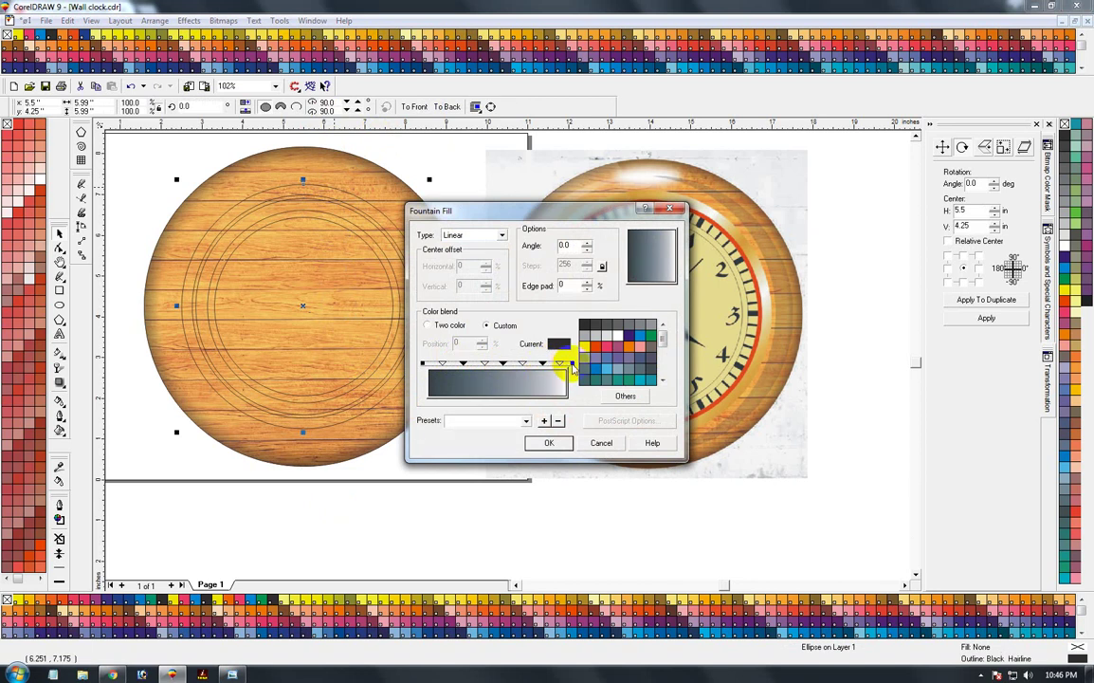
{"action": "left_click", "coordinate": [616, 394]}
{"action": "left_click", "coordinate": [242, 346]}
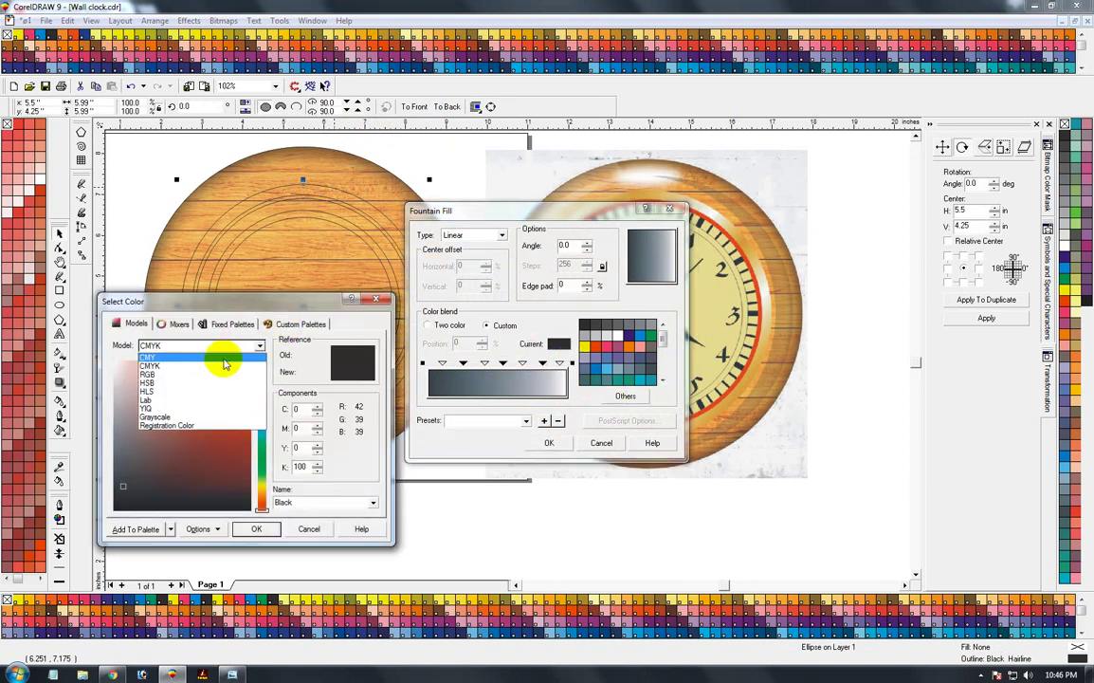
{"action": "left_click", "coordinate": [220, 375]}
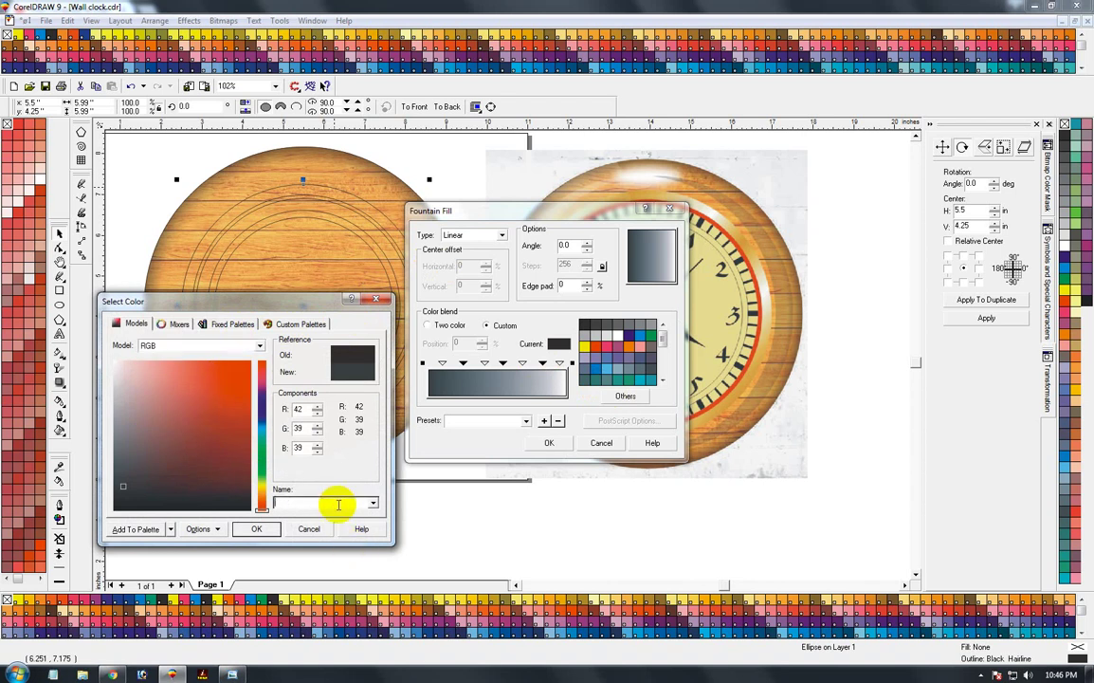
{"action": "left_click", "coordinate": [349, 501]}
{"action": "type", "text": "Gold"}
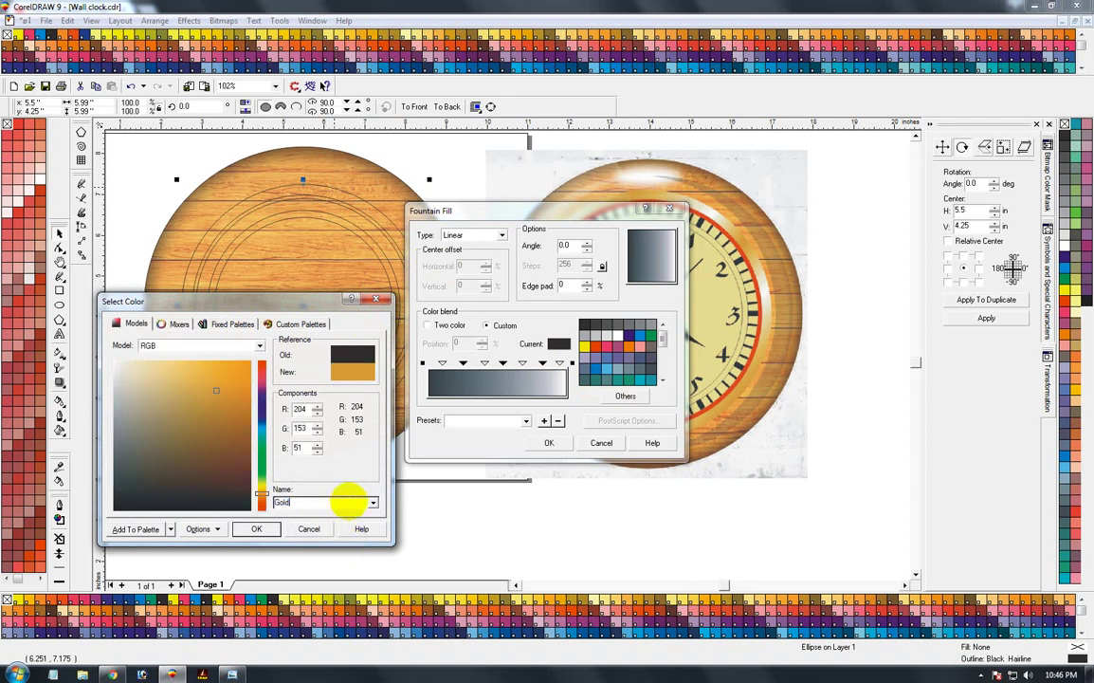
{"action": "key", "text": "Return"}
- Set the remaining alternate blend markers to white, tilt the linear gradient diagonally, and apply the fill to the largest inner circle
{"action": "left_click", "coordinate": [439, 365]}
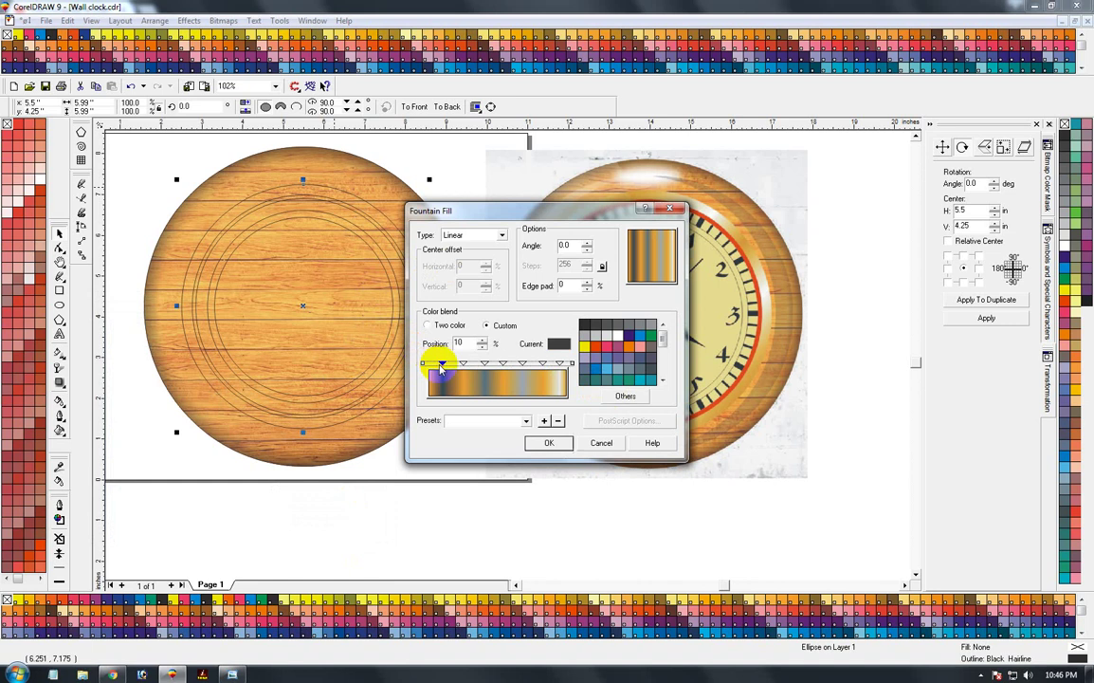
{"action": "left_click", "coordinate": [484, 365], "text": "shift"}
{"action": "left_click", "coordinate": [522, 365], "text": "shift"}
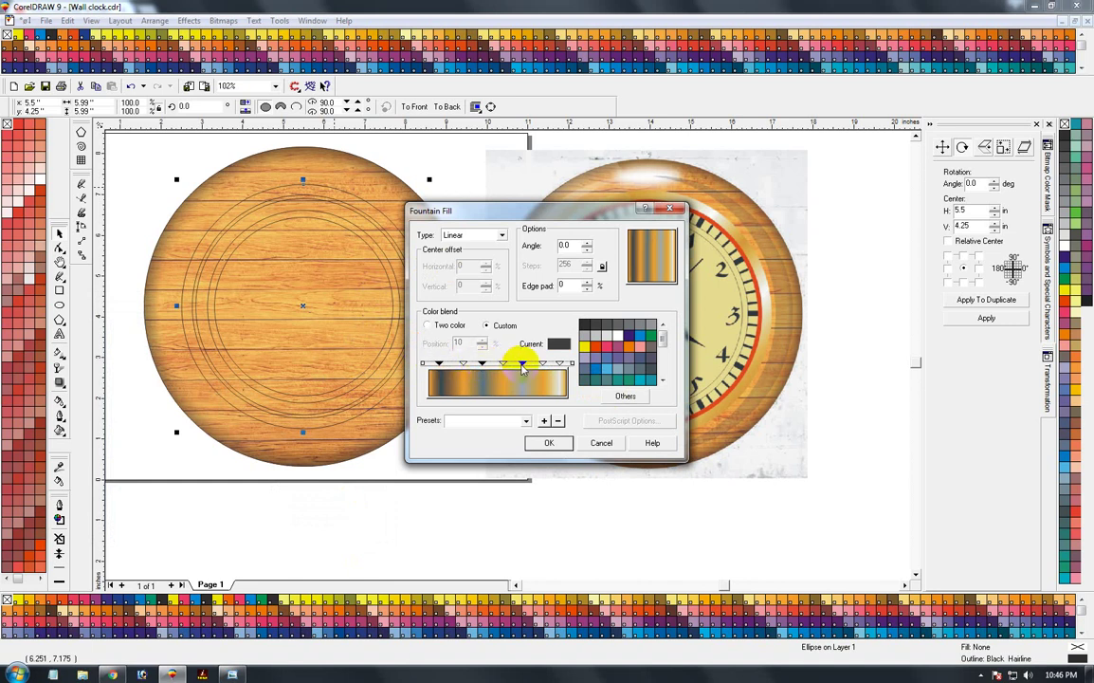
{"action": "left_click", "coordinate": [607, 325]}
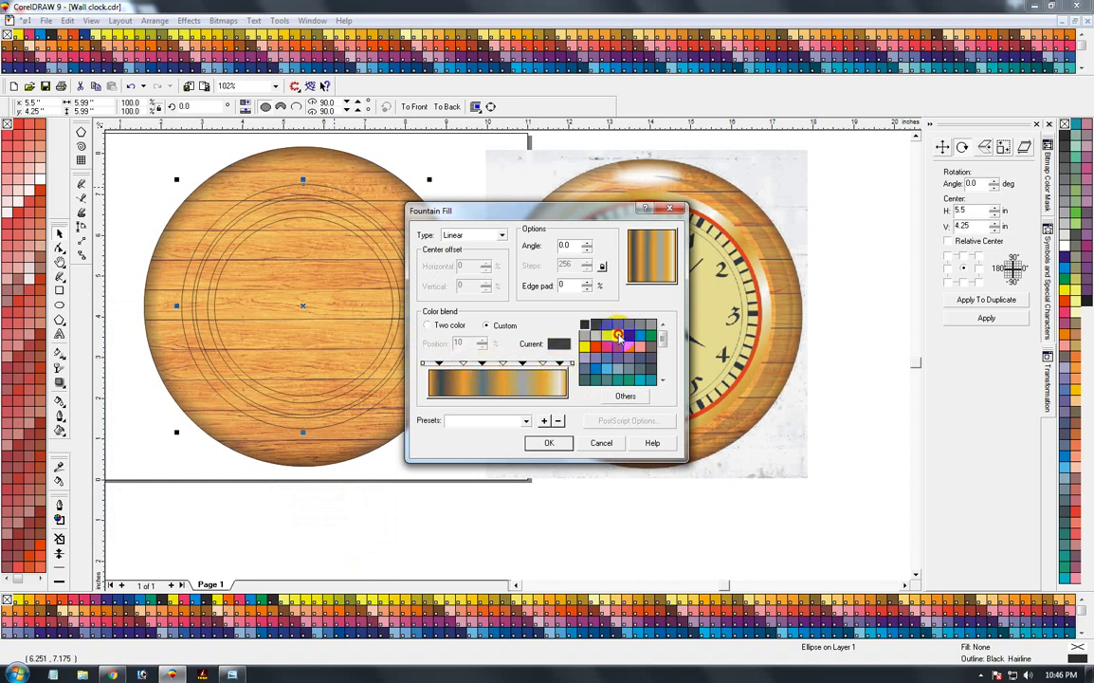
{"action": "left_click", "coordinate": [619, 336]}
{"action": "left_click_drag", "start_coordinate": [667, 254], "coordinate": [664, 271]}
{"action": "left_click", "coordinate": [548, 444]}
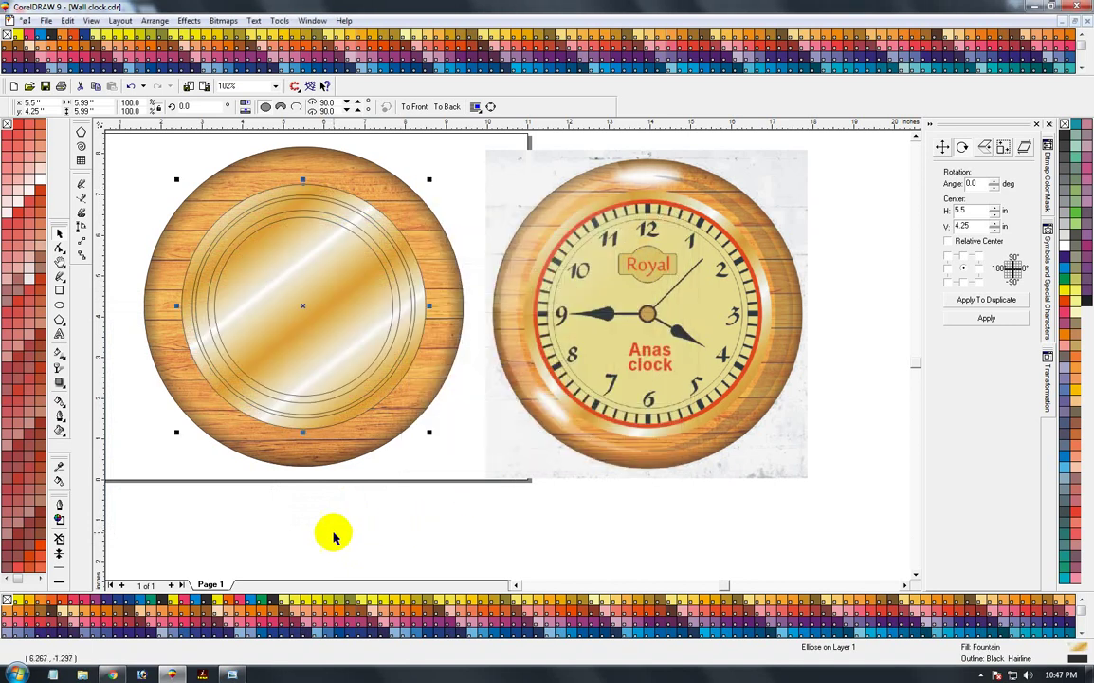
{"action": "left_click", "coordinate": [319, 507]}
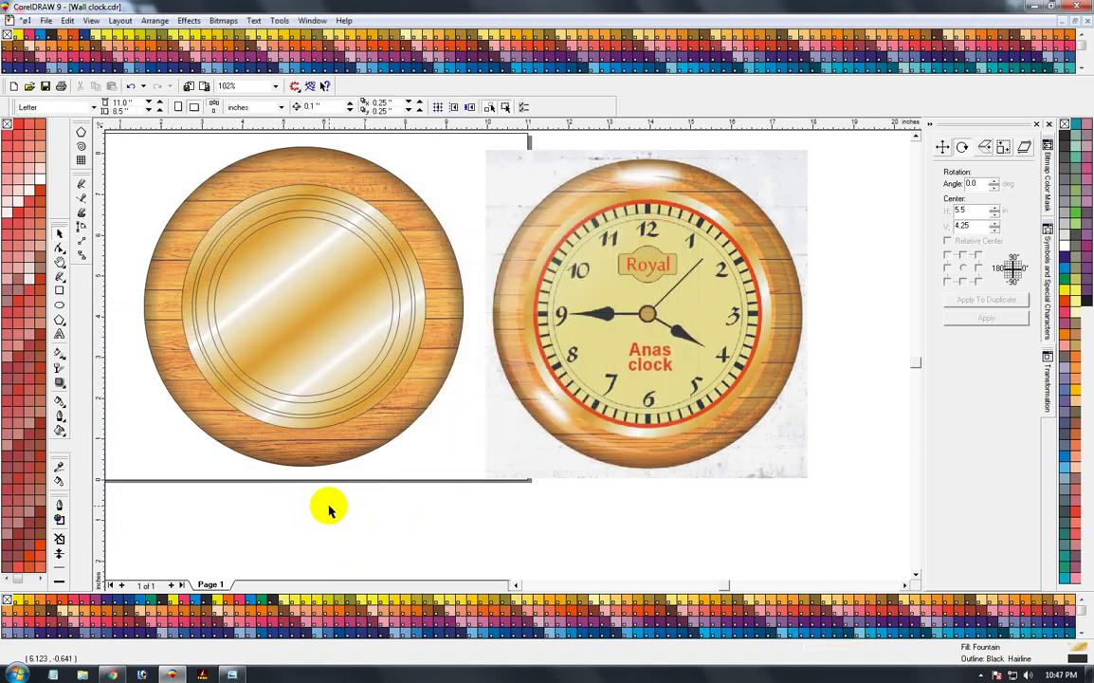
- Fill the circle inside the gold ring with red and size a concentric circle within it to about 5.21 inches in diameter
{"action": "left_click", "coordinate": [349, 213]}
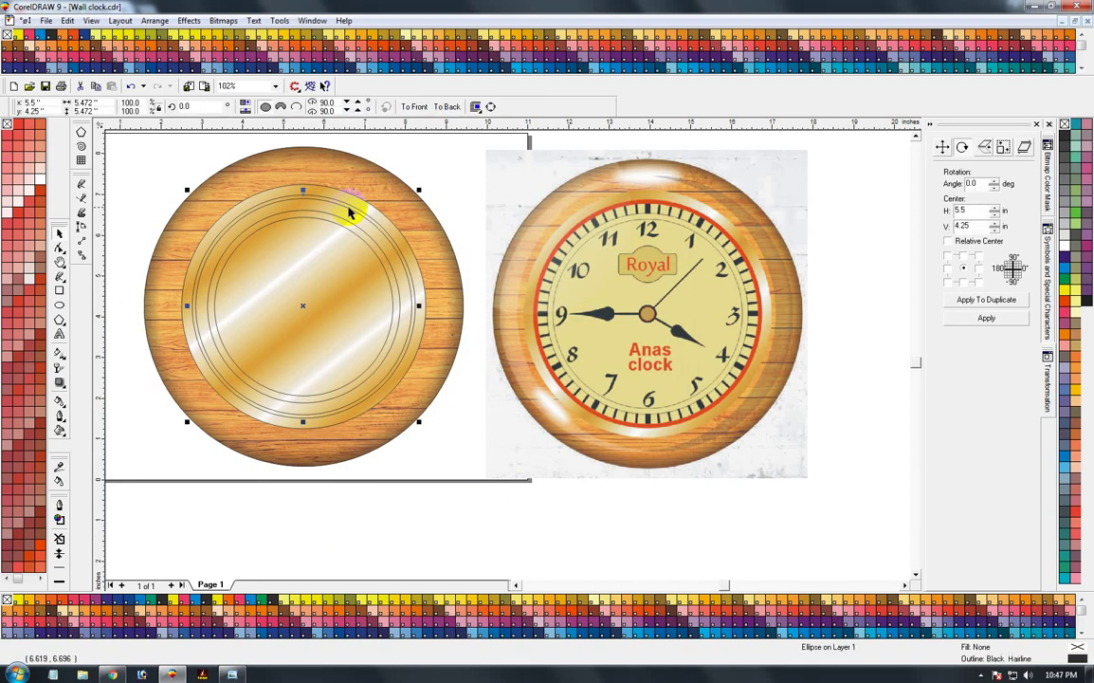
{"action": "left_click", "coordinate": [1064, 301]}
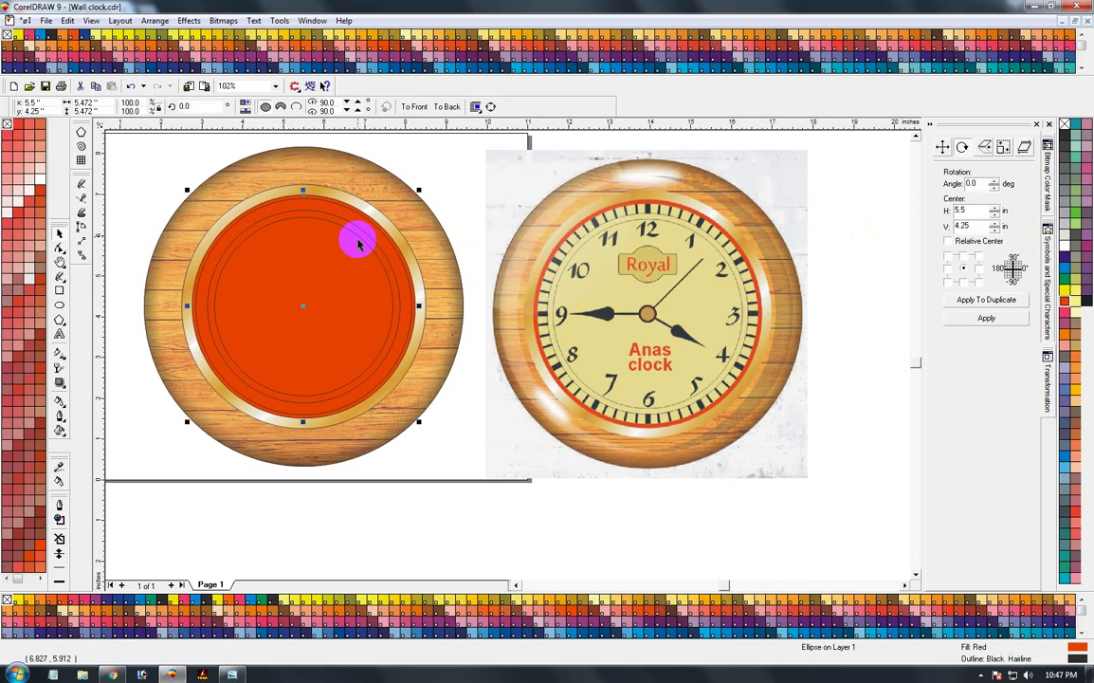
{"action": "left_click_drag", "start_coordinate": [359, 224], "coordinate": [351, 217]}
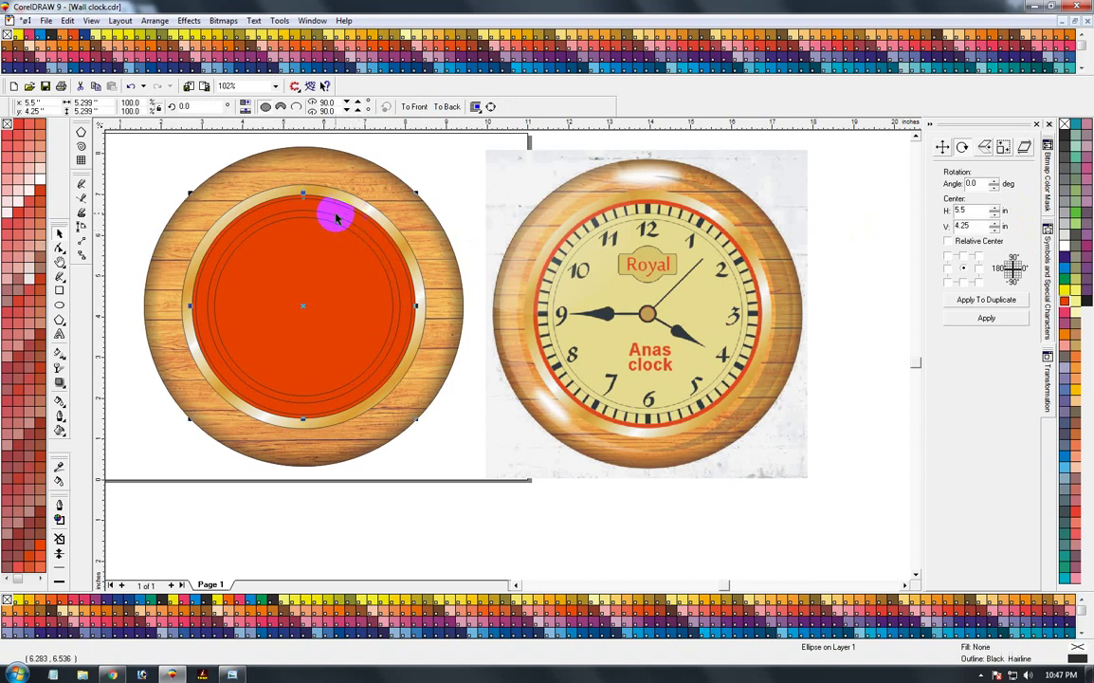
{"action": "left_click_drag", "start_coordinate": [416, 193], "coordinate": [414, 195]}
{"action": "left_click", "coordinate": [306, 300]}
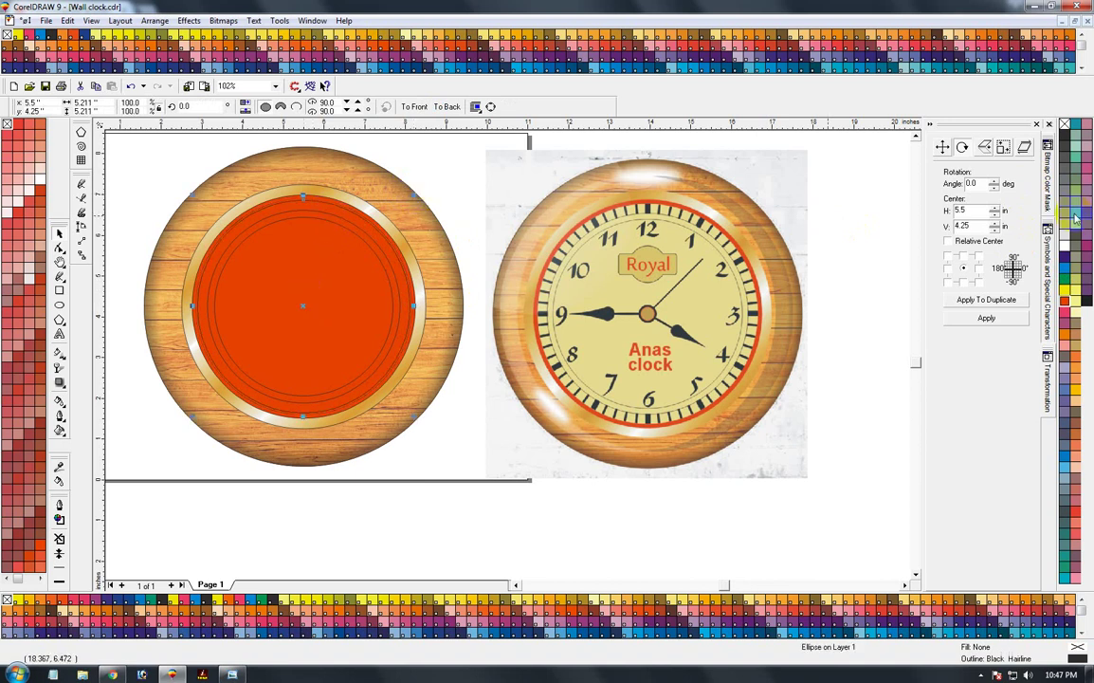
- Fill the 5.21-inch circle inside the red ring with a cream uniform fill of C 6, M 9, Y 36, K 0
{"action": "double_click", "coordinate": [982, 225]}
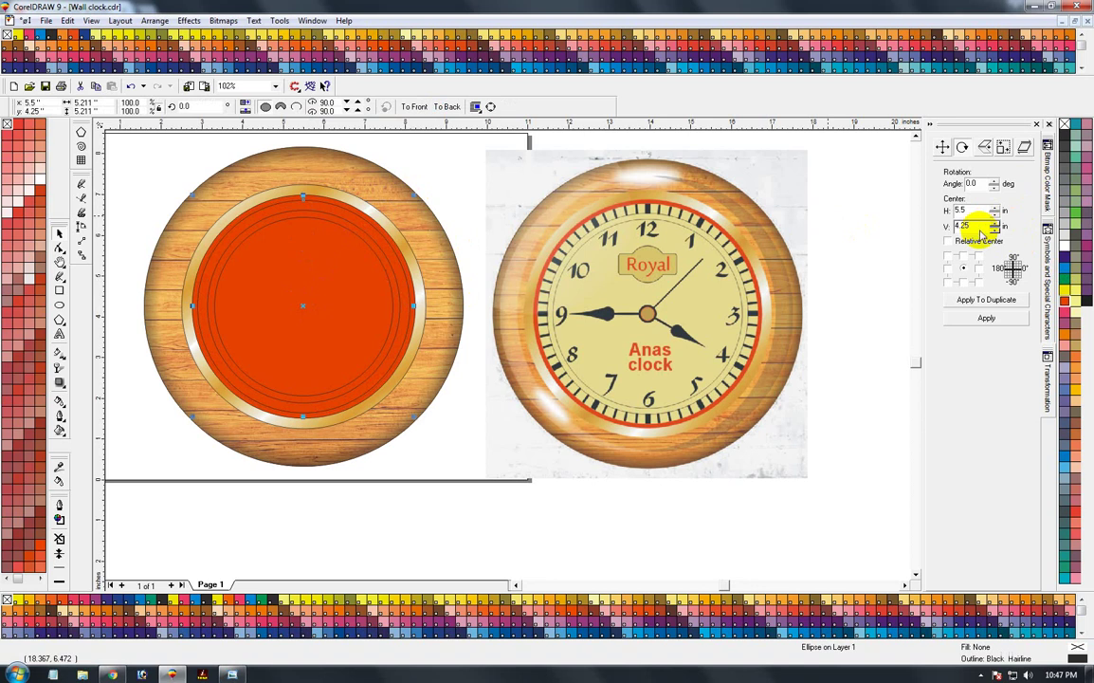
{"action": "left_click", "coordinate": [606, 446]}
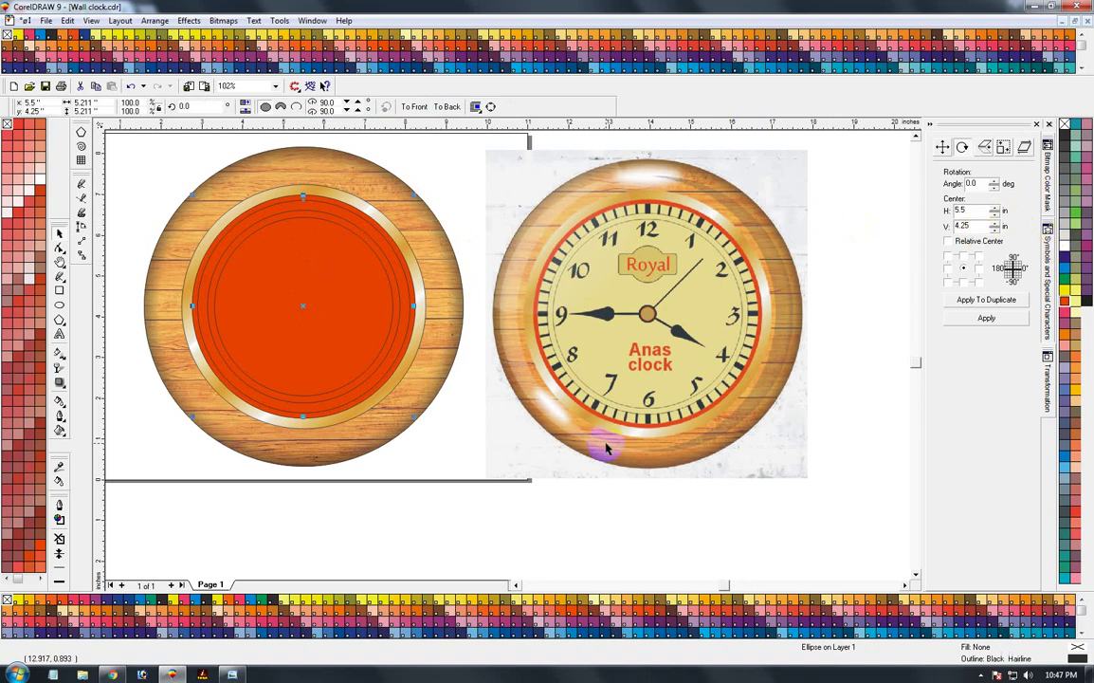
{"action": "key", "text": "shift+F11"}
{"action": "double_click", "coordinate": [299, 410]}
{"action": "type", "text": "6"}
{"action": "key", "text": "Tab"}
{"action": "type", "text": "9"}
{"action": "key", "text": "Tab"}
{"action": "key", "text": "Return"}
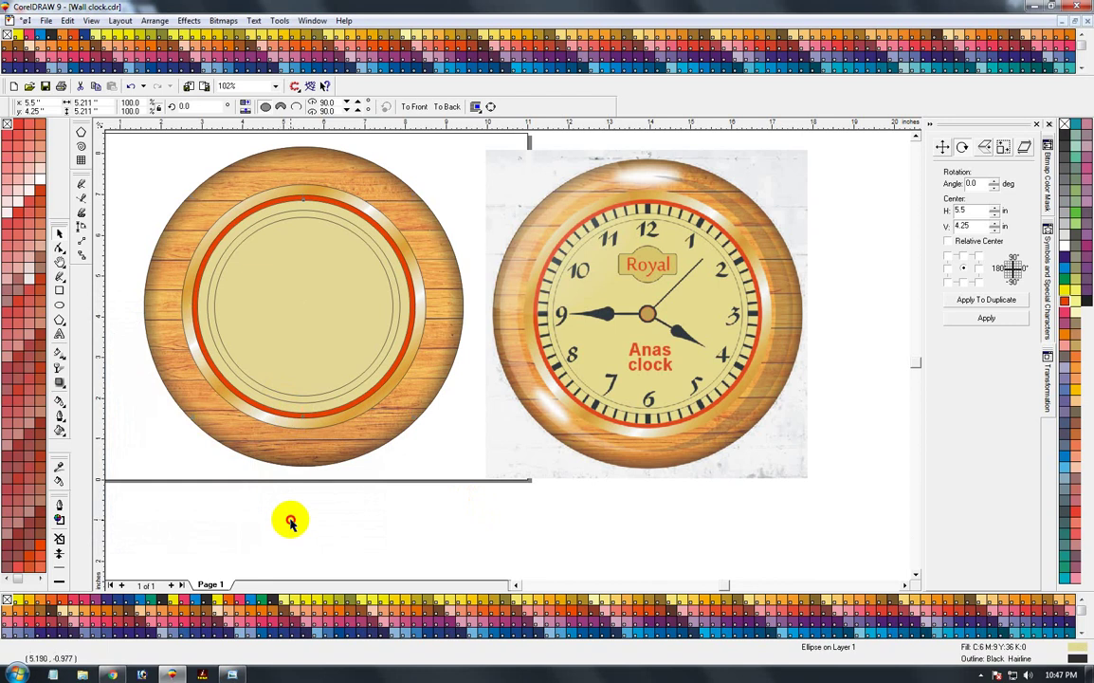
{"action": "left_click", "coordinate": [291, 522]}
- Examine the minute marks around the reference clock's dial and compare them with the thin inner circles of the new dial
{"action": "left_click", "coordinate": [325, 216]}
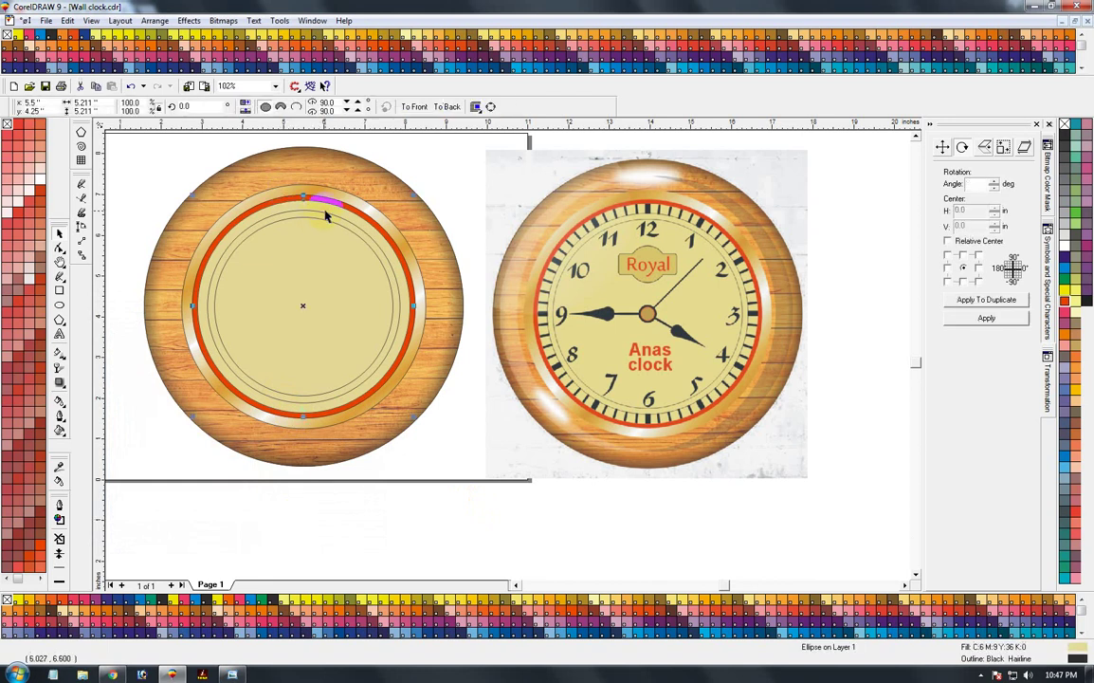
{"action": "left_click", "coordinate": [380, 522]}
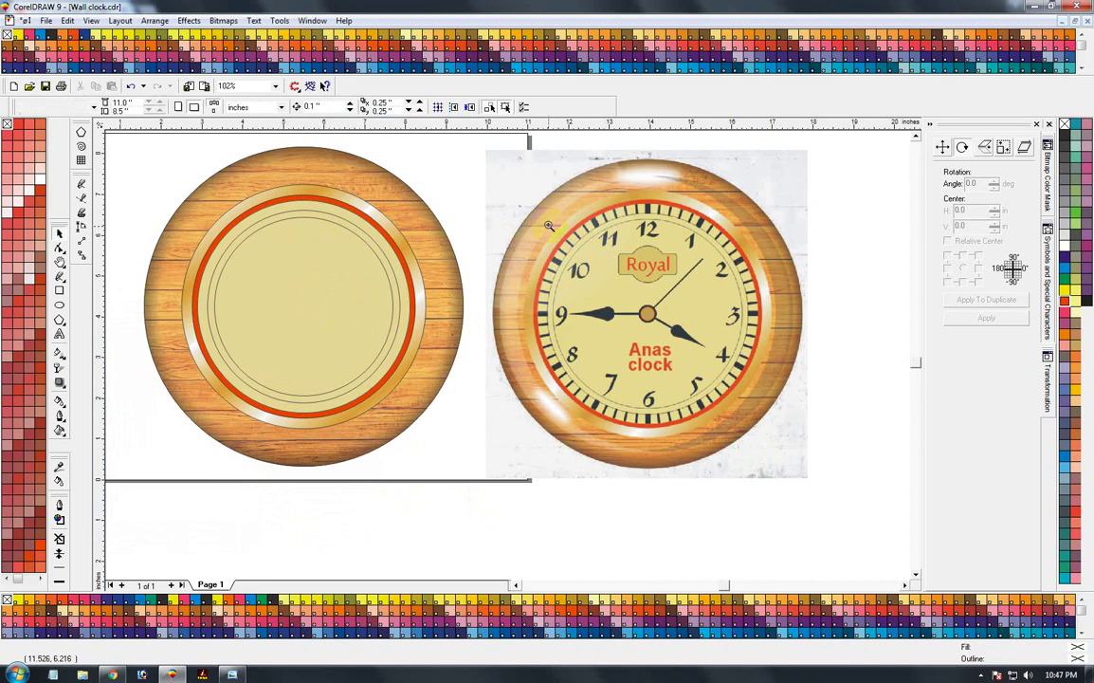
{"action": "left_click", "coordinate": [583, 248]}
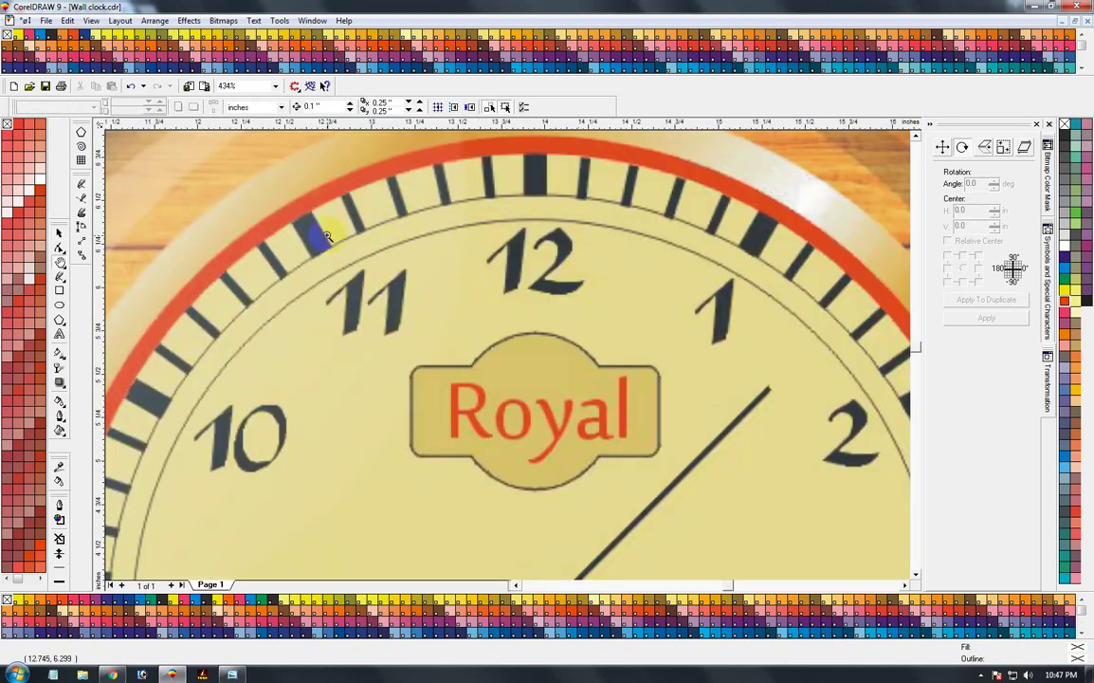
{"action": "key", "text": "F3"}
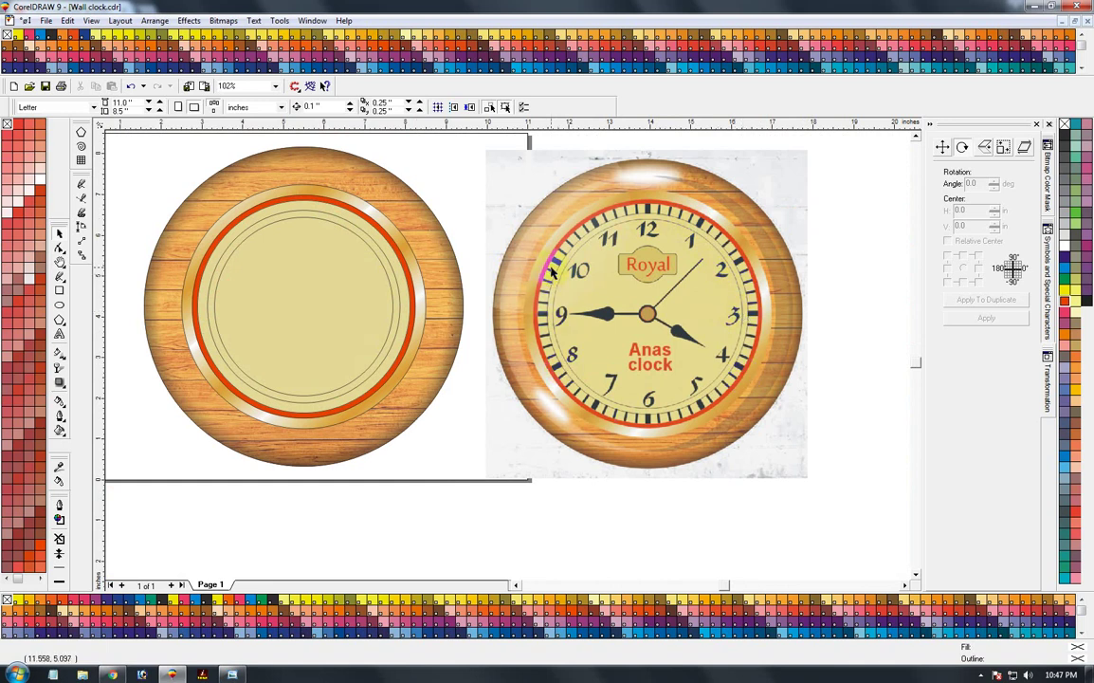
{"action": "right_click", "coordinate": [398, 289]}
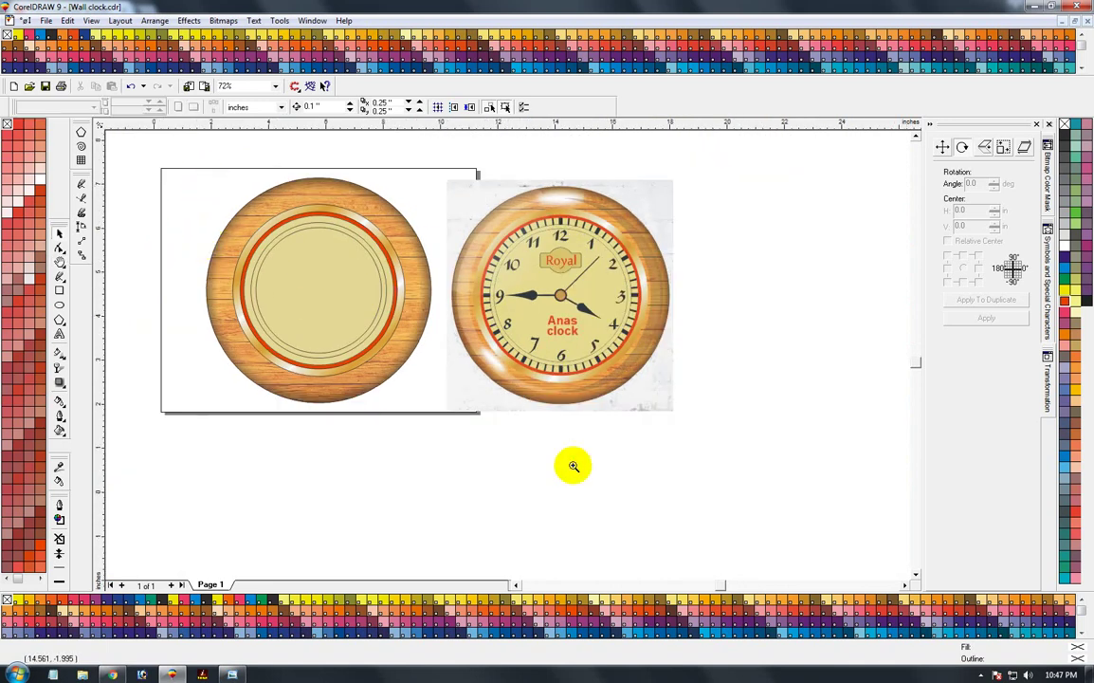
{"action": "left_click", "coordinate": [195, 256]}
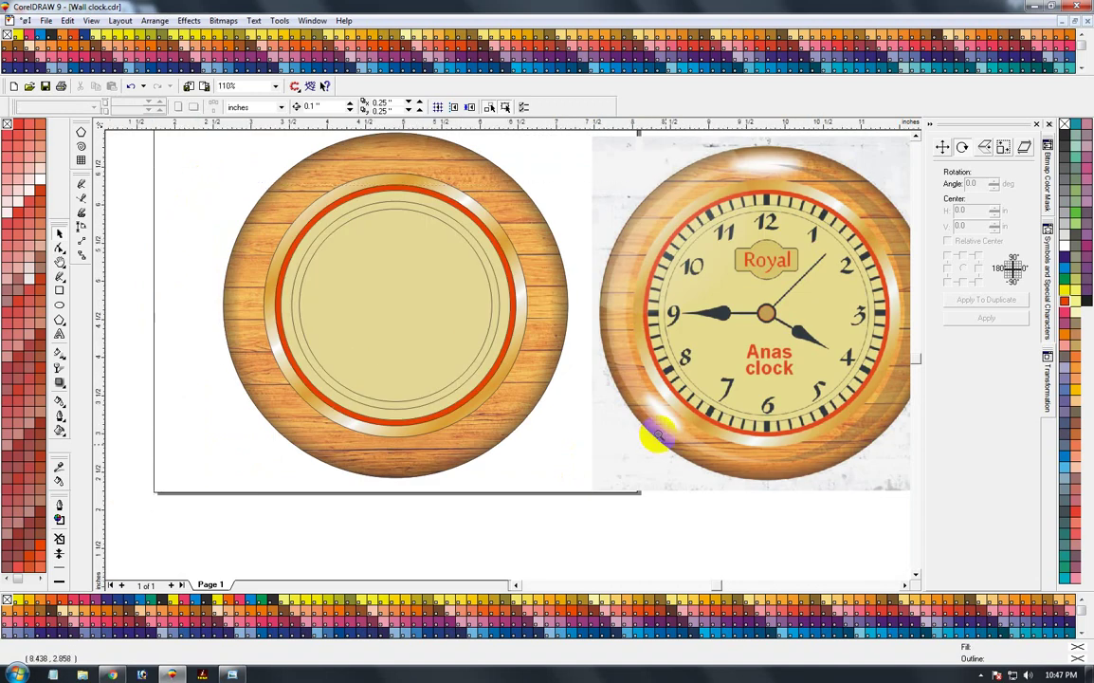
{"action": "left_click_drag", "start_coordinate": [201, 184], "coordinate": [666, 444]}
{"action": "left_click", "coordinate": [59, 231]}
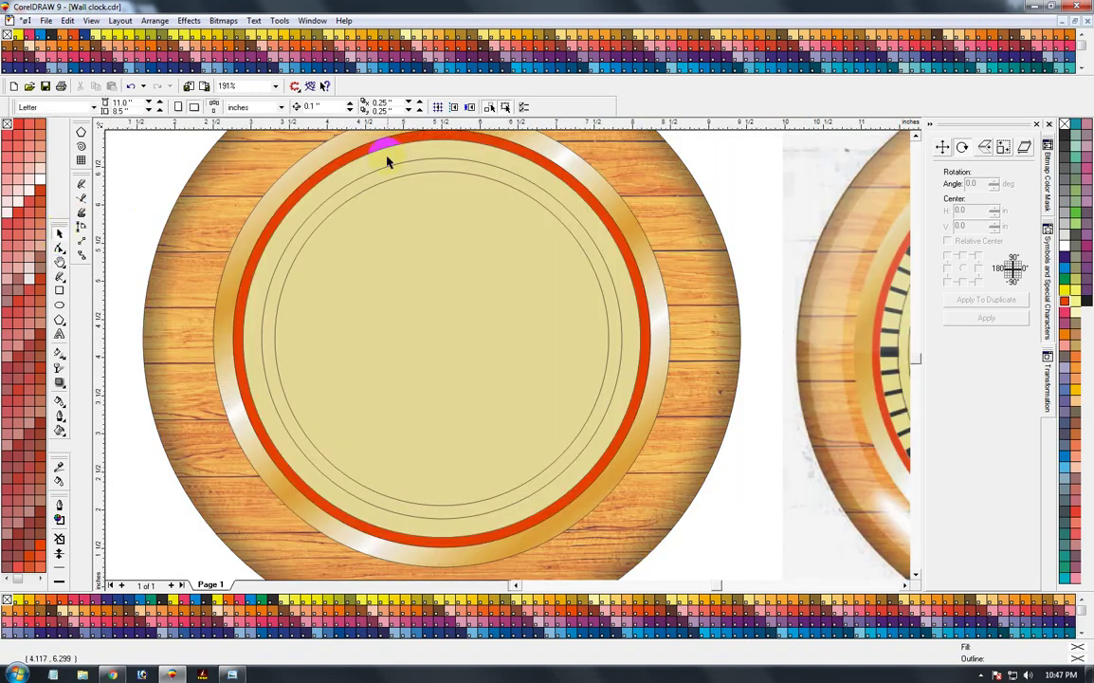
{"action": "key", "text": "F3"}
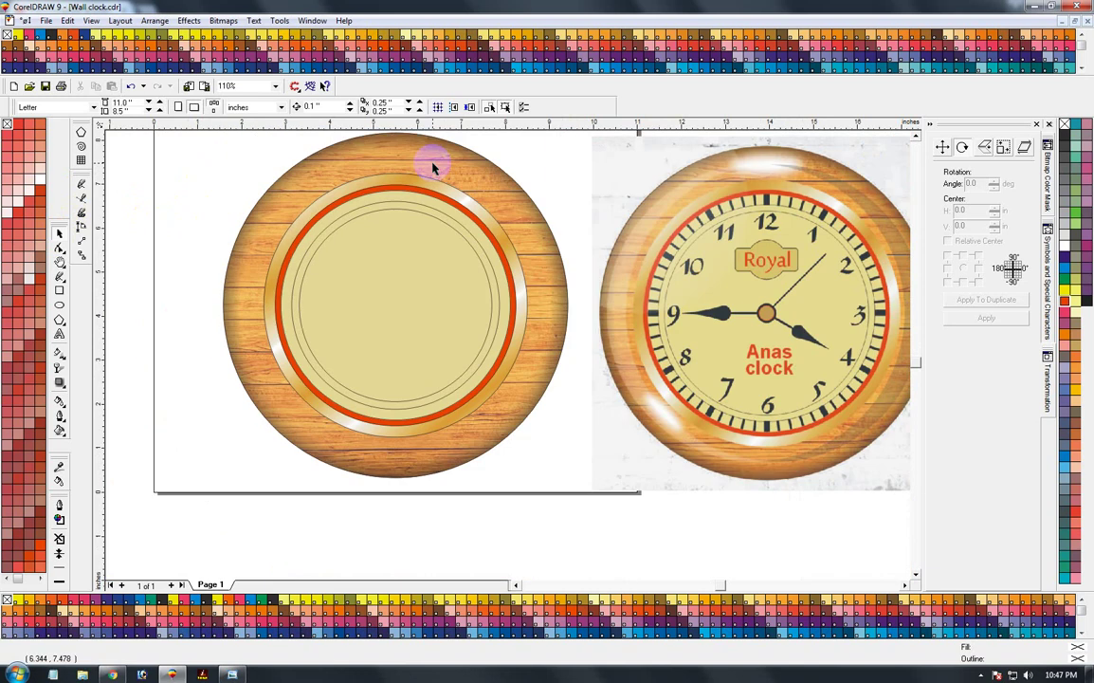
{"action": "key", "text": "F2"}
{"action": "left_click_drag", "start_coordinate": [258, 180], "coordinate": [540, 343]}
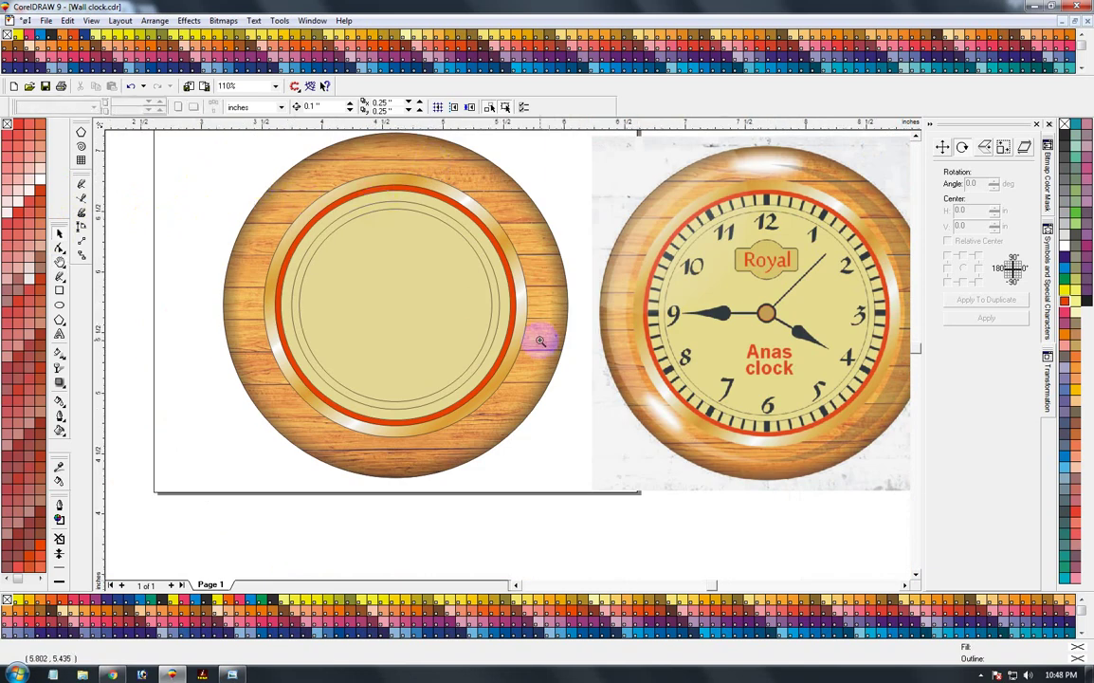
{"action": "key", "text": "F3"}
{"action": "key", "text": "space"}
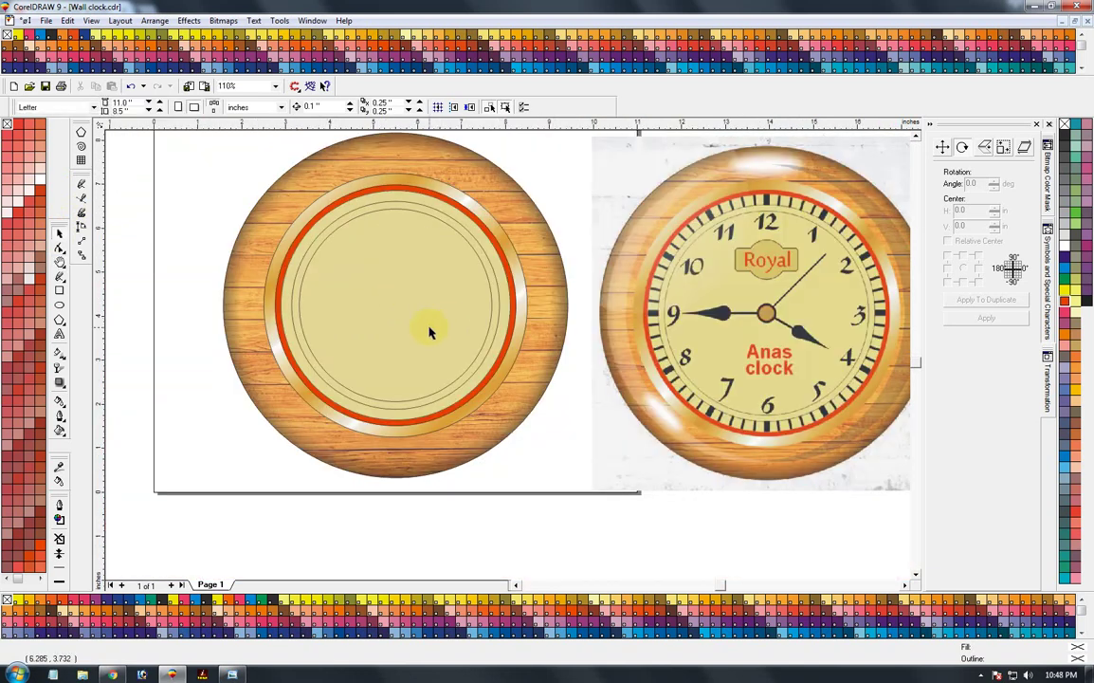
- Enlarge the innermost thin circle of the dial from its center to about 4.53 inches in diameter
{"action": "left_click", "coordinate": [417, 329]}
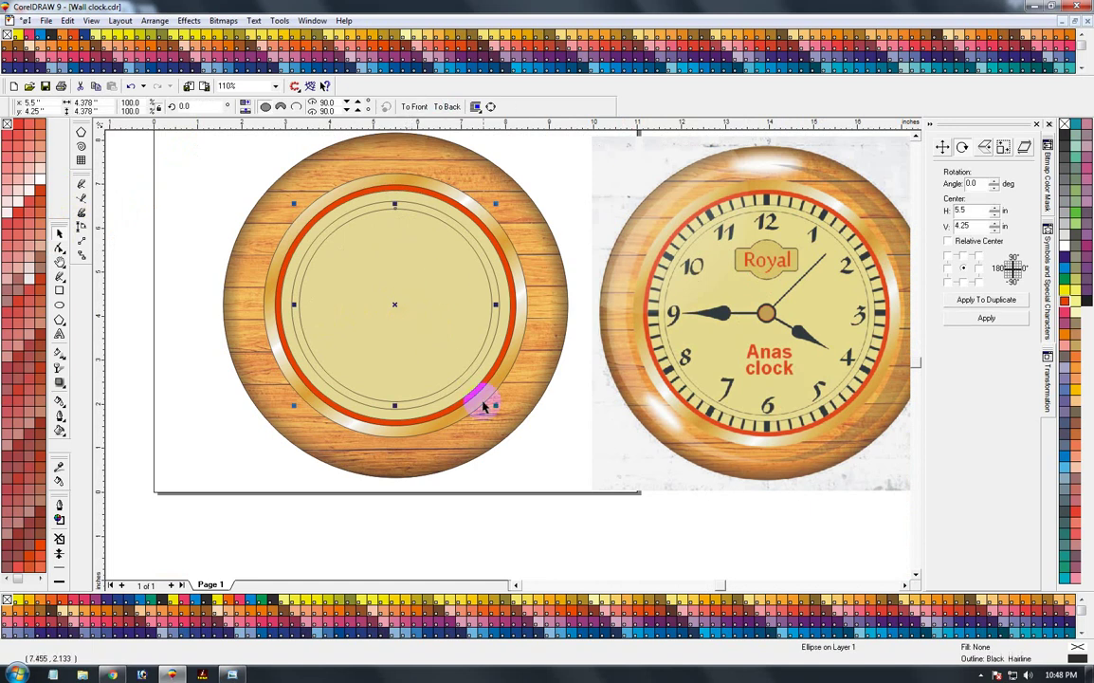
{"action": "left_click_drag", "start_coordinate": [499, 405], "coordinate": [500, 408]}
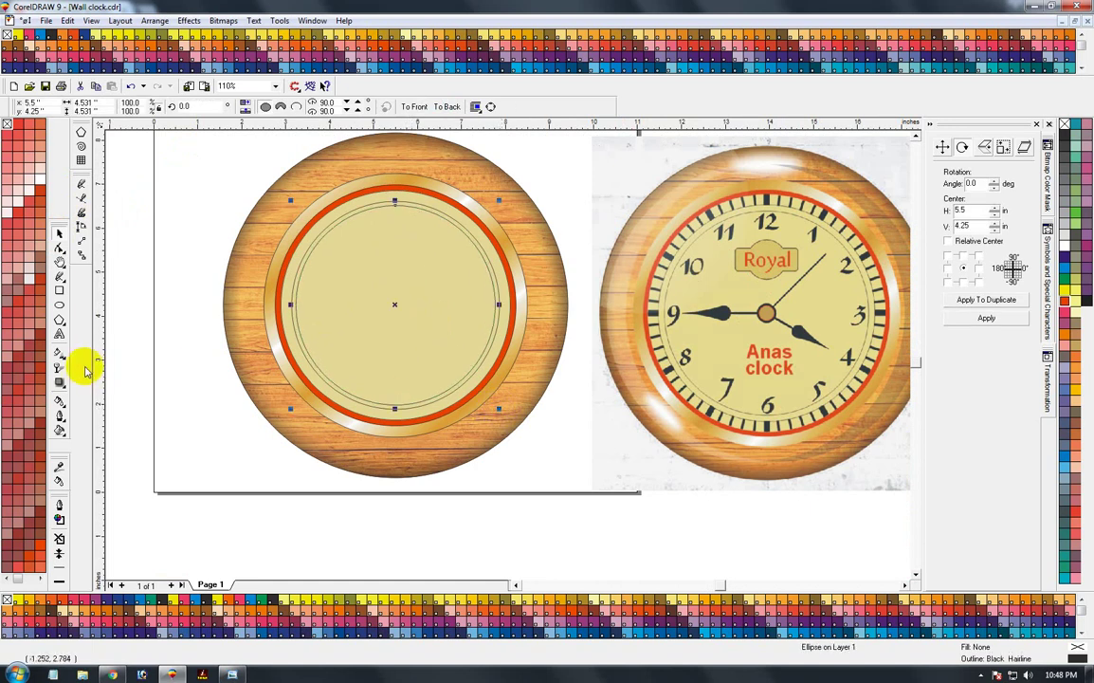
{"action": "left_click", "coordinate": [165, 220]}
- Place a vertical guideline at 5.5 inches and a horizontal guideline at about 4.265 inches, crossing at the center of the dial
{"action": "left_click", "coordinate": [406, 201]}
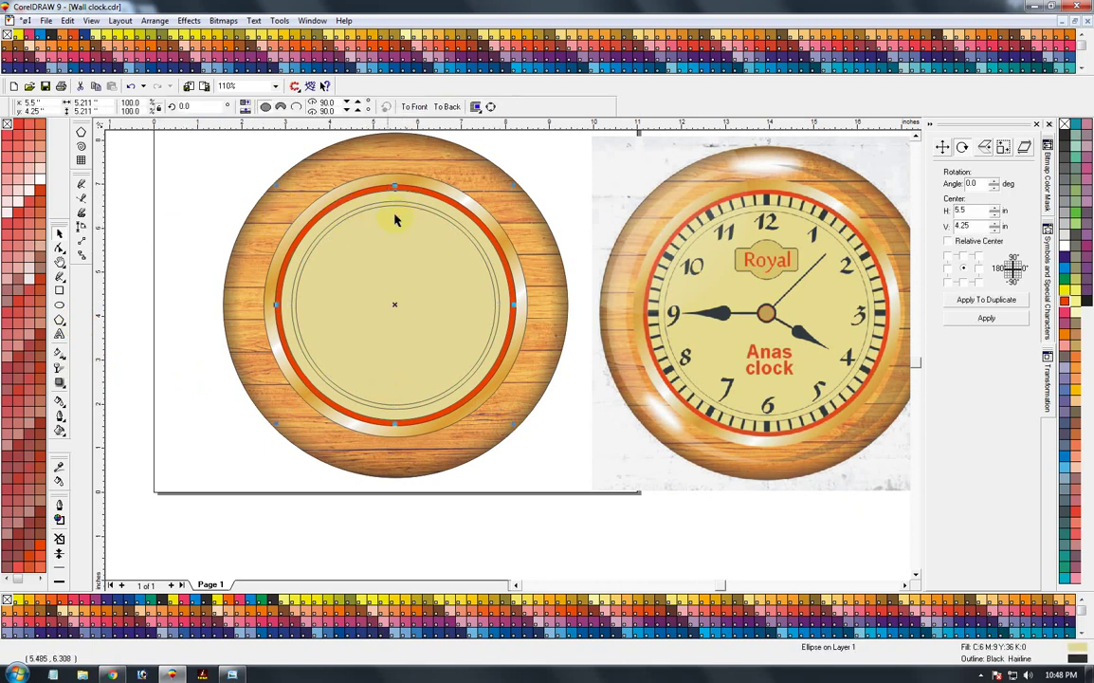
{"action": "left_click_drag", "start_coordinate": [97, 391], "coordinate": [395, 416]}
{"action": "left_click", "coordinate": [424, 274]}
{"action": "left_click", "coordinate": [427, 200]}
{"action": "left_click_drag", "start_coordinate": [432, 124], "coordinate": [433, 304]}
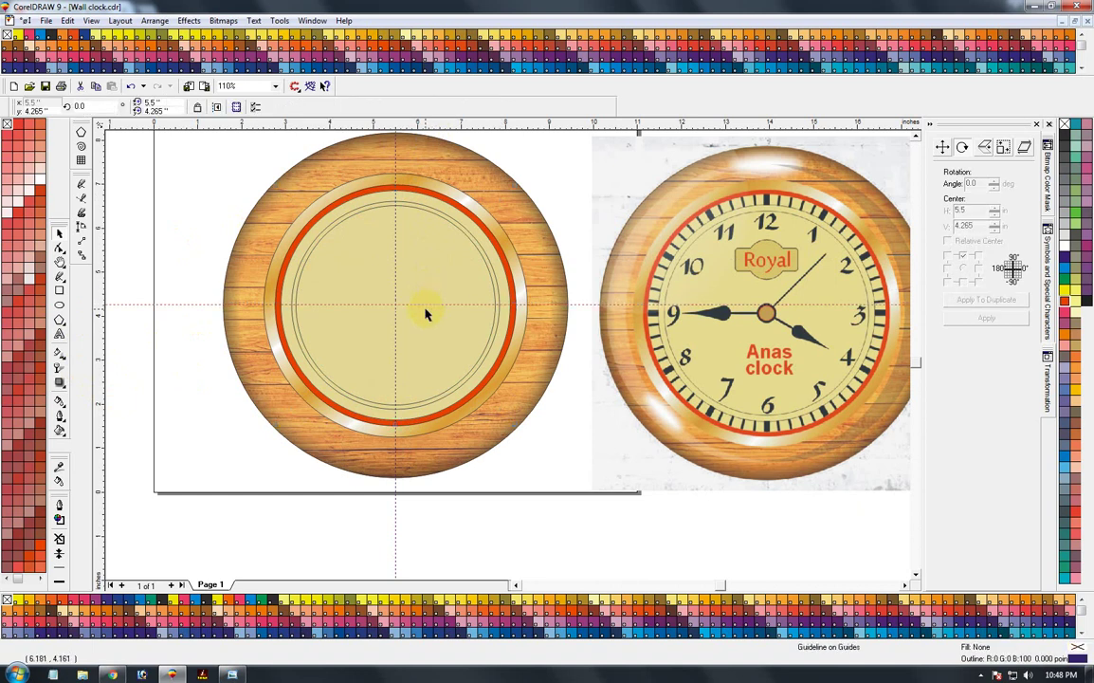
- Draw a rectangle about 0.14 by 0.24 inches between the red ring and thin circle at 12 o'clock, filled black without outline
{"action": "left_click", "coordinate": [361, 185]}
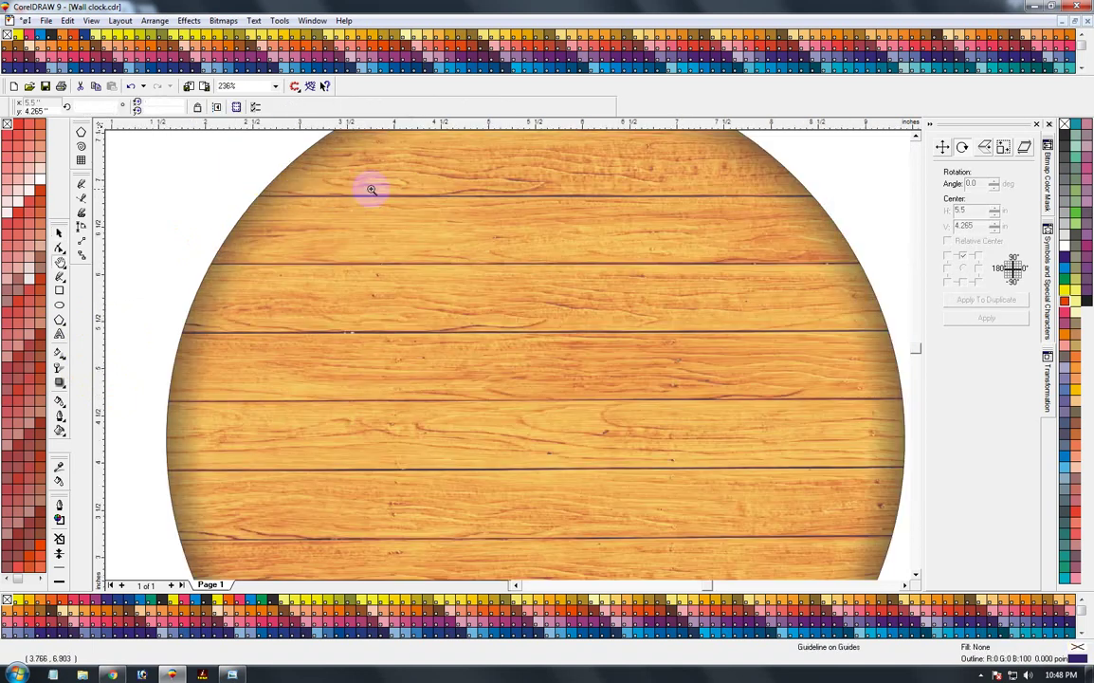
{"action": "left_click_drag", "start_coordinate": [407, 176], "coordinate": [635, 296]}
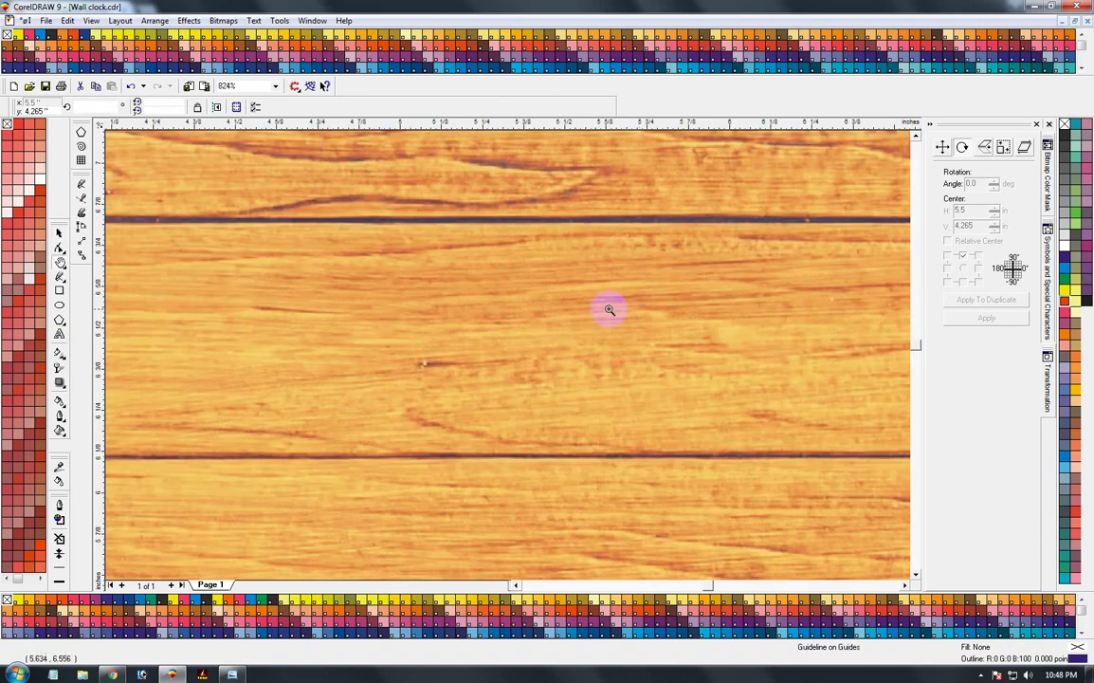
{"action": "key", "text": "F3"}
{"action": "key", "text": "F2"}
{"action": "left_click_drag", "start_coordinate": [517, 157], "coordinate": [582, 250]}
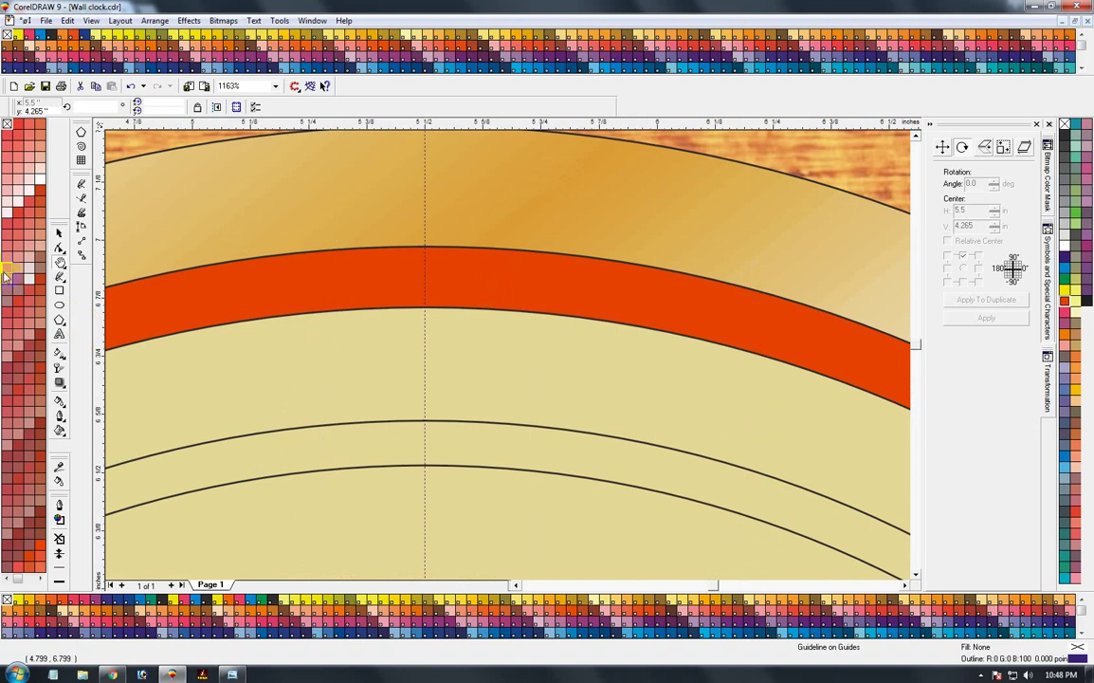
{"action": "left_click", "coordinate": [60, 289]}
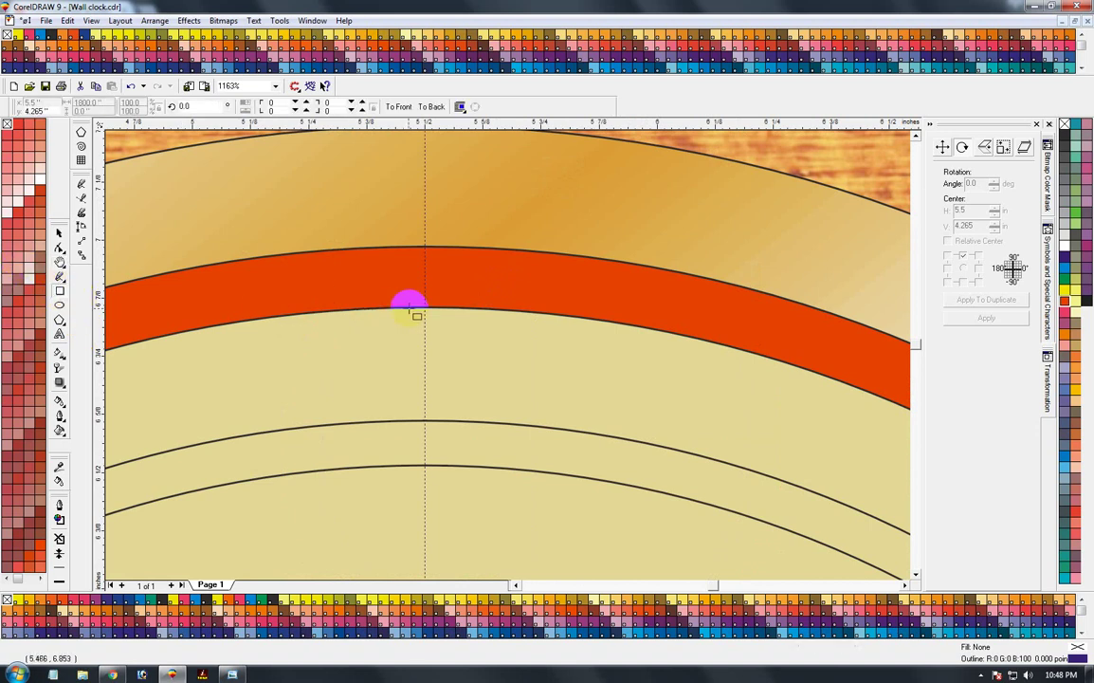
{"action": "left_click_drag", "start_coordinate": [392, 306], "coordinate": [461, 425]}
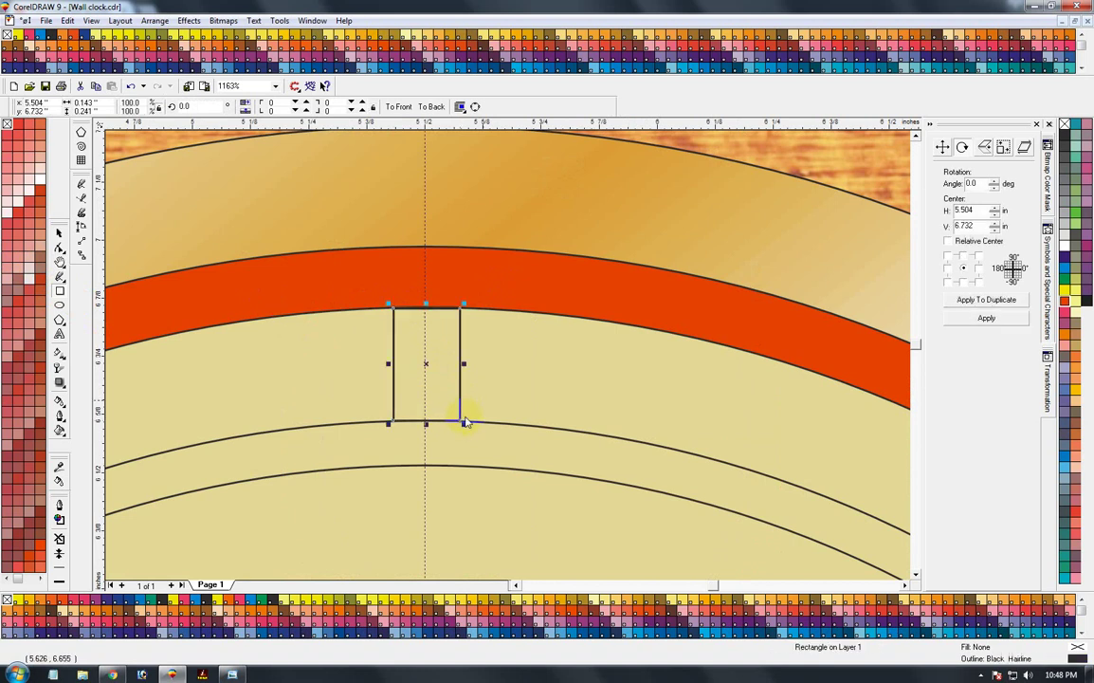
{"action": "left_click", "coordinate": [1065, 133]}
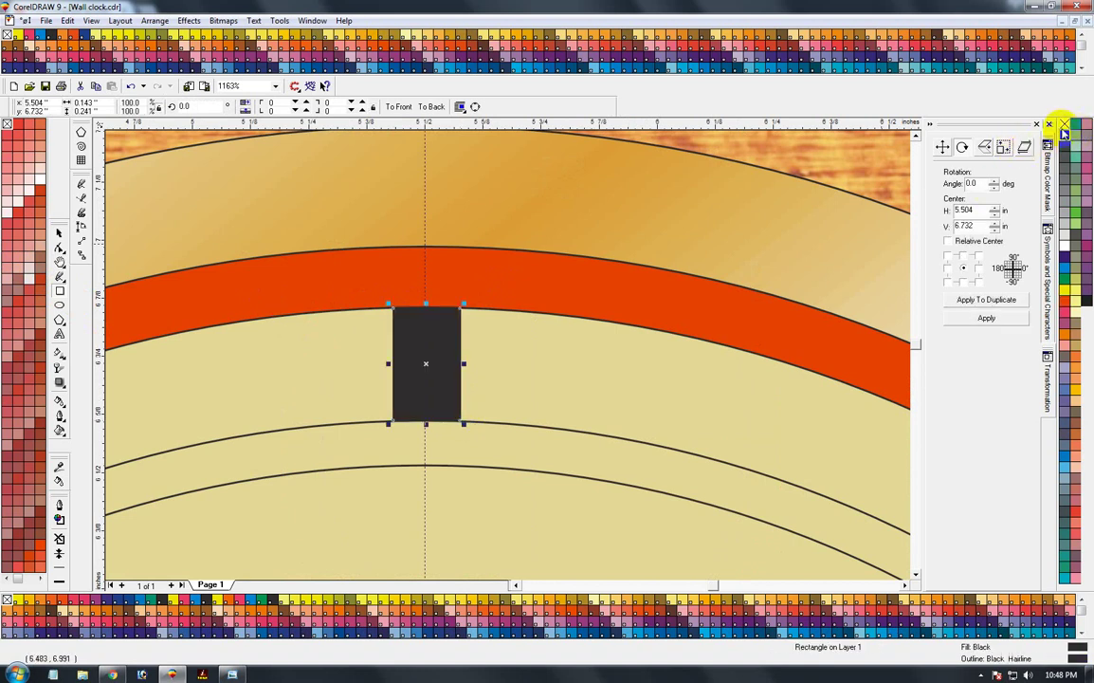
{"action": "right_click", "coordinate": [1064, 125]}
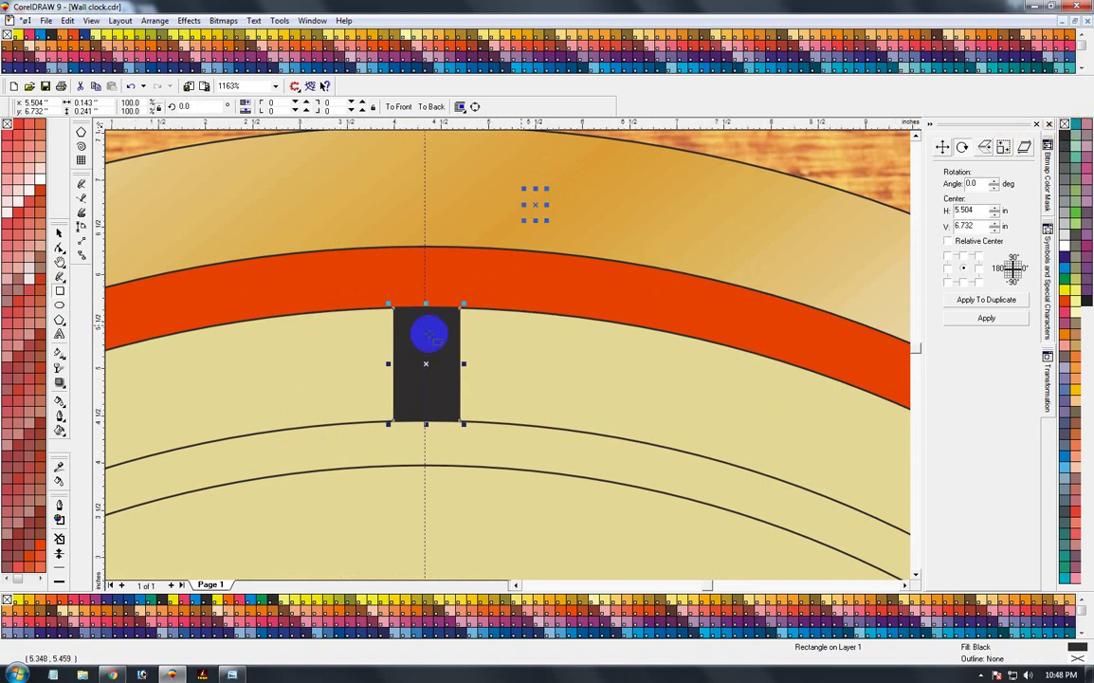
- Place the black mark's rotation center at the guideline crossing in the dial's center, using a relative center and a 60-degree angle
{"action": "key", "text": "F3"}
{"action": "left_click", "coordinate": [535, 205]}
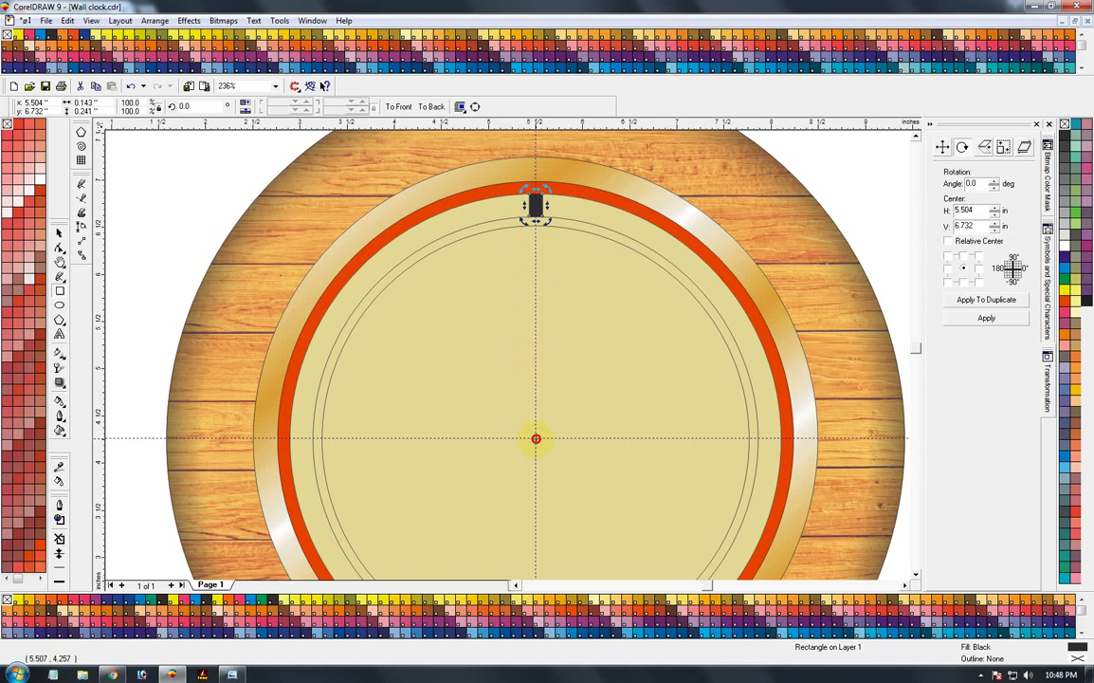
{"action": "left_click_drag", "start_coordinate": [536, 439], "coordinate": [536, 439]}
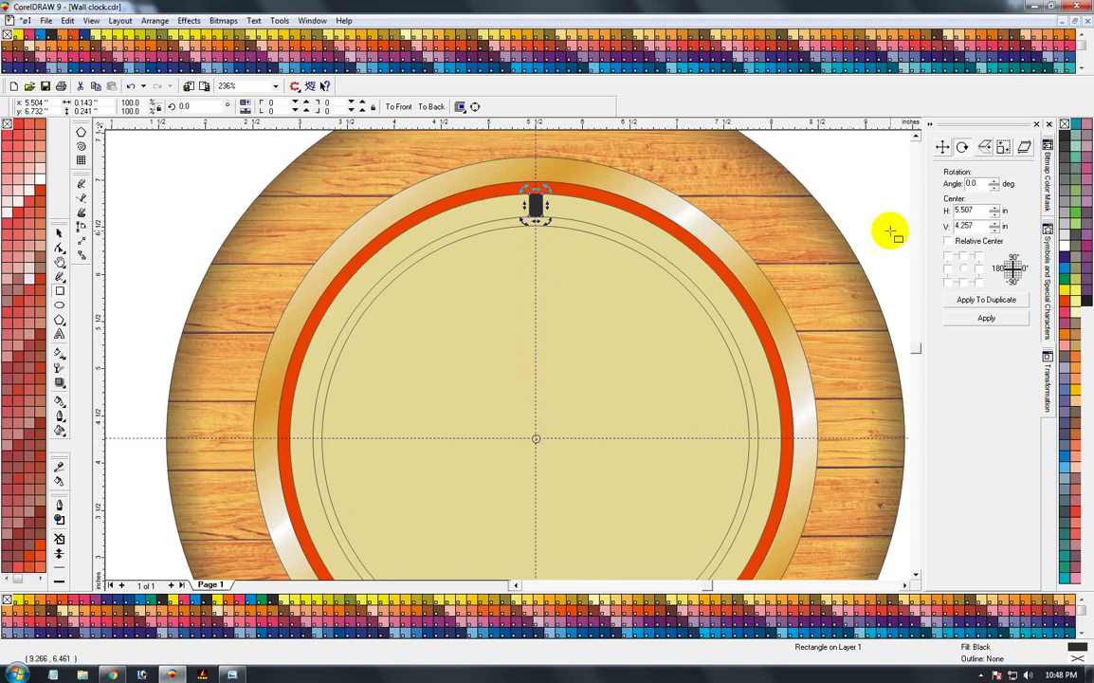
{"action": "double_click", "coordinate": [974, 185]}
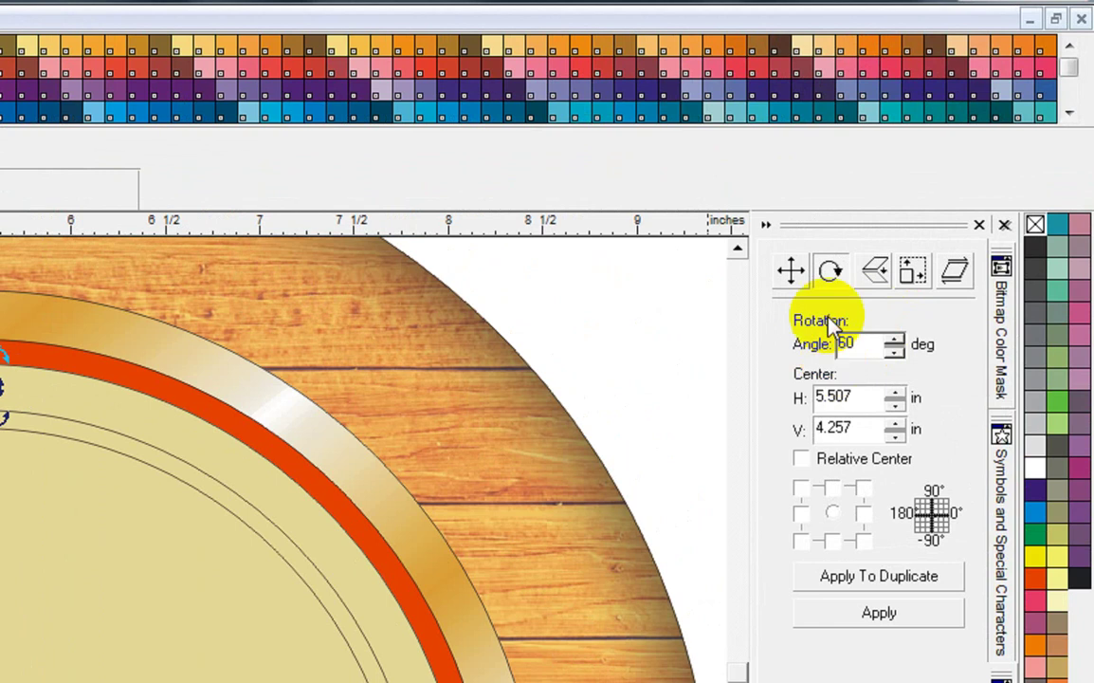
{"action": "left_click", "coordinate": [802, 460]}
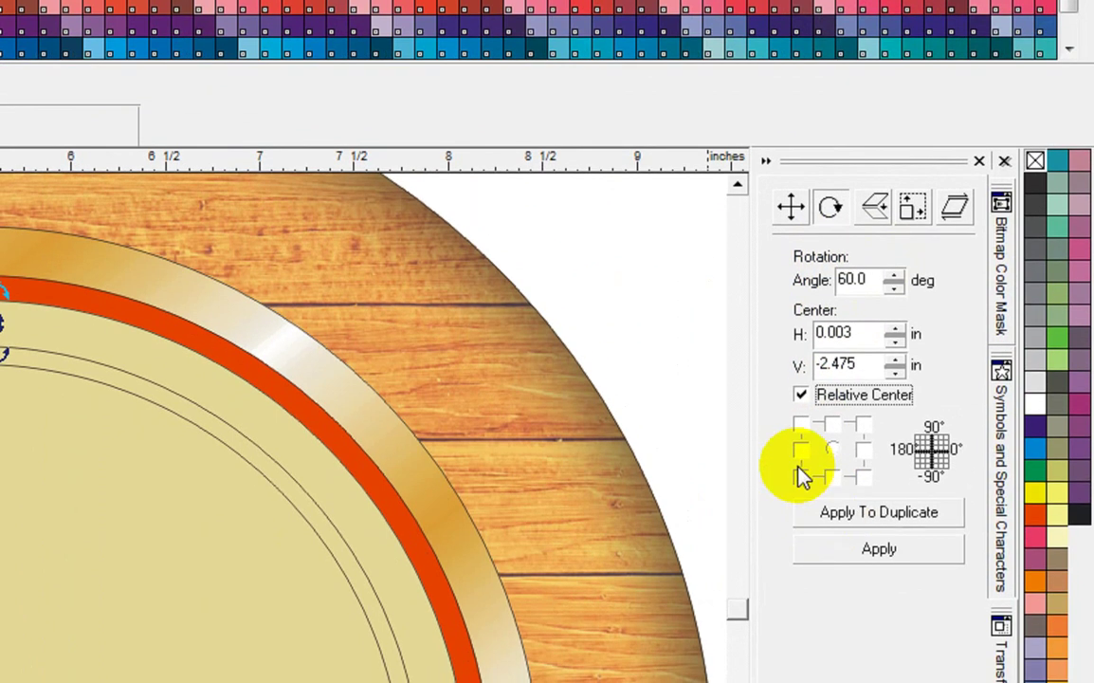
{"action": "left_click", "coordinate": [801, 448]}
{"action": "left_click", "coordinate": [821, 517]}
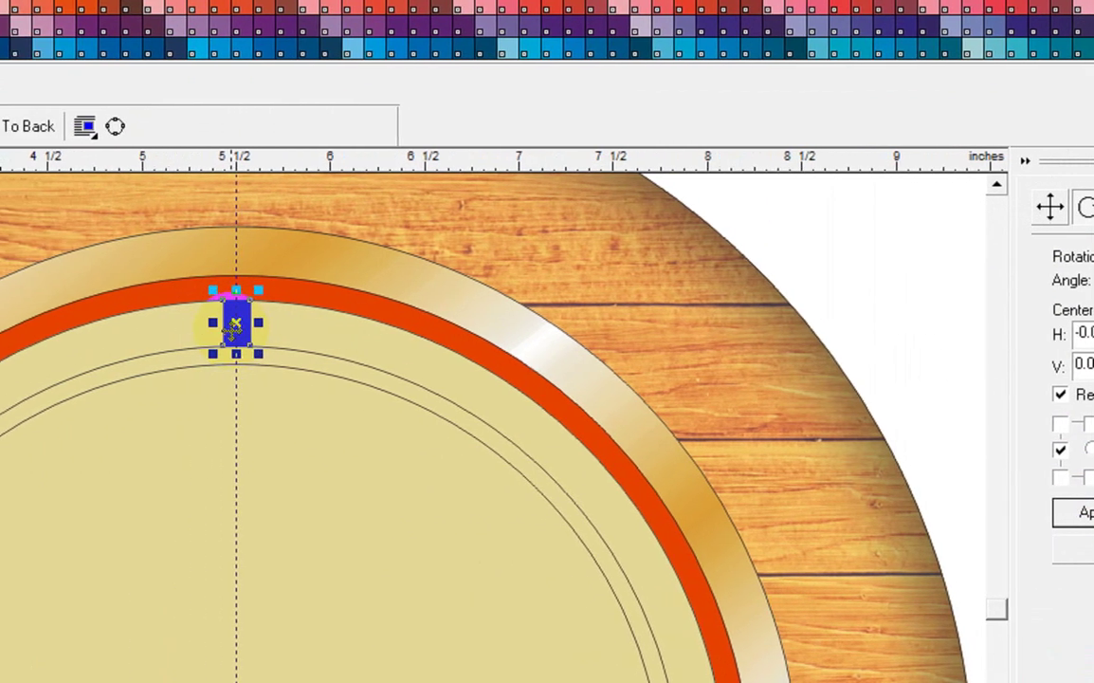
{"action": "left_click", "coordinate": [236, 324]}
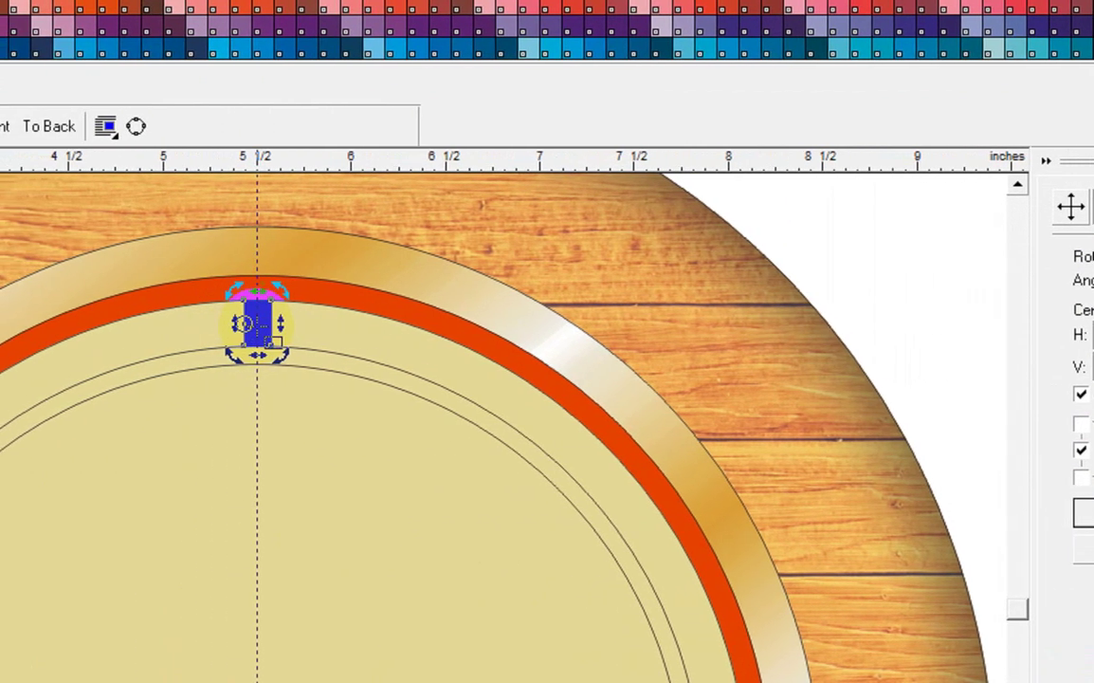
{"action": "left_click_drag", "start_coordinate": [237, 323], "coordinate": [270, 682]}
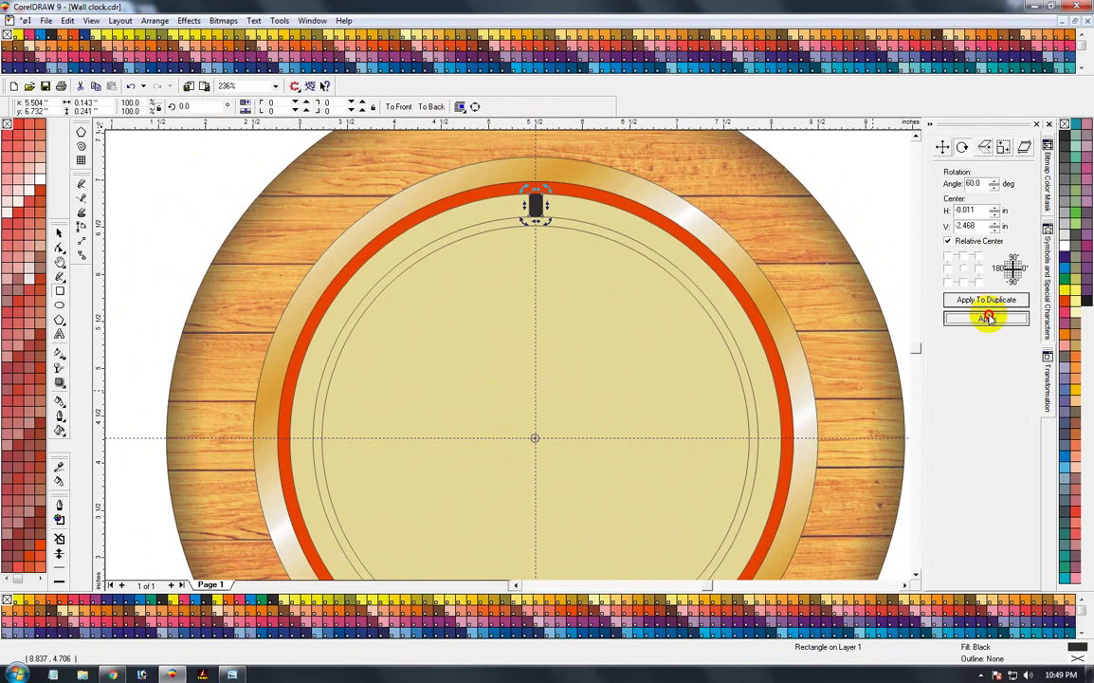
- Try rotating the black mark about the dial's center by 60 degrees and by 30 degrees, undoing each rotation
{"action": "left_click", "coordinate": [987, 317]}
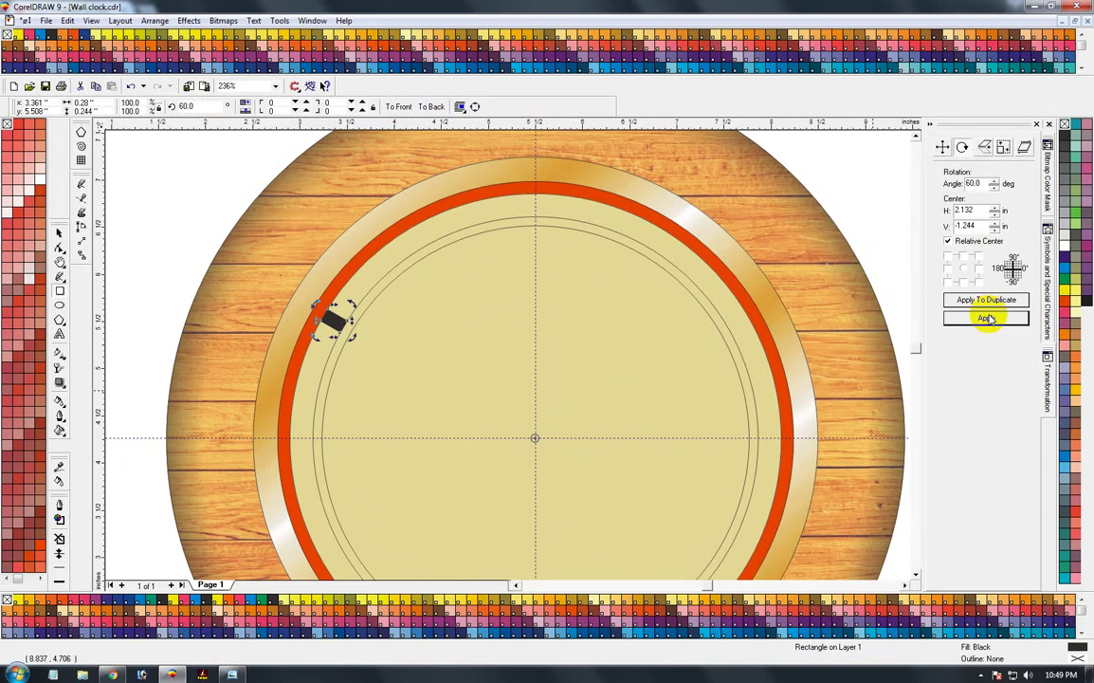
{"action": "key", "text": "ctrl+z"}
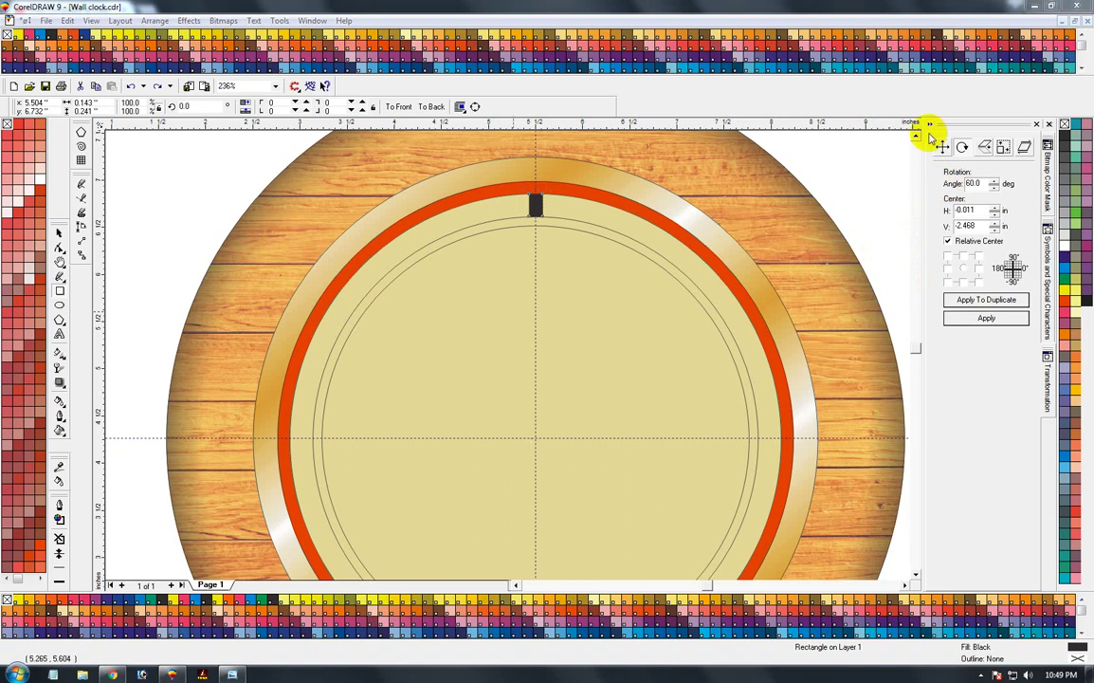
{"action": "left_click", "coordinate": [987, 186]}
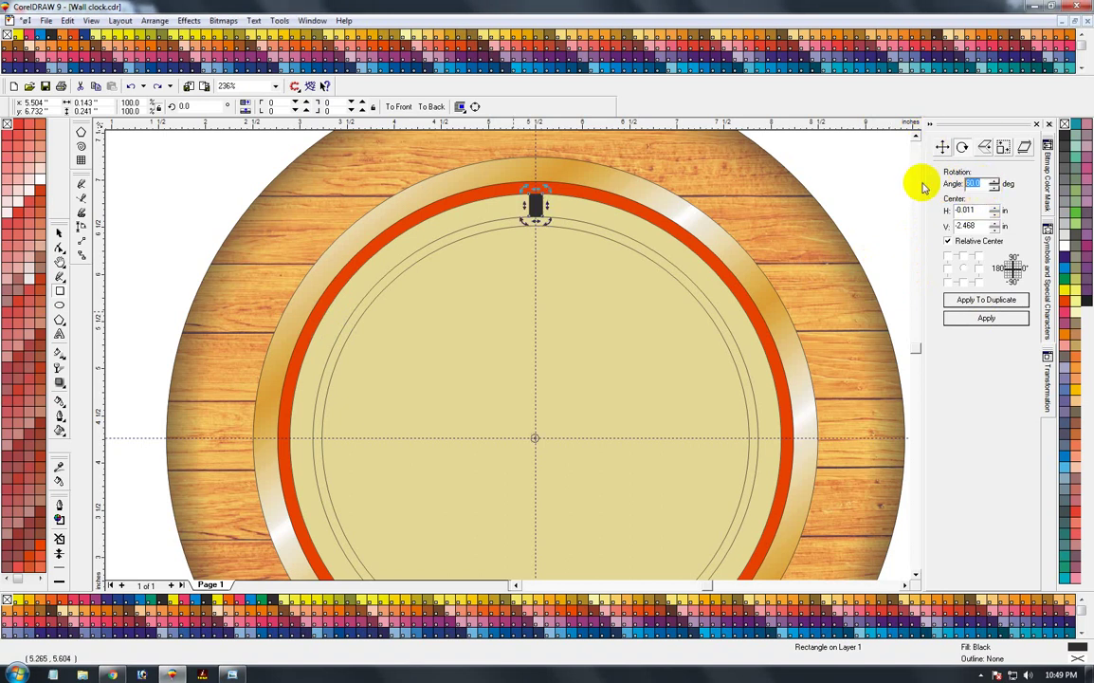
{"action": "type", "text": "30"}
{"action": "key", "text": "Return"}
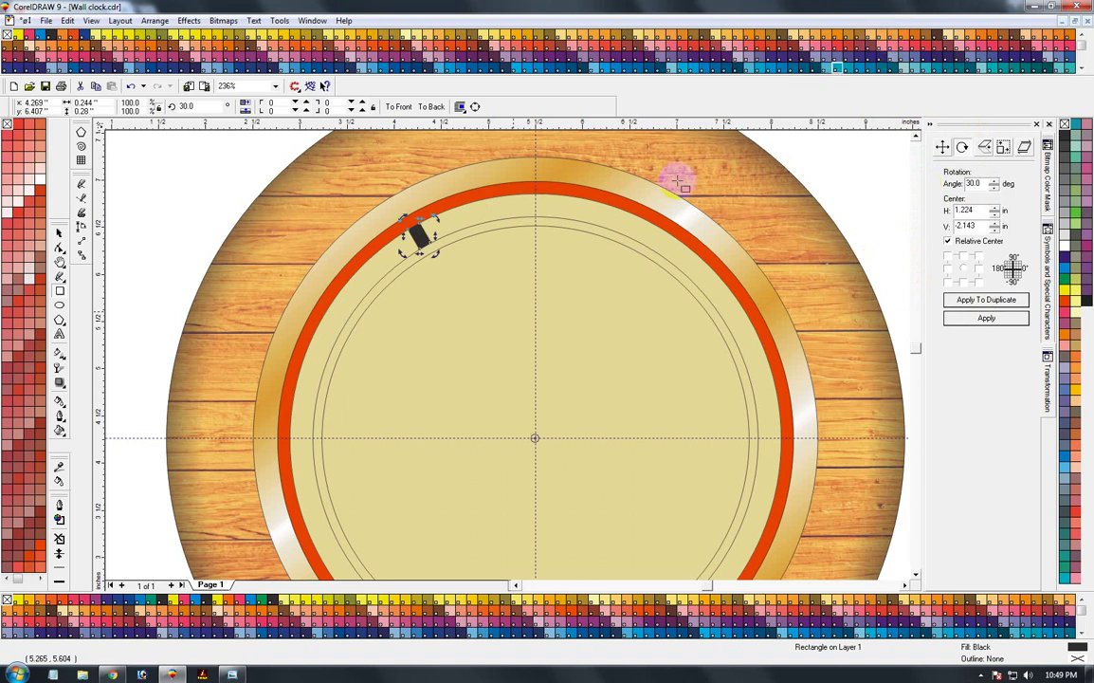
{"action": "key", "text": "ctrl+z"}
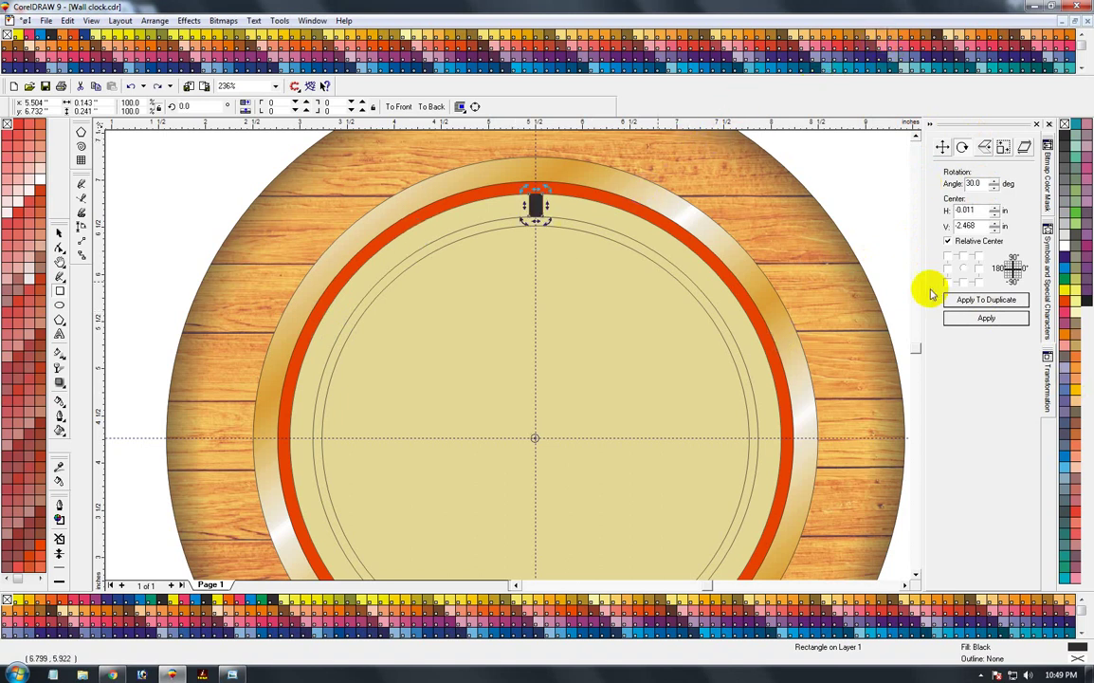
- Duplicate the black mark around the whole dial at 30-degree intervals to make the twelve hour marks
{"action": "left_click", "coordinate": [976, 301]}
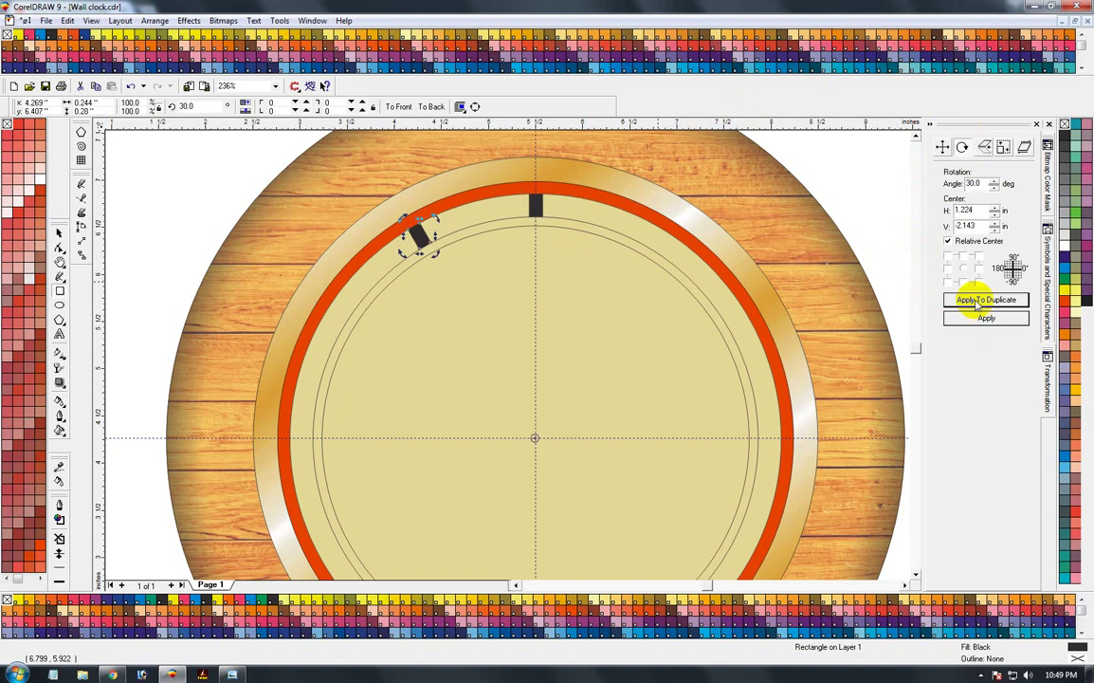
{"action": "left_click", "coordinate": [976, 301]}
{"action": "left_click", "coordinate": [975, 301]}
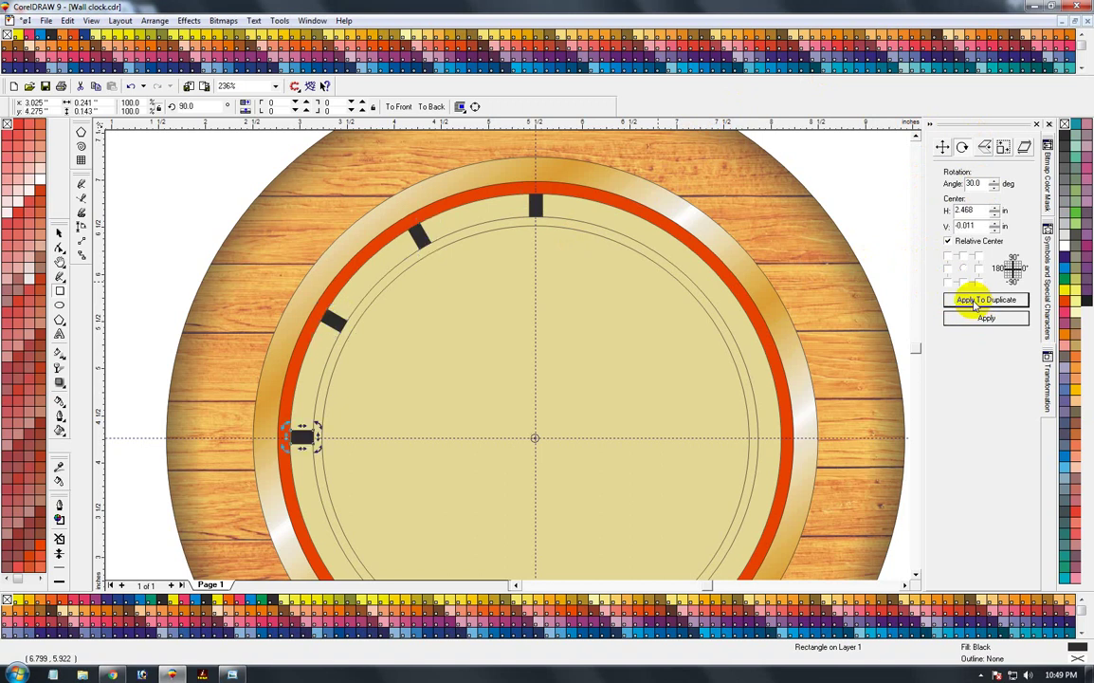
{"action": "left_click", "coordinate": [974, 300]}
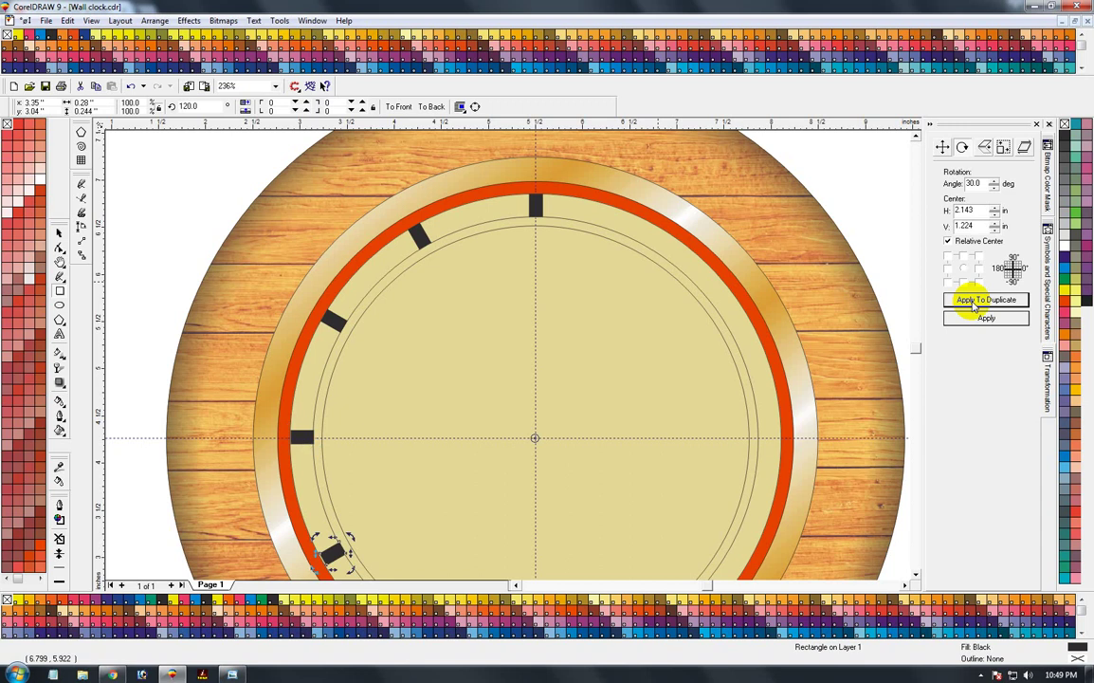
{"action": "key", "text": "F4"}
{"action": "left_click", "coordinate": [974, 301]}
{"action": "left_click", "coordinate": [974, 301]}
{"action": "left_click", "coordinate": [974, 301]}
{"action": "left_click", "coordinate": [974, 301]}
{"action": "left_click", "coordinate": [973, 300]}
{"action": "left_click", "coordinate": [974, 300]}
{"action": "left_click", "coordinate": [974, 301]}
{"action": "left_click", "coordinate": [972, 301]}
{"action": "left_click", "coordinate": [969, 301]}
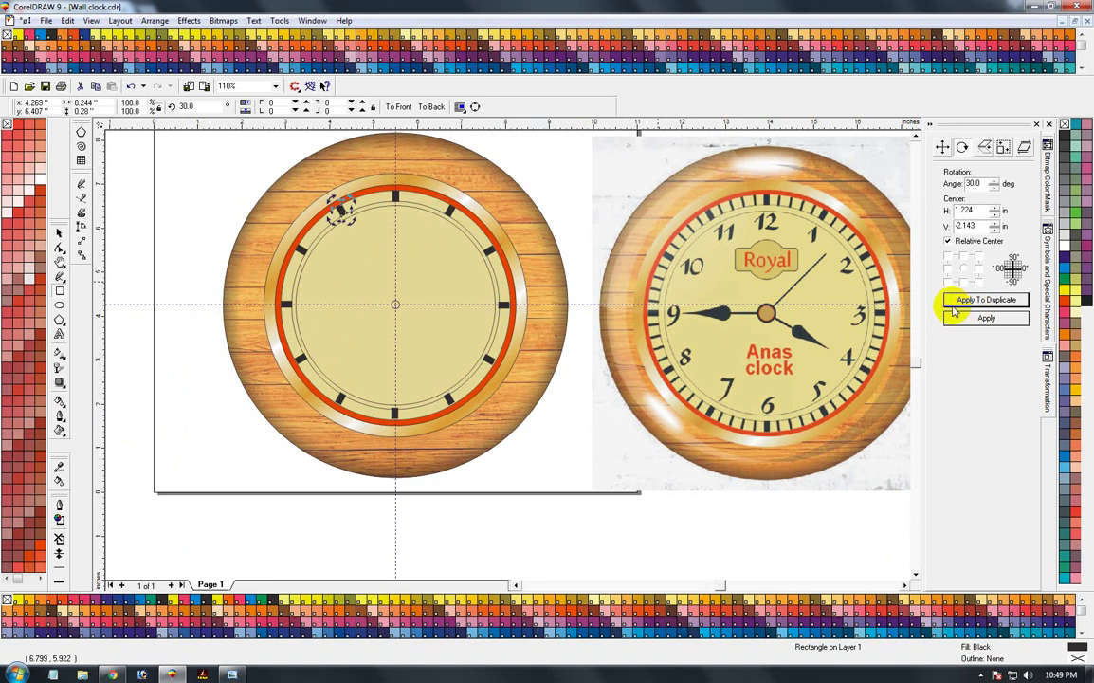
{"action": "left_click", "coordinate": [953, 301]}
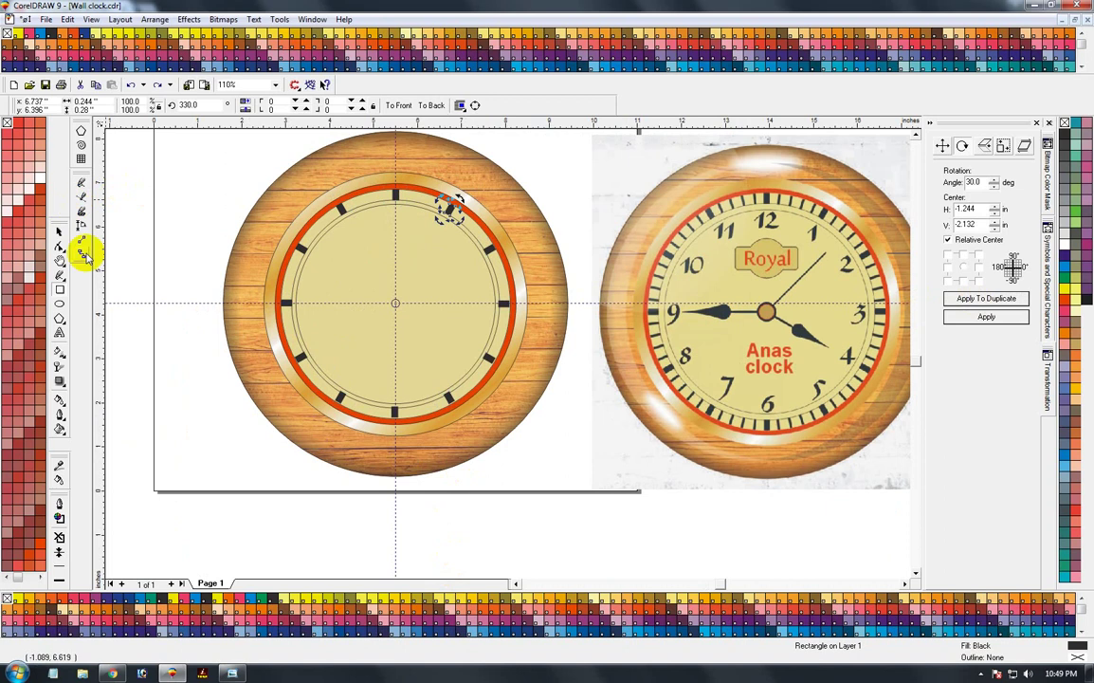
- Undo all the rotated copies, back to the single black mark at 12 o'clock
{"action": "left_click", "coordinate": [59, 236]}
{"action": "key", "text": "ctrl+z"}
{"action": "key", "text": "ctrl+z"}
{"action": "key", "text": "ctrl+z"}
{"action": "key", "text": "ctrl+z"}
{"action": "key", "text": "ctrl+z"}
{"action": "key", "text": "ctrl+z"}
{"action": "key", "text": "ctrl+z"}
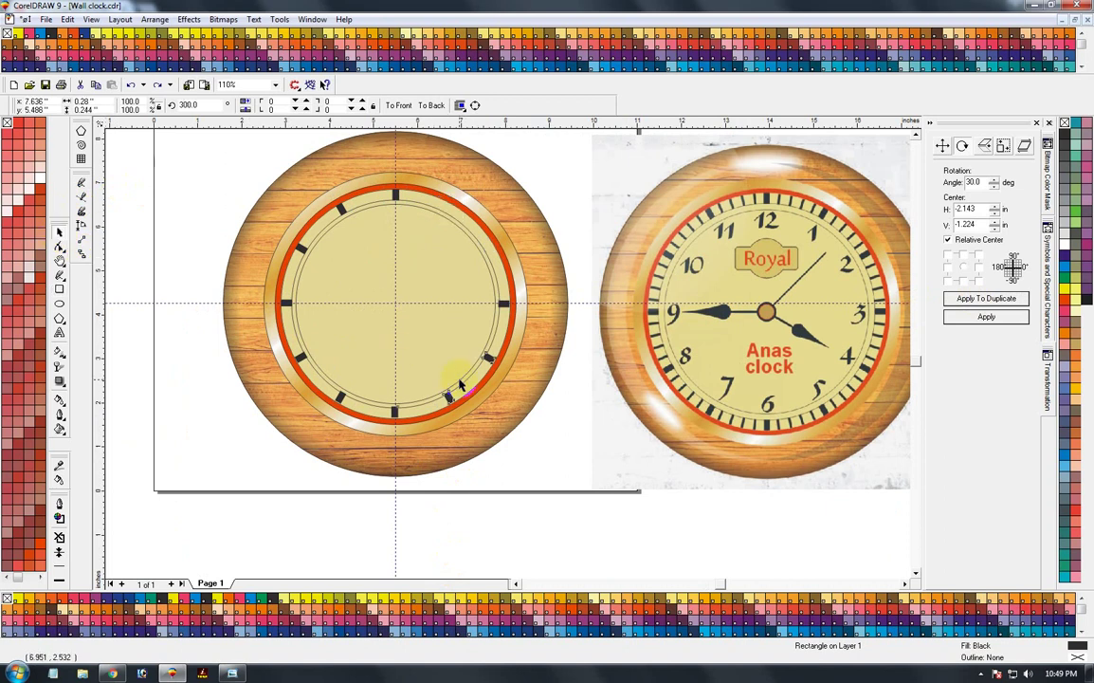
{"action": "key", "text": "ctrl+z"}
{"action": "key", "text": "ctrl+z"}
{"action": "key", "text": "ctrl+z"}
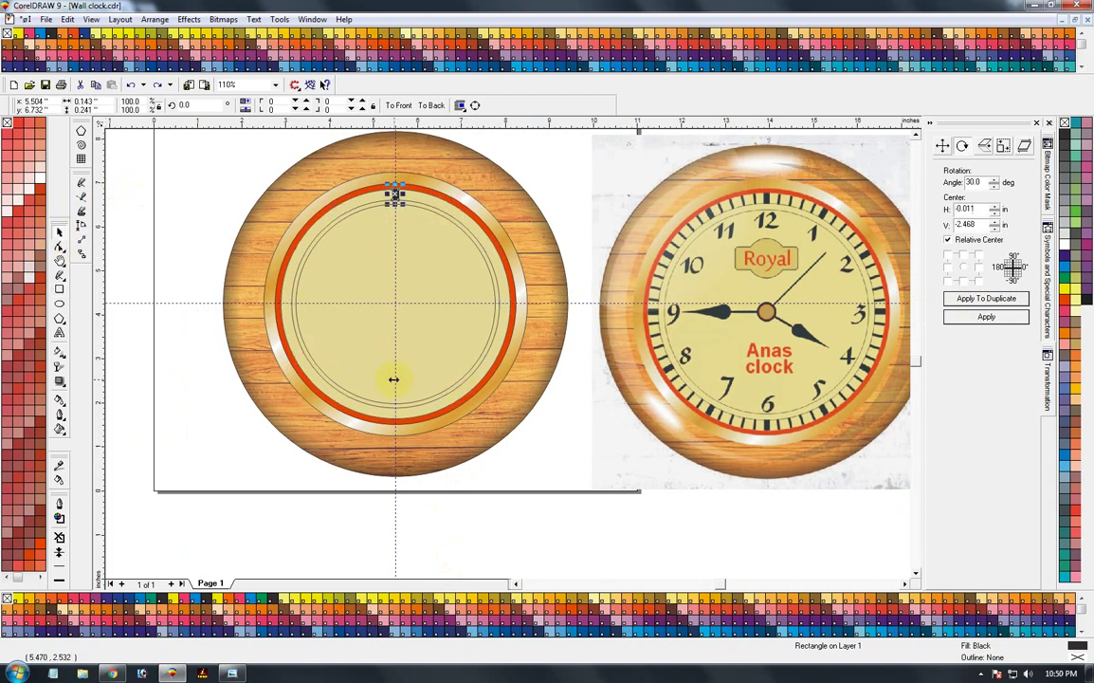
- Check the red ring's center against the guidelines and move the horizontal guideline to about 4.244 inches
{"action": "left_click_drag", "start_coordinate": [317, 215], "coordinate": [481, 383]}
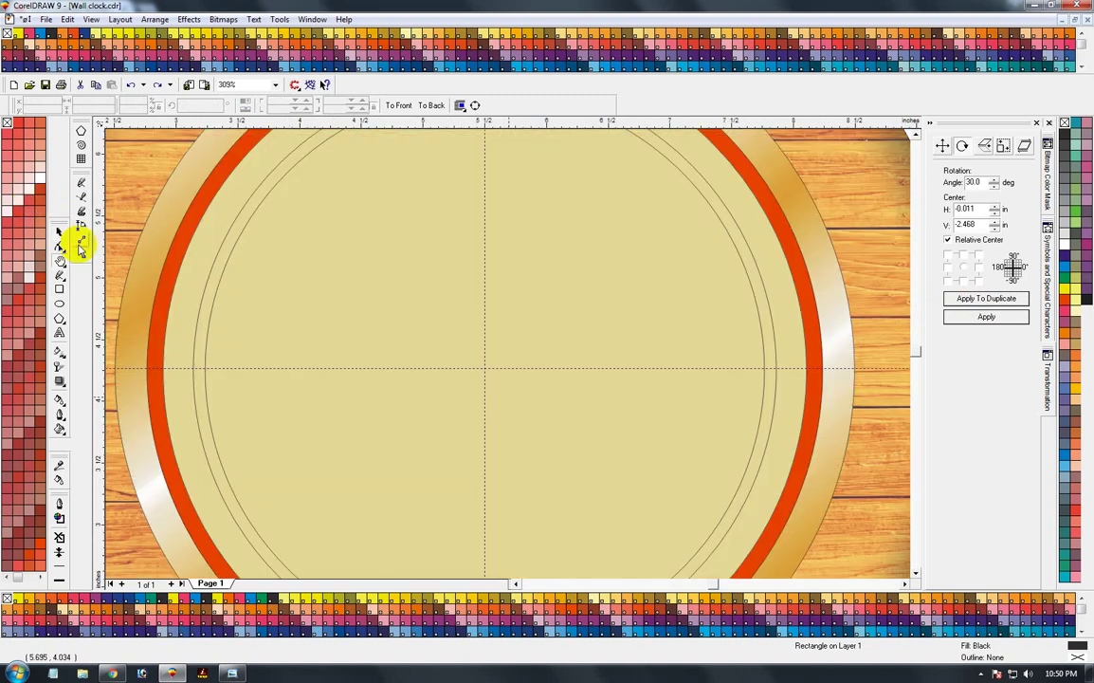
{"action": "left_click", "coordinate": [59, 232]}
{"action": "left_click", "coordinate": [165, 292]}
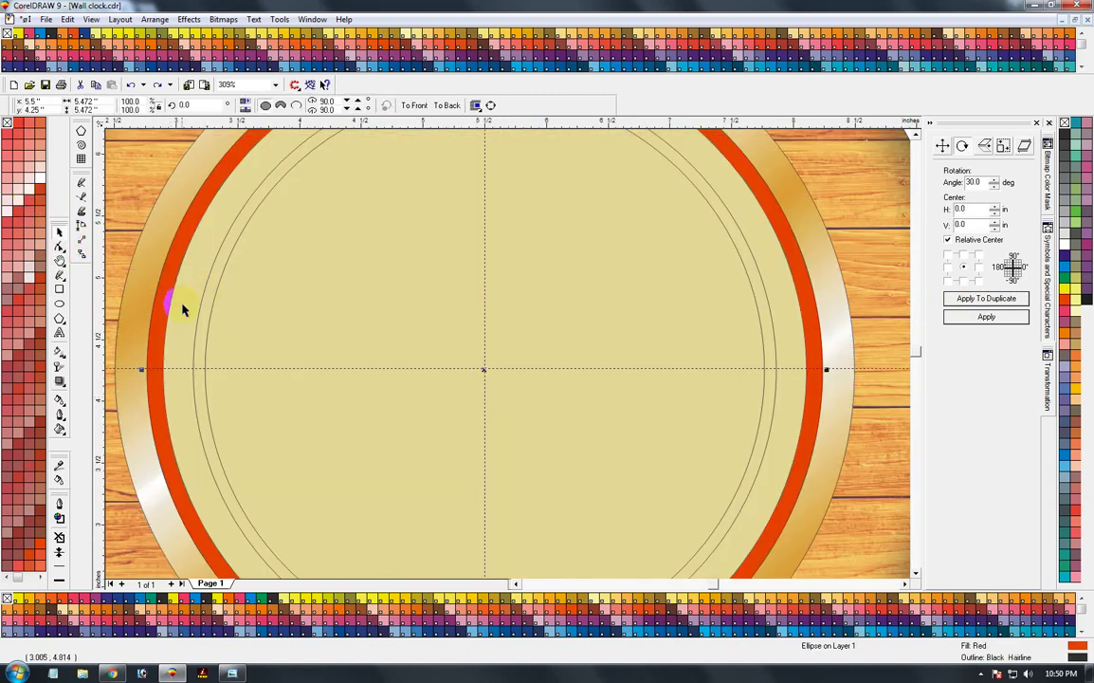
{"action": "left_click", "coordinate": [509, 369]}
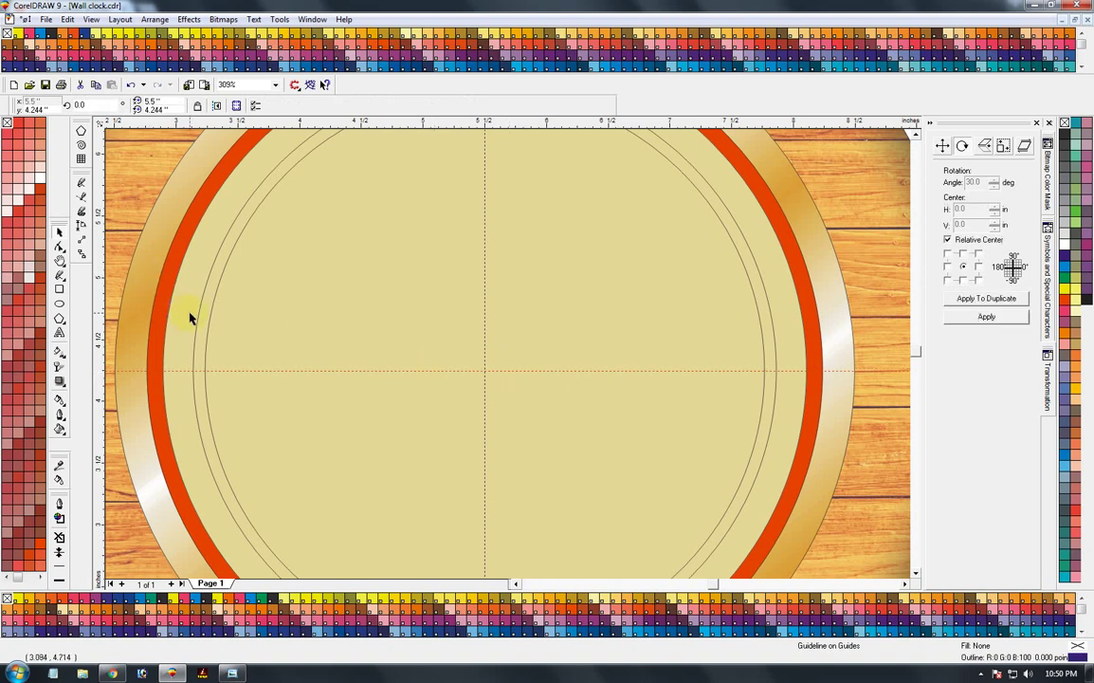
- Compare the dial circle's center with the guidelines and shift the vertical guideline to about 5.484 inches
{"action": "left_click", "coordinate": [187, 296]}
{"action": "left_click", "coordinate": [484, 362]}
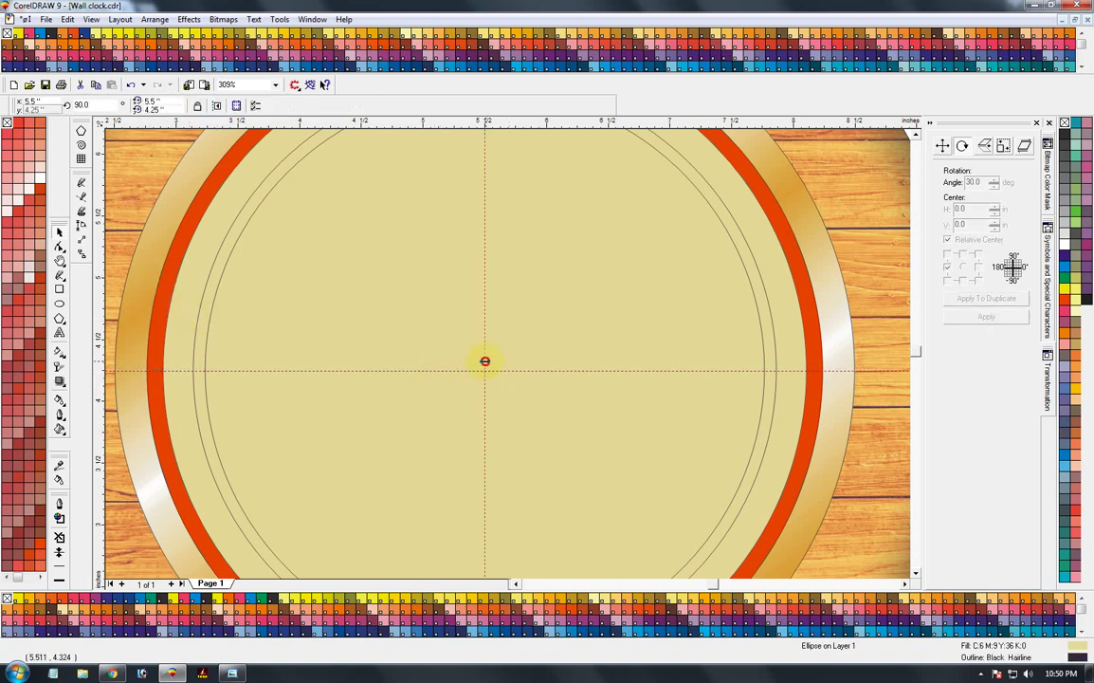
{"action": "left_click", "coordinate": [484, 361]}
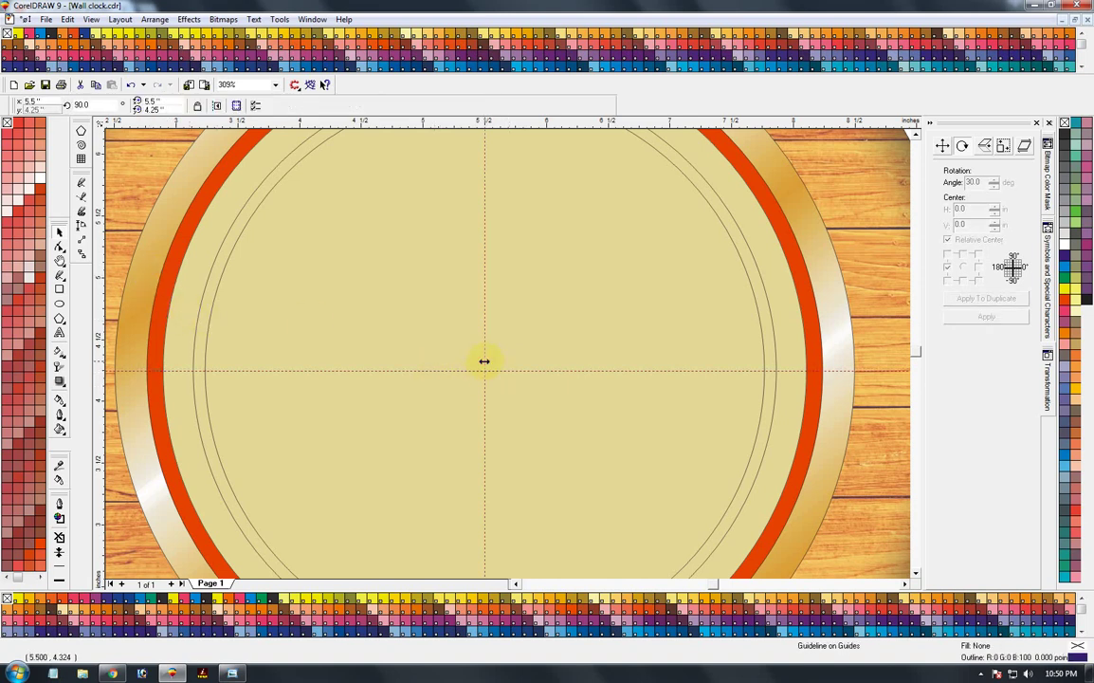
{"action": "left_click", "coordinate": [178, 349]}
{"action": "left_click", "coordinate": [485, 338]}
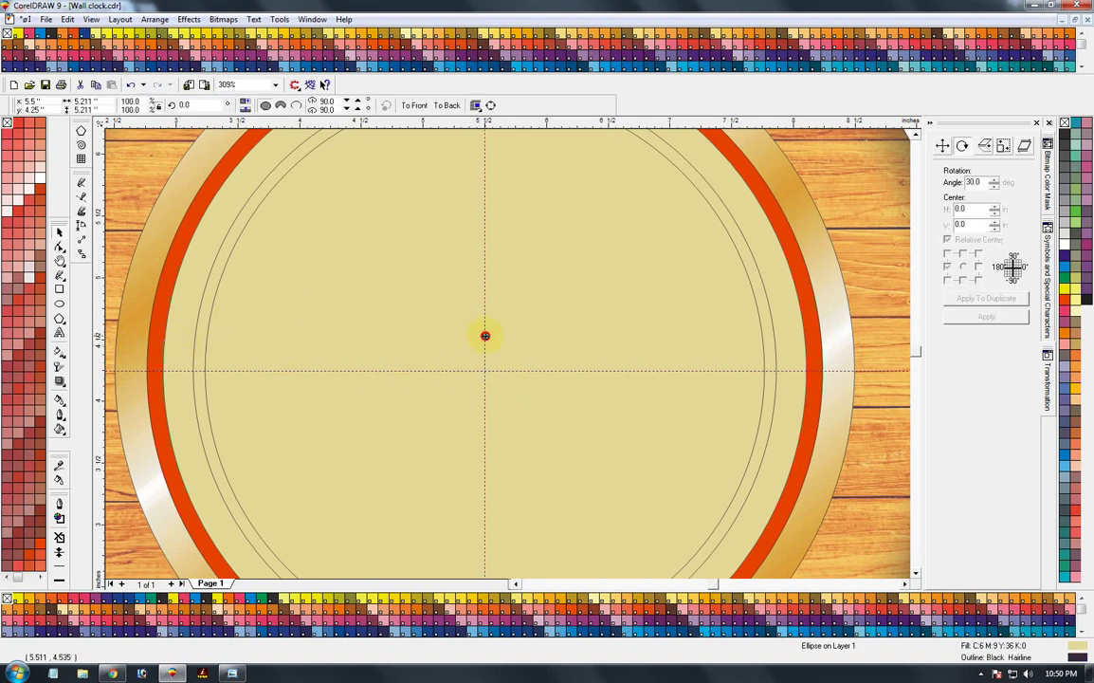
- Move the vertical guideline close to the selected dial circle's center mark, at about 5.5 inches
{"action": "left_click", "coordinate": [153, 334]}
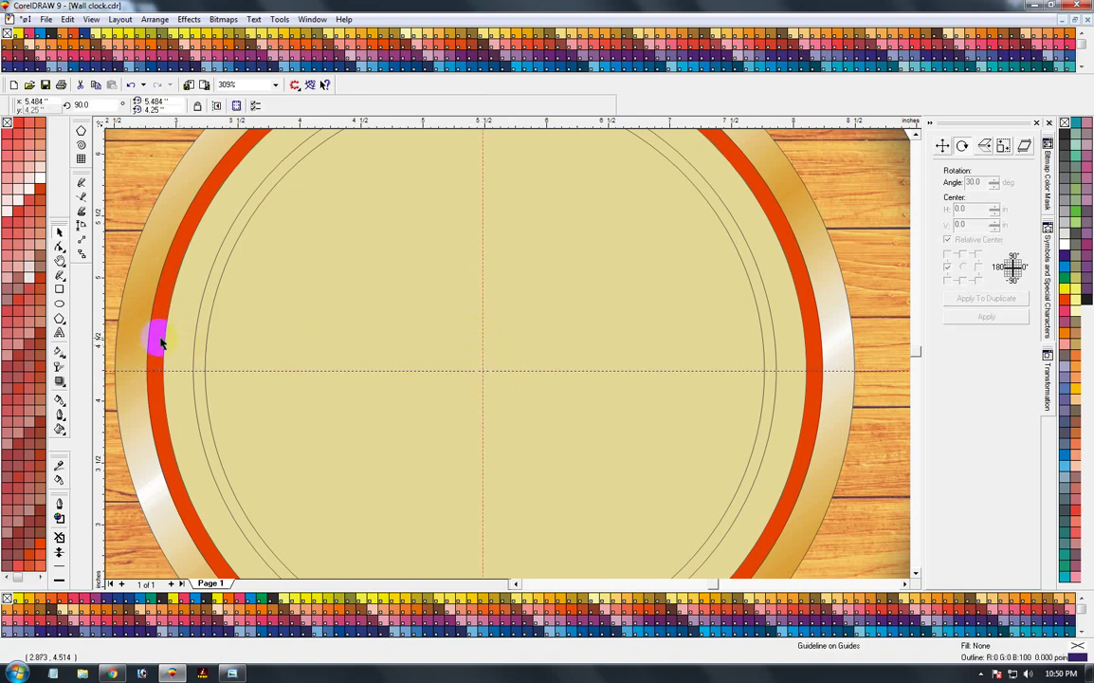
{"action": "key", "text": "z"}
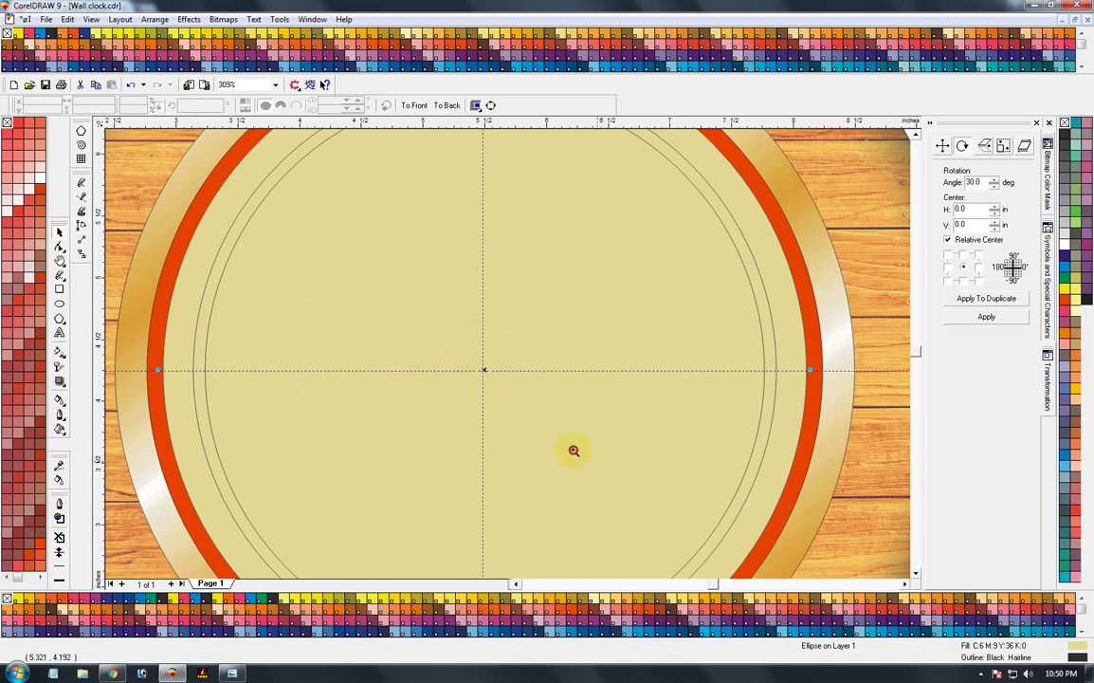
{"action": "left_click", "coordinate": [399, 330]}
{"action": "left_click", "coordinate": [427, 254]}
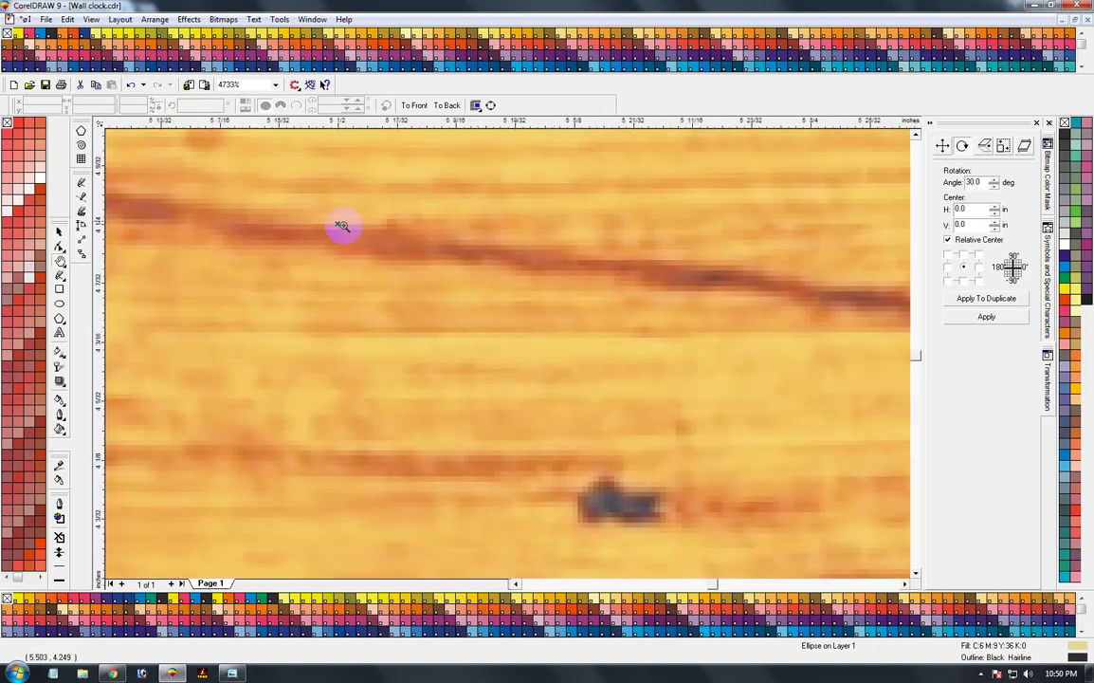
{"action": "right_click", "coordinate": [350, 293]}
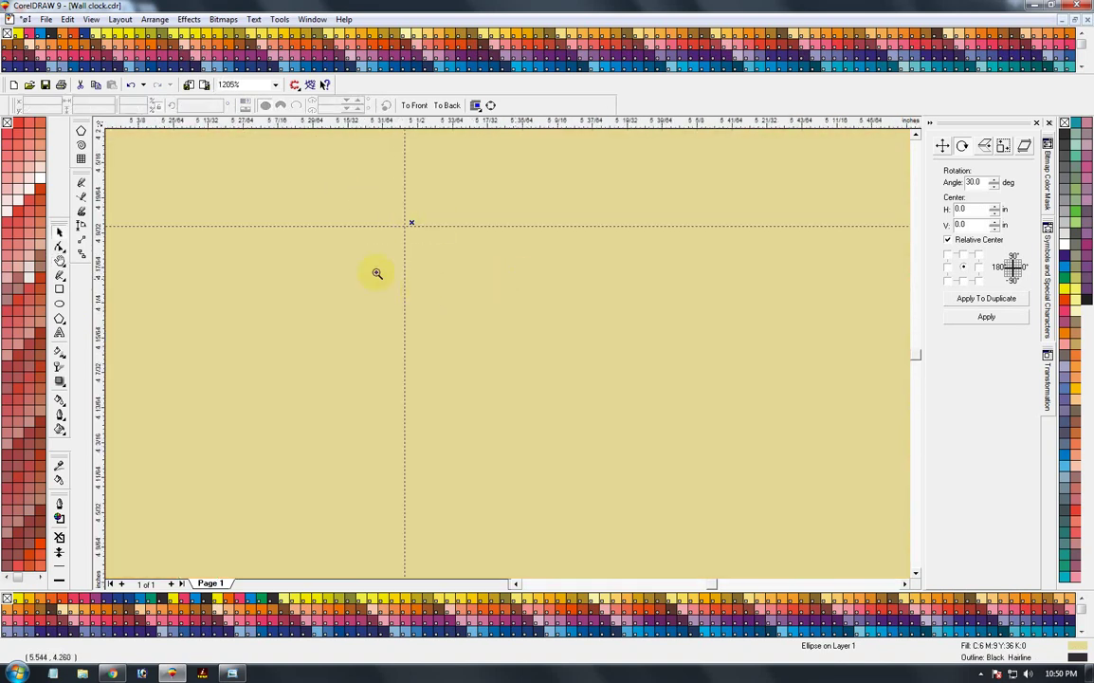
{"action": "left_click", "coordinate": [312, 243]}
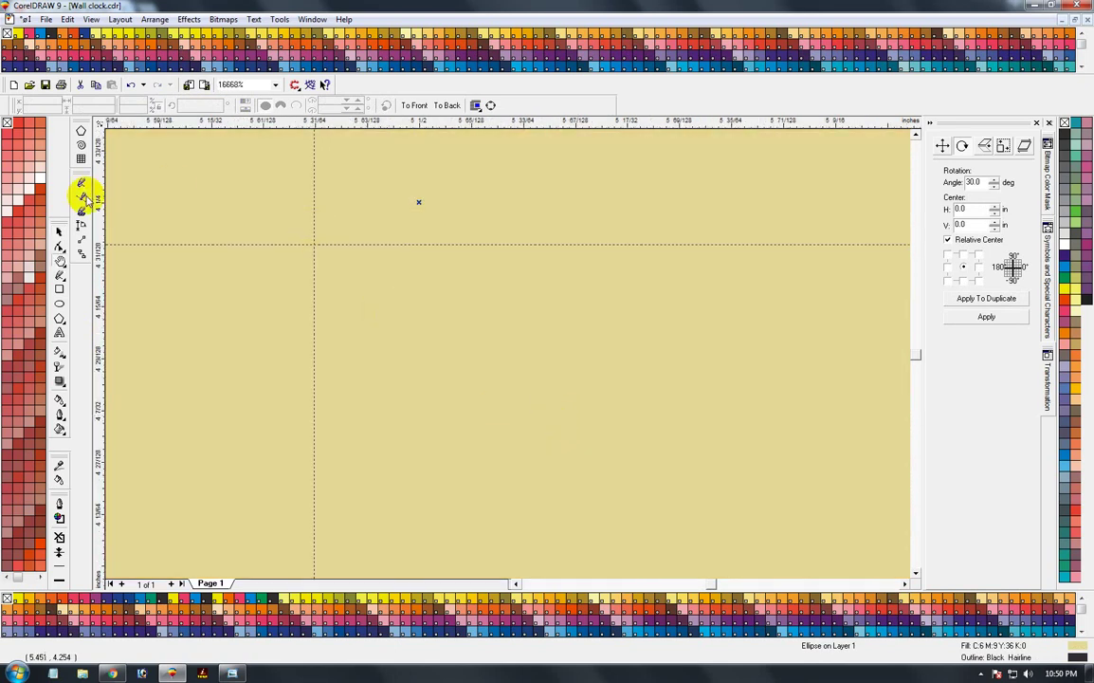
{"action": "left_click", "coordinate": [59, 230]}
{"action": "left_click_drag", "start_coordinate": [313, 223], "coordinate": [414, 221]}
{"action": "left_click", "coordinate": [471, 234]}
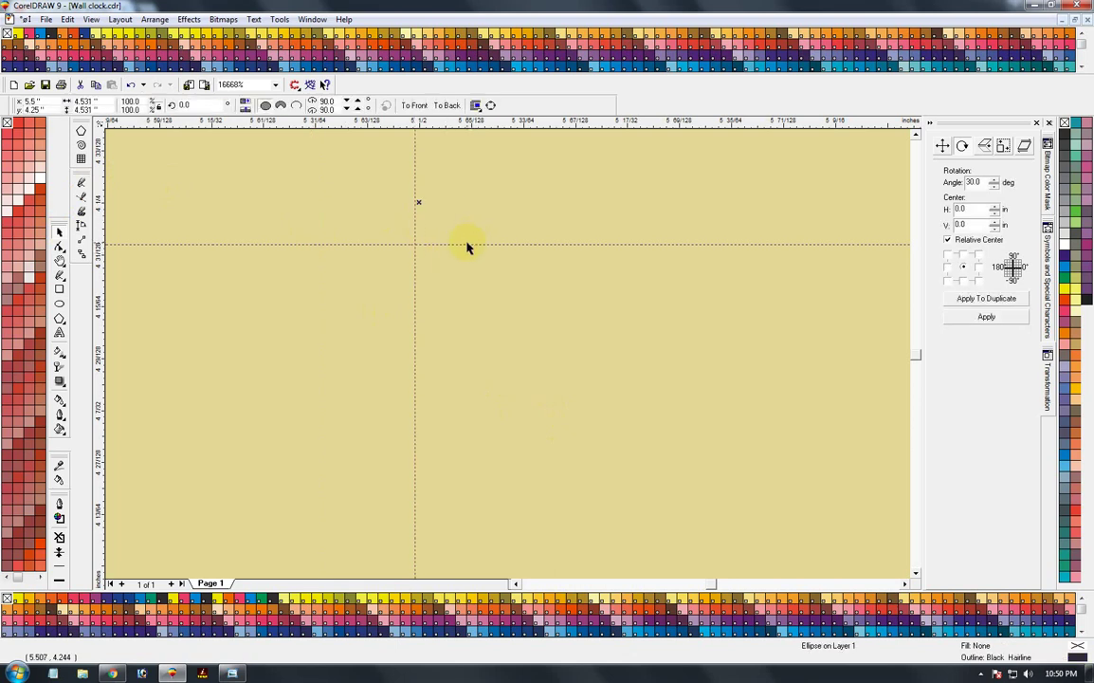
- Move the horizontal guideline to about 4.25 inches and fine-tune the vertical guideline onto the circle's center mark
{"action": "left_click", "coordinate": [467, 245]}
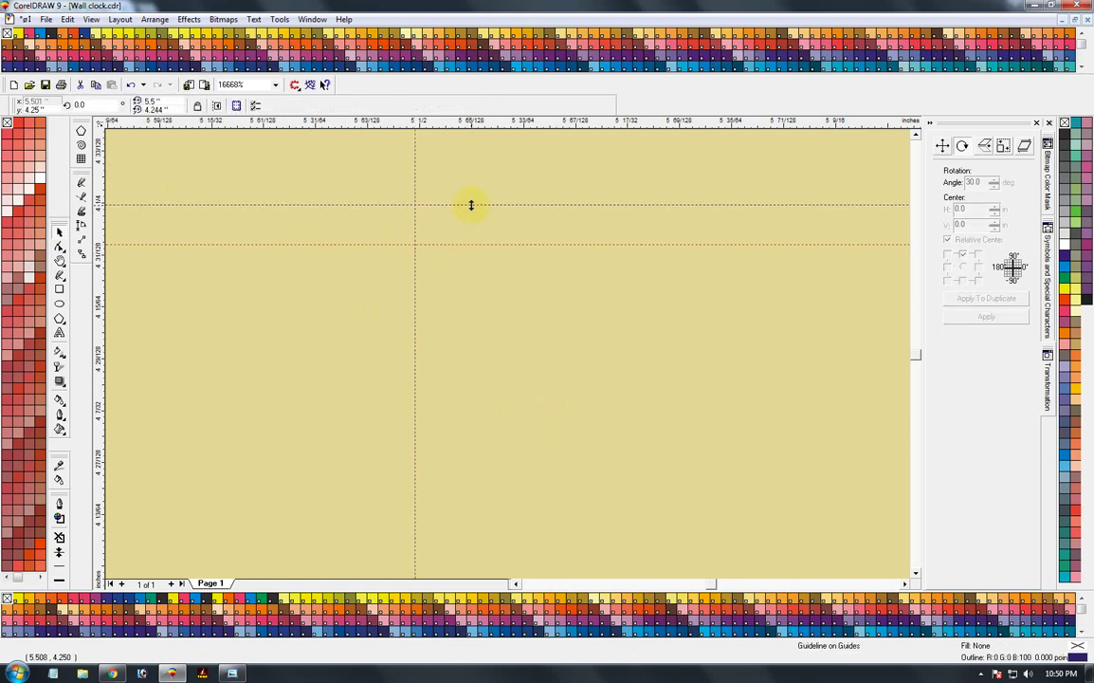
{"action": "left_click_drag", "start_coordinate": [470, 205], "coordinate": [470, 203]}
{"action": "left_click", "coordinate": [467, 244]}
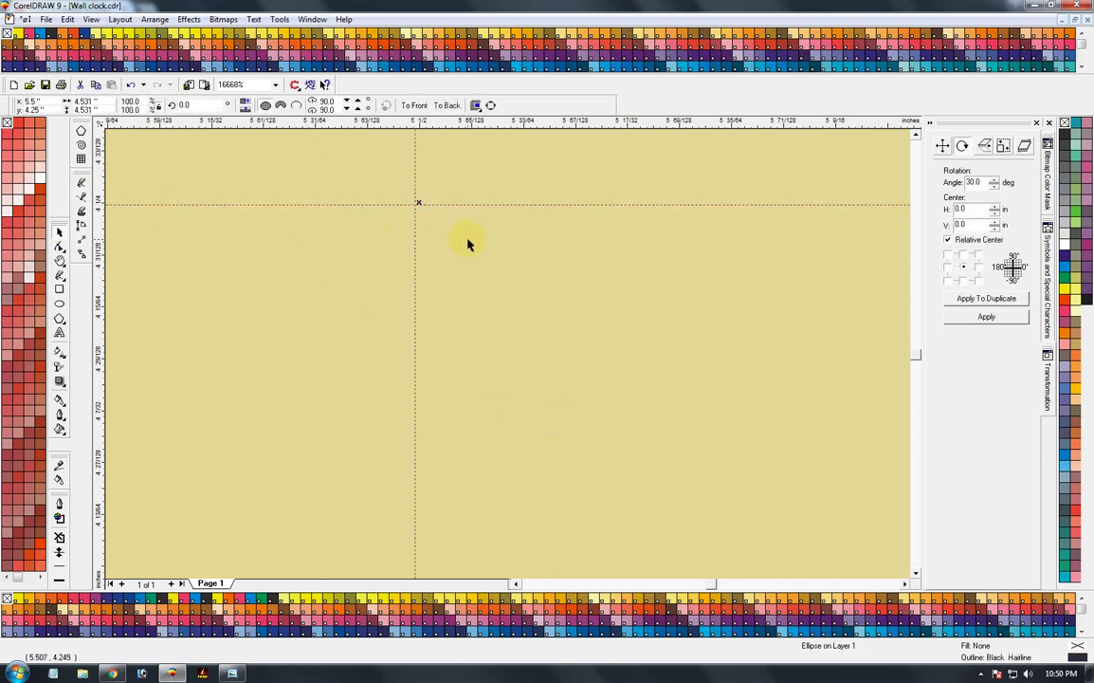
{"action": "left_click", "coordinate": [416, 208]}
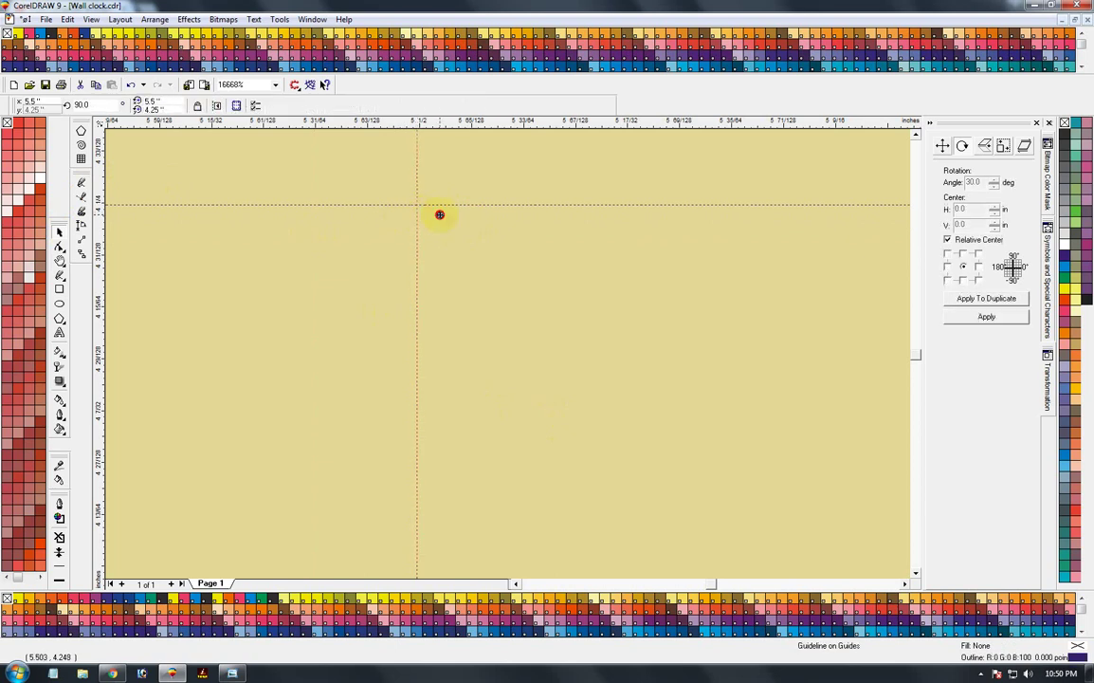
{"action": "left_click", "coordinate": [440, 216]}
{"action": "left_click_drag", "start_coordinate": [418, 213], "coordinate": [420, 215]}
{"action": "left_click", "coordinate": [455, 224]}
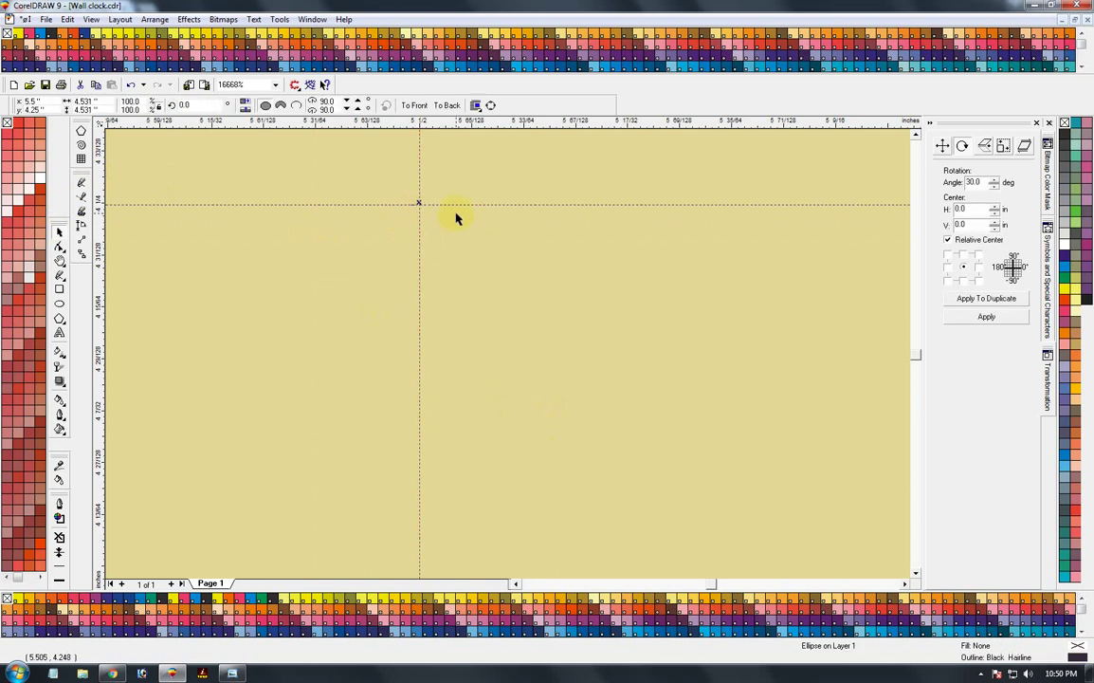
- Nudge the horizontal guideline exactly onto the circle's center mark so both guidelines cross there
{"action": "left_click", "coordinate": [420, 211]}
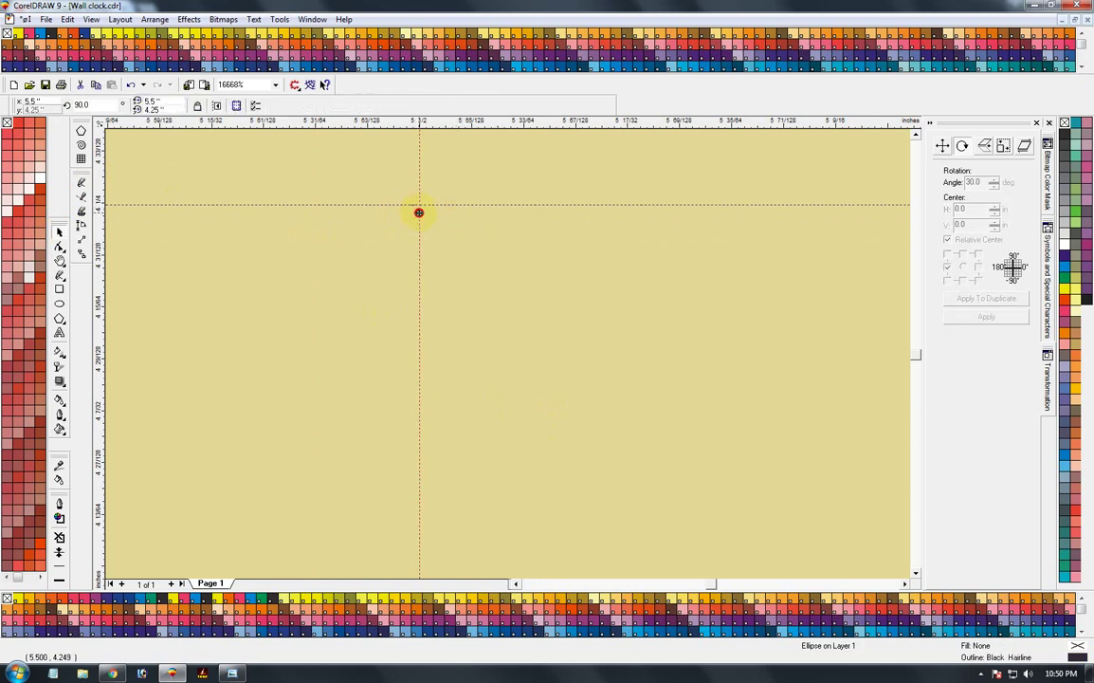
{"action": "left_click", "coordinate": [435, 210]}
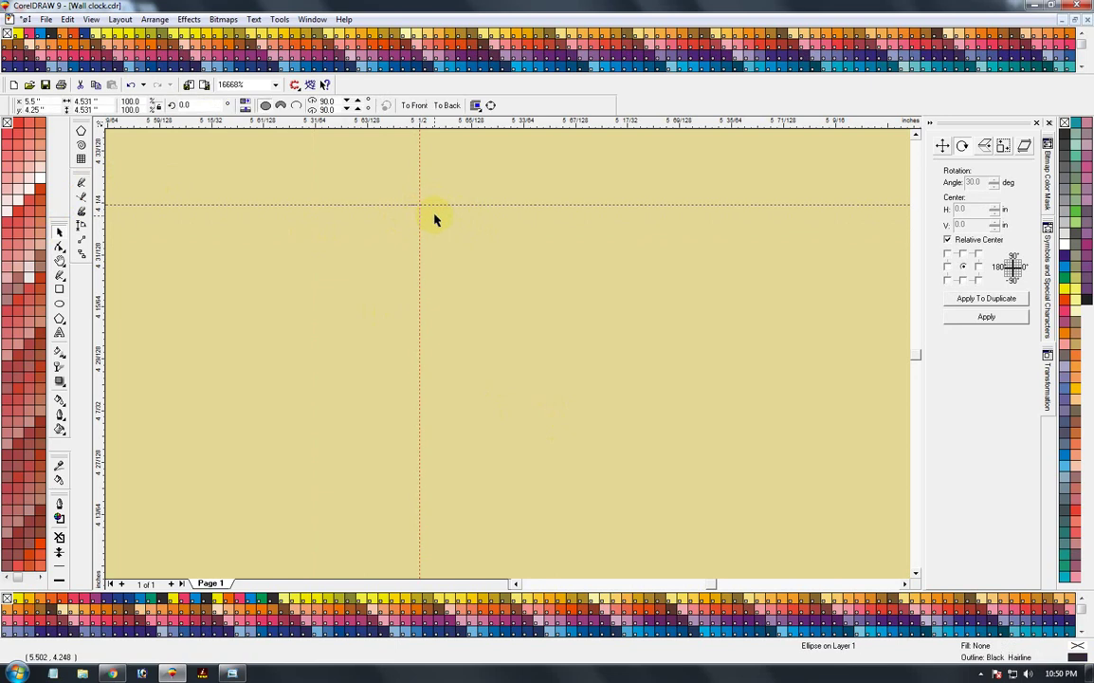
{"action": "left_click", "coordinate": [436, 205]}
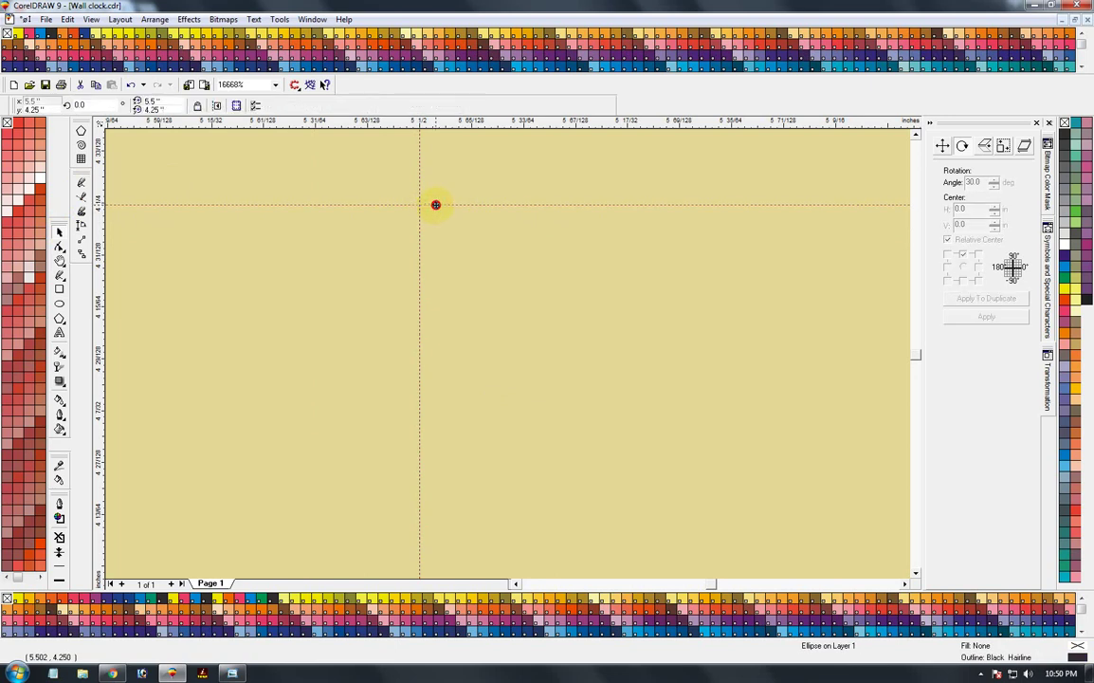
{"action": "left_click", "coordinate": [437, 227]}
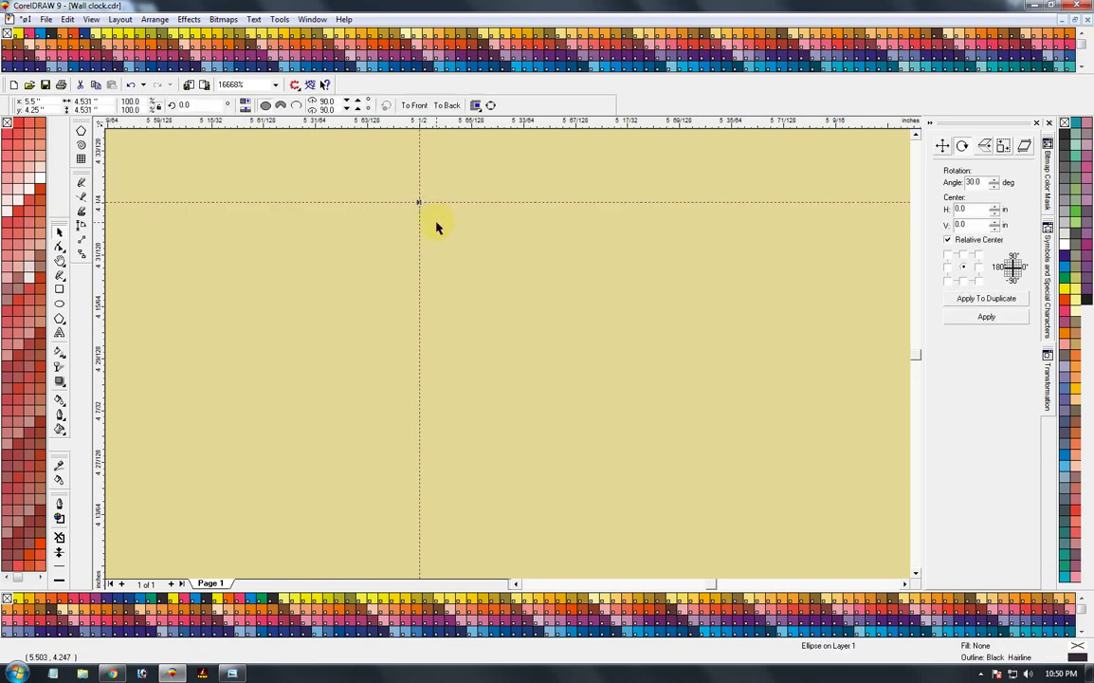
- Lower the black 12 o'clock mark slightly from the red ring and shorten its bottom edge to the thin circle, 0.227 inches tall
{"action": "scroll", "coordinate": [438, 232], "scroll_direction": "down", "scroll_amount": 4}
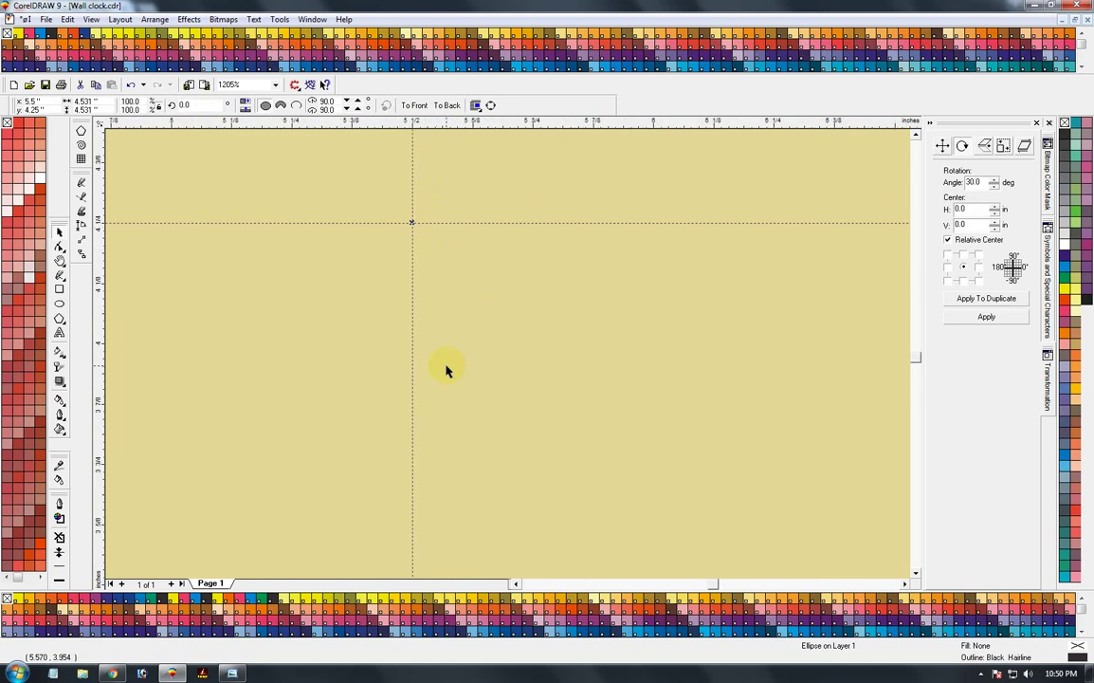
{"action": "scroll", "coordinate": [446, 370], "scroll_direction": "down", "scroll_amount": 3}
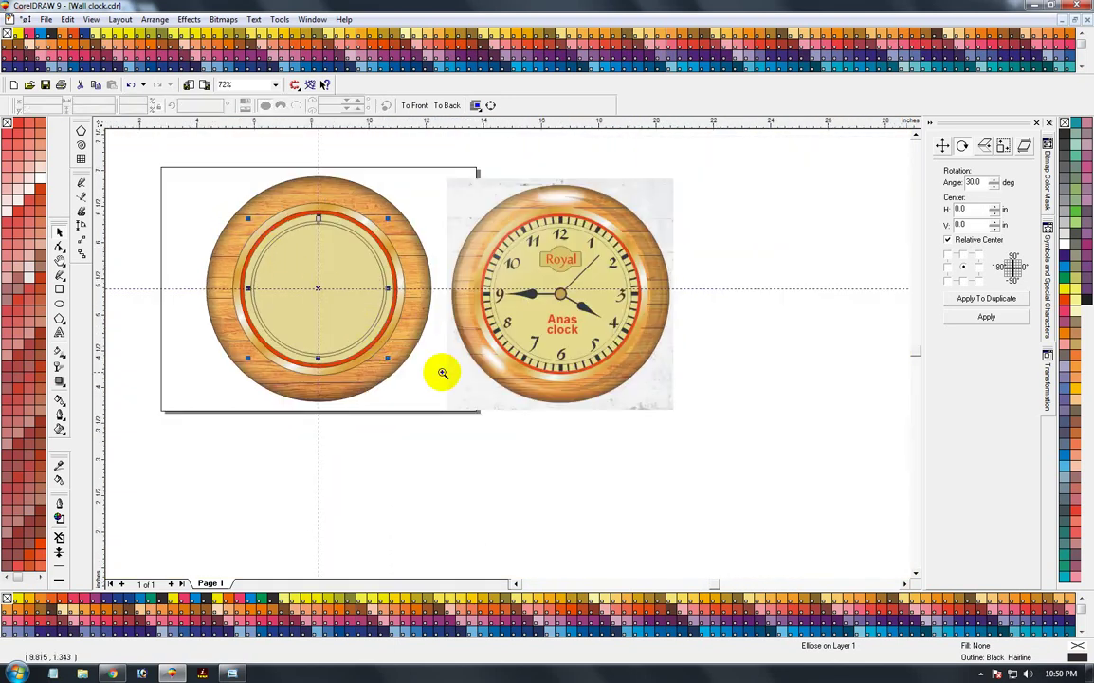
{"action": "scroll", "coordinate": [210, 238], "scroll_direction": "up", "scroll_amount": 1}
{"action": "left_click", "coordinate": [59, 230]}
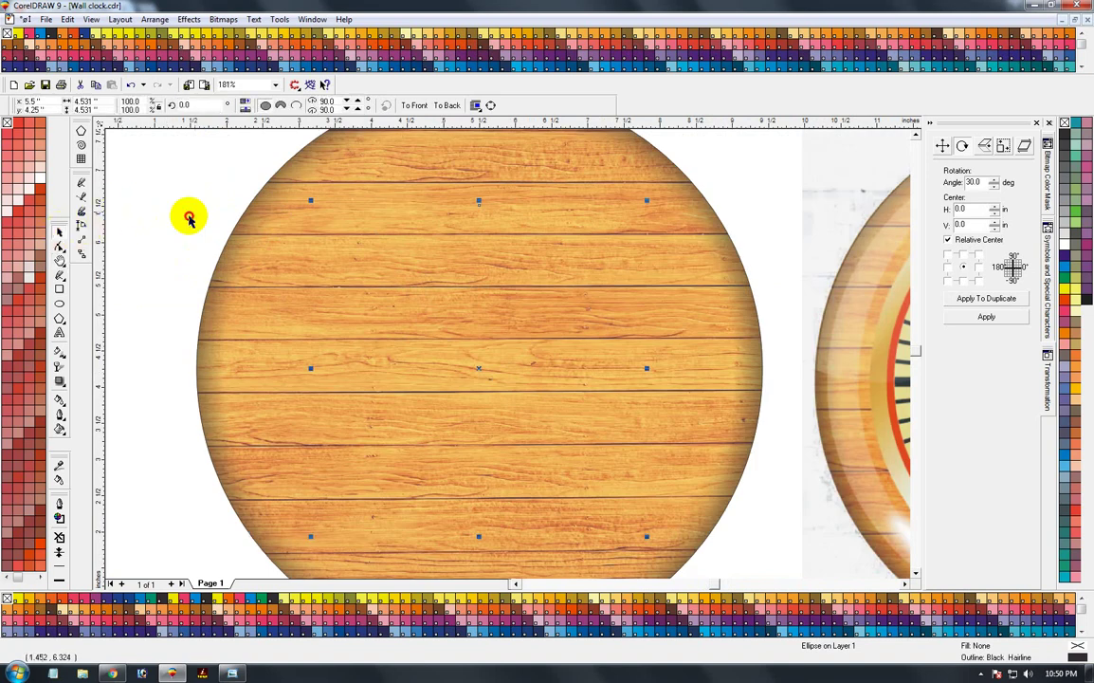
{"action": "left_click", "coordinate": [180, 194]}
{"action": "key", "text": "F3"}
{"action": "key", "text": "F2"}
{"action": "left_click_drag", "start_coordinate": [248, 197], "coordinate": [404, 284]}
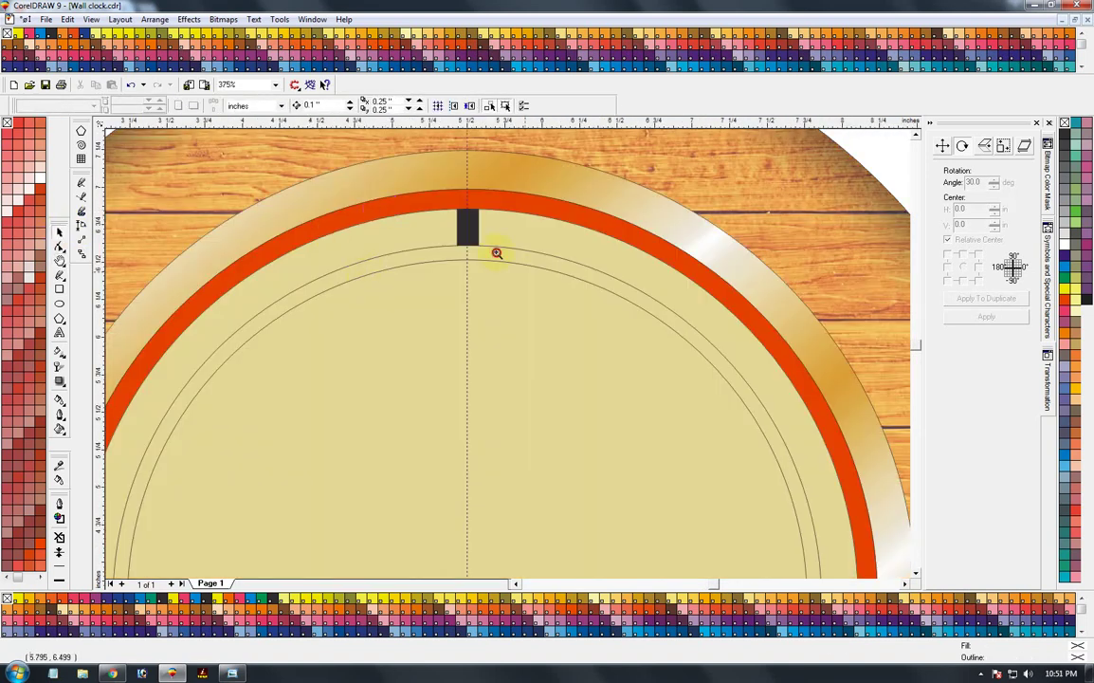
{"action": "left_click_drag", "start_coordinate": [496, 254], "coordinate": [553, 296]}
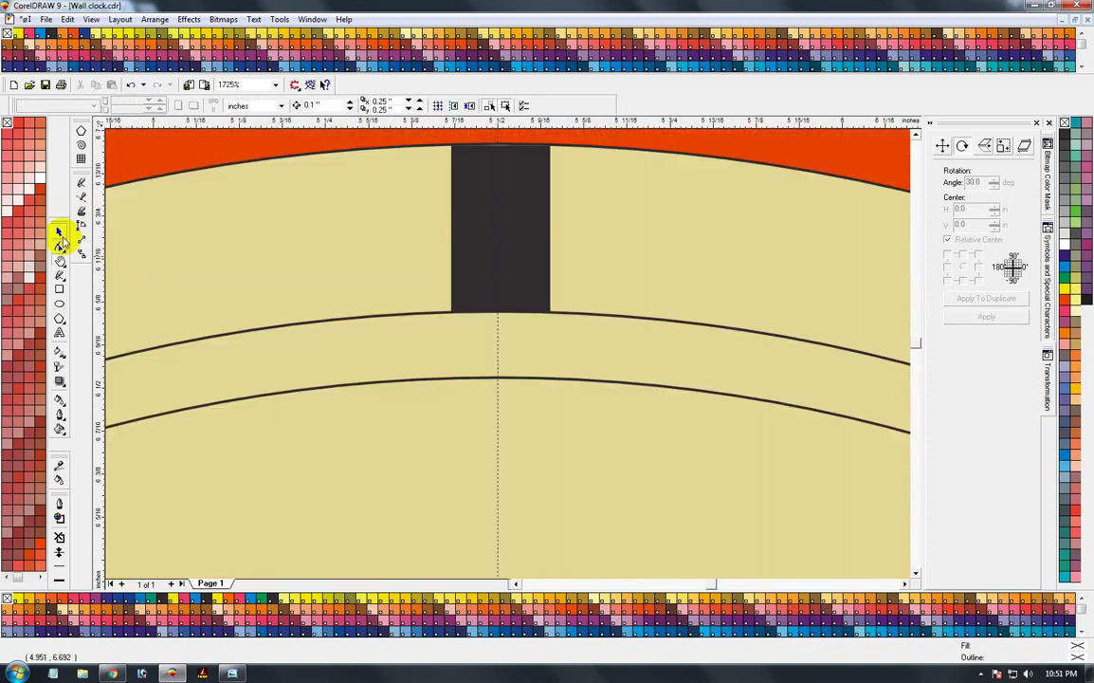
{"action": "left_click", "coordinate": [59, 233]}
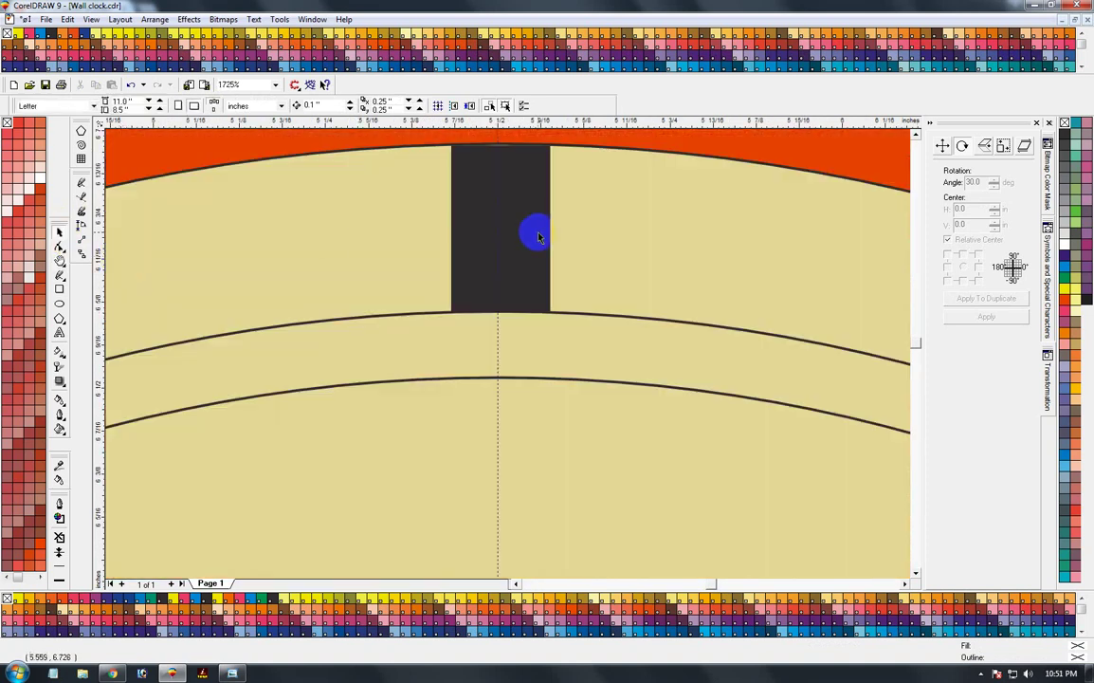
{"action": "left_click", "coordinate": [506, 235]}
{"action": "left_click_drag", "start_coordinate": [501, 230], "coordinate": [502, 239]}
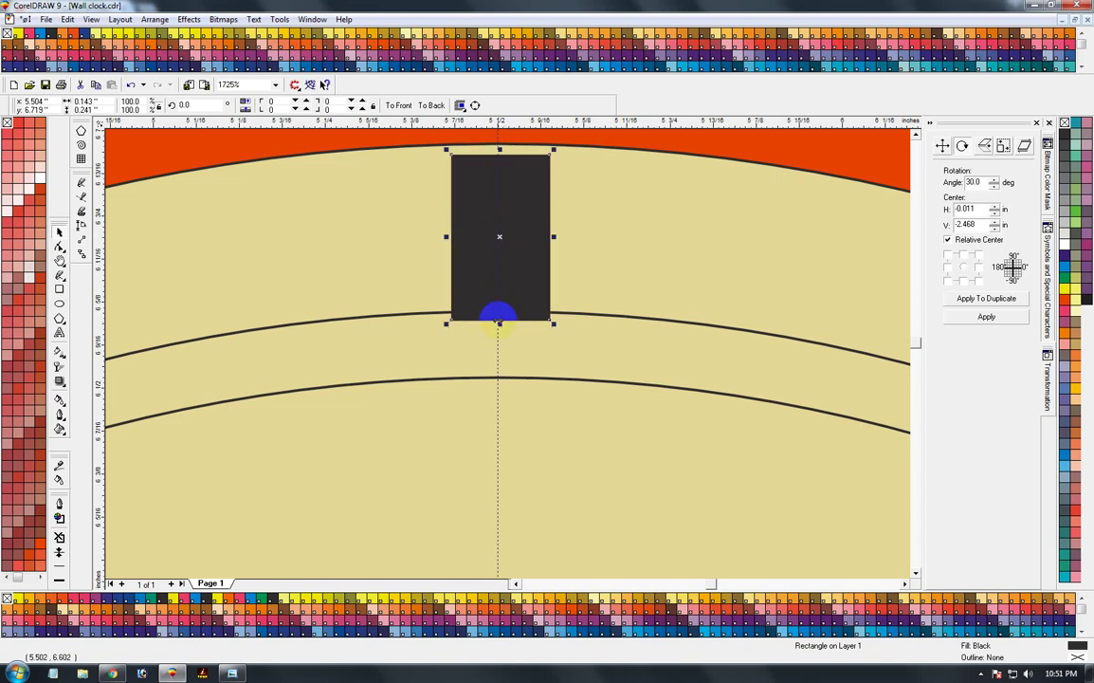
{"action": "left_click_drag", "start_coordinate": [501, 322], "coordinate": [500, 313]}
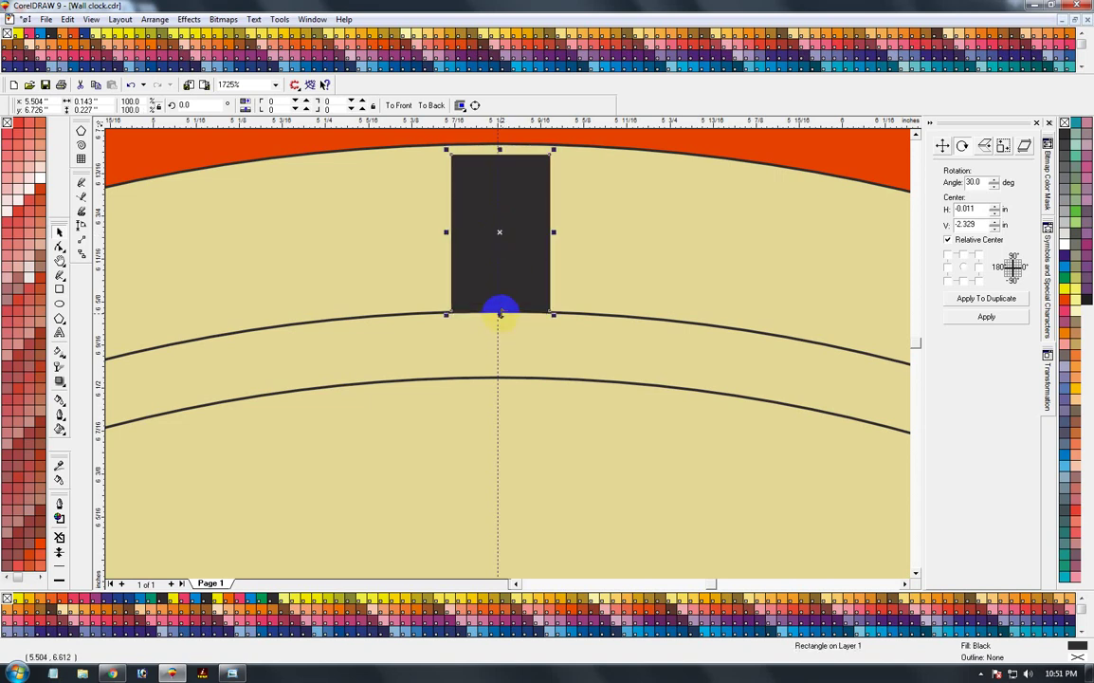
{"action": "left_click", "coordinate": [501, 311]}
- Place the black mark's rotation center on the guideline intersection at the middle of the dial
{"action": "key", "text": "F3"}
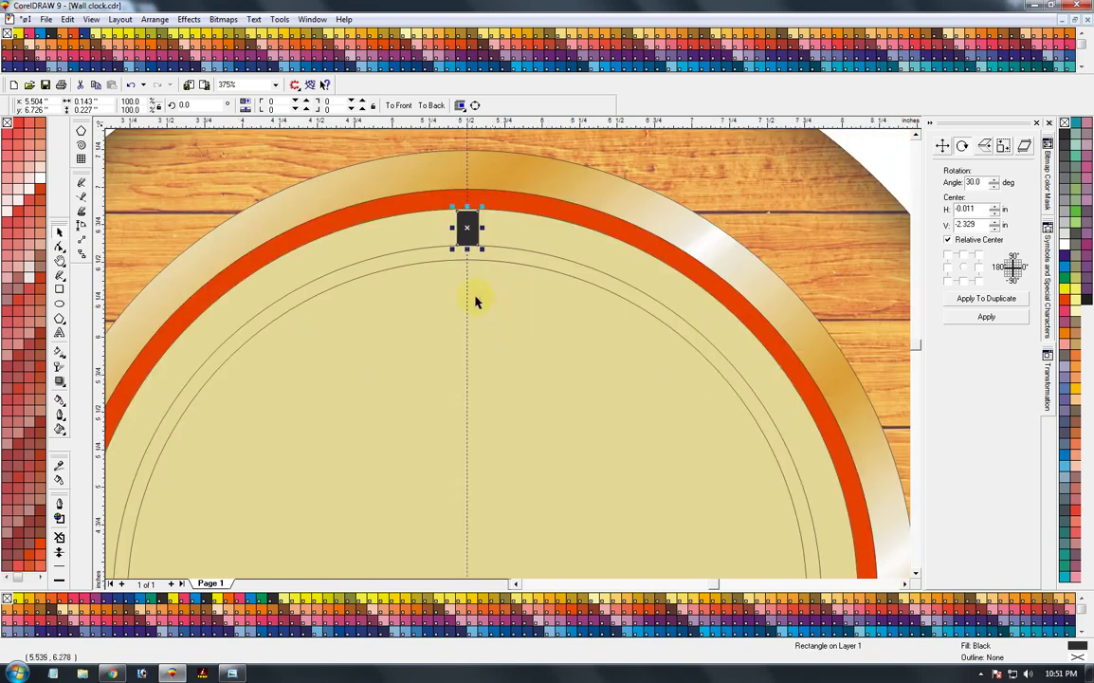
{"action": "key", "text": "F3"}
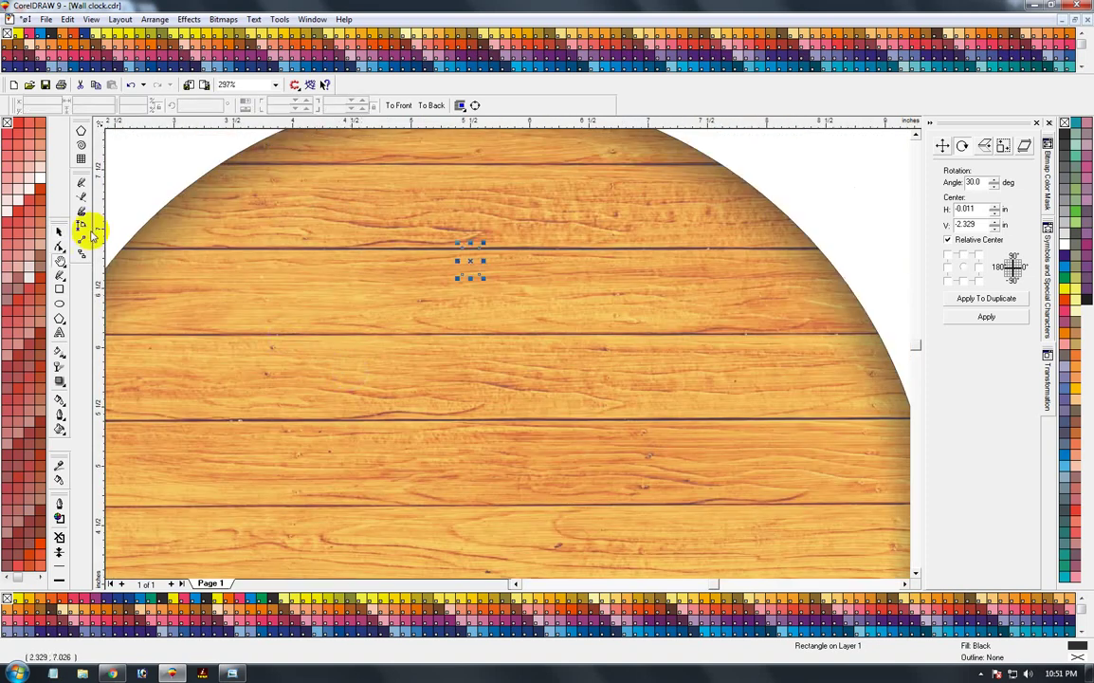
{"action": "key", "text": "F2"}
{"action": "mouse_move", "coordinate": [367, 354]}
{"action": "left_mouse_down"}
{"action": "mouse_move", "coordinate": [373, 383]}
{"action": "mouse_move", "coordinate": [521, 434]}
{"action": "left_mouse_up"}
{"action": "key", "text": "F3"}
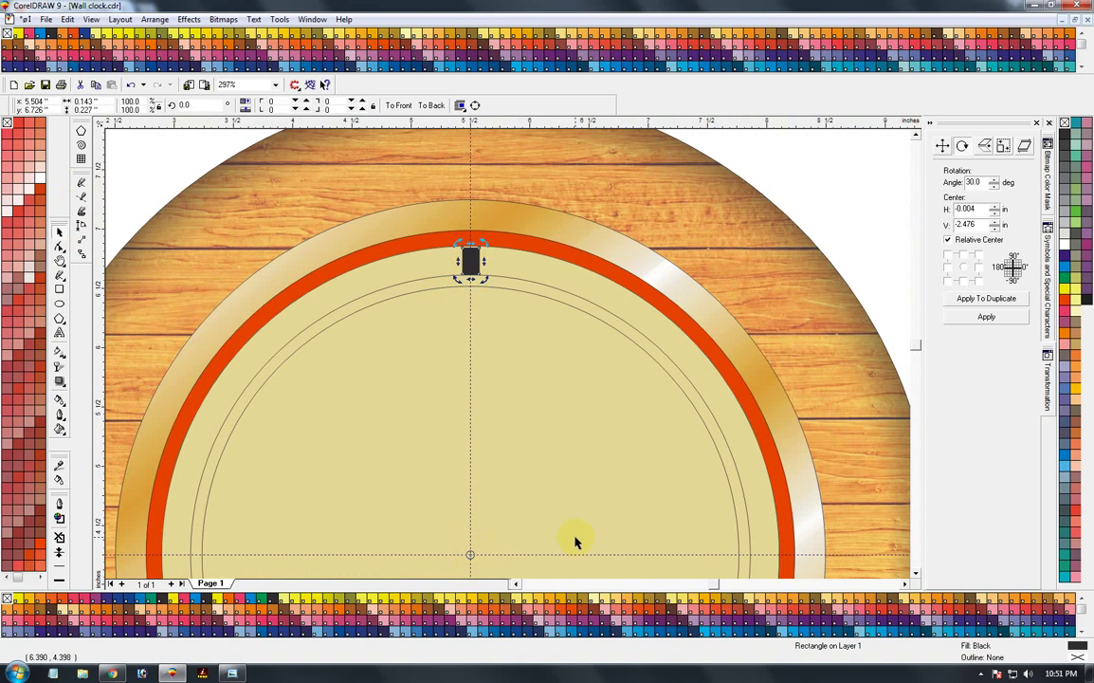
- Duplicate the black mark around the dial at 30-degree intervals to form the twelve hour marks, and deselect
{"action": "key", "text": "F3"}
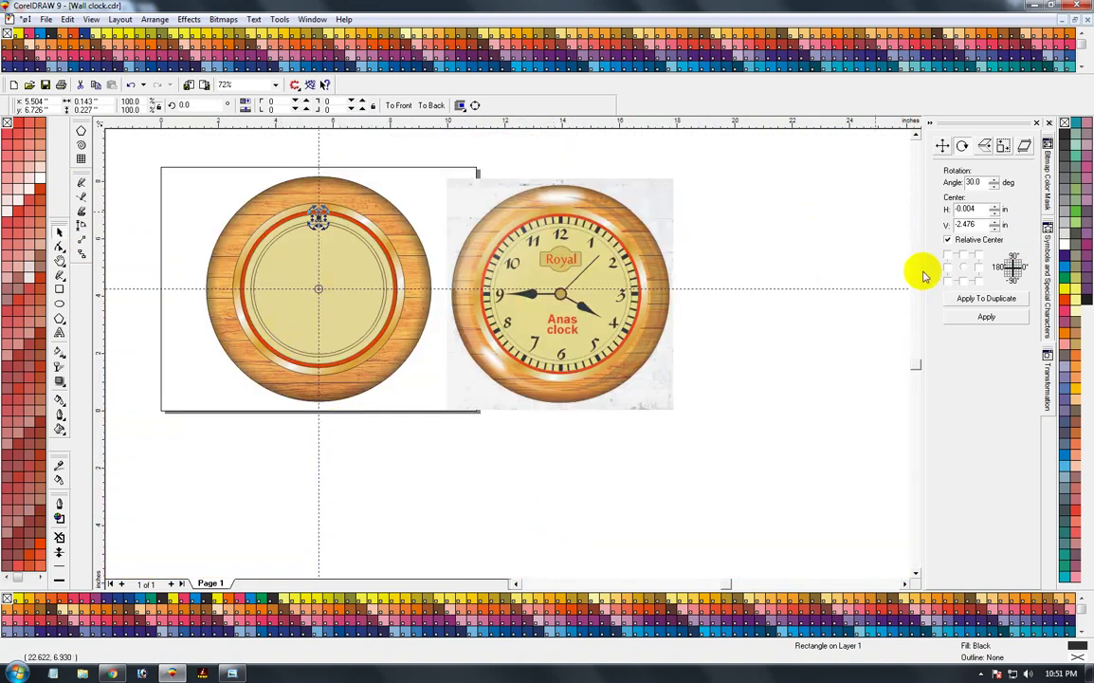
{"action": "left_click", "coordinate": [961, 302]}
{"action": "left_click", "coordinate": [962, 302]}
{"action": "left_click", "coordinate": [962, 302]}
{"action": "left_click", "coordinate": [962, 301]}
{"action": "left_click", "coordinate": [961, 301]}
{"action": "left_click", "coordinate": [962, 302]}
{"action": "left_click", "coordinate": [962, 301]}
{"action": "left_click", "coordinate": [961, 302]}
{"action": "left_click", "coordinate": [961, 302]}
{"action": "left_click", "coordinate": [962, 302]}
{"action": "left_click", "coordinate": [57, 232]}
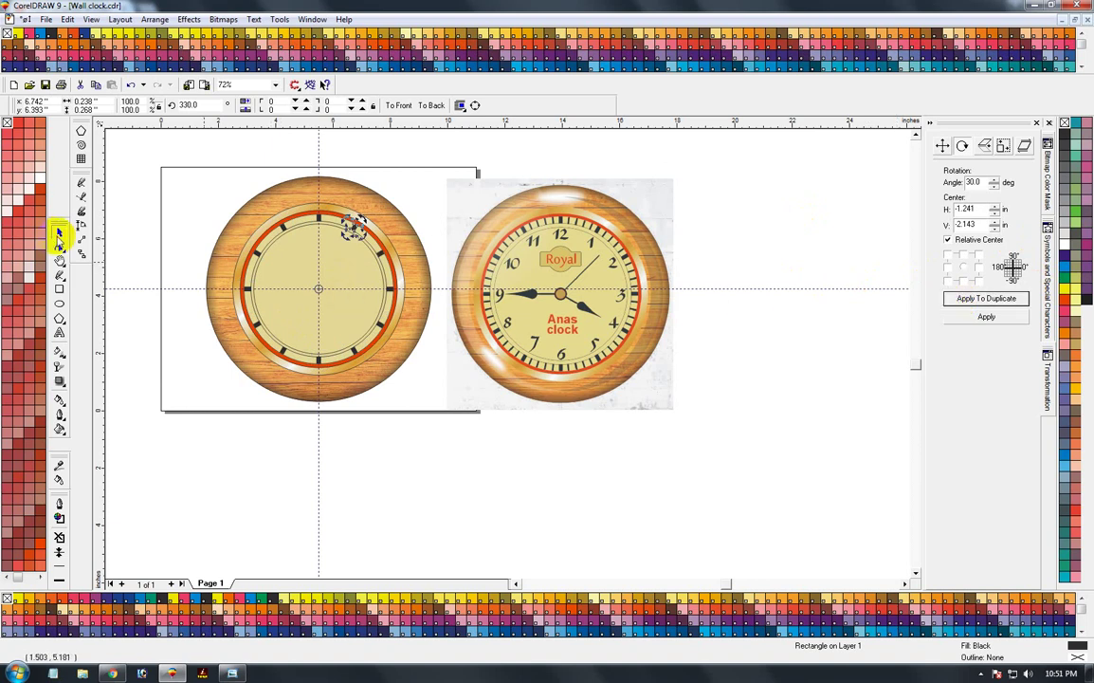
{"action": "left_click", "coordinate": [133, 242]}
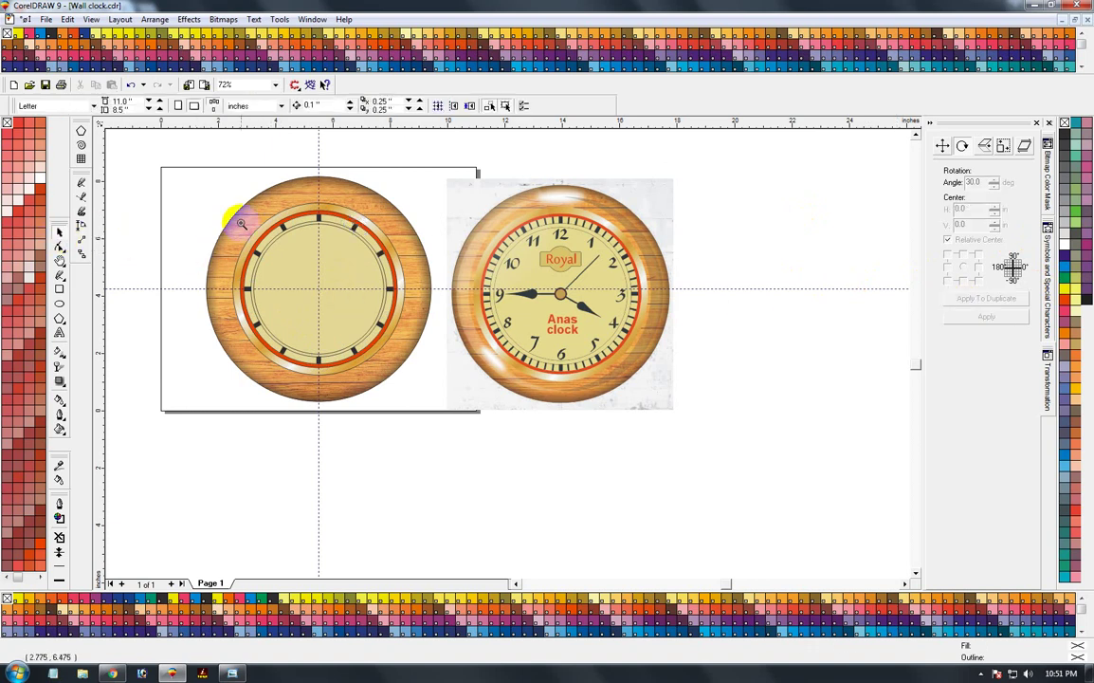
- Duplicate the black 12 o'clock mark in place as a thin centered bar 0.041 inches wide, and show its rotation center
{"action": "key", "text": "F2"}
{"action": "left_click_drag", "start_coordinate": [207, 189], "coordinate": [701, 447]}
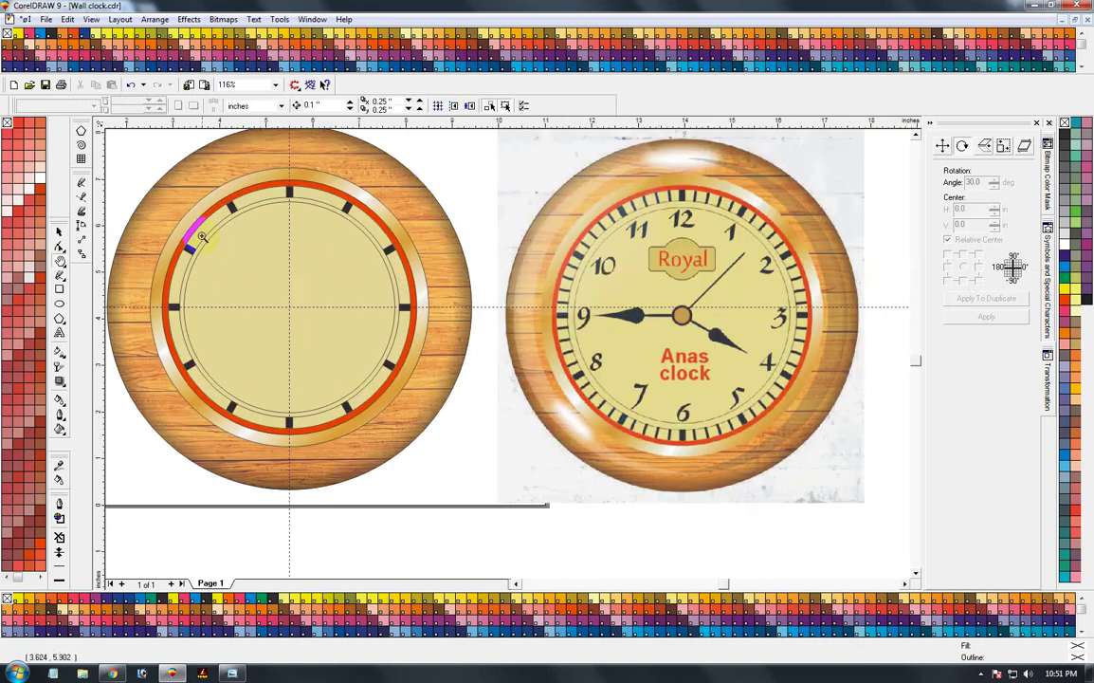
{"action": "left_click_drag", "start_coordinate": [310, 288], "coordinate": [233, 285]}
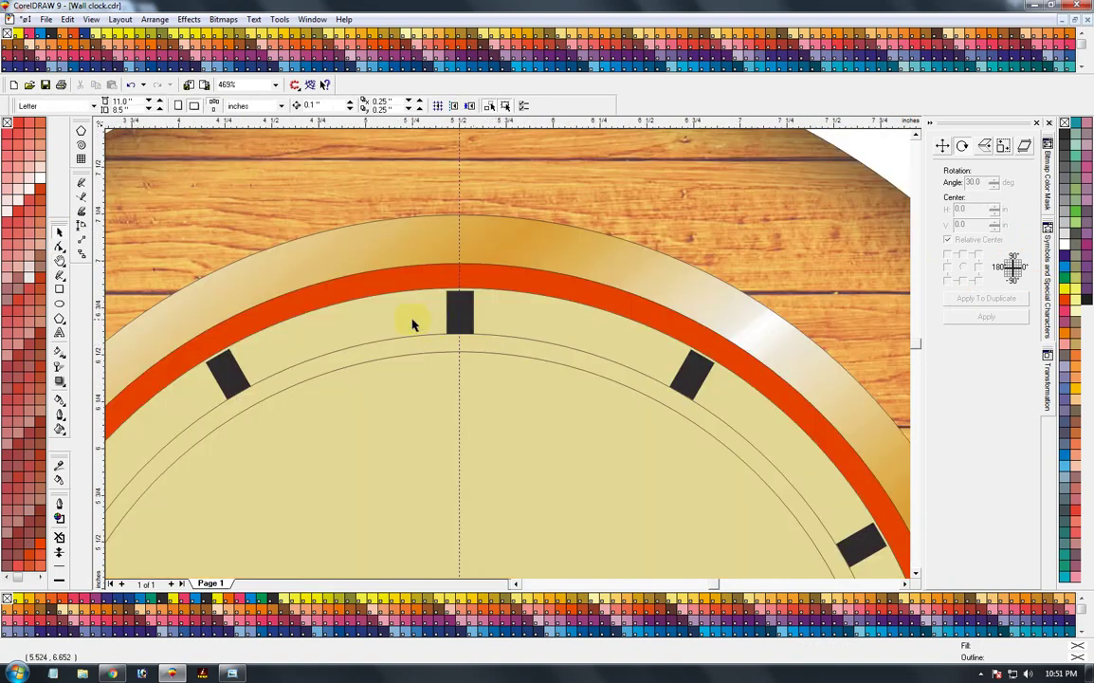
{"action": "key", "text": "F2"}
{"action": "left_click_drag", "start_coordinate": [530, 389], "coordinate": [409, 267]}
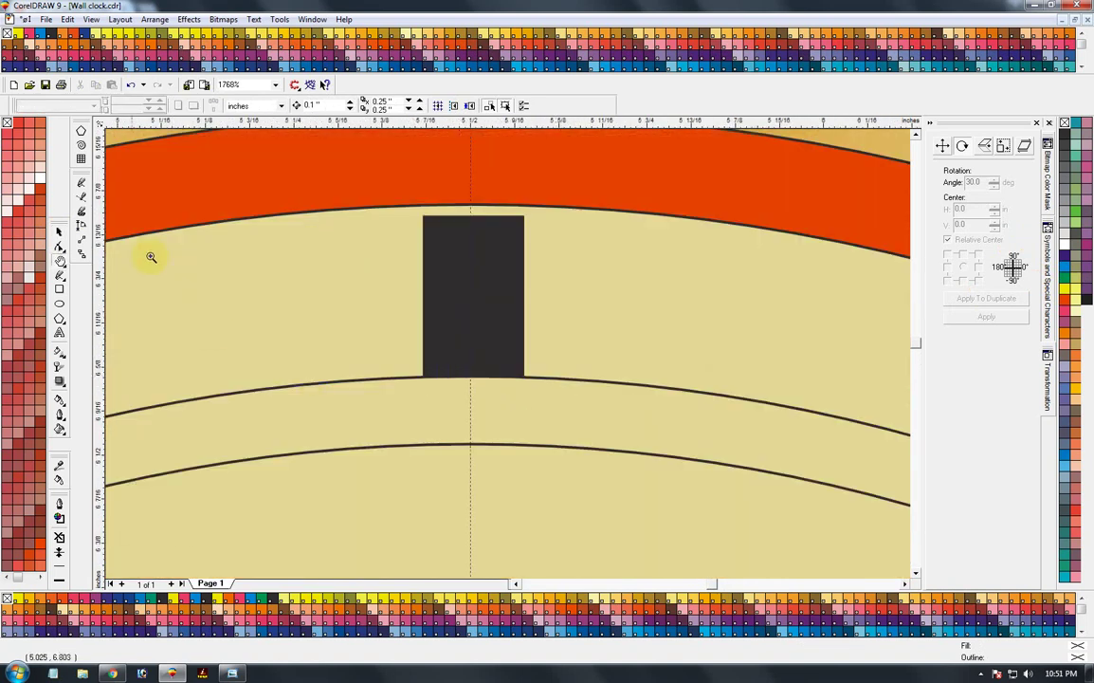
{"action": "left_click", "coordinate": [59, 232]}
{"action": "left_click", "coordinate": [513, 239]}
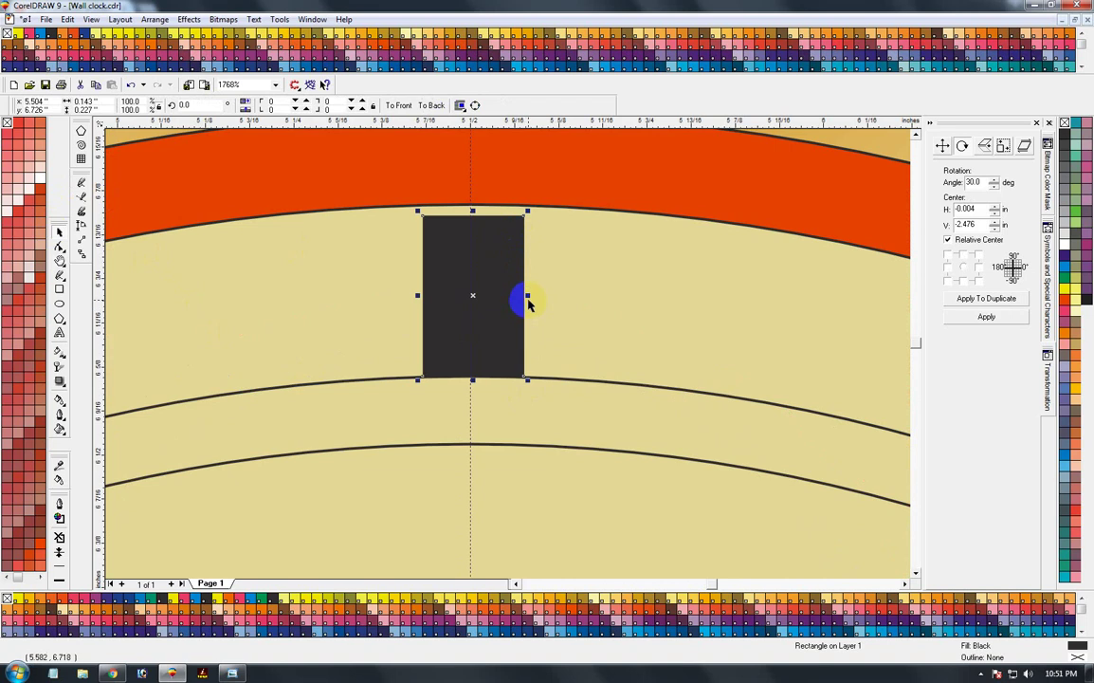
{"action": "left_click_drag", "start_coordinate": [527, 297], "coordinate": [492, 300]}
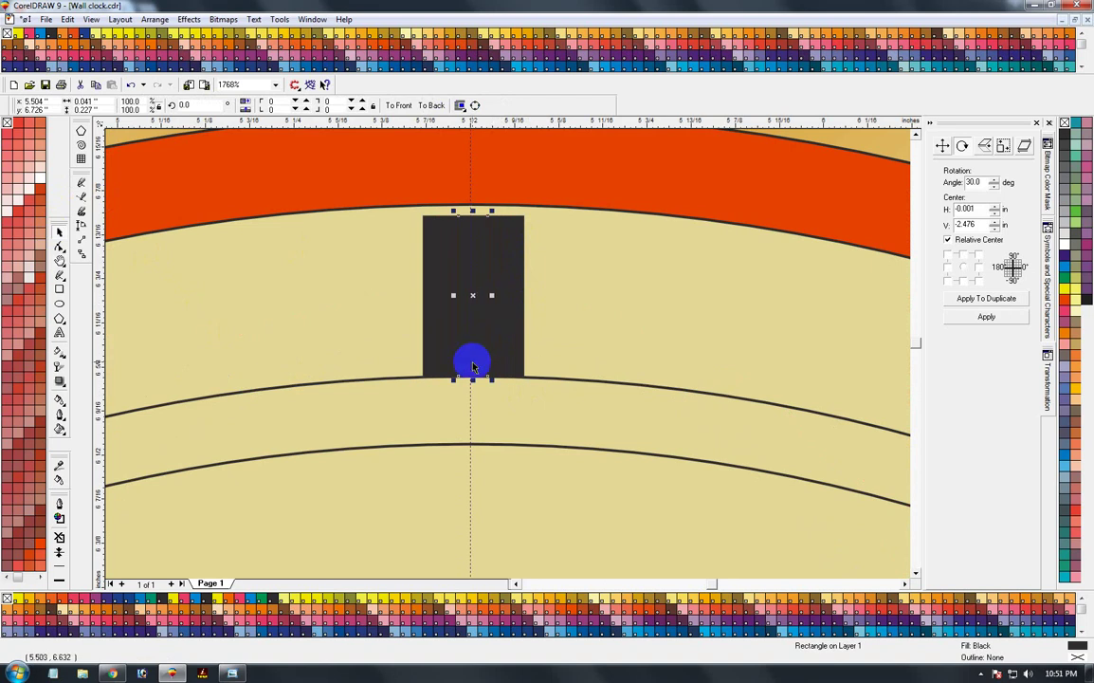
{"action": "key", "text": "F3"}
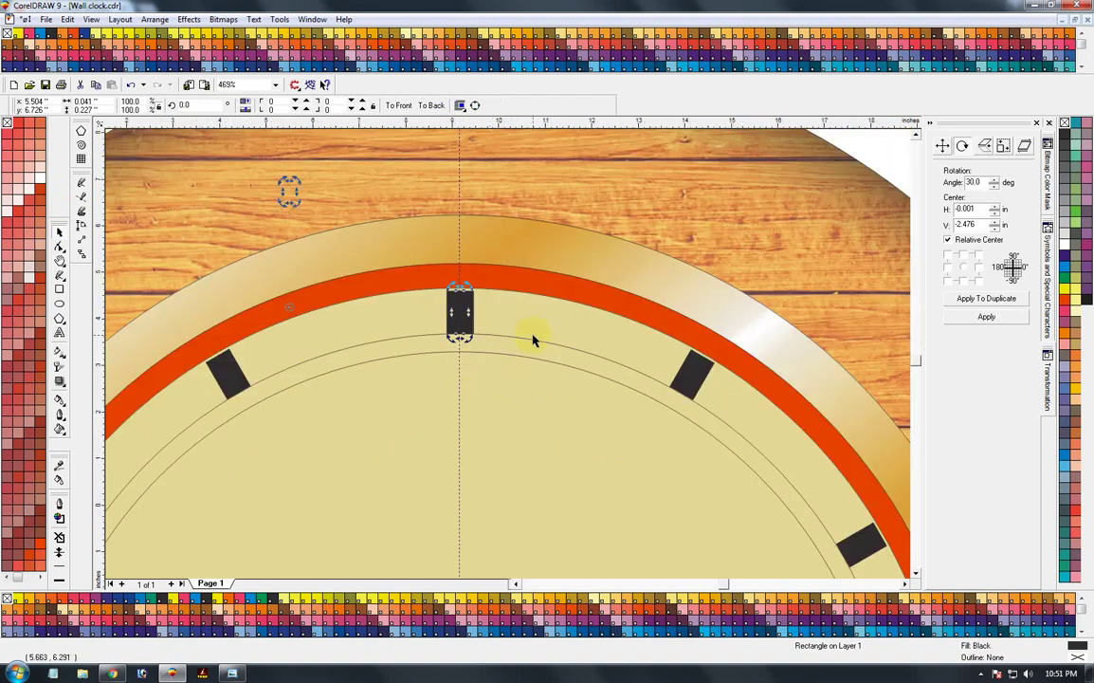
{"action": "key", "text": "F3"}
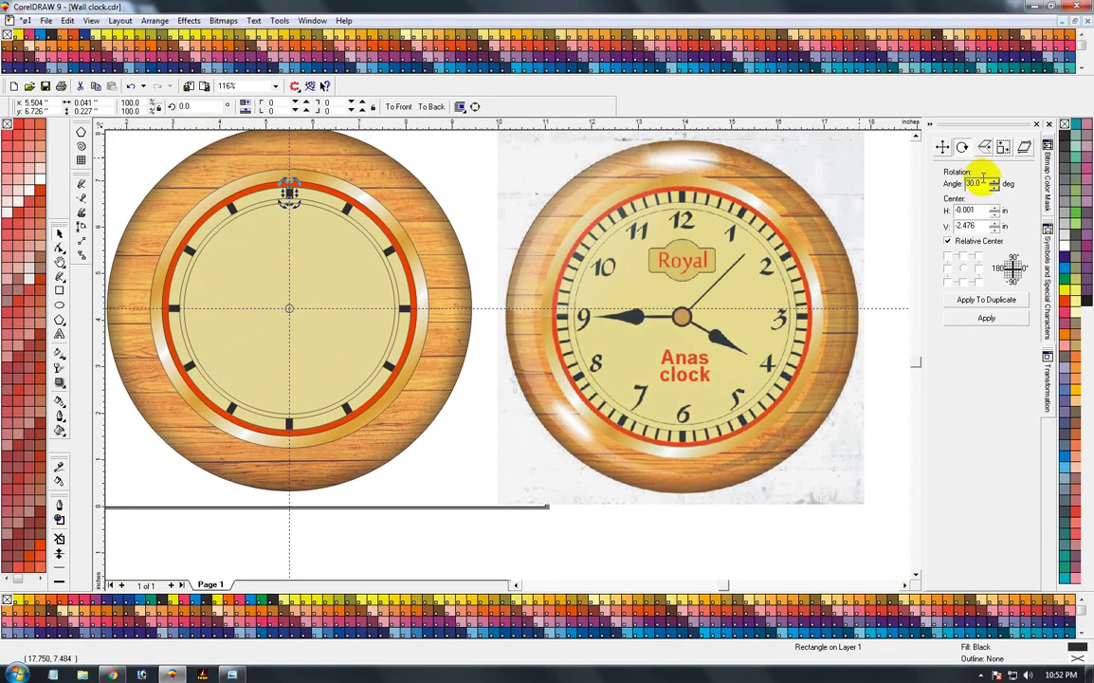
- Duplicate the thin bar around the dial at 6-degree intervals to form the minute marks, and save the drawing
{"action": "left_click_drag", "start_coordinate": [982, 182], "coordinate": [932, 187]}
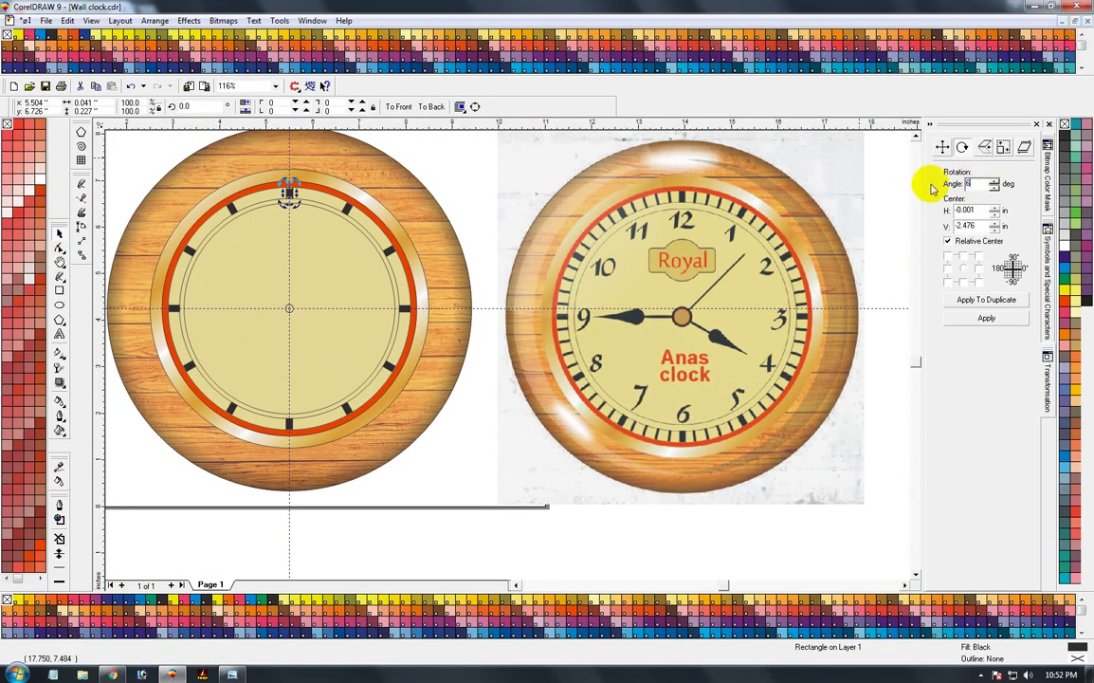
{"action": "left_click", "coordinate": [991, 300]}
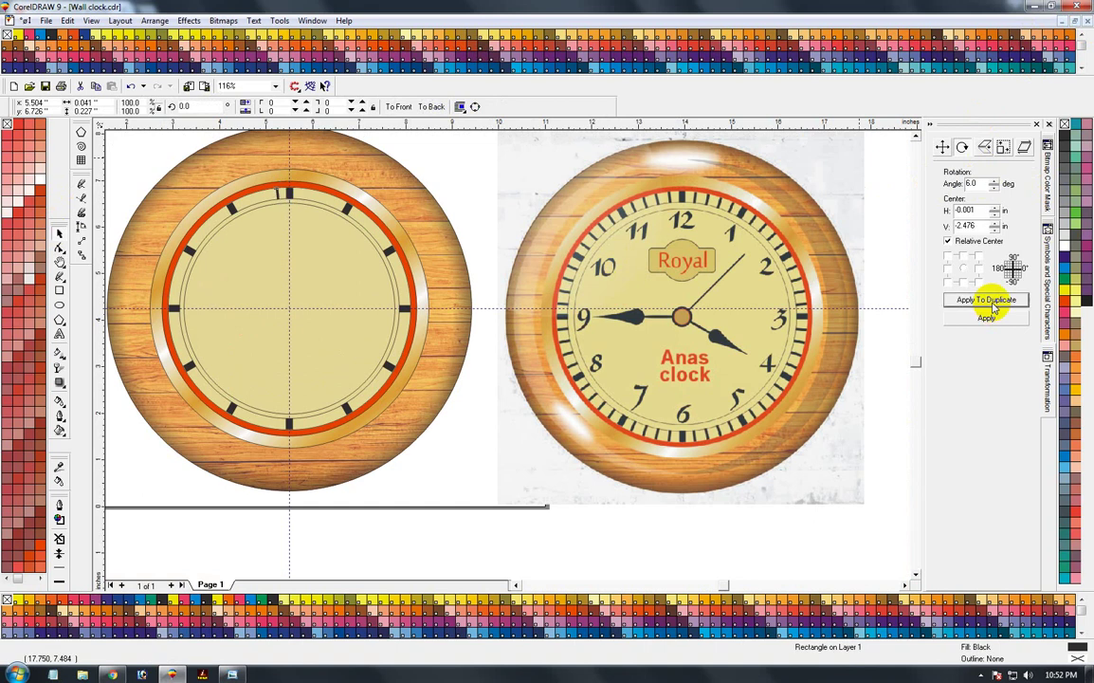
{"action": "left_click", "coordinate": [992, 301]}
{"action": "left_click", "coordinate": [992, 302]}
{"action": "left_click", "coordinate": [991, 302]}
{"action": "left_click", "coordinate": [991, 301]}
{"action": "left_click", "coordinate": [990, 302]}
{"action": "left_click", "coordinate": [991, 301]}
{"action": "left_click", "coordinate": [991, 301]}
{"action": "left_click", "coordinate": [991, 302]}
{"action": "left_click", "coordinate": [992, 302]}
{"action": "left_click", "coordinate": [992, 302]}
{"action": "left_click", "coordinate": [992, 303]}
{"action": "left_click", "coordinate": [992, 303]}
{"action": "left_click", "coordinate": [994, 306]}
{"action": "left_click", "coordinate": [994, 306]}
{"action": "left_click", "coordinate": [993, 305]}
{"action": "left_click", "coordinate": [993, 306]}
{"action": "left_click", "coordinate": [993, 305]}
{"action": "left_click", "coordinate": [994, 306]}
{"action": "left_click", "coordinate": [994, 306]}
{"action": "left_click", "coordinate": [994, 305]}
{"action": "left_click", "coordinate": [994, 305]}
{"action": "left_click", "coordinate": [987, 299]}
{"action": "left_click", "coordinate": [986, 300]}
{"action": "left_click", "coordinate": [986, 300]}
{"action": "left_click", "coordinate": [986, 300]}
{"action": "left_click", "coordinate": [986, 299]}
{"action": "left_click", "coordinate": [986, 299]}
{"action": "left_click", "coordinate": [989, 302]}
{"action": "left_click", "coordinate": [989, 302]}
{"action": "left_click", "coordinate": [989, 301]}
{"action": "left_click", "coordinate": [989, 301]}
{"action": "left_click", "coordinate": [988, 301]}
{"action": "left_click", "coordinate": [988, 302]}
{"action": "left_click", "coordinate": [987, 302]}
{"action": "left_click", "coordinate": [987, 301]}
{"action": "left_click", "coordinate": [988, 300]}
{"action": "left_click", "coordinate": [988, 299]}
{"action": "left_click", "coordinate": [988, 299]}
{"action": "left_click", "coordinate": [990, 300]}
{"action": "left_click", "coordinate": [991, 300]}
{"action": "left_click", "coordinate": [991, 299]}
{"action": "left_click", "coordinate": [992, 300]}
{"action": "left_click", "coordinate": [992, 301]}
{"action": "key", "text": "ctrl+z"}
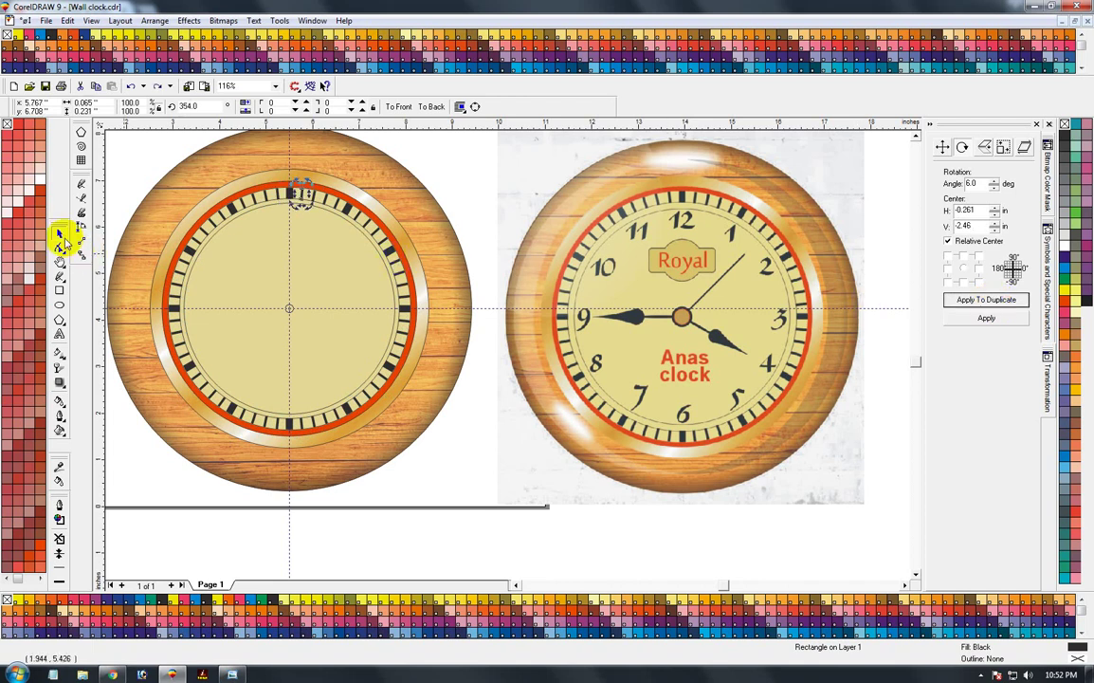
{"action": "left_click", "coordinate": [142, 171]}
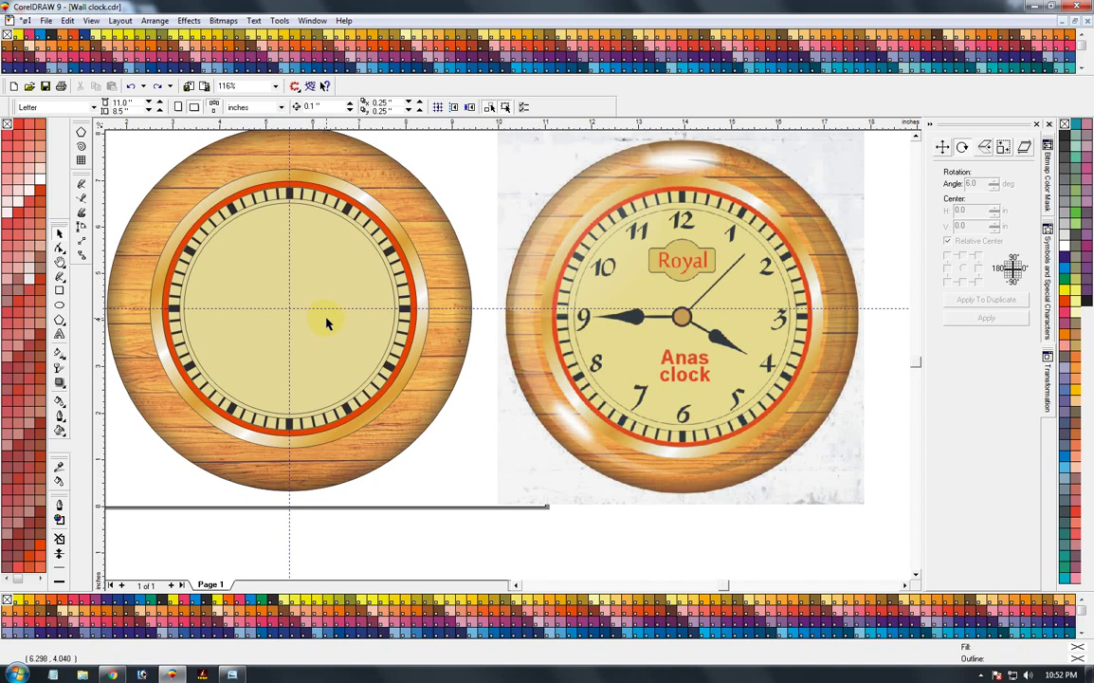
{"action": "key", "text": "ctrl+s"}
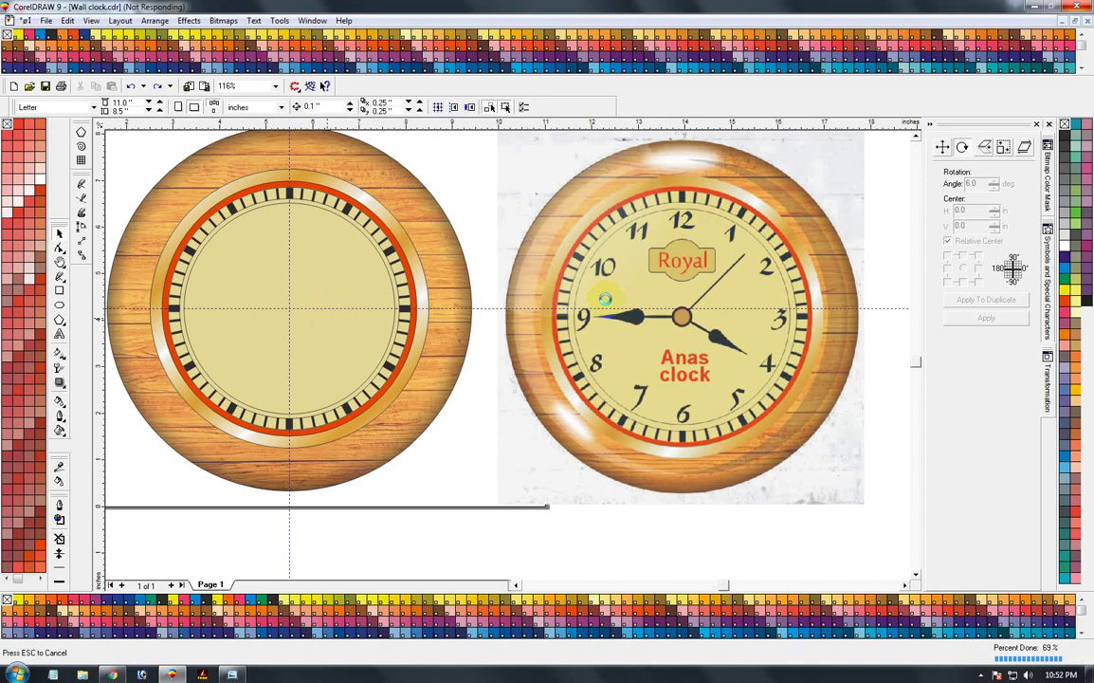
{"action": "left_click", "coordinate": [267, 445]}
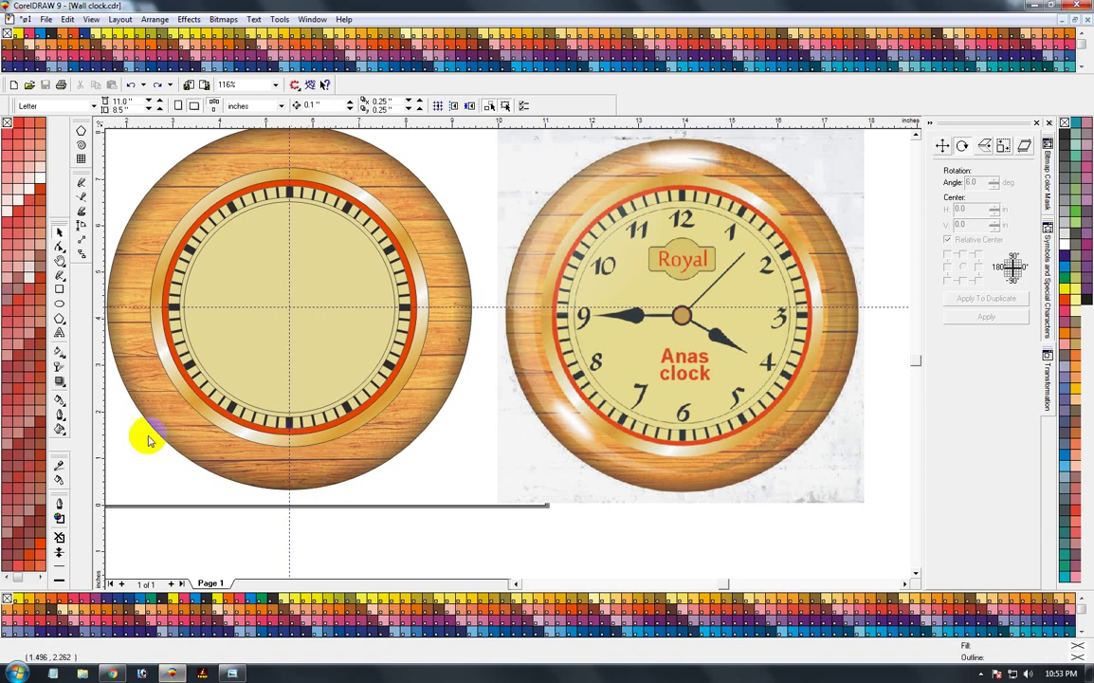
- Add the artistic text "1" beside the lower edge of the wooden clock, set its font to TIDANN, and deselect it
{"action": "left_click", "coordinate": [59, 330]}
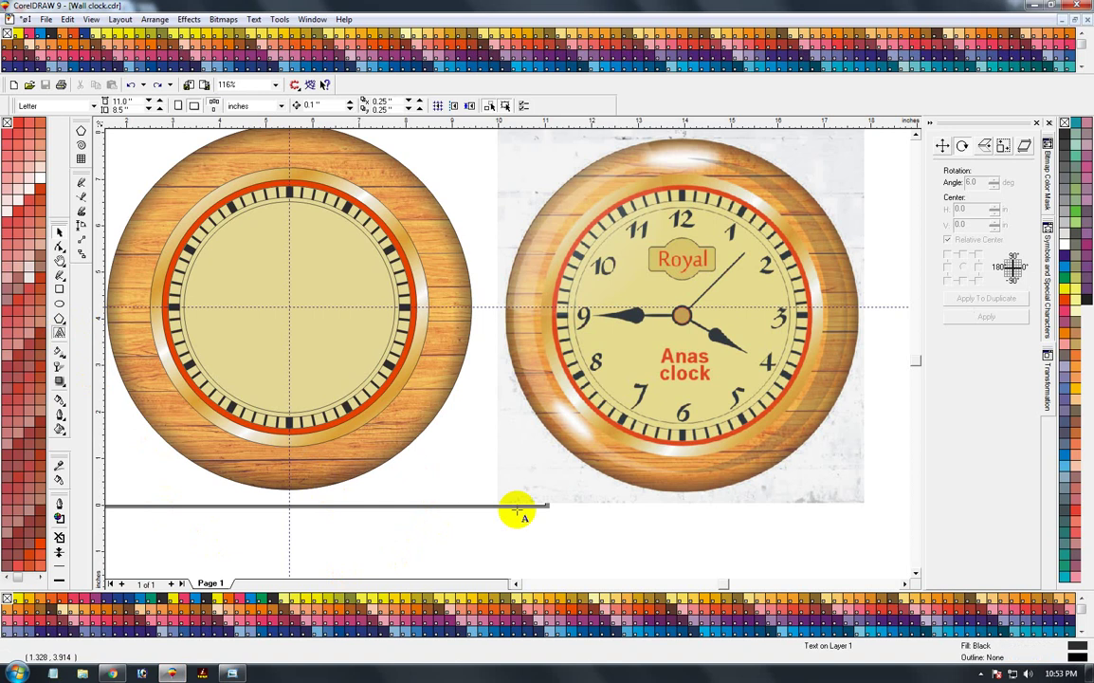
{"action": "left_click", "coordinate": [441, 481]}
{"action": "type", "text": "1"}
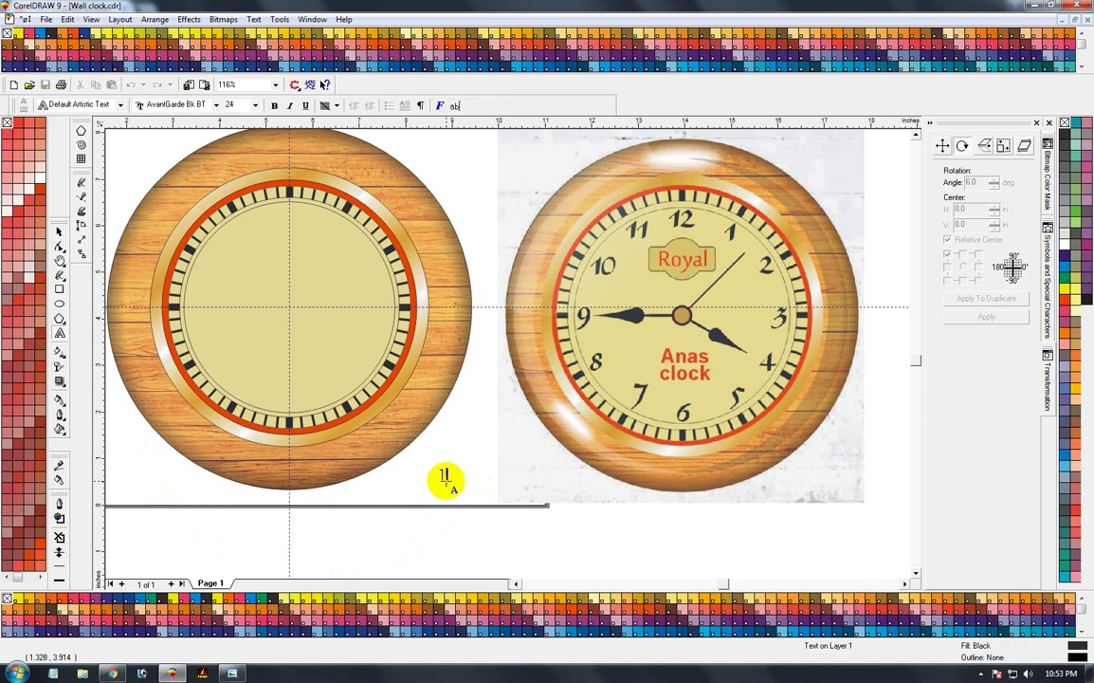
{"action": "key", "text": "ctrl+space"}
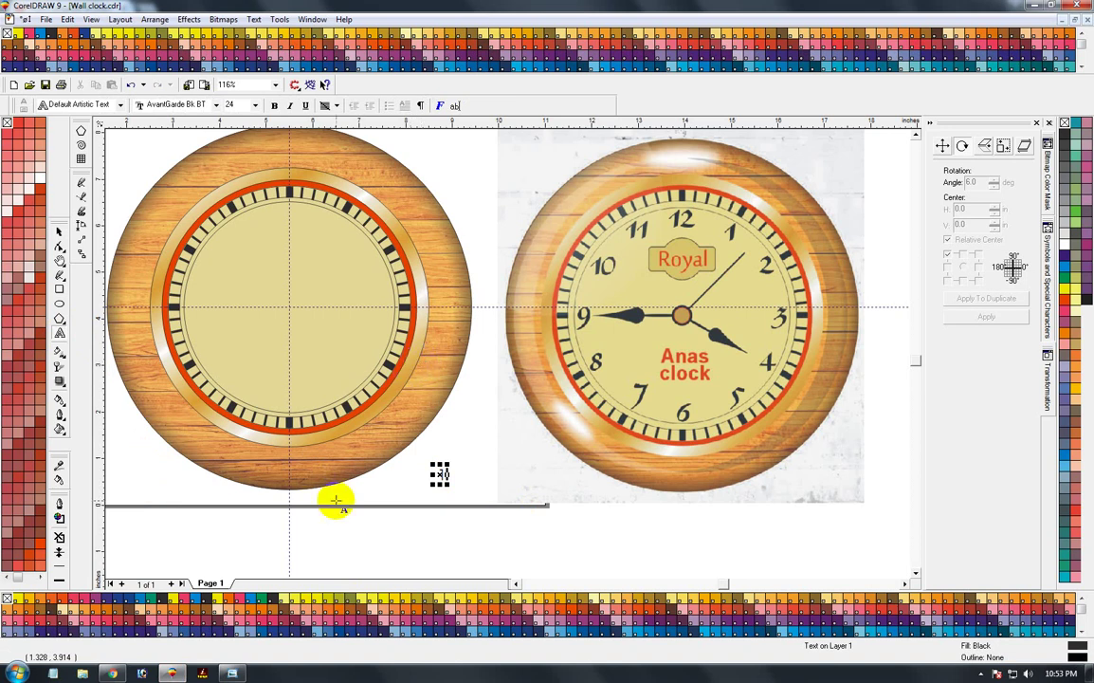
{"action": "left_click", "coordinate": [58, 233]}
{"action": "left_click", "coordinate": [276, 106]}
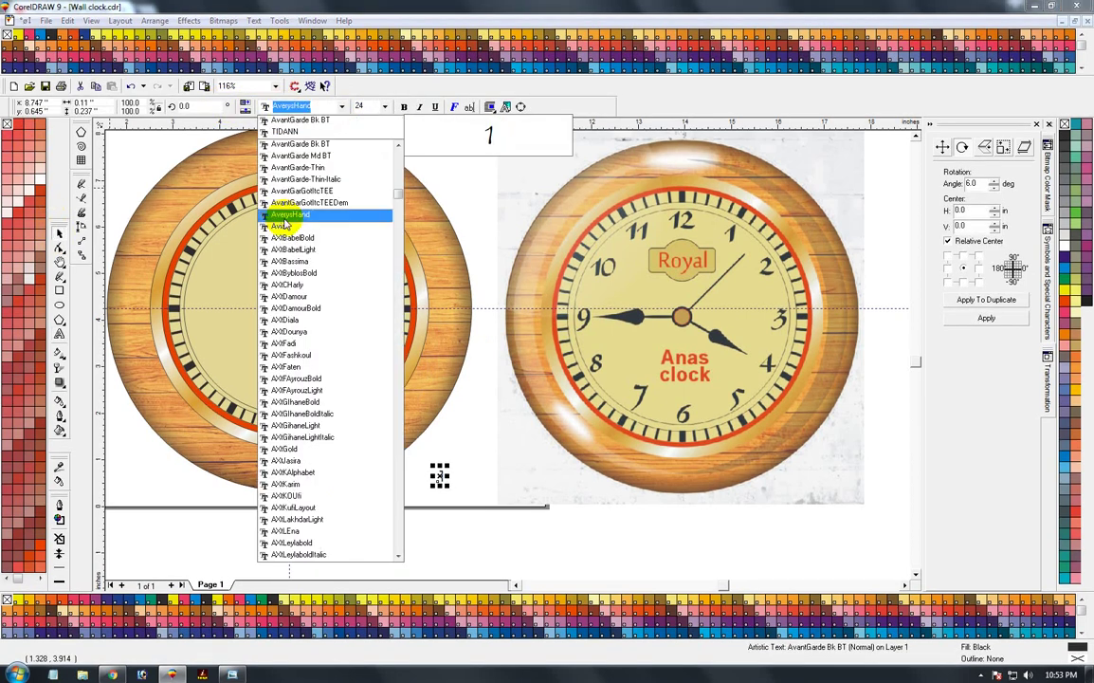
{"action": "type", "text": "TIDANN"}
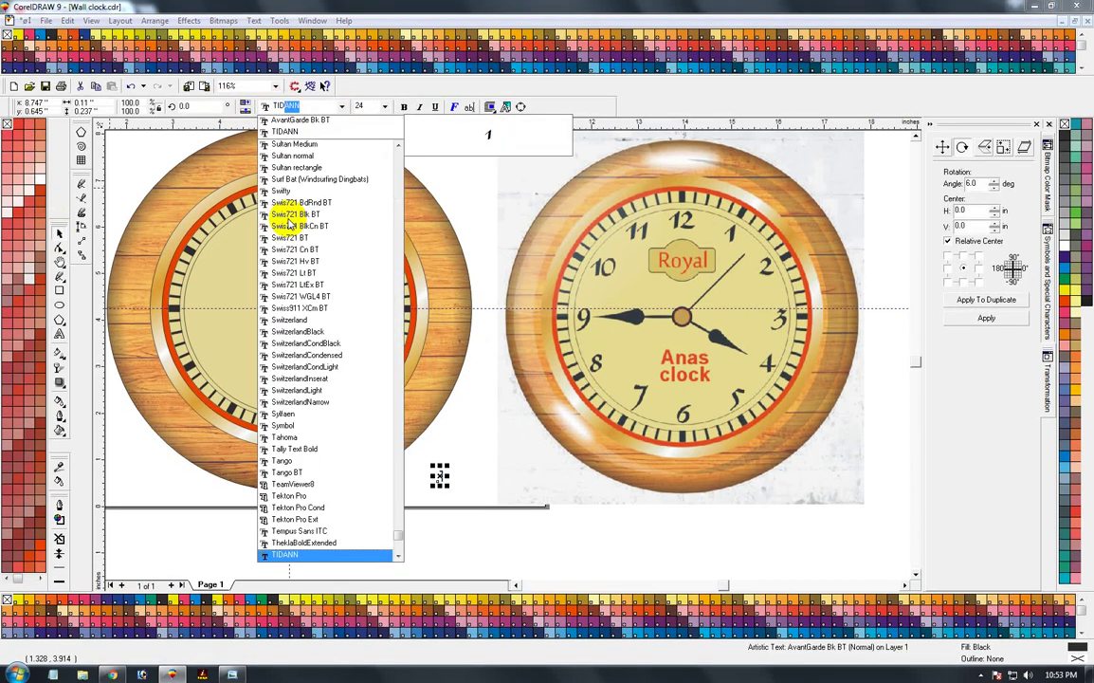
{"action": "key", "text": "Return"}
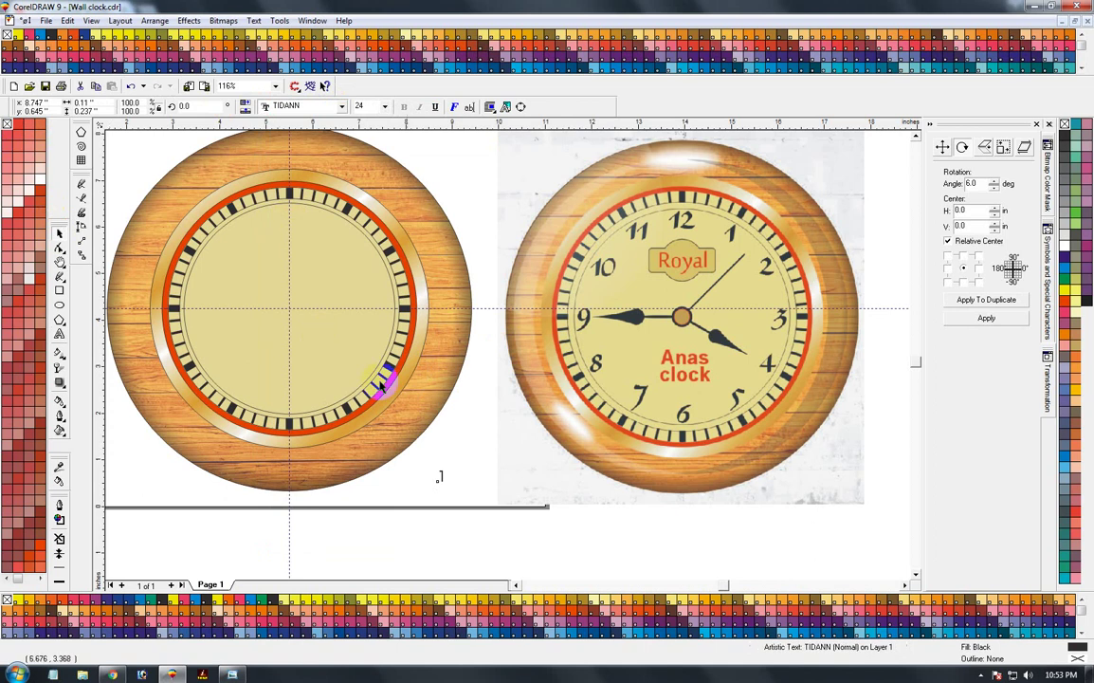
{"action": "left_click", "coordinate": [452, 504]}
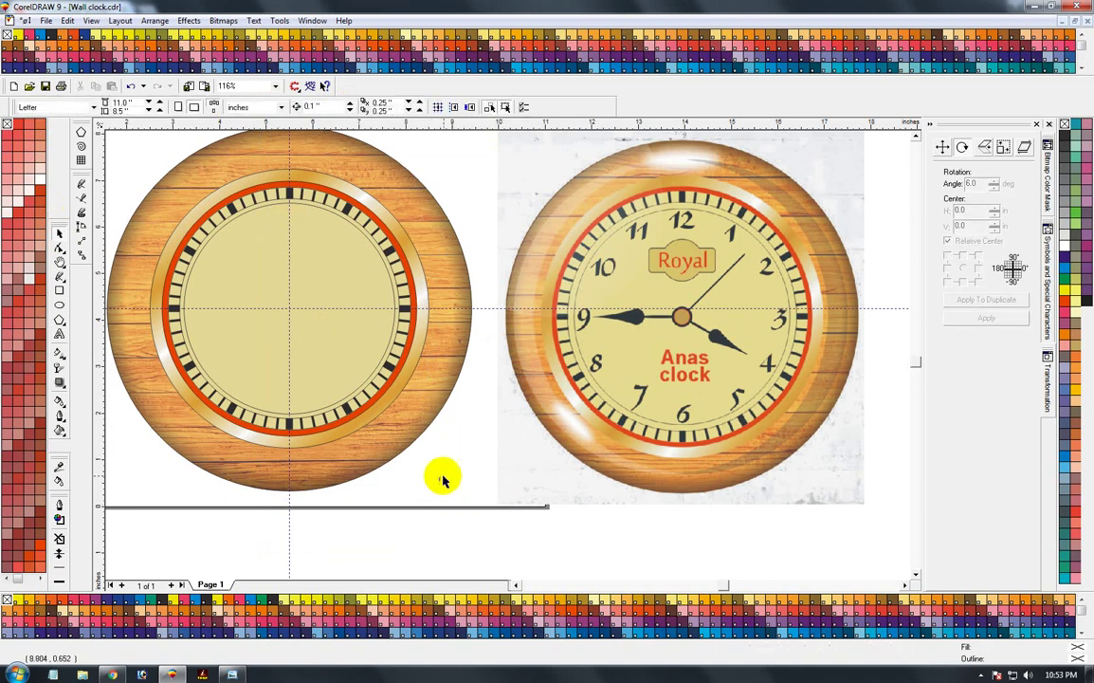
- Enlarge the digit 1 and bring it onto the dial near the 1 o'clock mark, with a duplicate just below it
{"action": "left_click", "coordinate": [441, 481]}
{"action": "left_click_drag", "start_coordinate": [447, 489], "coordinate": [317, 244]}
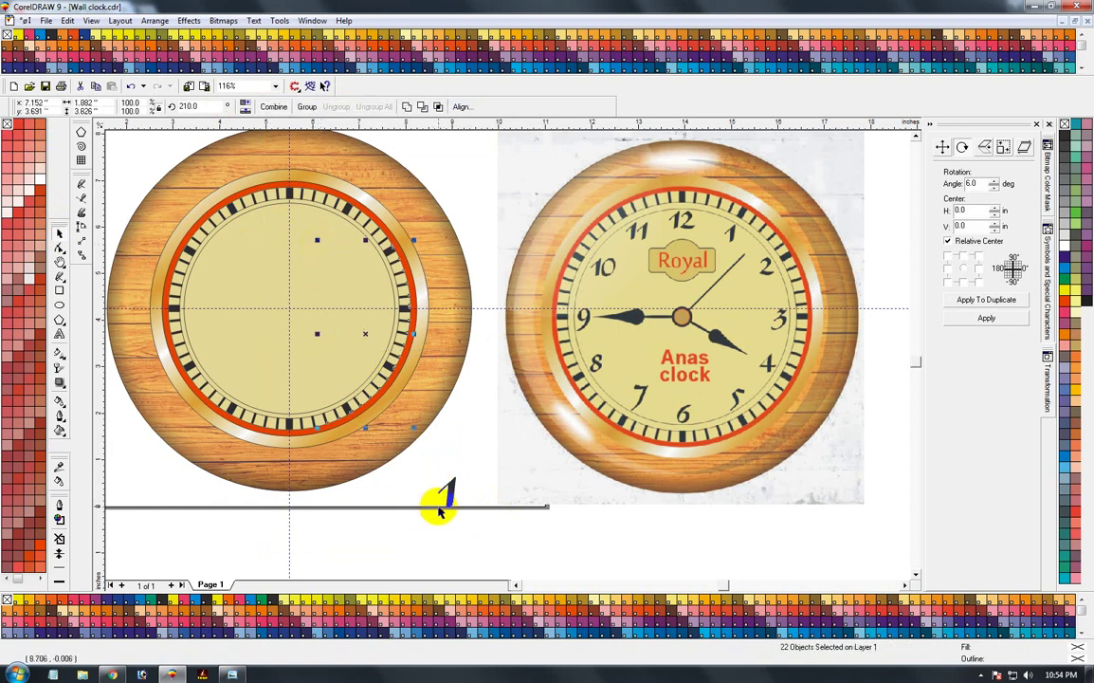
{"action": "left_click", "coordinate": [451, 505]}
{"action": "left_click_drag", "start_coordinate": [447, 498], "coordinate": [336, 283]}
{"action": "right_click", "coordinate": [336, 284]}
- Change the lower duplicate of the 1 on the dial into a 2
{"action": "key", "text": "F2"}
{"action": "left_click_drag", "start_coordinate": [112, 159], "coordinate": [450, 471]}
{"action": "left_click", "coordinate": [450, 471]}
{"action": "key", "text": "F8"}
{"action": "type", "text": "2"}
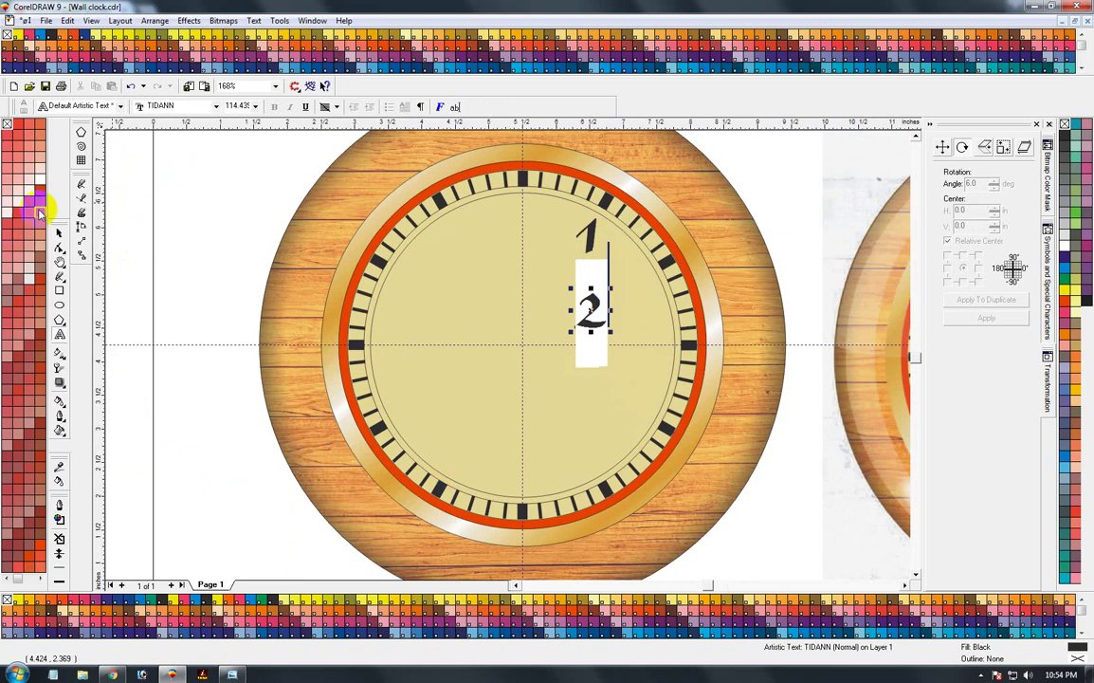
- Place the 2 beside the 2 o'clock mark and shrink the digits 1 and 2 to 83.269 pt
{"action": "left_click", "coordinate": [59, 233]}
{"action": "left_click", "coordinate": [588, 311]}
{"action": "left_click_drag", "start_coordinate": [587, 311], "coordinate": [633, 280]}
{"action": "mouse_move", "coordinate": [588, 247]}
{"action": "left_mouse_down"}
{"action": "mouse_move", "coordinate": [573, 255]}
{"action": "mouse_move", "coordinate": [578, 246]}
{"action": "left_mouse_up"}
{"action": "left_click", "coordinate": [635, 288]}
{"action": "left_click", "coordinate": [635, 292]}
- Duplicate the 2 toward the horizontal guideline and change the copy to 3
{"action": "left_click_drag", "start_coordinate": [633, 292], "coordinate": [613, 333]}
{"action": "left_click", "coordinate": [773, 210]}
{"action": "right_click", "coordinate": [613, 333]}
{"action": "key", "text": "F8"}
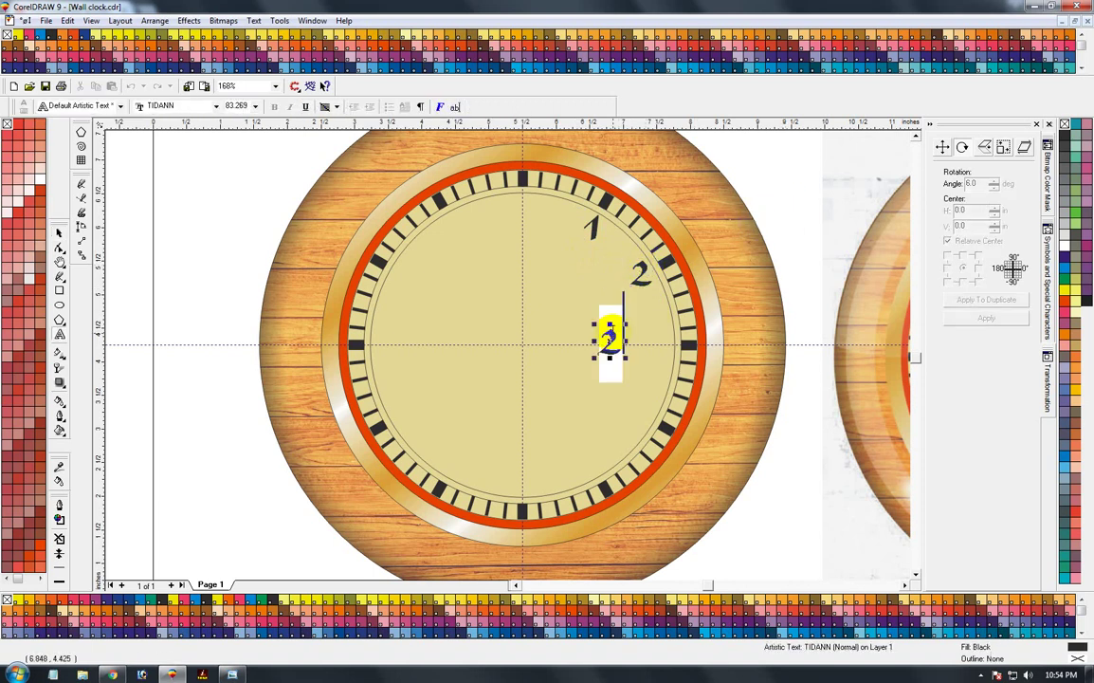
{"action": "type", "text": "3"}
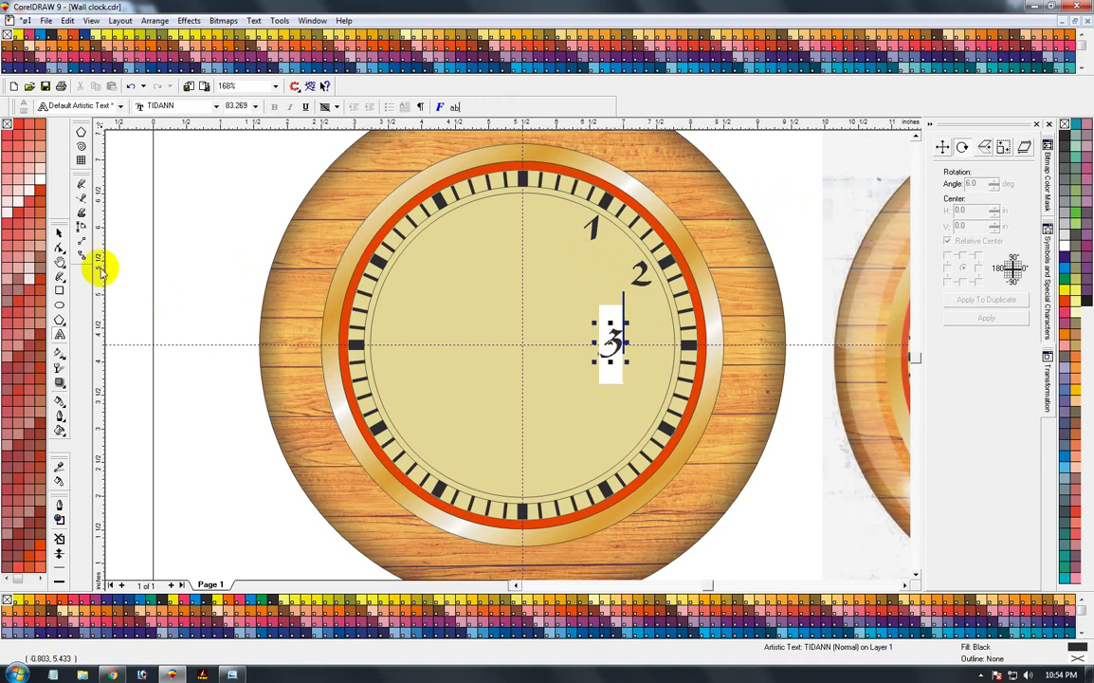
- Place the 3 beside the 3 o'clock mark, duplicate it lower on the dial and change the copy to 4
{"action": "left_click", "coordinate": [59, 234]}
{"action": "left_click_drag", "start_coordinate": [610, 344], "coordinate": [588, 401]}
{"action": "key", "text": "F8"}
{"action": "key", "text": "BackSpace"}
{"action": "type", "text": "4"}
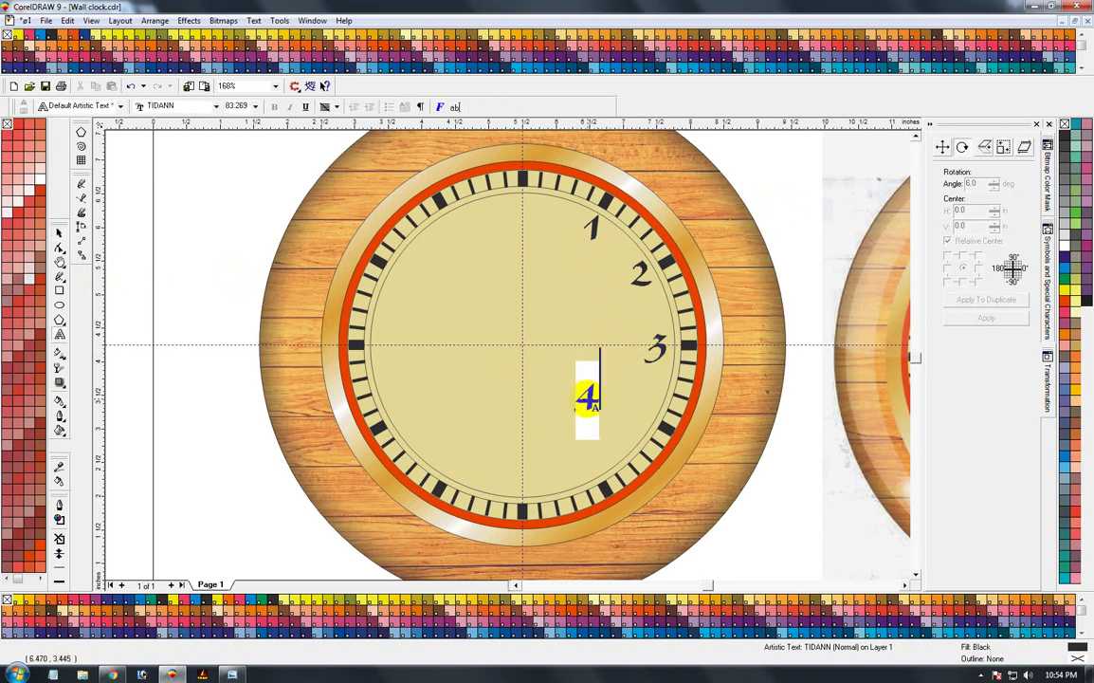
- Place the 4 beside the 4 o'clock mark, duplicate it lower on the dial and change the copy to 5
{"action": "left_click", "coordinate": [59, 232]}
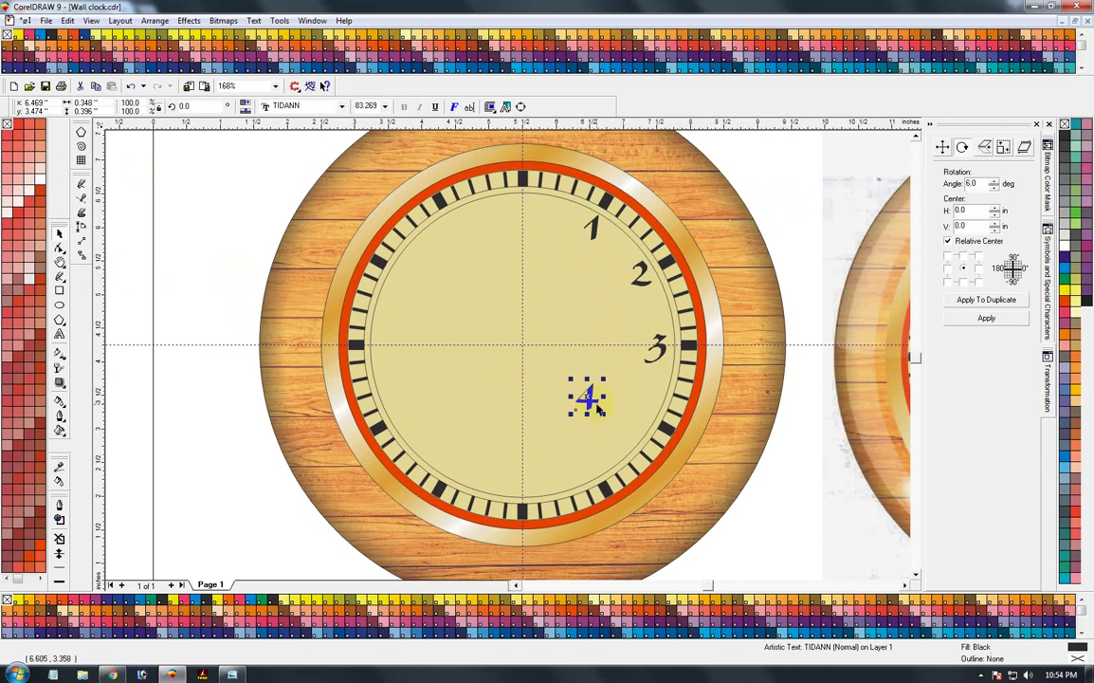
{"action": "left_click_drag", "start_coordinate": [587, 396], "coordinate": [588, 455]}
{"action": "key", "text": "F8"}
{"action": "key", "text": "BackSpace"}
{"action": "type", "text": "5"}
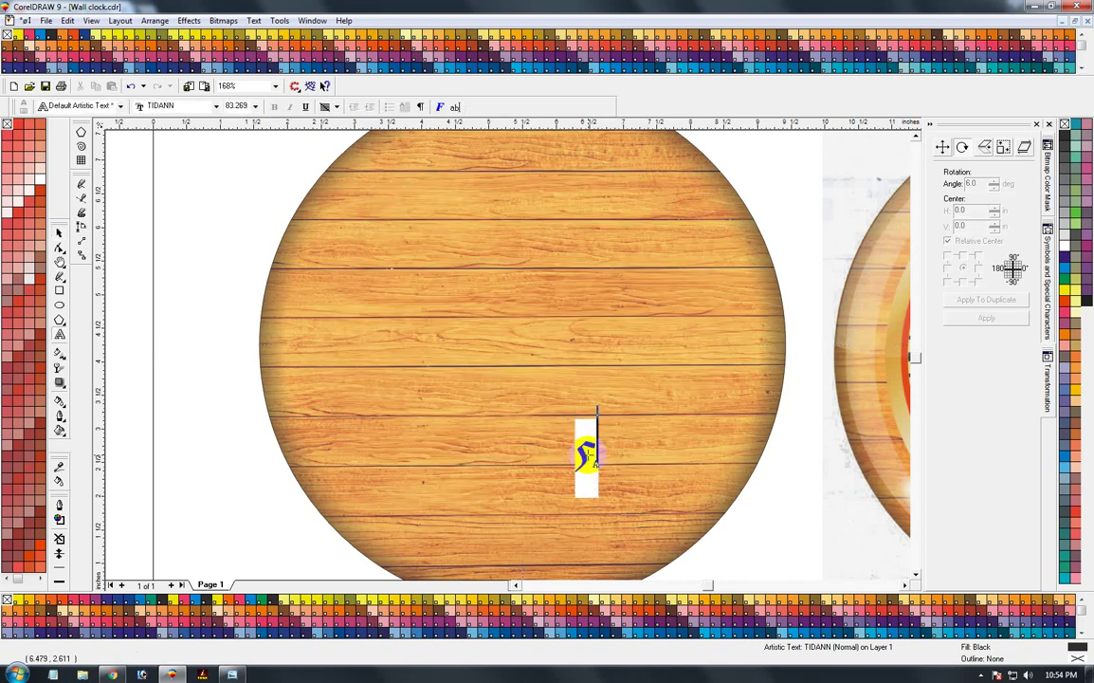
- Place the 5 beside the 5 o'clock mark, duplicate it above the 6 o'clock mark and change the copy to 6
{"action": "left_click", "coordinate": [60, 233]}
{"action": "key", "text": "F4"}
{"action": "key", "text": "F2"}
{"action": "left_click_drag", "start_coordinate": [199, 314], "coordinate": [531, 513]}
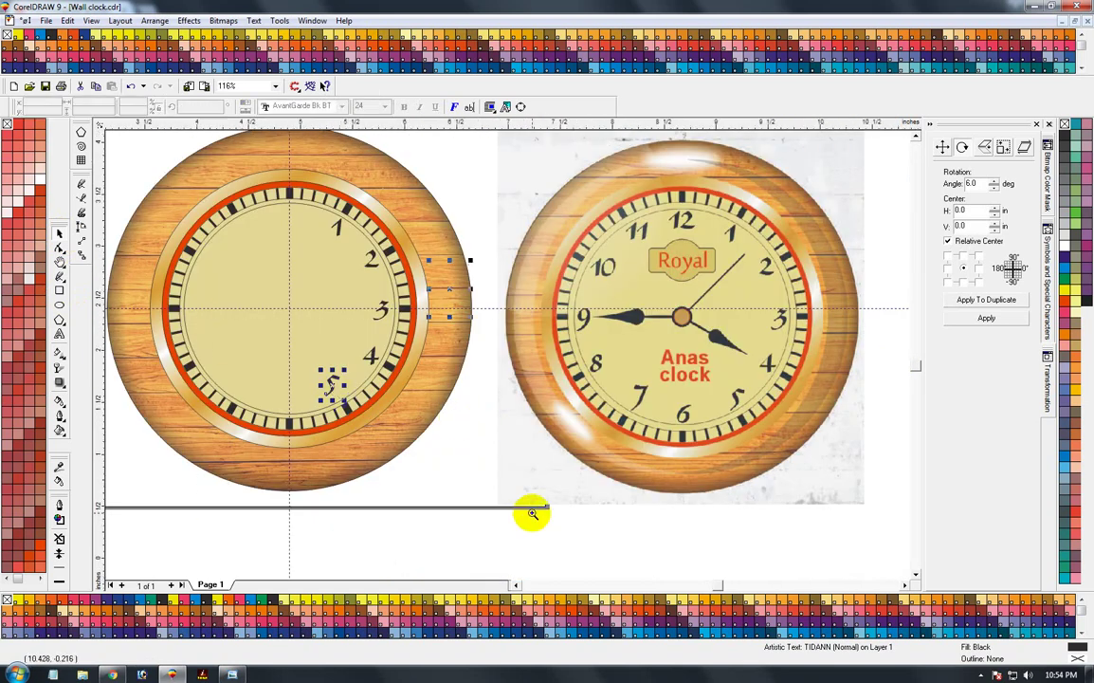
{"action": "key", "text": "F2"}
{"action": "left_click", "coordinate": [59, 233]}
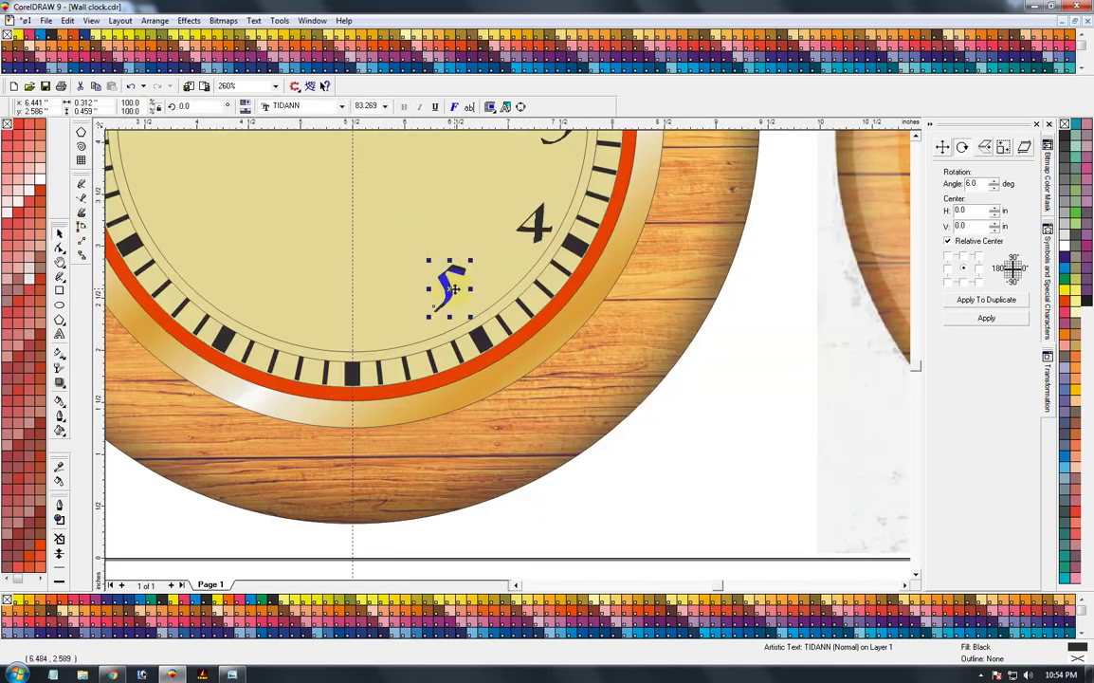
{"action": "left_click_drag", "start_coordinate": [447, 286], "coordinate": [355, 320]}
{"action": "right_click", "coordinate": [355, 321]}
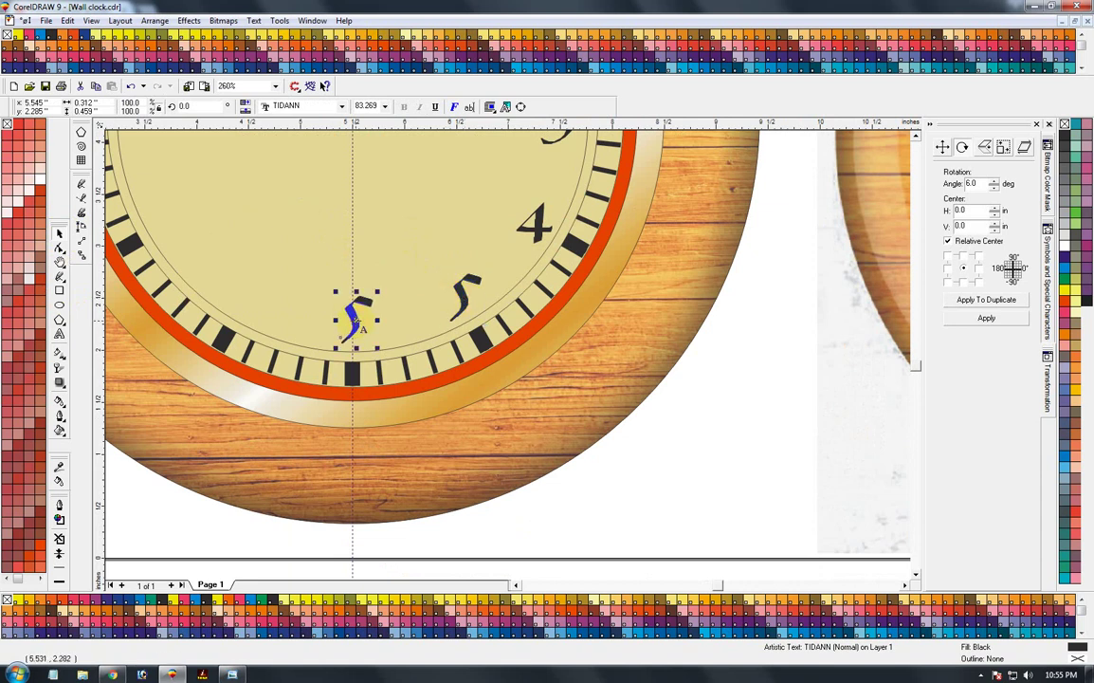
{"action": "key", "text": "F8"}
{"action": "key", "text": "BackSpace"}
{"action": "type", "text": "6"}
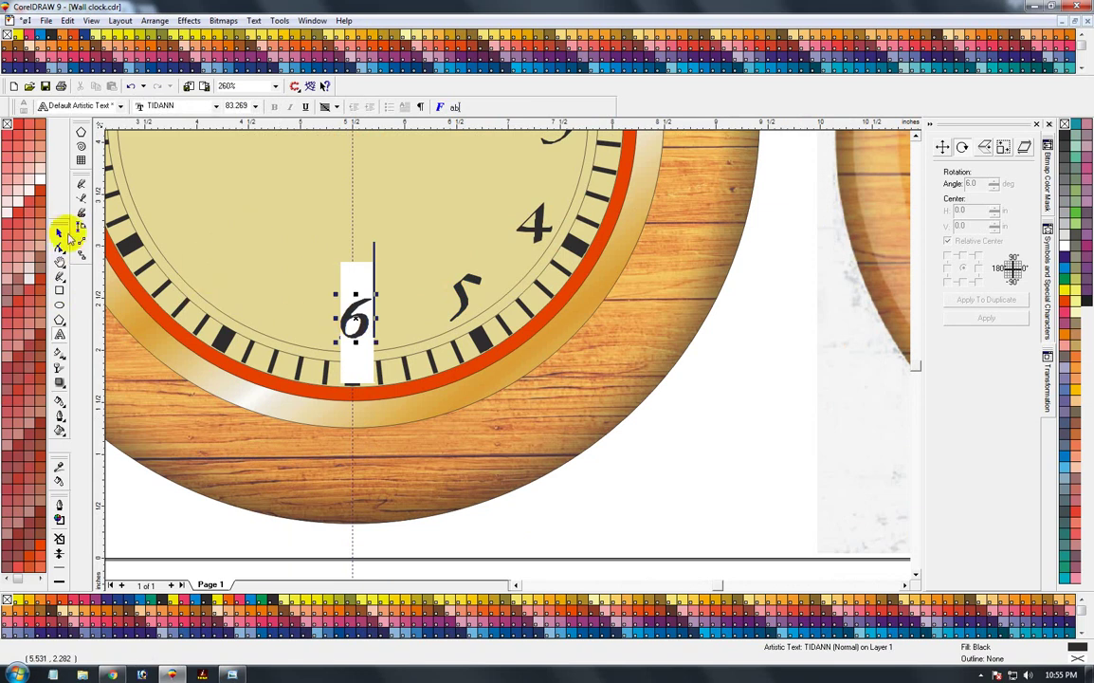
- Duplicate the 6 beside the 7 o'clock mark and change the copy to 7
{"action": "left_click", "coordinate": [59, 233]}
{"action": "left_click_drag", "start_coordinate": [355, 319], "coordinate": [251, 299]}
{"action": "right_click", "coordinate": [252, 299]}
{"action": "double_click", "coordinate": [251, 298]}
{"action": "type", "text": "7"}
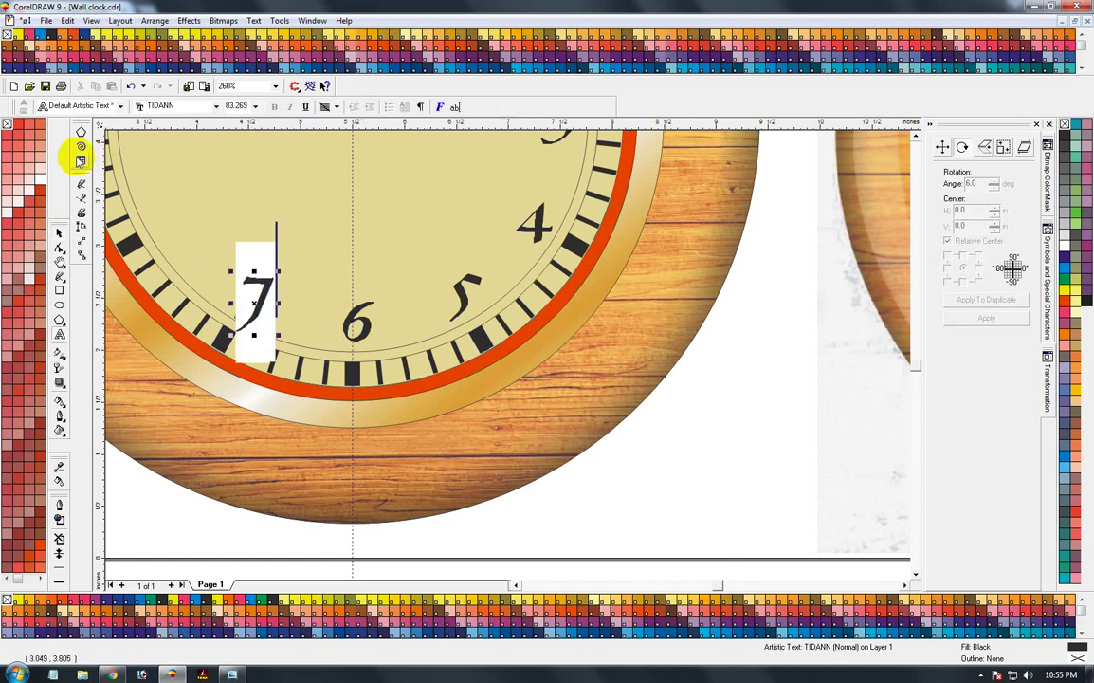
- Duplicate the 7 toward the 8 o'clock mark and change the copy to 8
{"action": "left_click", "coordinate": [59, 233]}
{"action": "left_click_drag", "start_coordinate": [254, 294], "coordinate": [217, 268]}
{"action": "right_click", "coordinate": [217, 269]}
{"action": "left_click_drag", "start_coordinate": [217, 268], "coordinate": [176, 209]}
{"action": "key", "text": "F8"}
{"action": "key", "text": "BackSpace"}
{"action": "type", "text": "8"}
{"action": "left_click", "coordinate": [60, 233]}
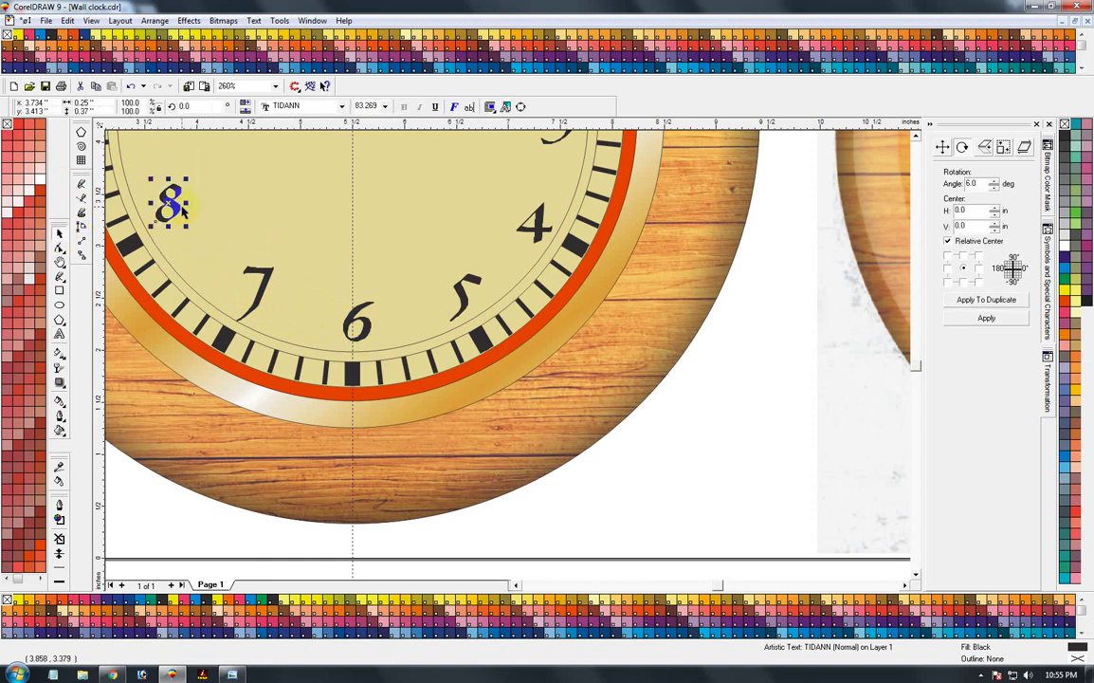
- Move the 8 slightly lower so it sits beside the 8 o'clock mark
{"action": "left_click_drag", "start_coordinate": [169, 202], "coordinate": [330, 378]}
{"action": "key", "text": "F3"}
{"action": "key", "text": "F2"}
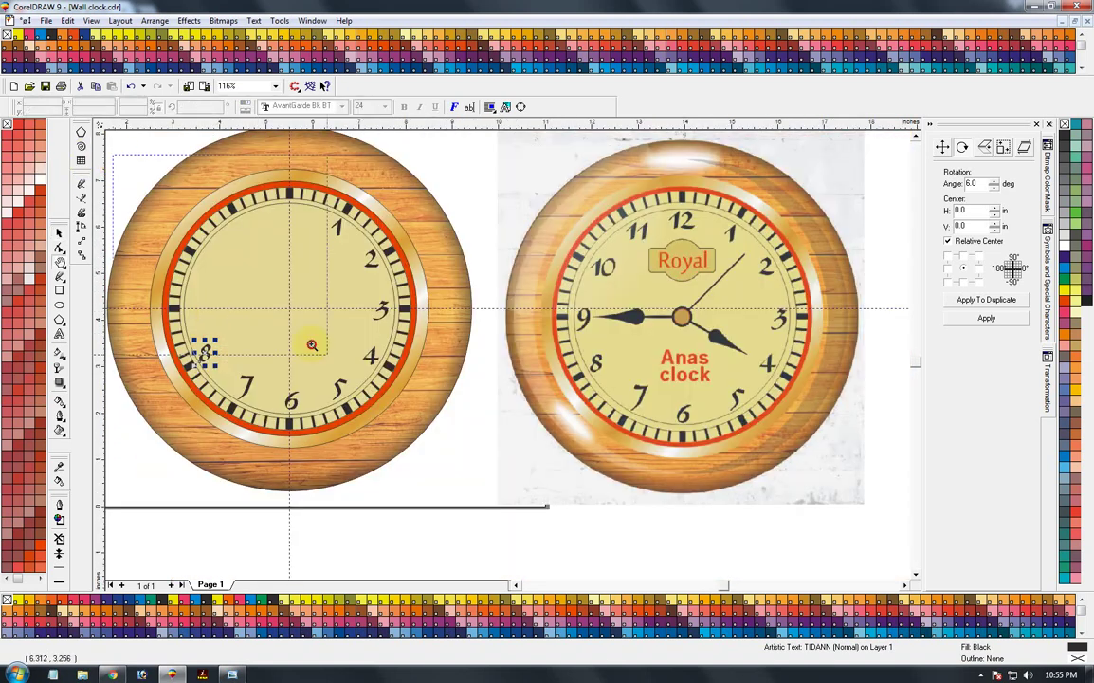
{"action": "left_click_drag", "start_coordinate": [312, 345], "coordinate": [424, 436]}
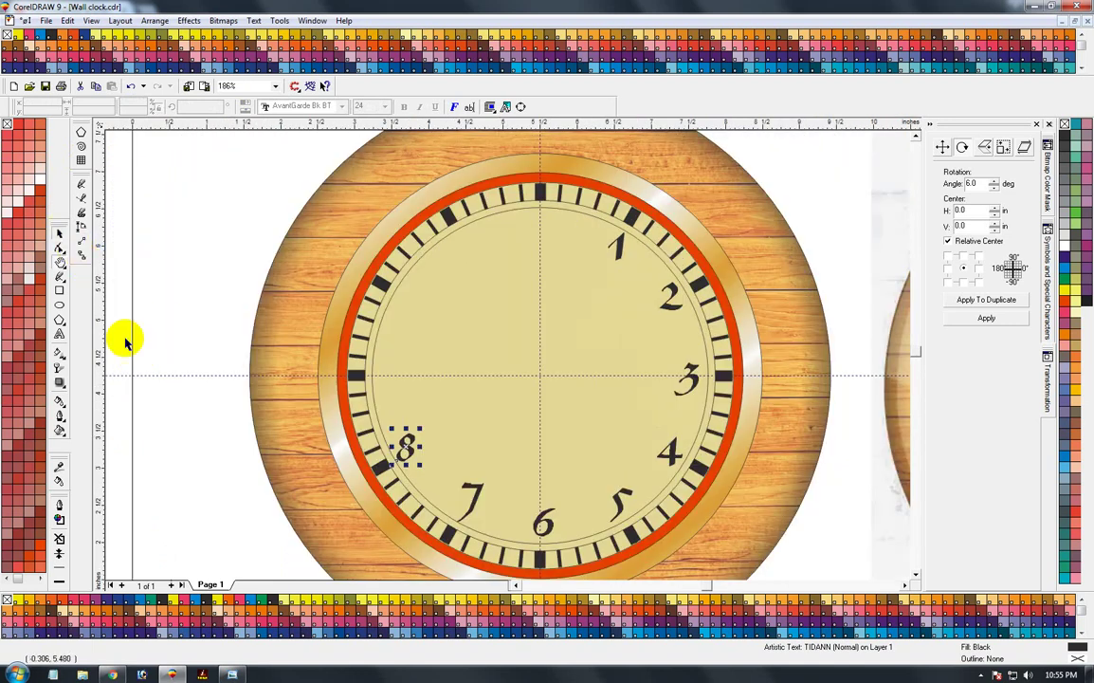
- Duplicate the 8 beside the 9 o'clock mark and change the copy to 9
{"action": "left_click", "coordinate": [334, 438]}
{"action": "left_click_drag", "start_coordinate": [402, 442], "coordinate": [388, 371]}
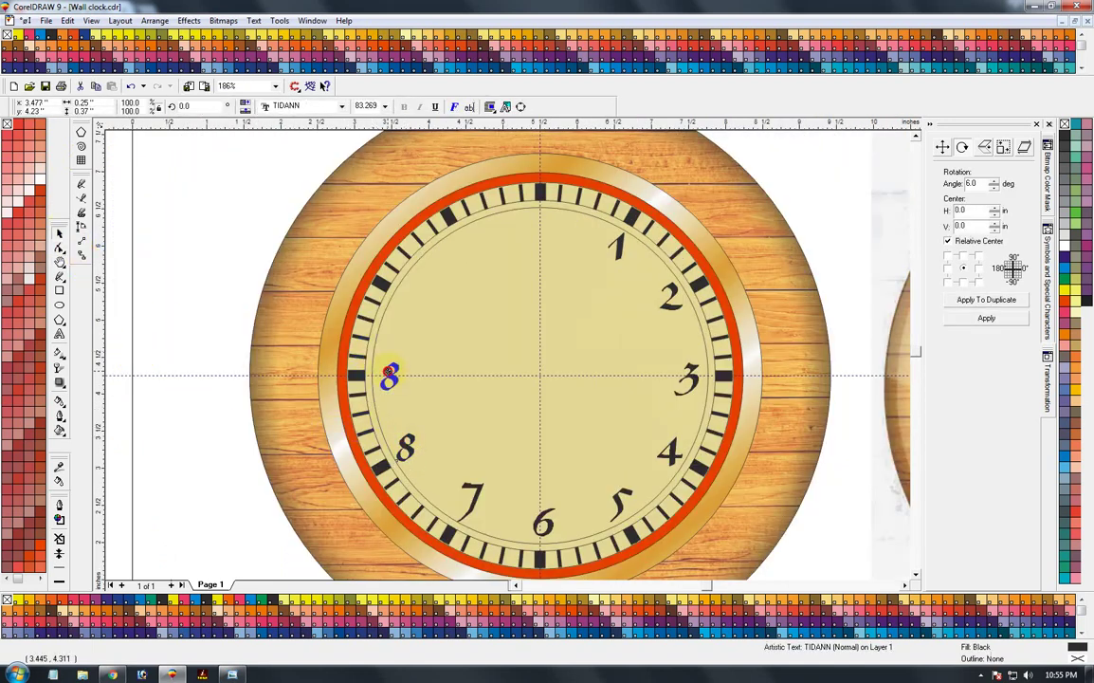
{"action": "double_click", "coordinate": [389, 376]}
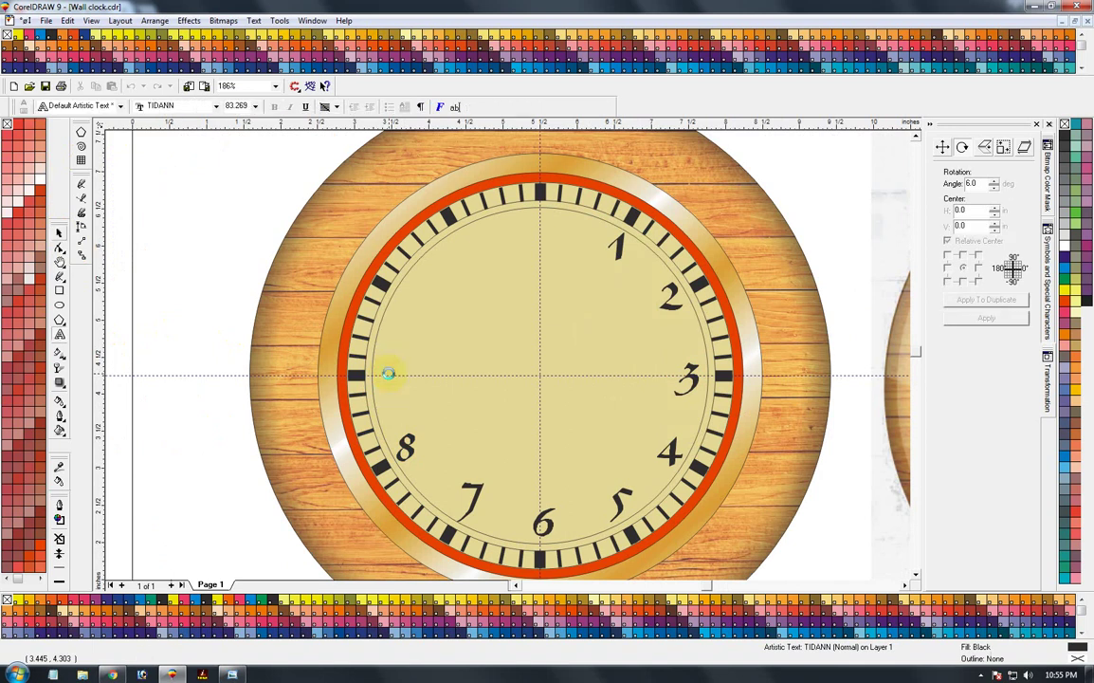
{"action": "left_click", "coordinate": [59, 233]}
- Move the 9 slightly outward so it sits closer to the 9 o'clock mark, opposite the 3
{"action": "left_click", "coordinate": [692, 381], "text": "shift"}
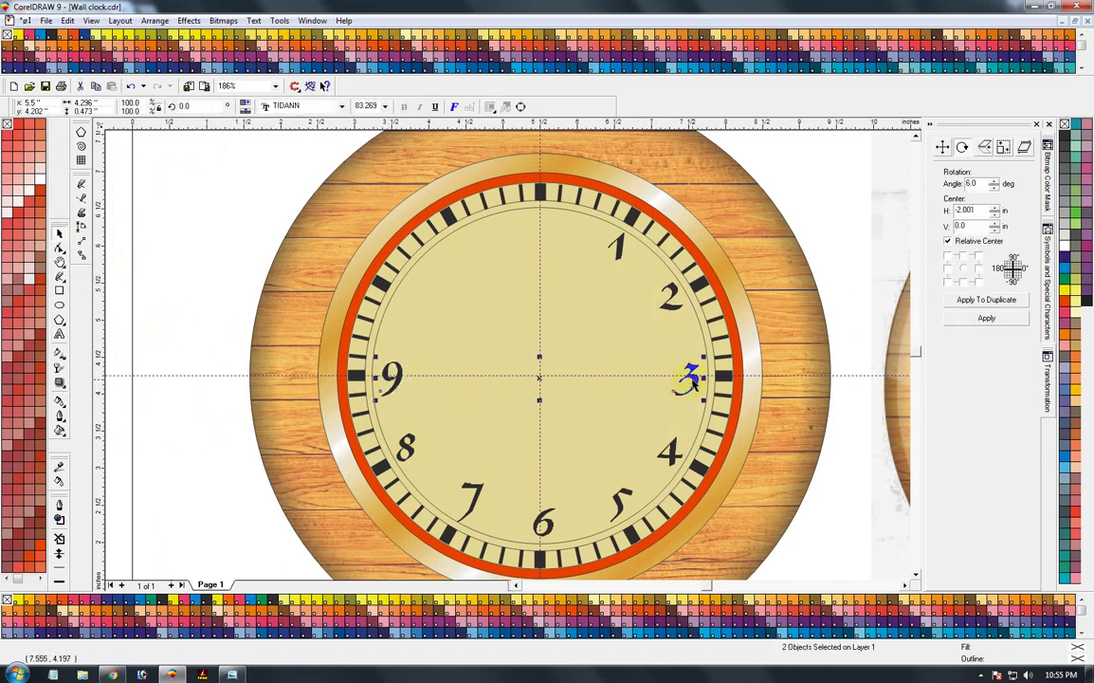
{"action": "left_click", "coordinate": [154, 461]}
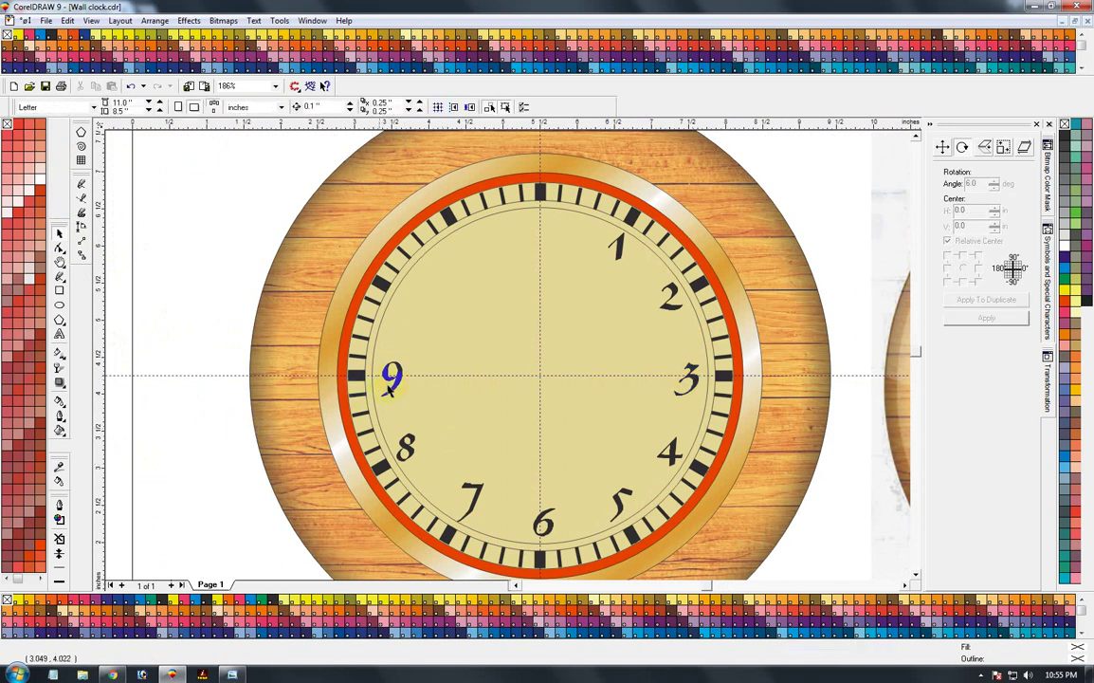
{"action": "left_click_drag", "start_coordinate": [394, 379], "coordinate": [387, 380]}
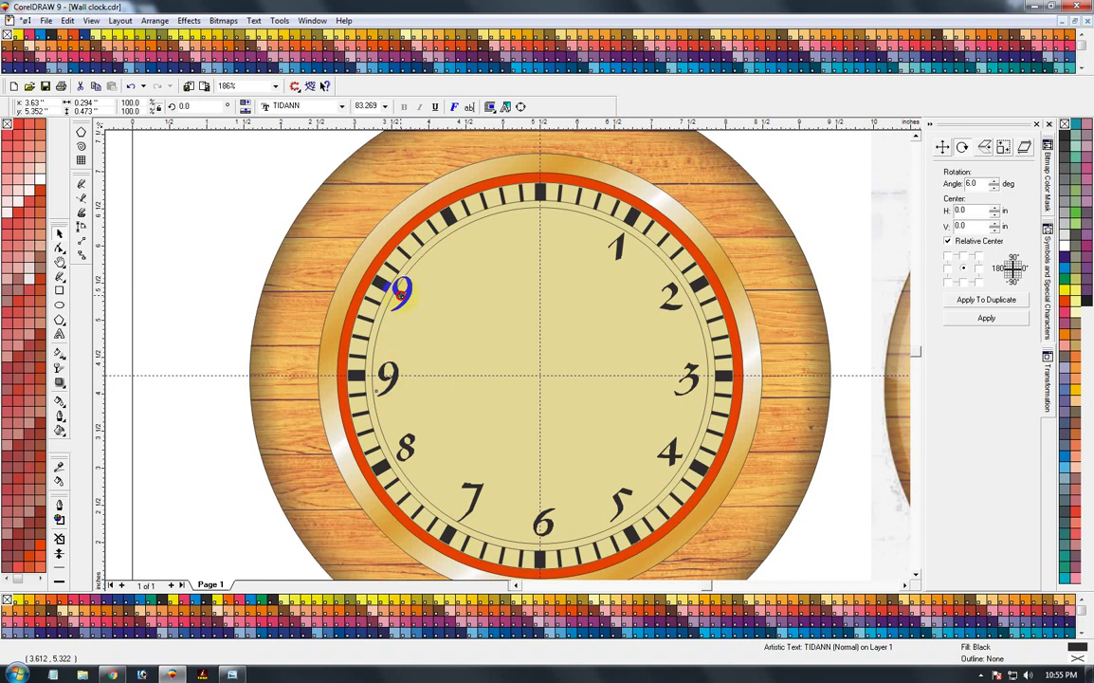
- Duplicate the 9 beside the 10 o'clock mark and change the copy to 10
{"action": "key", "text": "F8"}
{"action": "key", "text": "BackSpace"}
{"action": "type", "text": "10"}
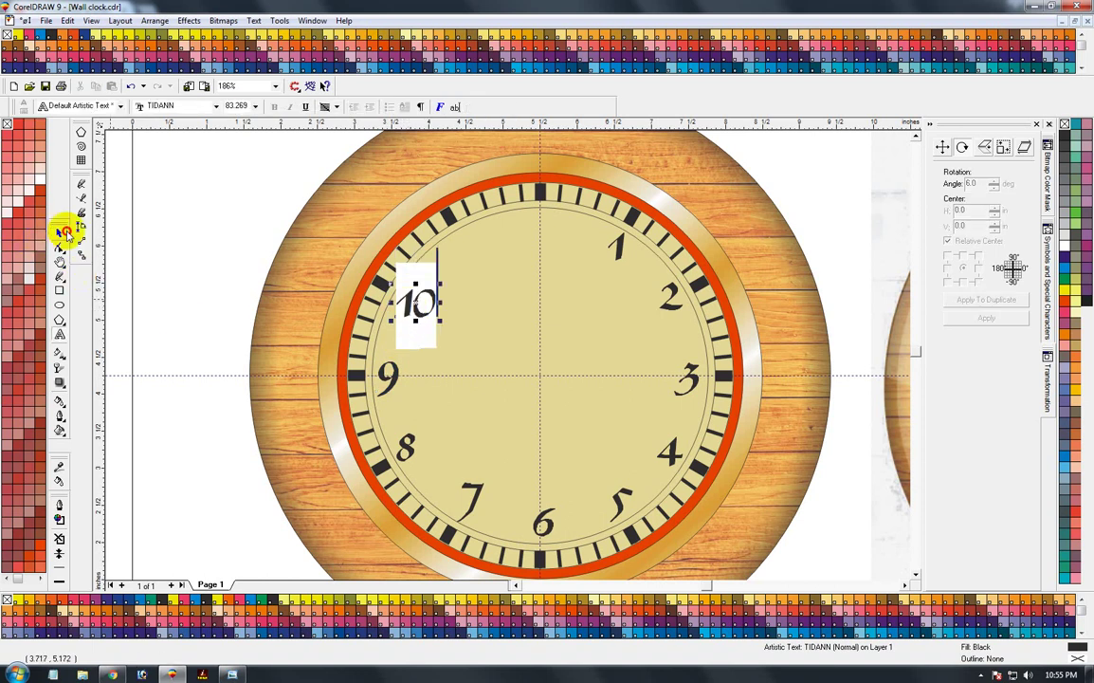
{"action": "left_click", "coordinate": [57, 232]}
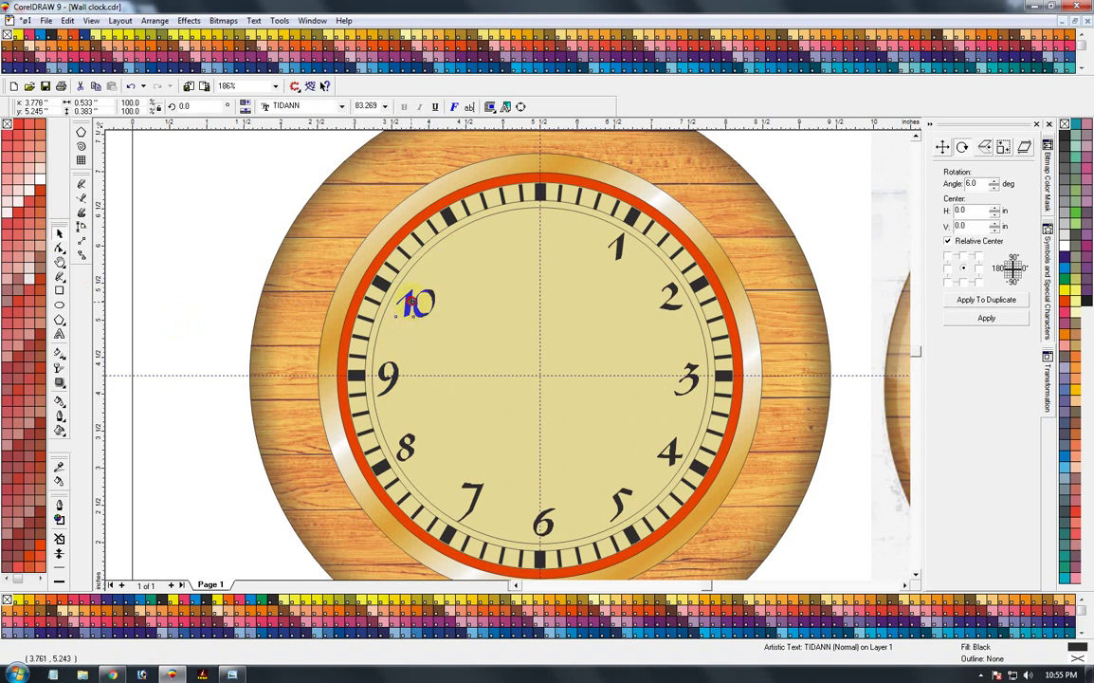
- Copy the 10 numeral to the eleven o'clock position on the dial and change the copy's text to 11
{"action": "left_click_drag", "start_coordinate": [411, 300], "coordinate": [460, 250]}
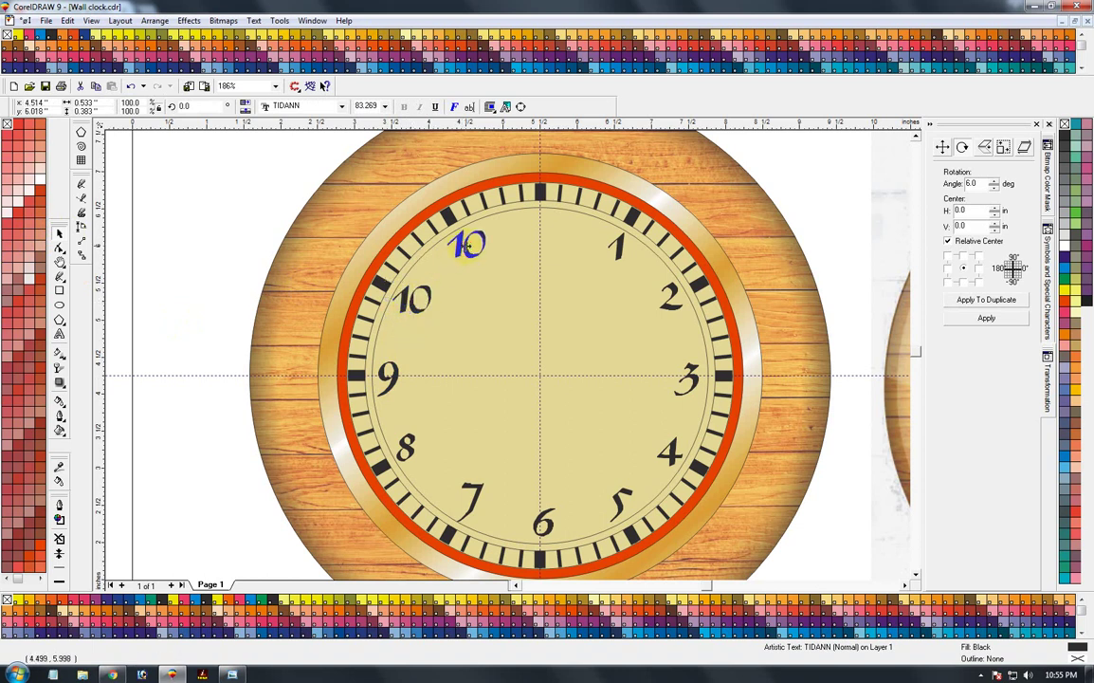
{"action": "double_click", "coordinate": [465, 249]}
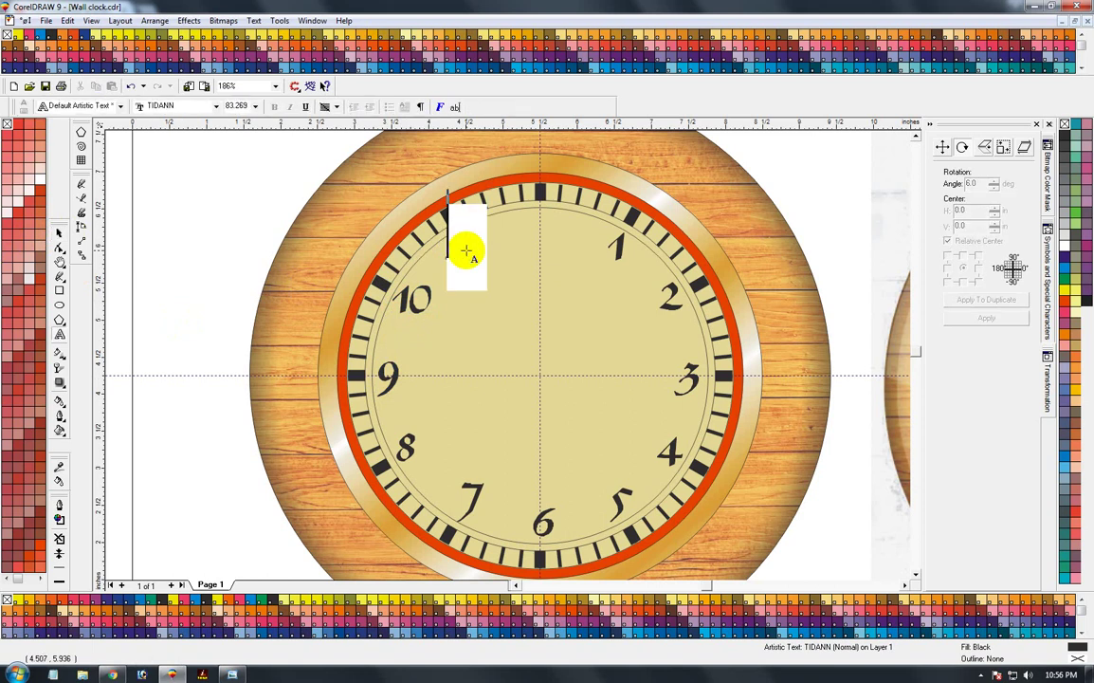
{"action": "left_click", "coordinate": [58, 232]}
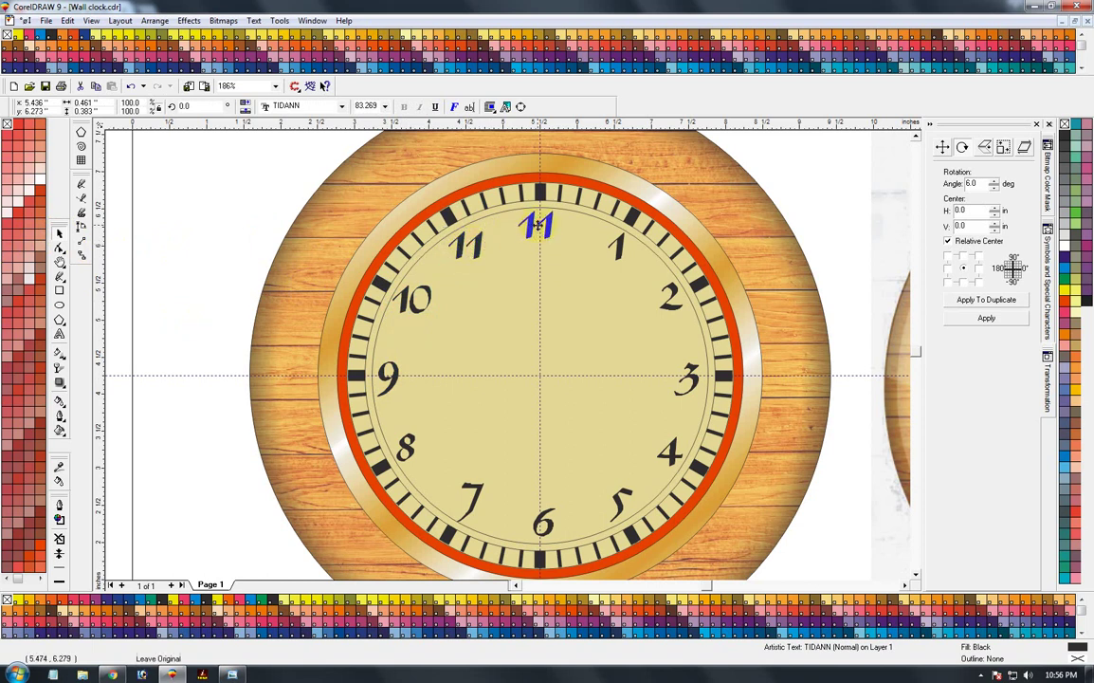
- Change the text of the numeral copy at the twelve o'clock position to 12
{"action": "double_click", "coordinate": [537, 225]}
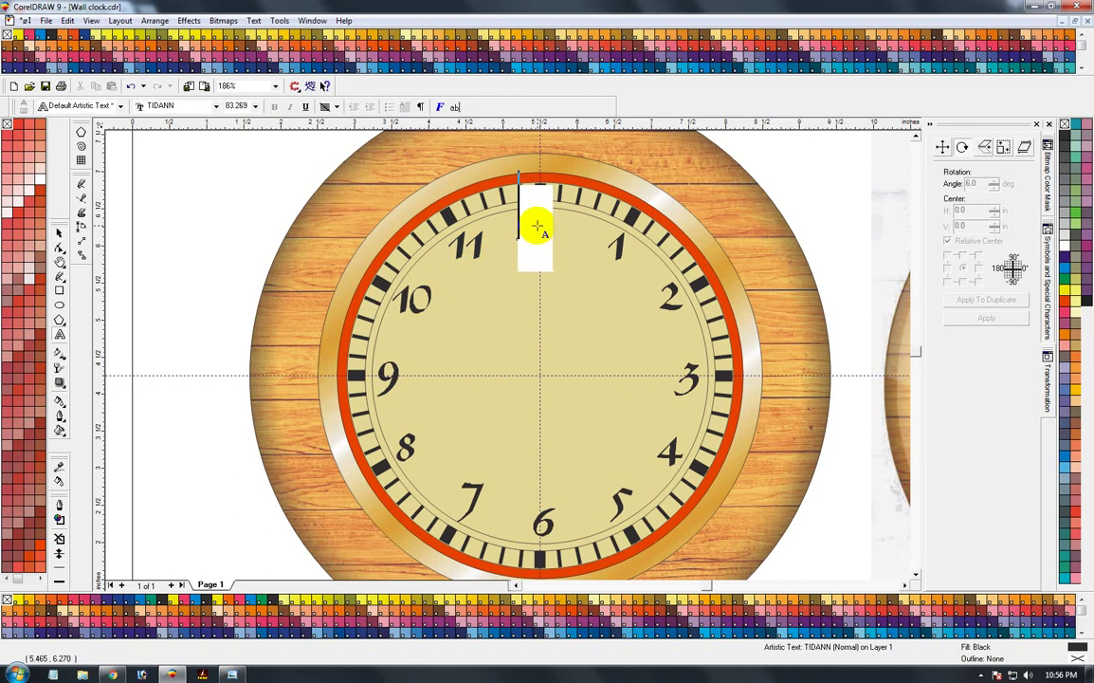
{"action": "type", "text": "12"}
{"action": "left_click", "coordinate": [58, 232]}
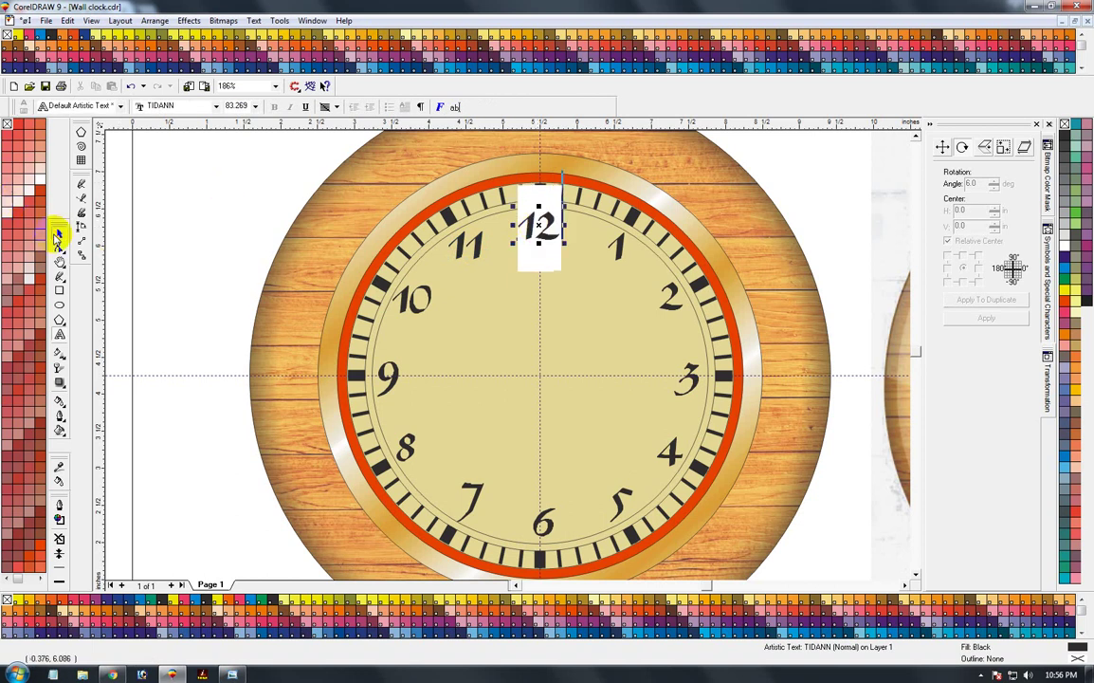
- Center the 12 and 6 numerals horizontally on the inner dial circle
{"action": "left_click", "coordinate": [563, 308], "text": "shift"}
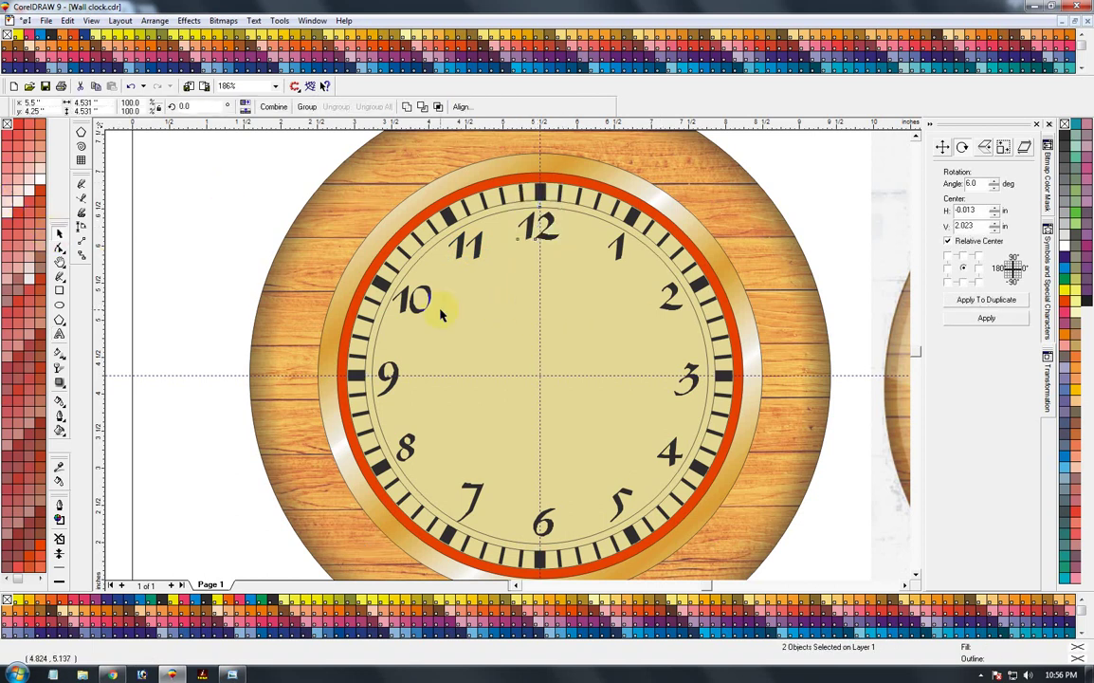
{"action": "left_click", "coordinate": [541, 520]}
{"action": "left_click", "coordinate": [572, 518], "text": "shift"}
{"action": "key", "text": "c"}
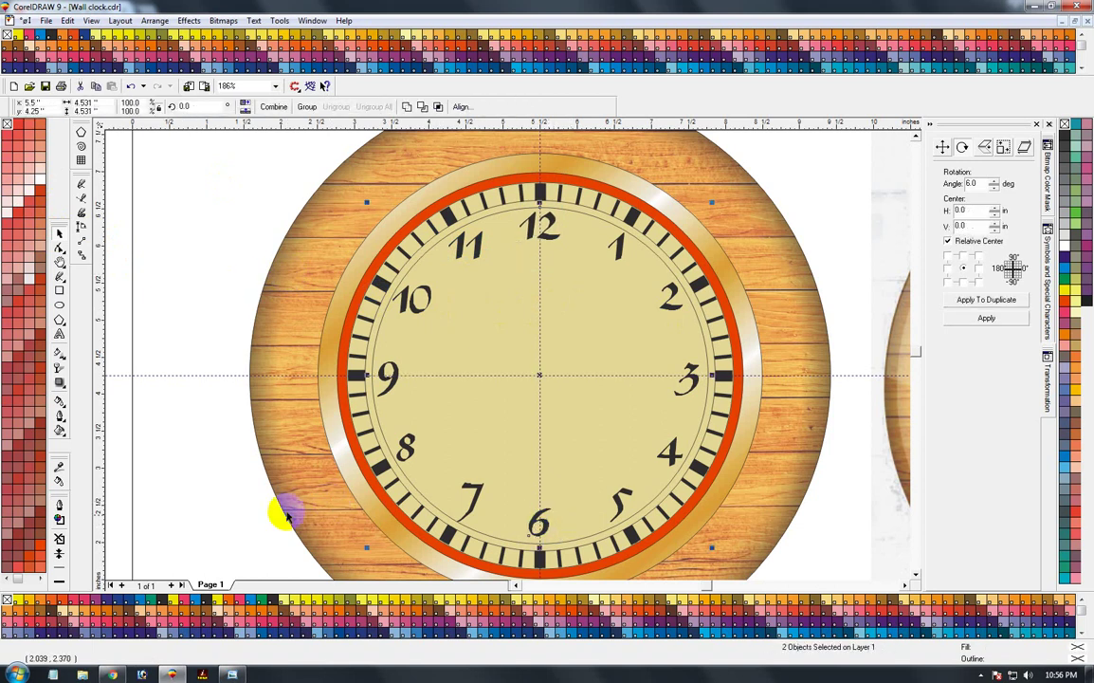
{"action": "left_click", "coordinate": [197, 519]}
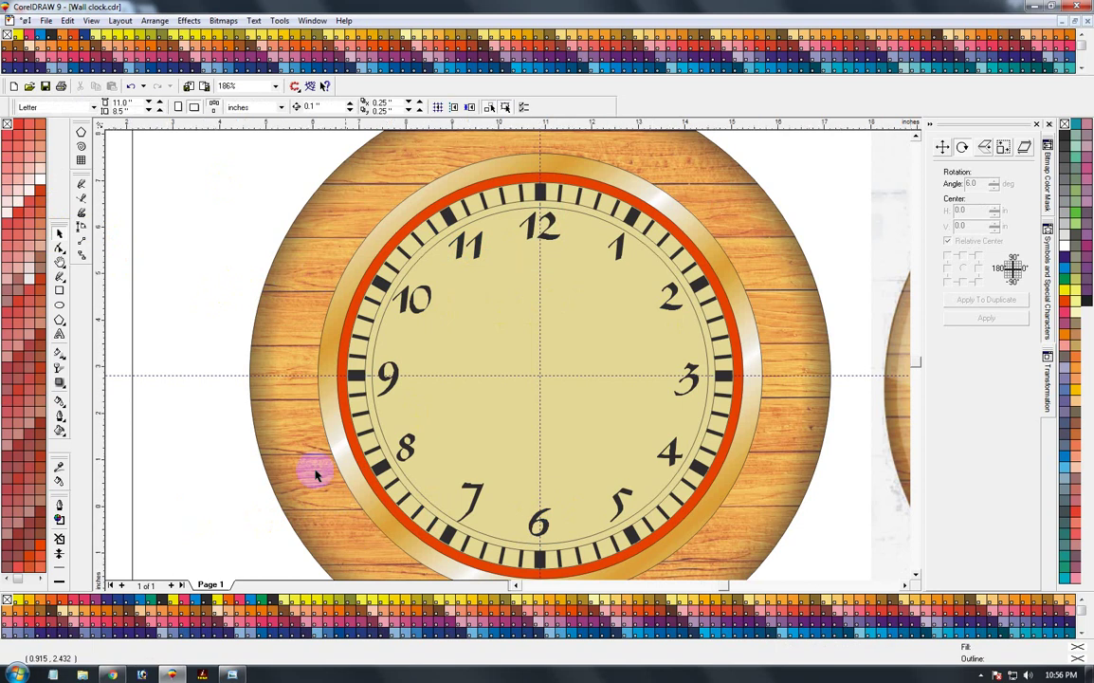
- Draw a circle about 0.145 in across at the guideline intersection in the dial's center and fill it black
{"action": "key", "text": "F3"}
{"action": "key", "text": "F2"}
{"action": "left_click_drag", "start_coordinate": [135, 166], "coordinate": [464, 465]}
{"action": "key", "text": "F3"}
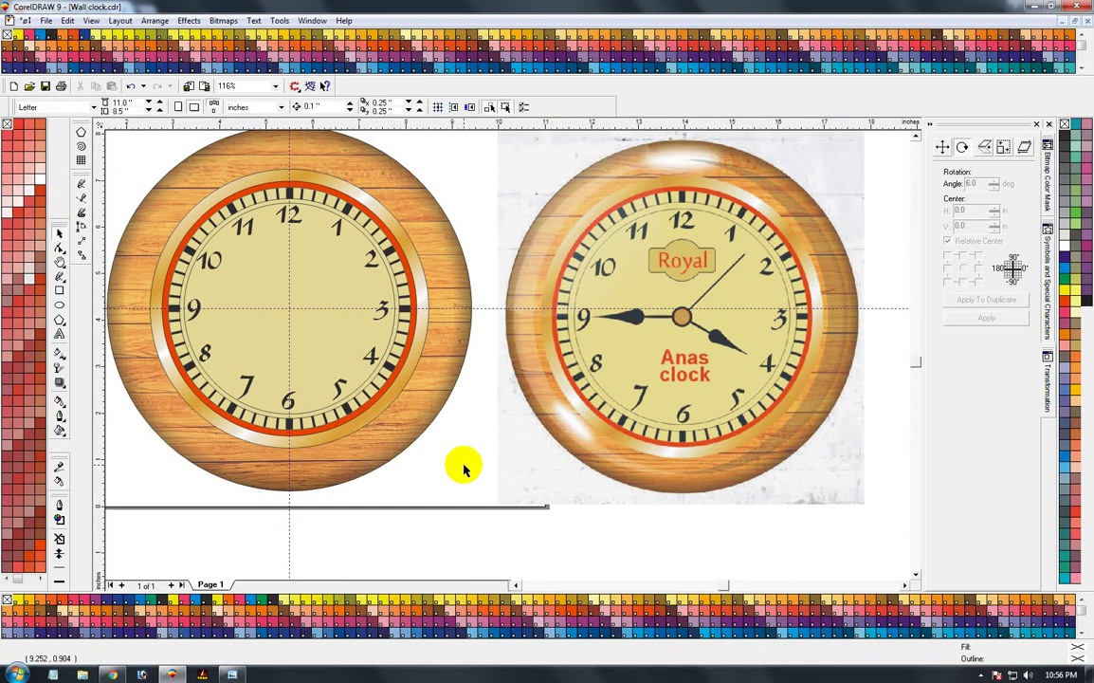
{"action": "key", "text": "F2"}
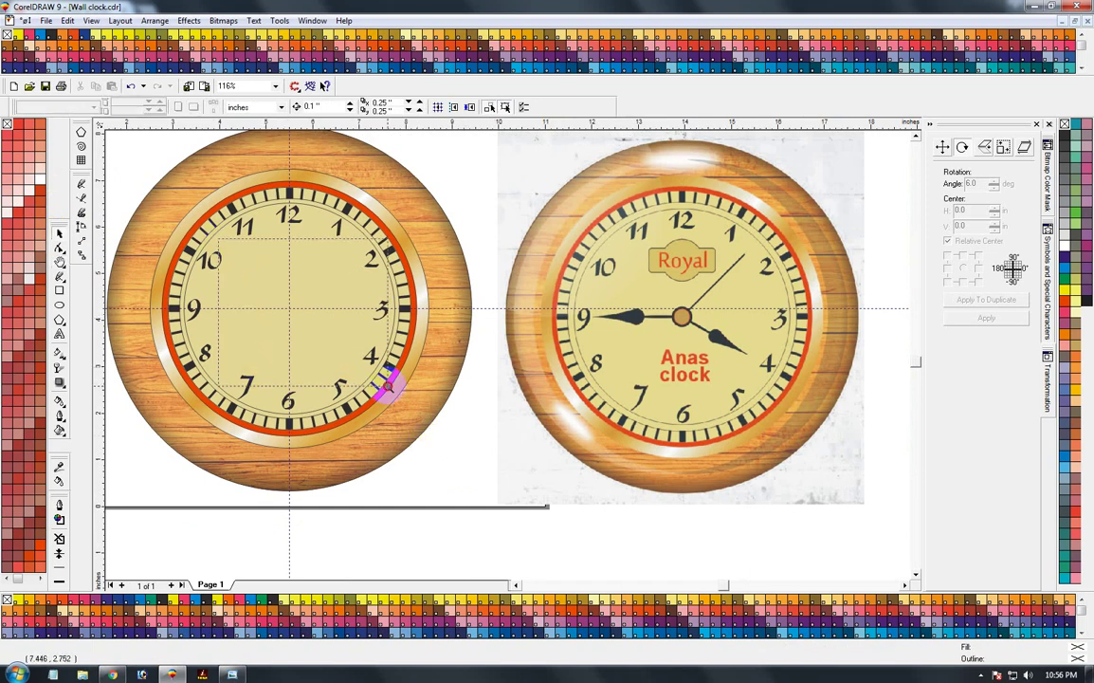
{"action": "left_click", "coordinate": [276, 390]}
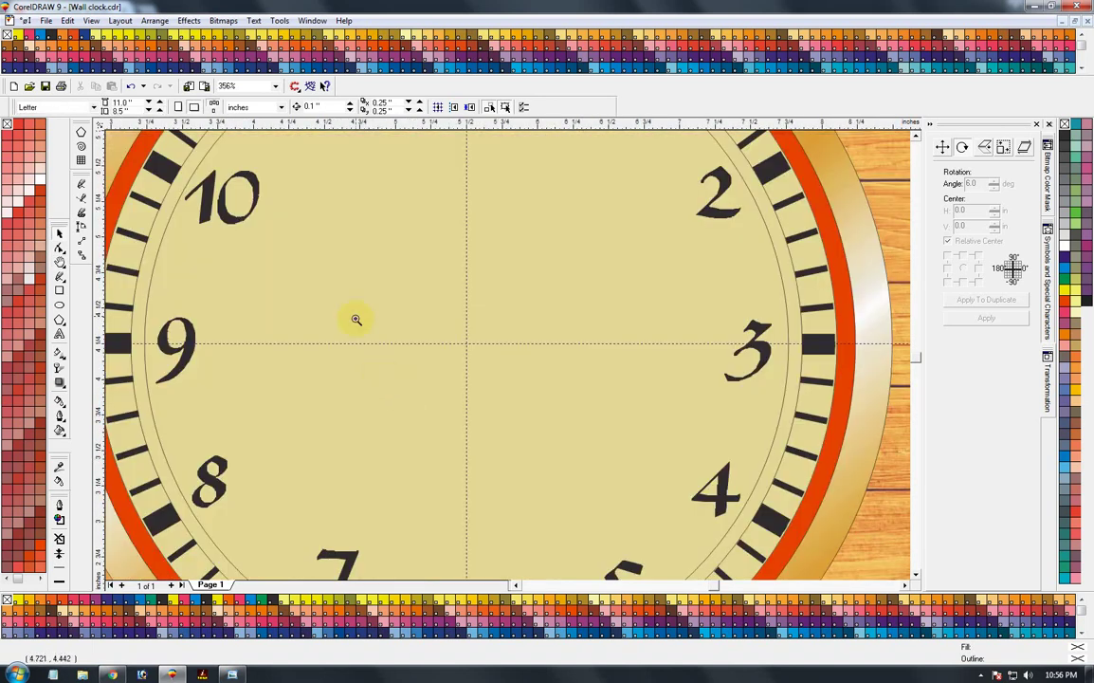
{"action": "key", "text": "F2"}
{"action": "left_click_drag", "start_coordinate": [385, 278], "coordinate": [625, 428]}
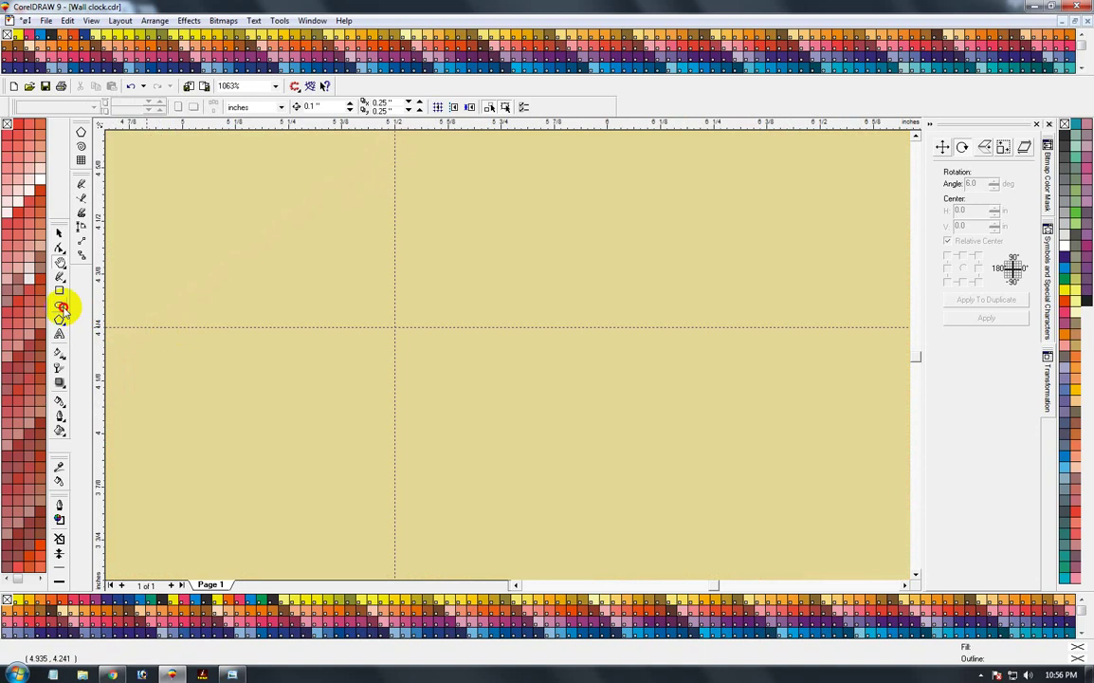
{"action": "left_click", "coordinate": [59, 305]}
{"action": "left_click_drag", "start_coordinate": [417, 342], "coordinate": [431, 357]}
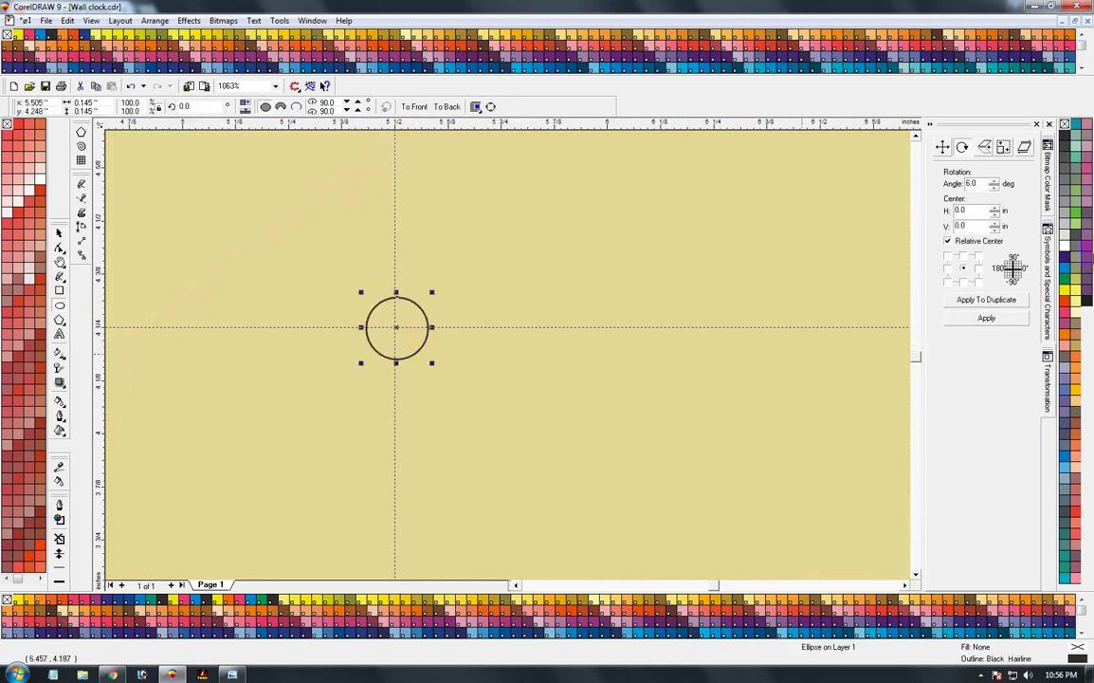
{"action": "left_click", "coordinate": [1066, 138]}
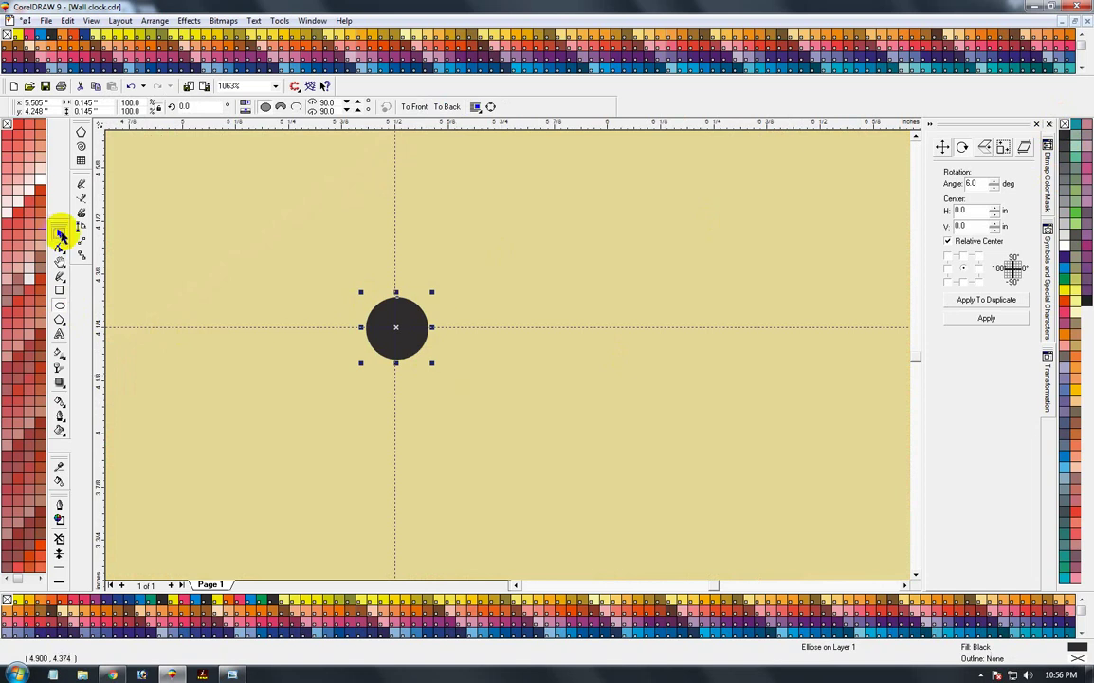
- Align the small black circle to the exact center of the inner dial circle
{"action": "left_click", "coordinate": [596, 472], "text": "shift"}
{"action": "key", "text": "F3"}
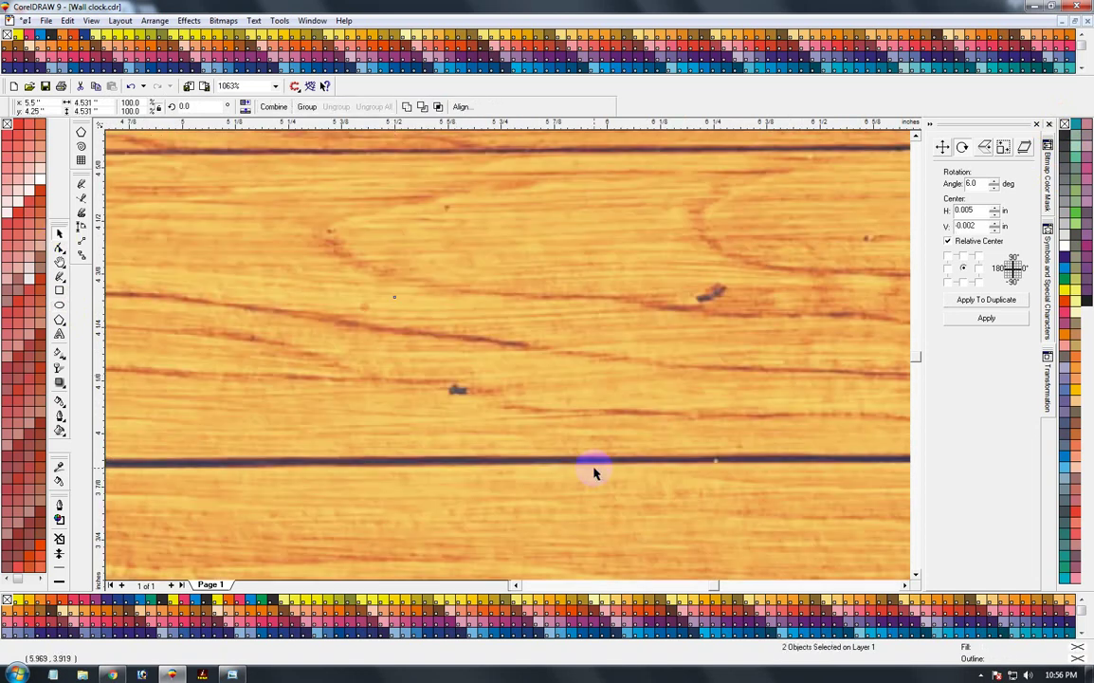
{"action": "scroll", "coordinate": [402, 471], "scroll_direction": "down", "scroll_amount": 3}
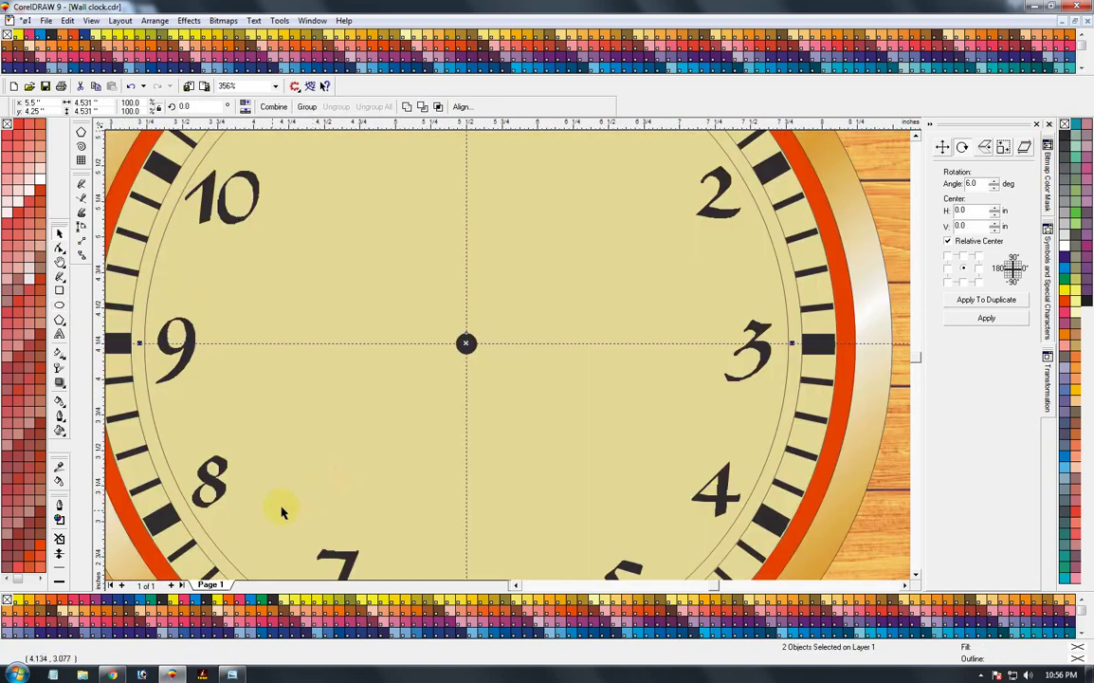
{"action": "scroll", "coordinate": [268, 512], "scroll_direction": "down", "scroll_amount": 2}
{"action": "left_click", "coordinate": [186, 536]}
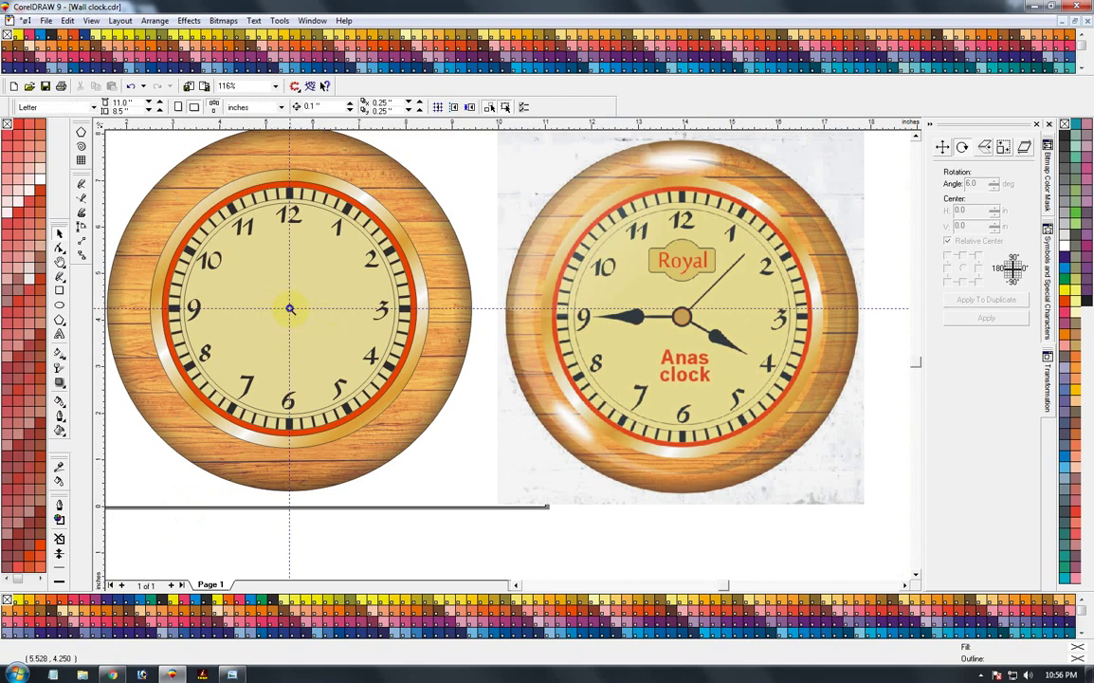
- Enlarge the black hub circle around its center to about 0.431 in, using wireframe view to select it
{"action": "scroll", "coordinate": [274, 344], "scroll_direction": "up", "scroll_amount": 5}
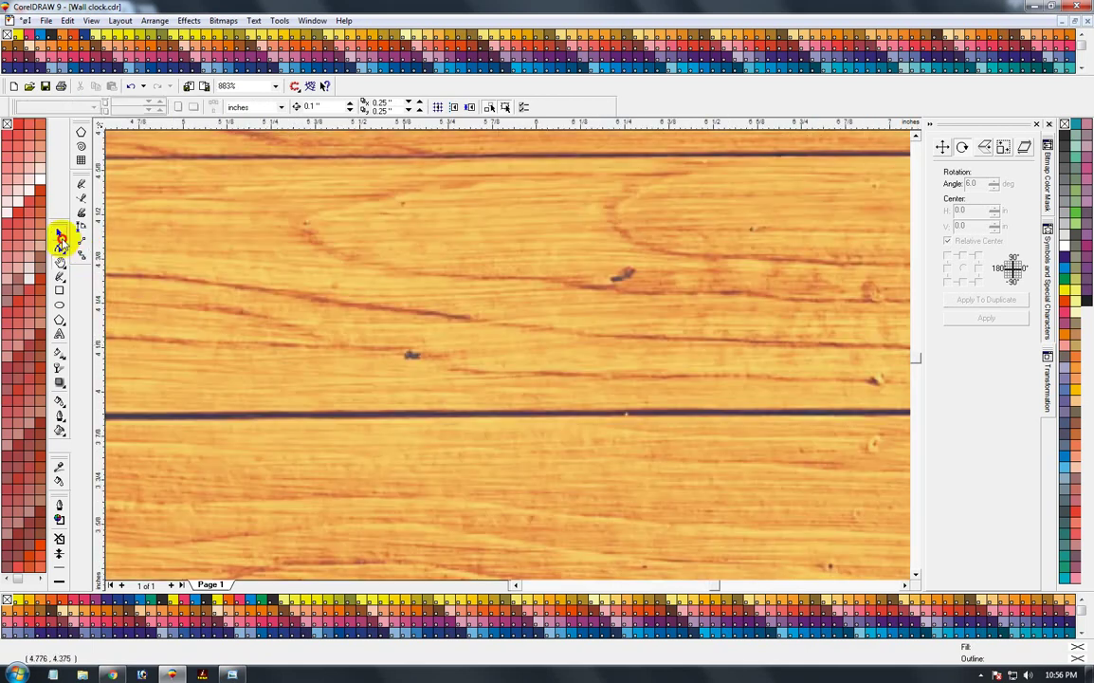
{"action": "key", "text": "shift+F9"}
{"action": "left_click", "coordinate": [374, 316]}
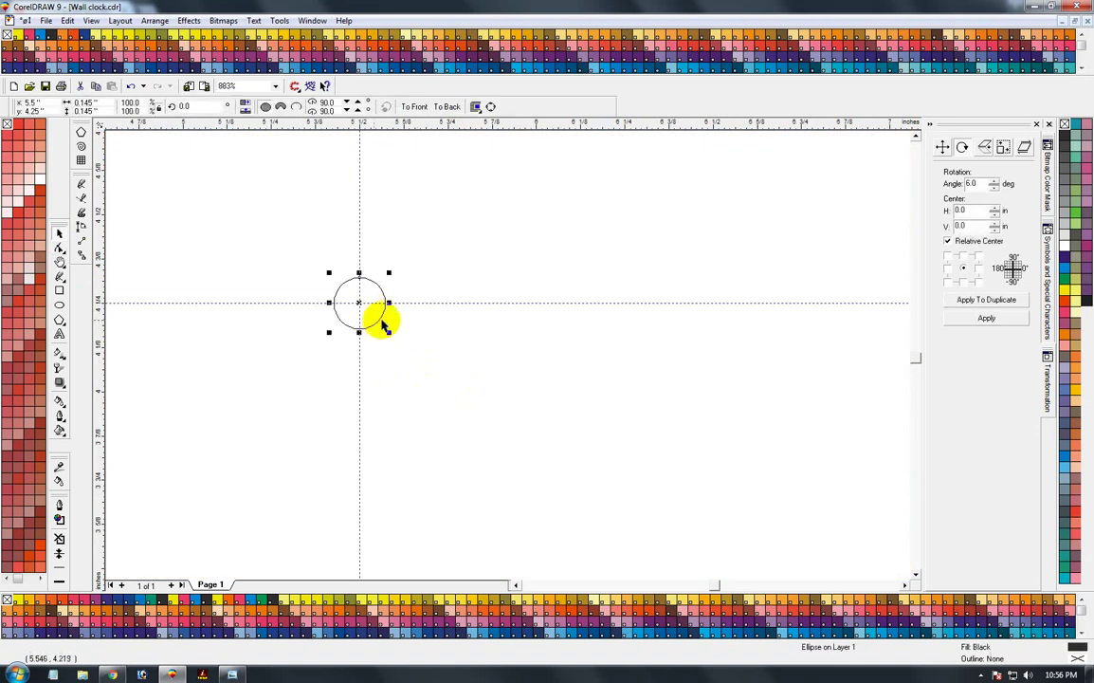
{"action": "left_click_drag", "start_coordinate": [385, 330], "coordinate": [449, 385]}
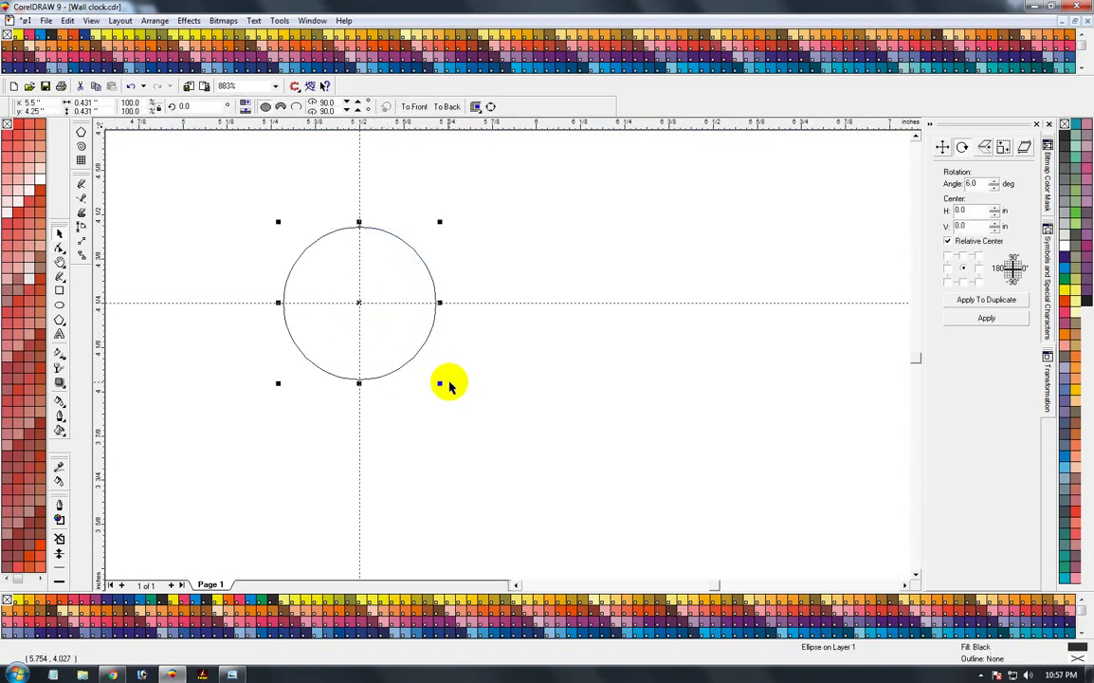
{"action": "key", "text": "F3"}
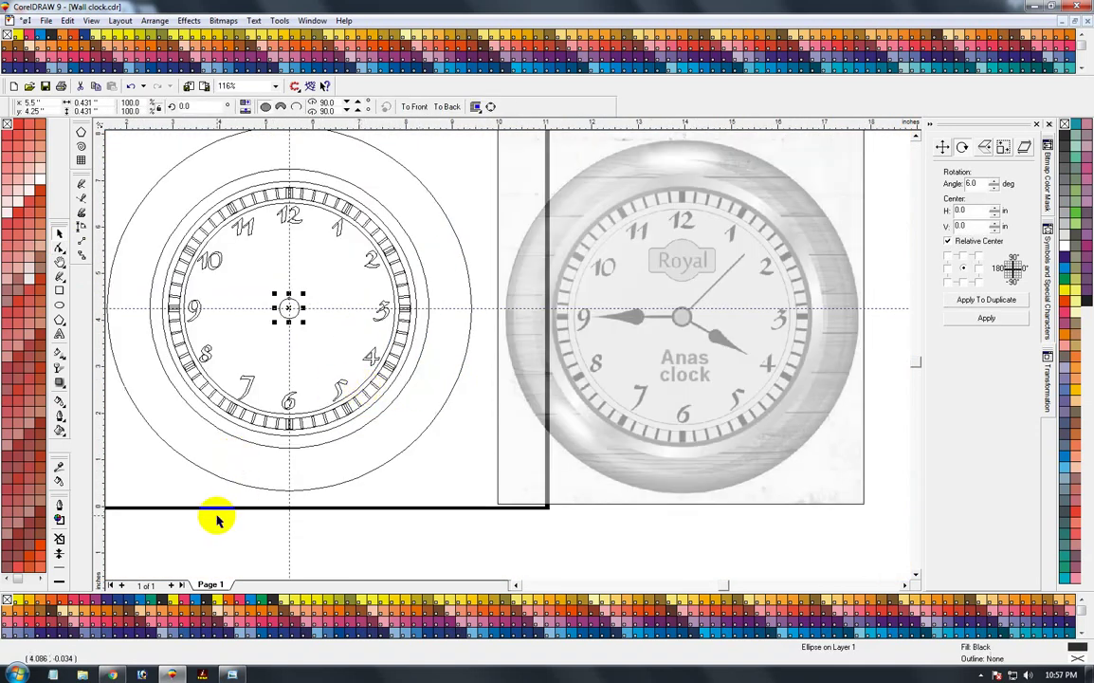
{"action": "key", "text": "shift+F9"}
{"action": "left_click", "coordinate": [215, 519]}
{"action": "key", "text": "F3"}
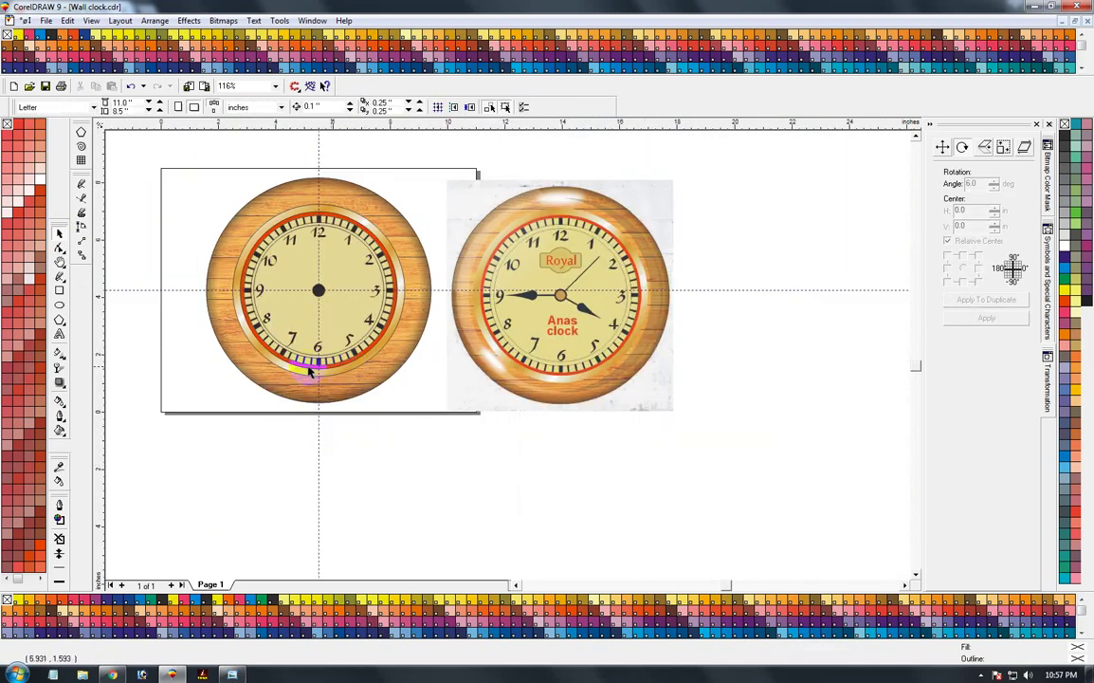
- Move the reference clock bitmap farther right, away from the clock being drawn
{"action": "key", "text": "F2"}
{"action": "left_click_drag", "start_coordinate": [141, 165], "coordinate": [386, 375]}
{"action": "key", "text": "space"}
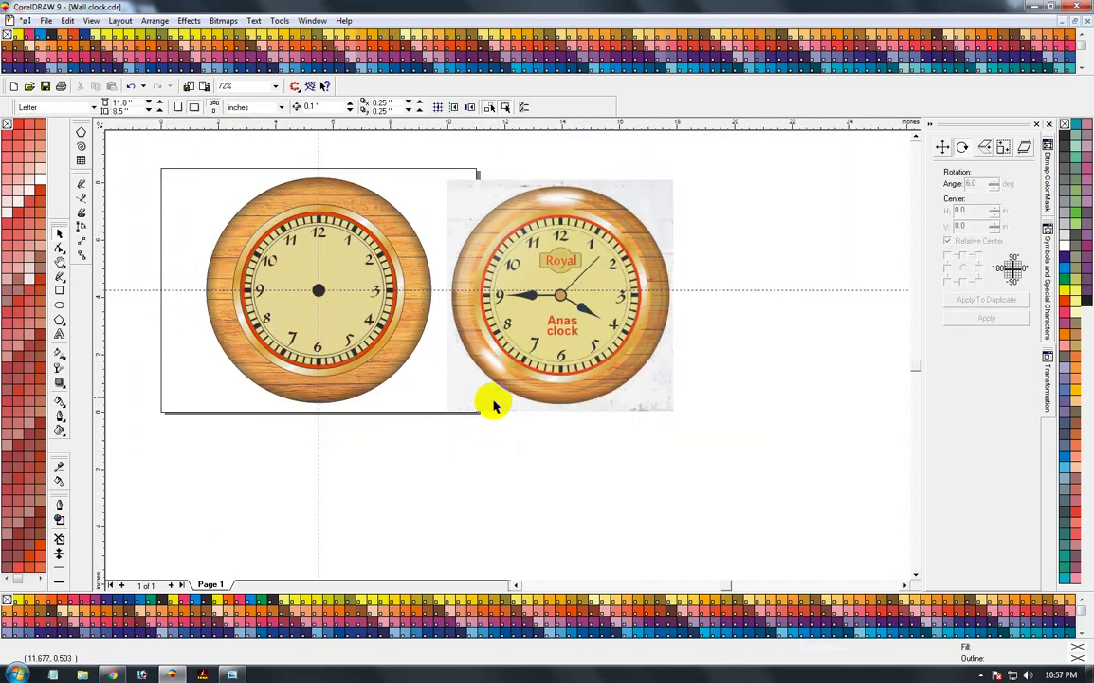
{"action": "left_click_drag", "start_coordinate": [512, 363], "coordinate": [764, 366]}
{"action": "key", "text": "F3"}
{"action": "key", "text": "F3"}
- Draw a tall rectangle about 2.4 by 4.9 in on the empty area left of the page
{"action": "key", "text": "F2"}
{"action": "left_click_drag", "start_coordinate": [174, 144], "coordinate": [413, 352]}
{"action": "left_click", "coordinate": [412, 351]}
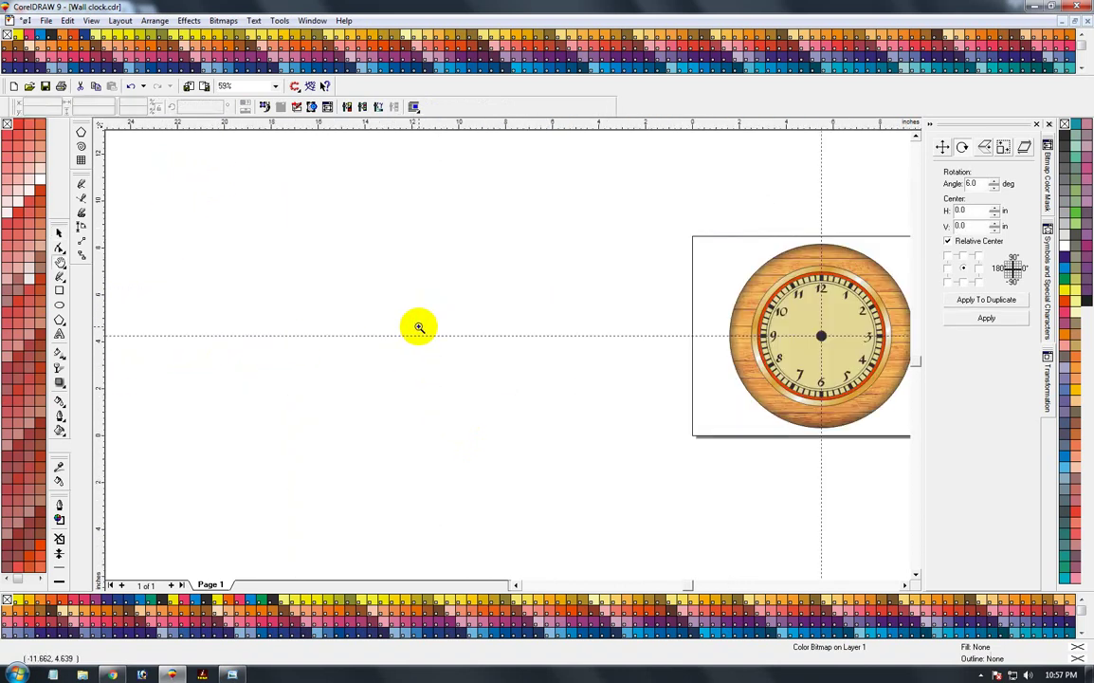
{"action": "left_click", "coordinate": [59, 290]}
{"action": "left_click_drag", "start_coordinate": [452, 202], "coordinate": [510, 315]}
{"action": "key", "text": "F2"}
{"action": "left_click_drag", "start_coordinate": [411, 185], "coordinate": [550, 348]}
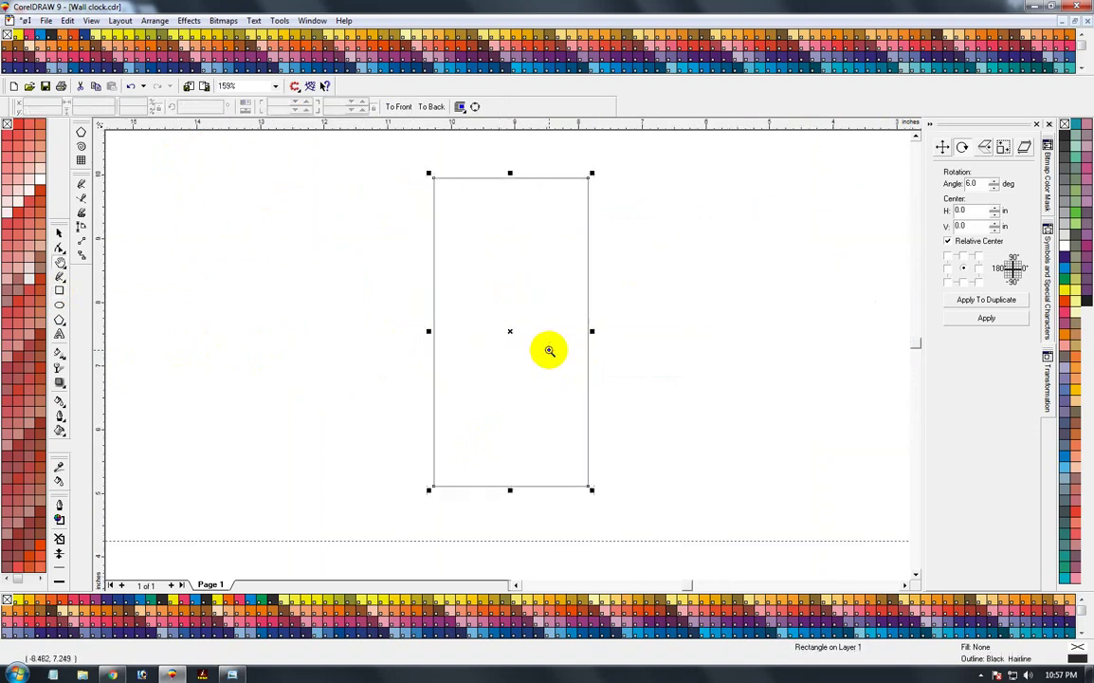
- Convert the rectangle to curves, add a node midway on its upper edge and delete both upper corner nodes to form a triangle
{"action": "key", "text": "ctrl+q"}
{"action": "key", "text": "F10"}
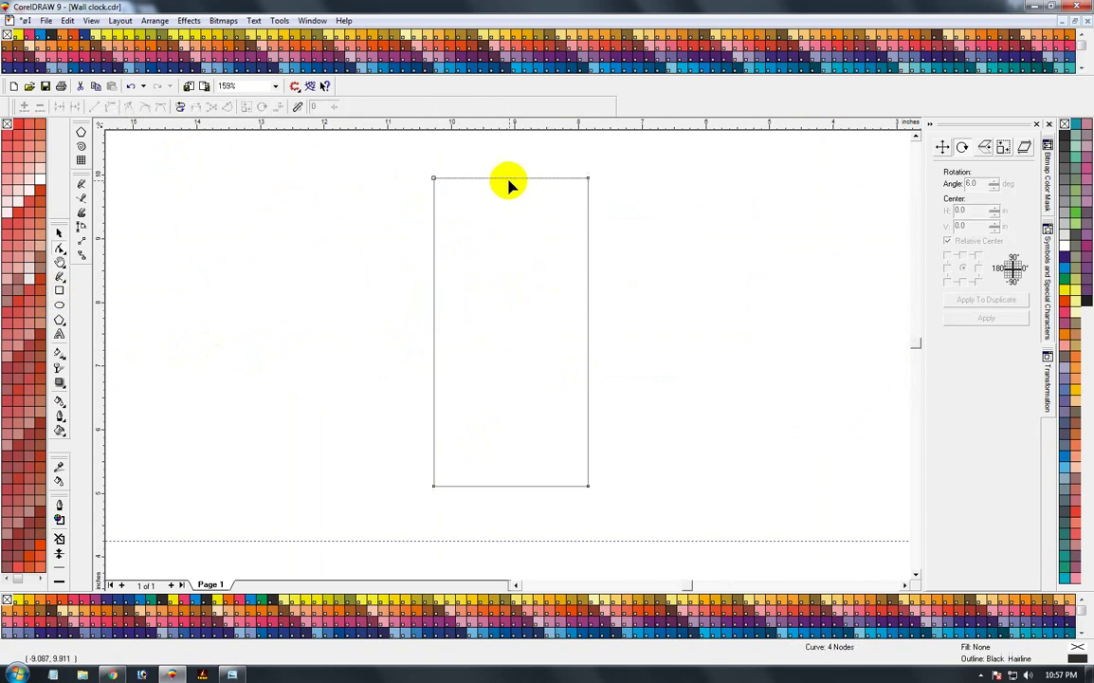
{"action": "double_click", "coordinate": [509, 180]}
{"action": "key", "text": "Delete"}
{"action": "left_click_drag", "start_coordinate": [554, 161], "coordinate": [602, 197]}
{"action": "key", "text": "Delete"}
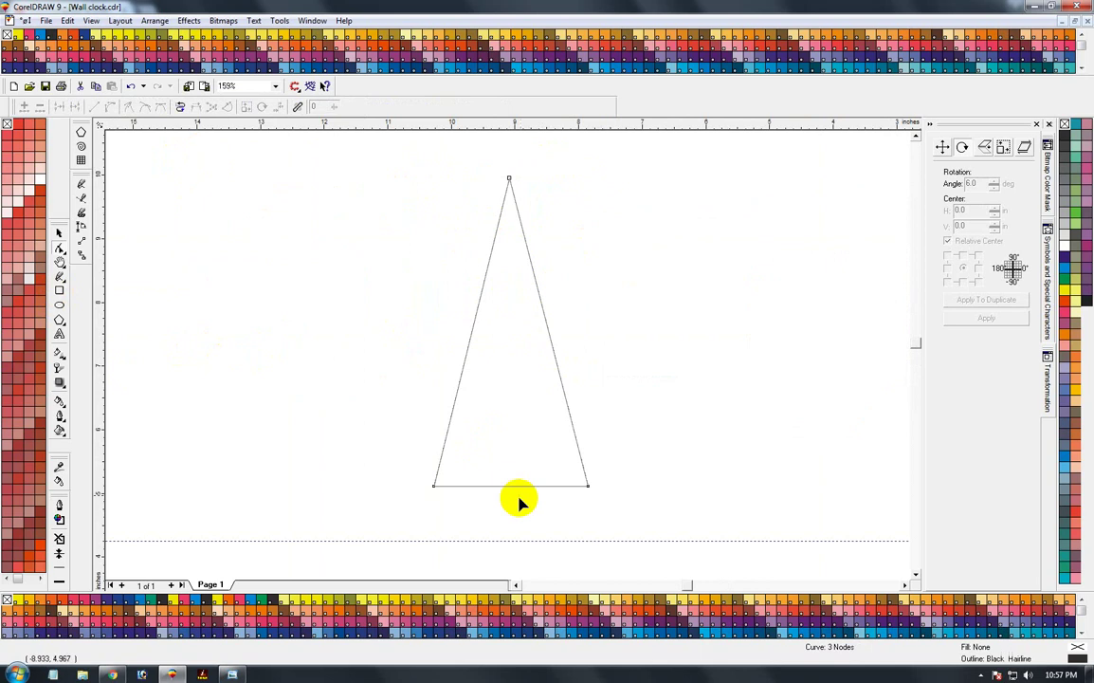
- Convert the triangle's base to a curve and bulge it downward into an evenly rounded teardrop end
{"action": "right_click", "coordinate": [520, 488]}
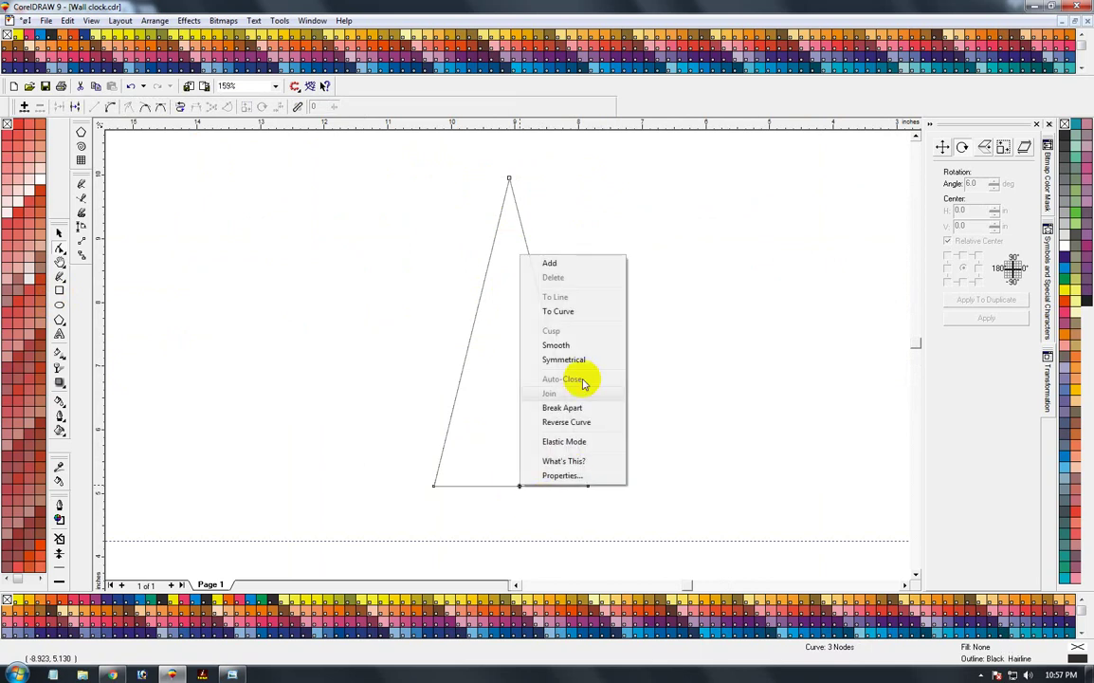
{"action": "left_click", "coordinate": [574, 311]}
{"action": "left_click_drag", "start_coordinate": [485, 487], "coordinate": [414, 569]}
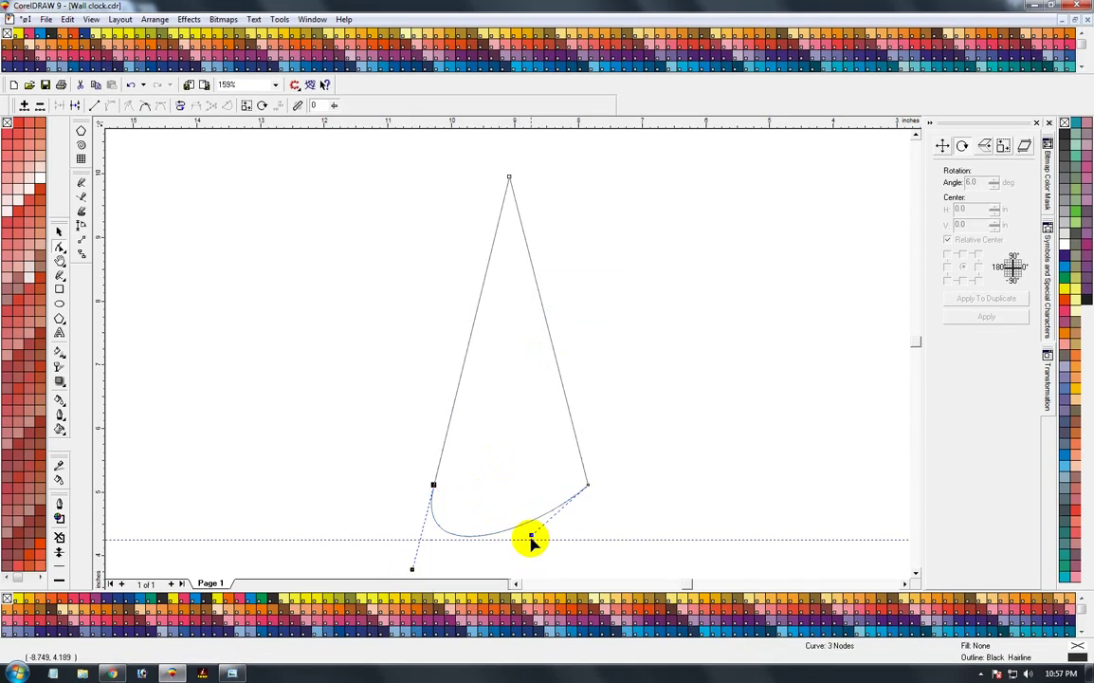
{"action": "left_click_drag", "start_coordinate": [531, 538], "coordinate": [595, 530]}
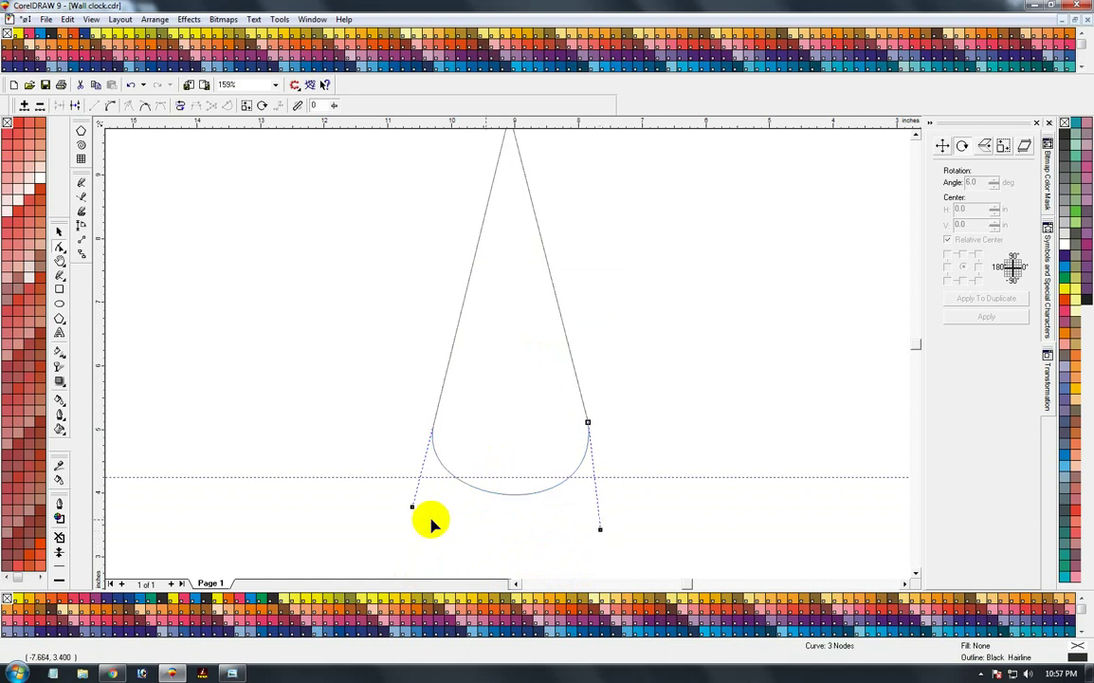
{"action": "left_click_drag", "start_coordinate": [413, 509], "coordinate": [409, 519]}
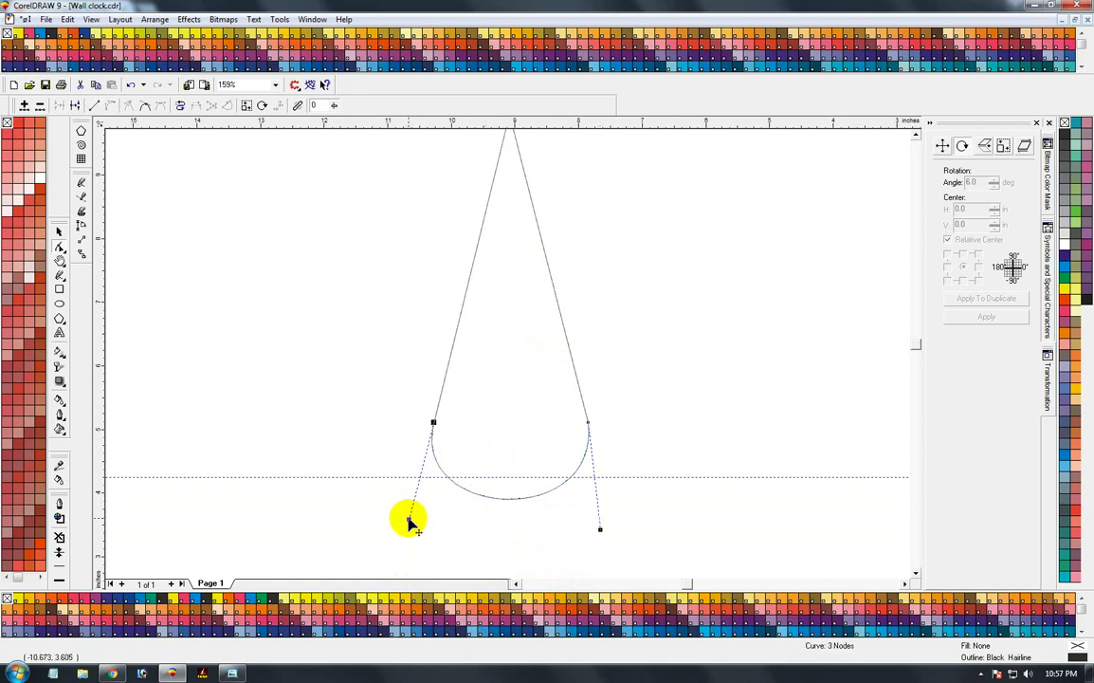
- Move the teardrop shape slightly down and paste a copy of it in place
{"action": "left_click", "coordinate": [59, 230]}
{"action": "left_click_drag", "start_coordinate": [477, 349], "coordinate": [481, 380]}
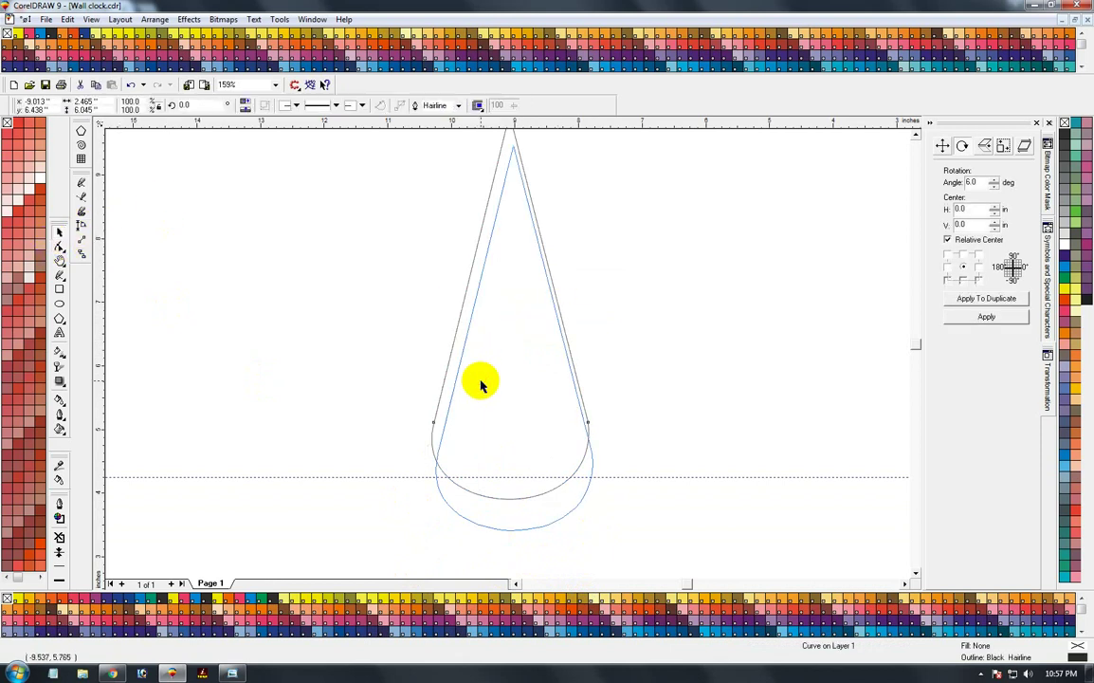
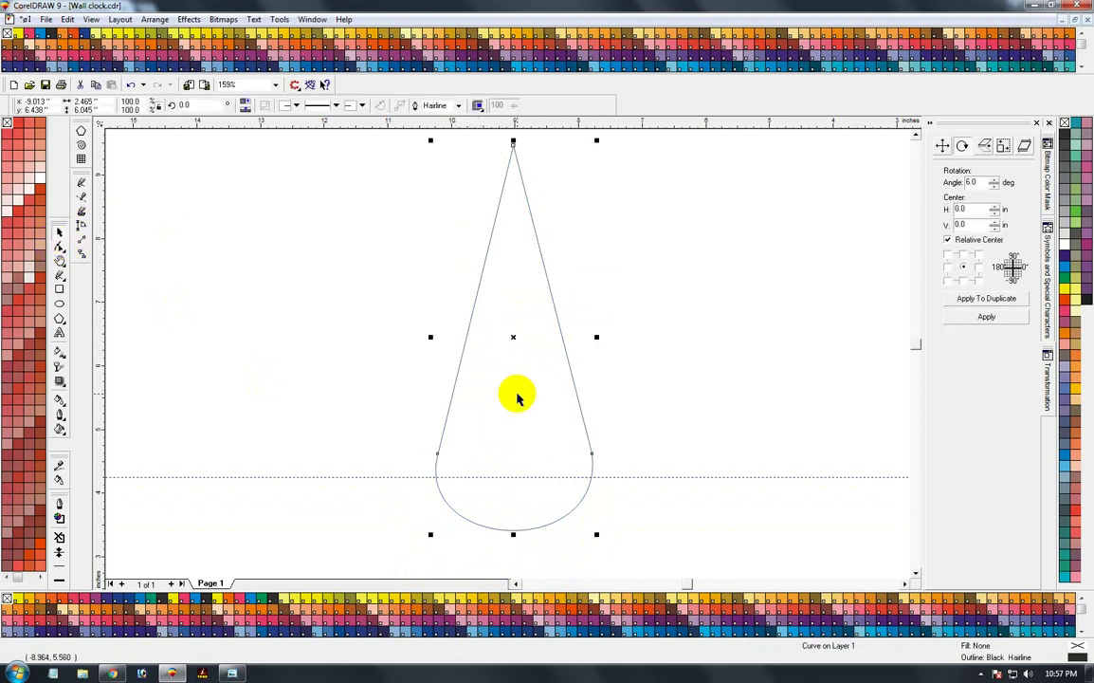
{"action": "key", "text": "ctrl+c"}
{"action": "key", "text": "ctrl+v"}
- Convert both straight sides of the teardrop to curves and bend them inward into matching concave sides
{"action": "key", "text": "F10"}
{"action": "right_click", "coordinate": [477, 290]}
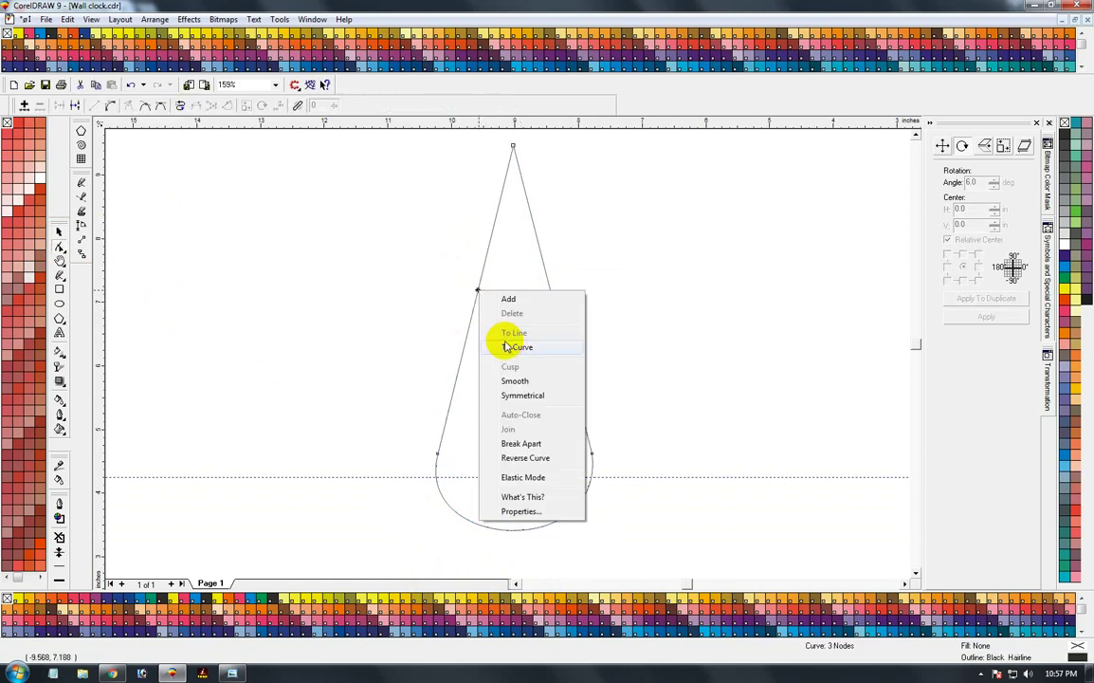
{"action": "left_click", "coordinate": [512, 346]}
{"action": "left_click_drag", "start_coordinate": [463, 349], "coordinate": [474, 396]}
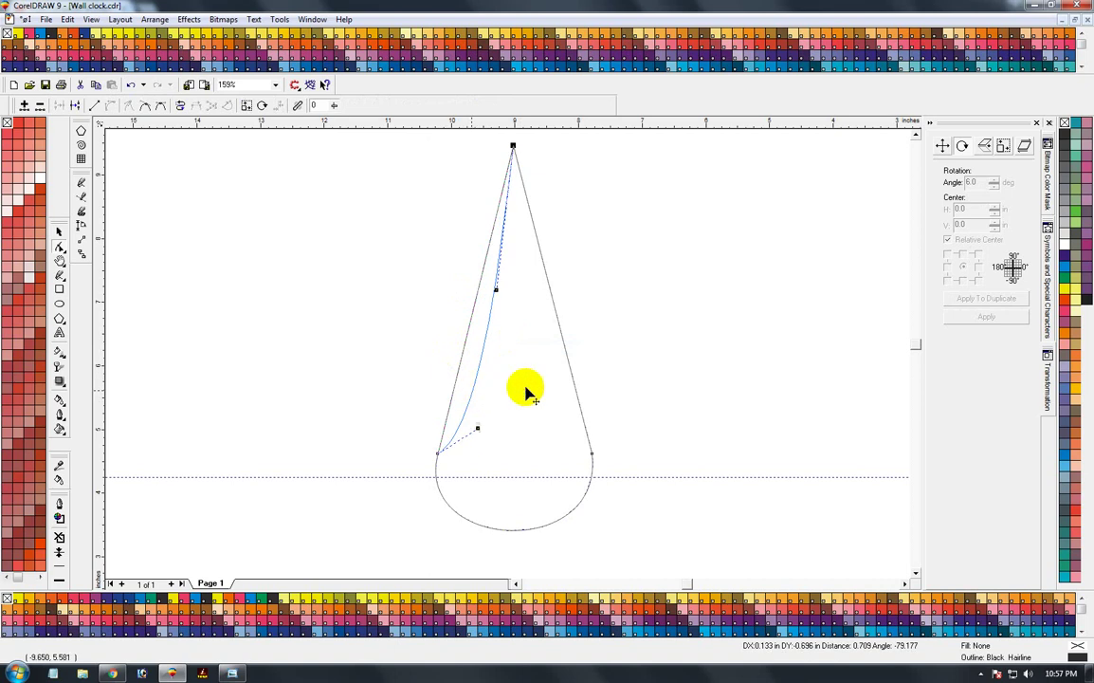
{"action": "right_click", "coordinate": [570, 370]}
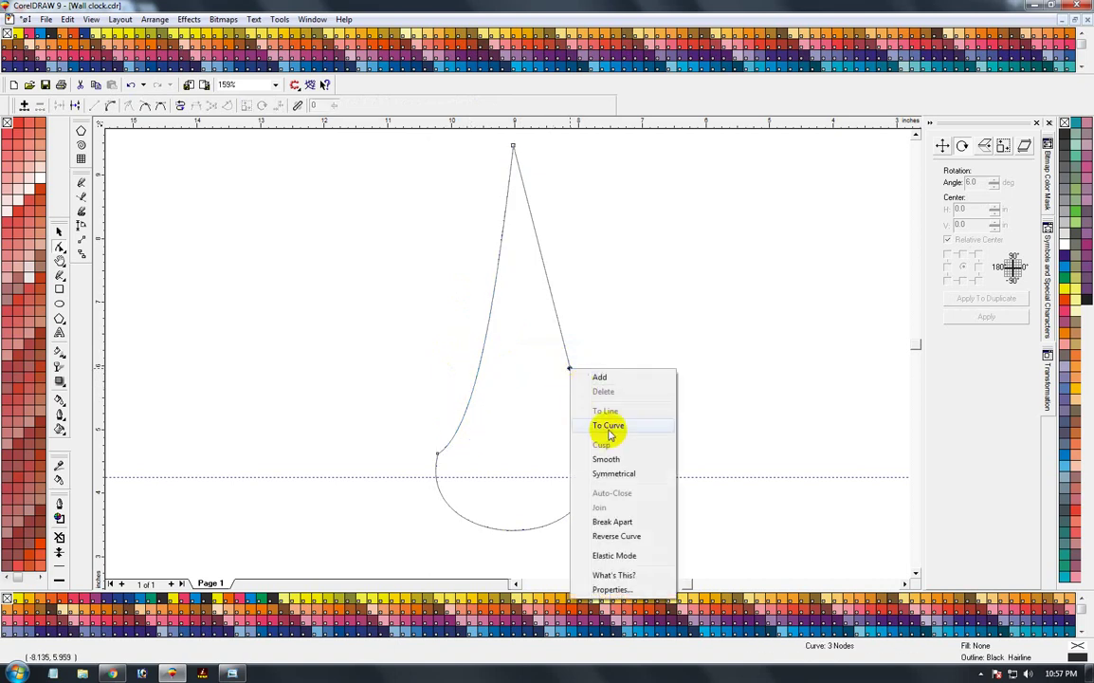
{"action": "left_click", "coordinate": [607, 424]}
{"action": "mouse_move", "coordinate": [573, 388]}
{"action": "left_mouse_down"}
{"action": "mouse_move", "coordinate": [559, 409]}
{"action": "mouse_move", "coordinate": [556, 391]}
{"action": "left_mouse_up"}
{"action": "left_click_drag", "start_coordinate": [481, 353], "coordinate": [479, 345]}
{"action": "left_click", "coordinate": [437, 453]}
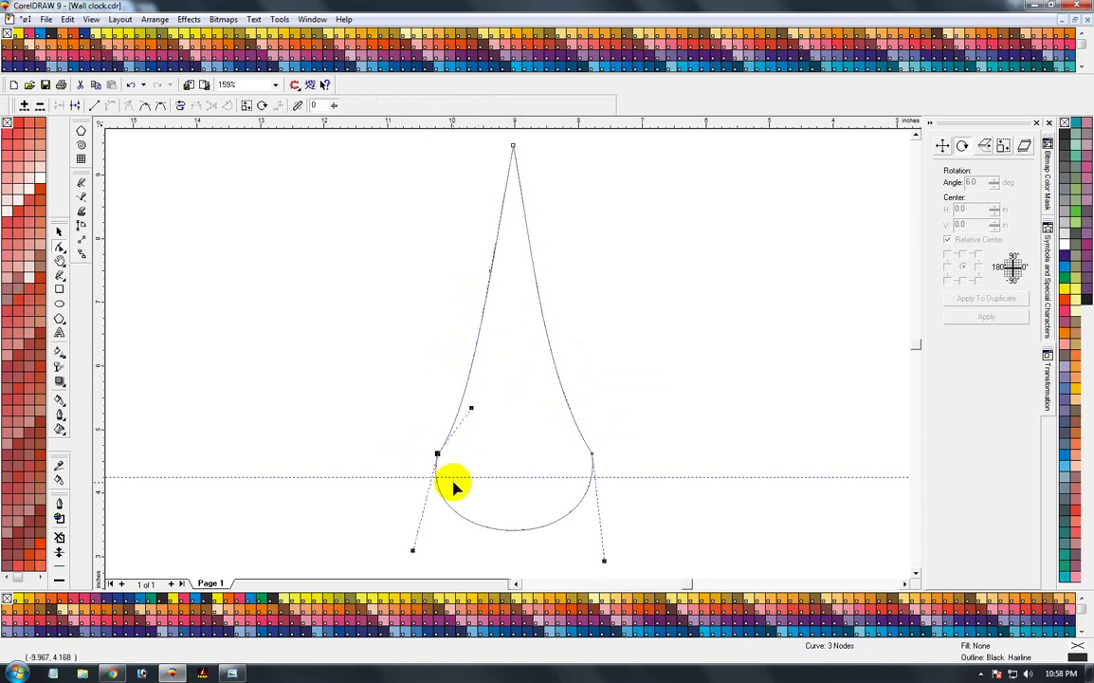
{"action": "key", "text": "Delete"}
{"action": "key", "text": "ctrl+z"}
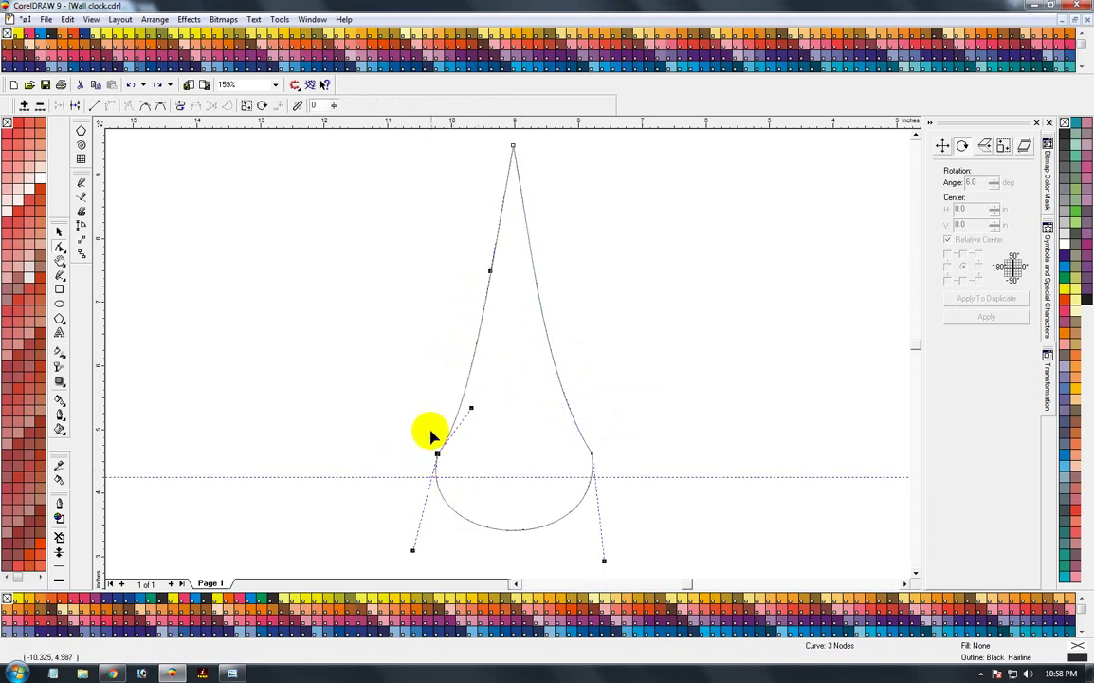
- Round both shoulders of the teardrop by adding nodes above and below each side corner and deleting the corner nodes between them
{"action": "double_click", "coordinate": [450, 437]}
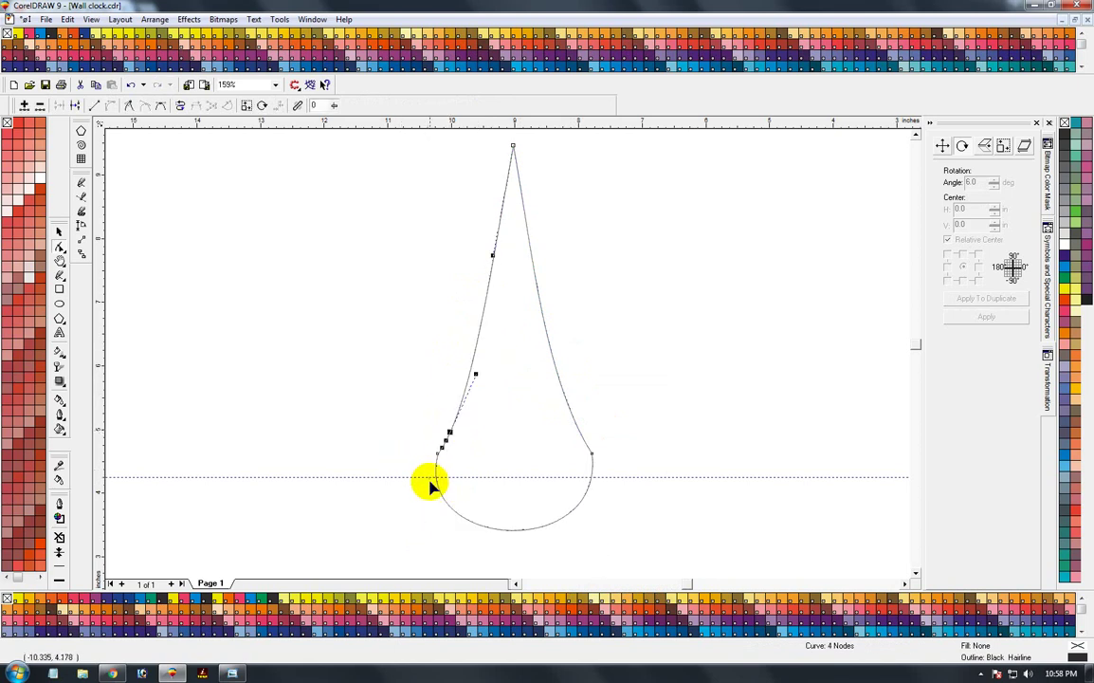
{"action": "double_click", "coordinate": [438, 485]}
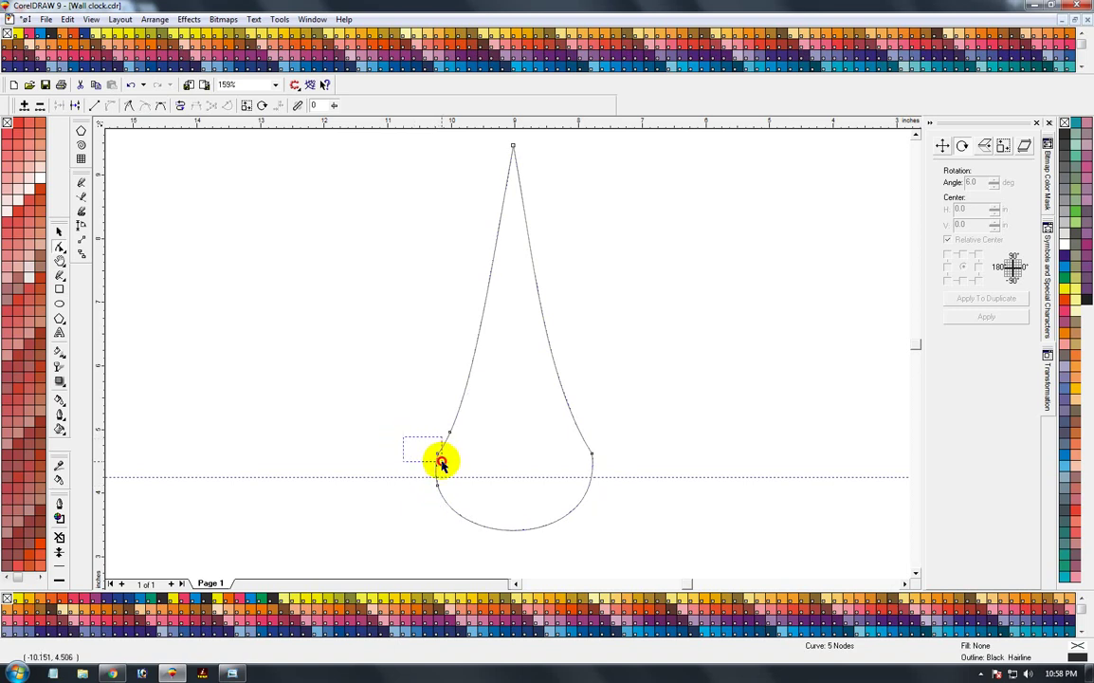
{"action": "key", "text": "Delete"}
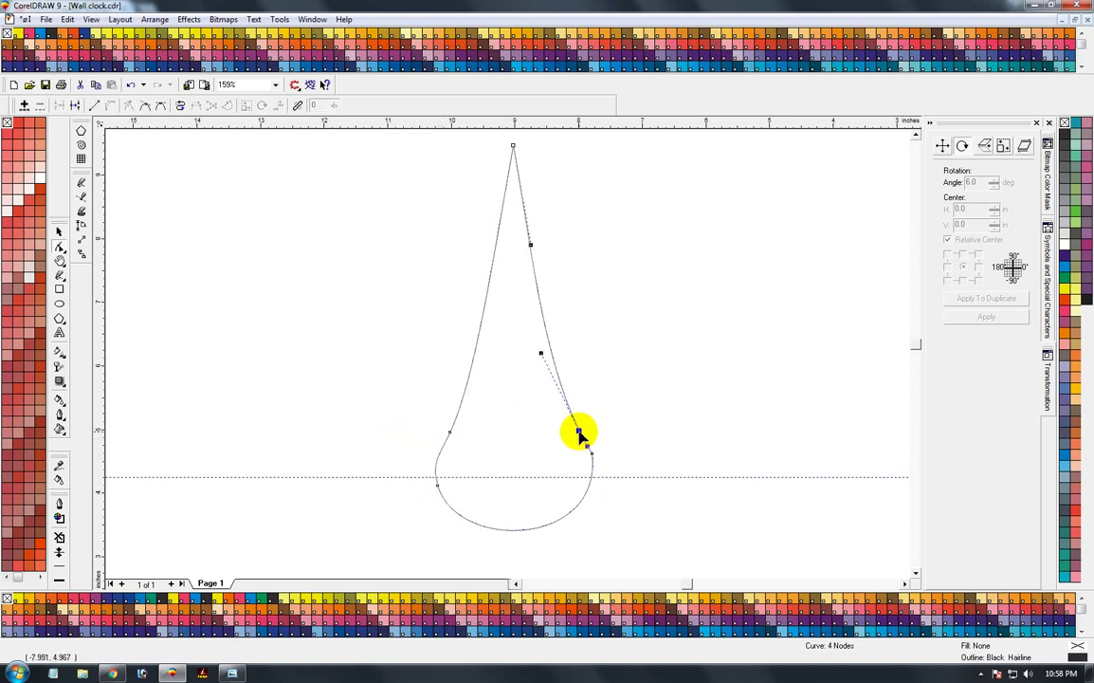
{"action": "double_click", "coordinate": [579, 433]}
{"action": "double_click", "coordinate": [587, 460]}
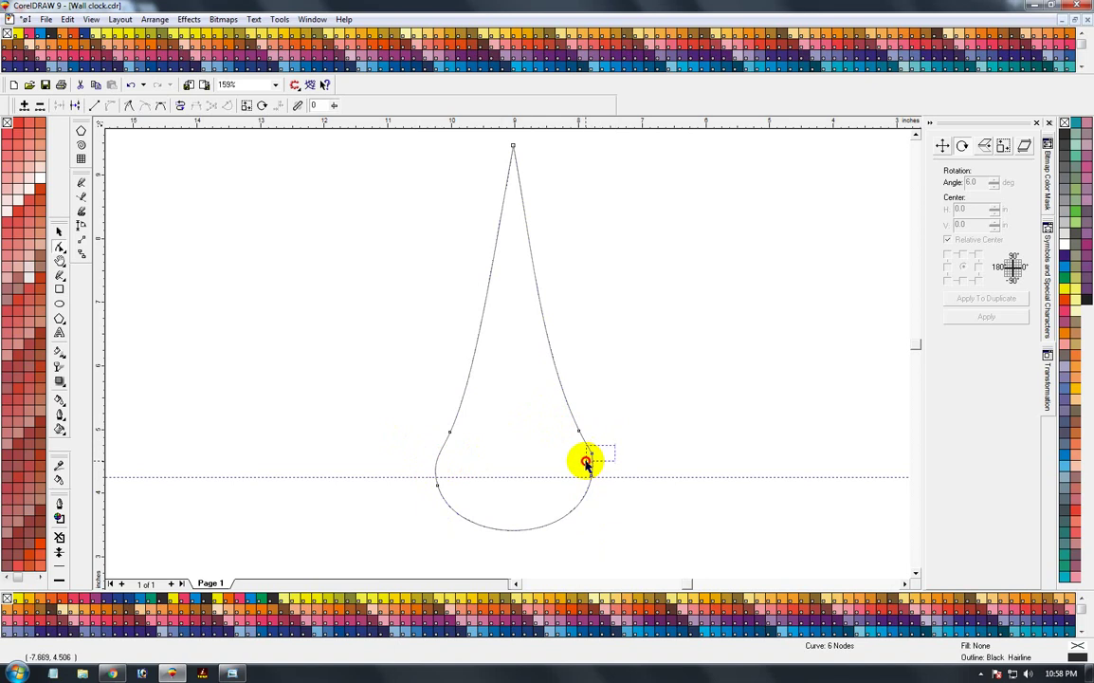
- Move the teardrop shape up and slightly to the right, clear of the horizontal guideline
{"action": "key", "text": "F3"}
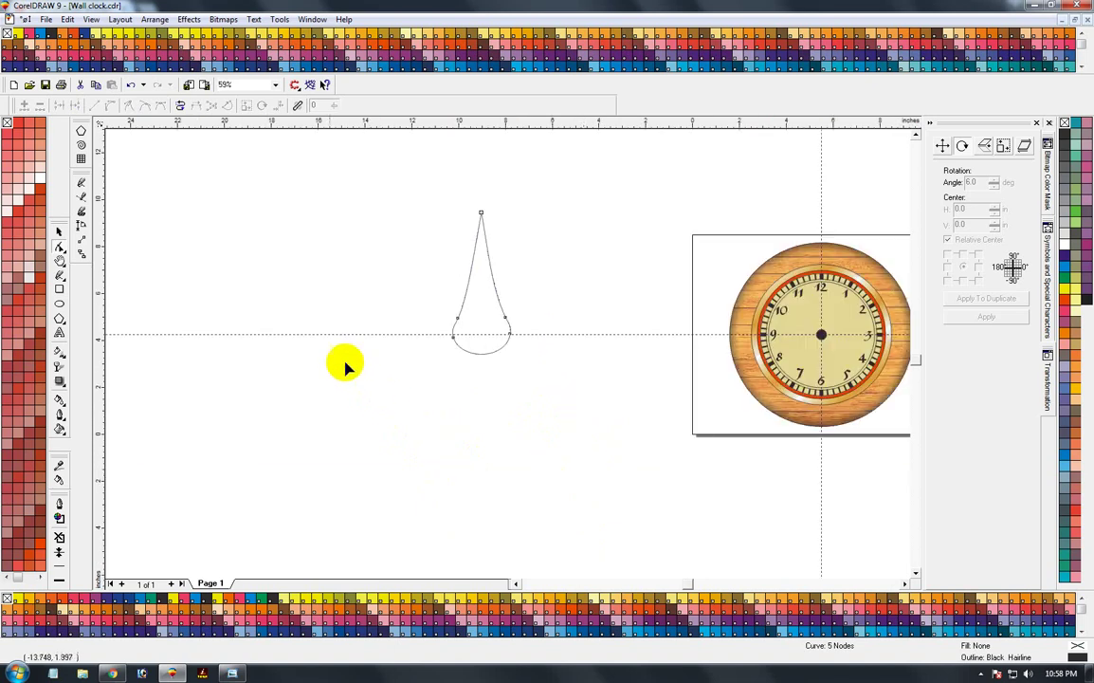
{"action": "left_click", "coordinate": [59, 231]}
{"action": "left_click", "coordinate": [477, 325]}
{"action": "left_click_drag", "start_coordinate": [476, 326], "coordinate": [501, 284]}
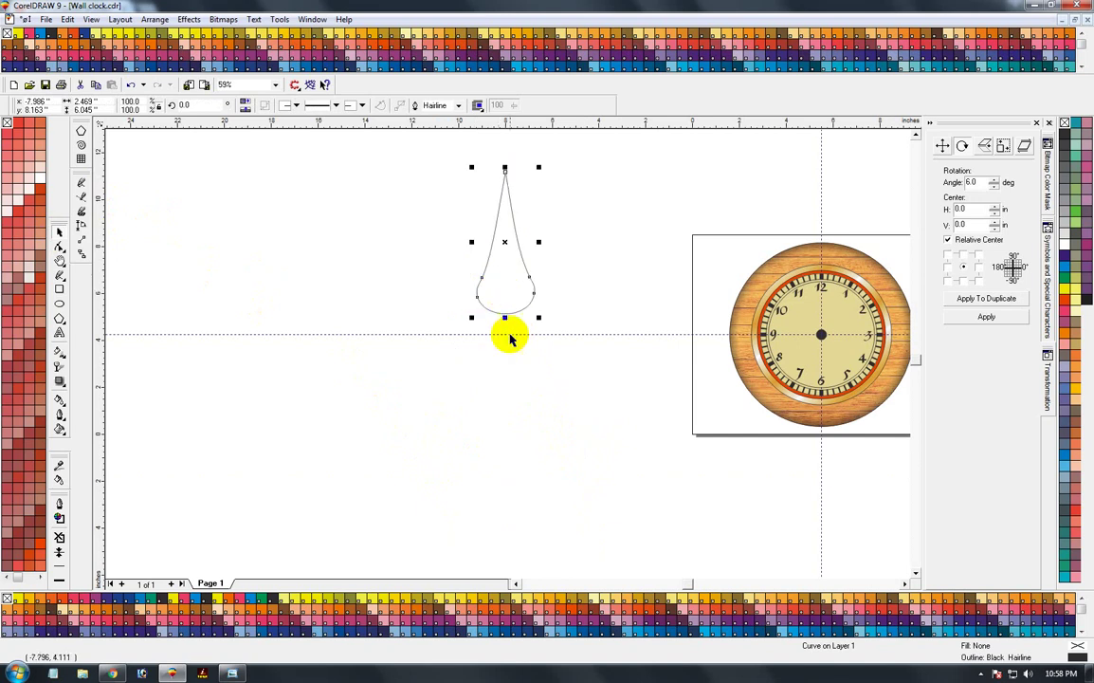
- Draw a rectangle about 0.28 by 4.06 in down from the teardrop's rounded end, convert it to curves and narrow it to about half
{"action": "left_click_drag", "start_coordinate": [403, 278], "coordinate": [622, 420]}
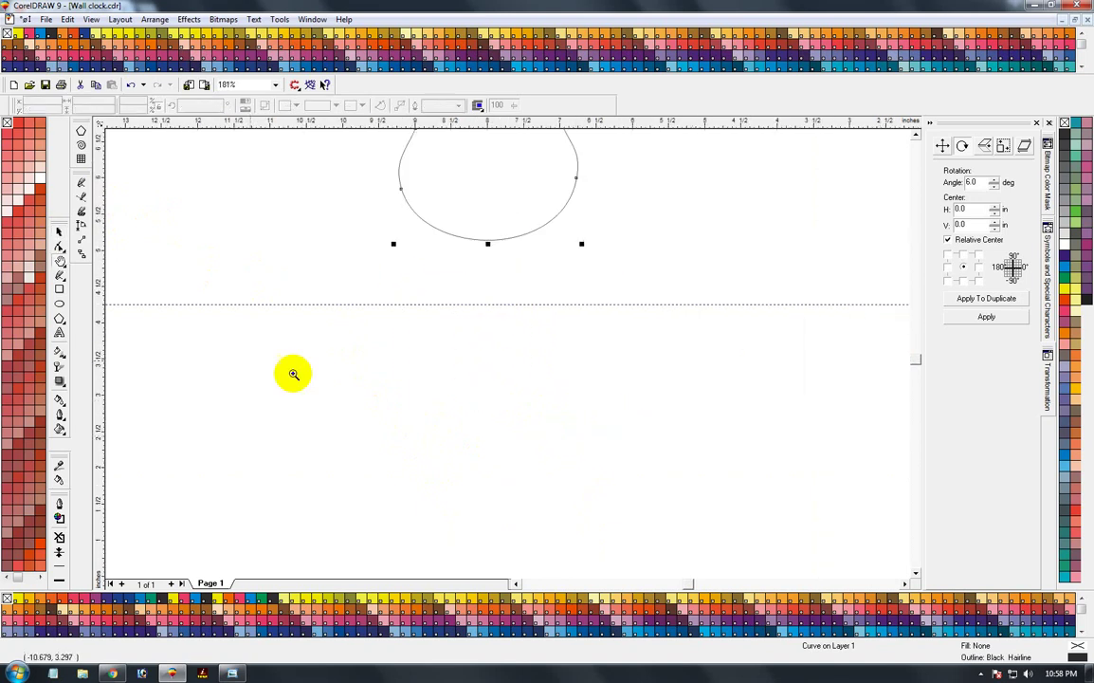
{"action": "left_click", "coordinate": [58, 290]}
{"action": "left_click_drag", "start_coordinate": [473, 227], "coordinate": [493, 524]}
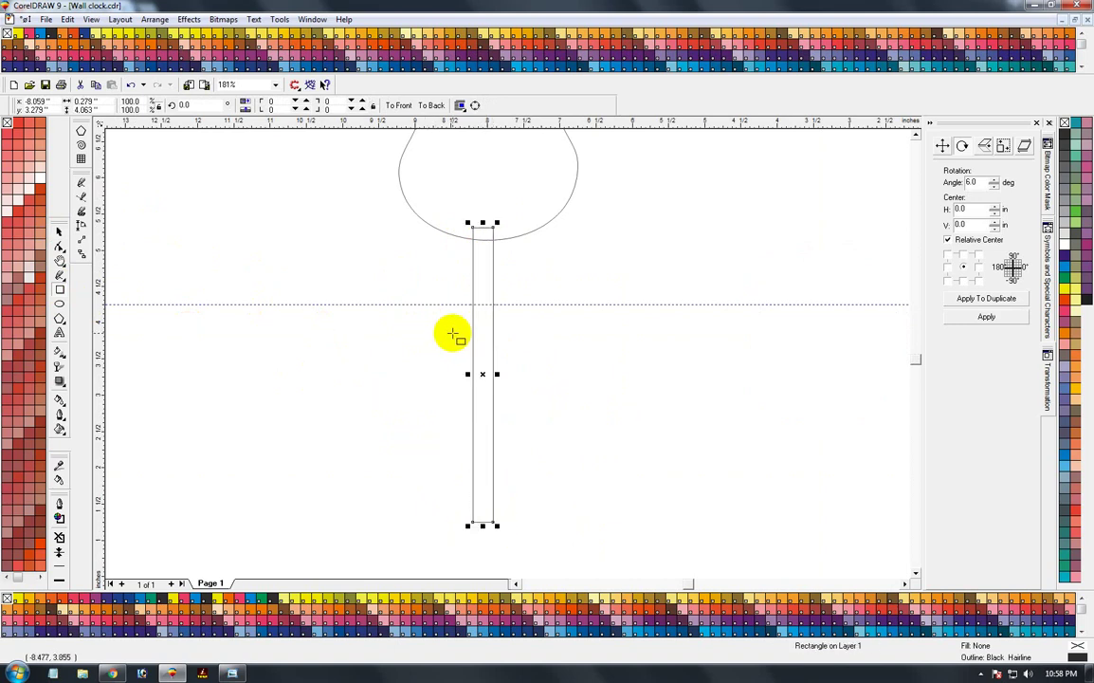
{"action": "key", "text": "F10"}
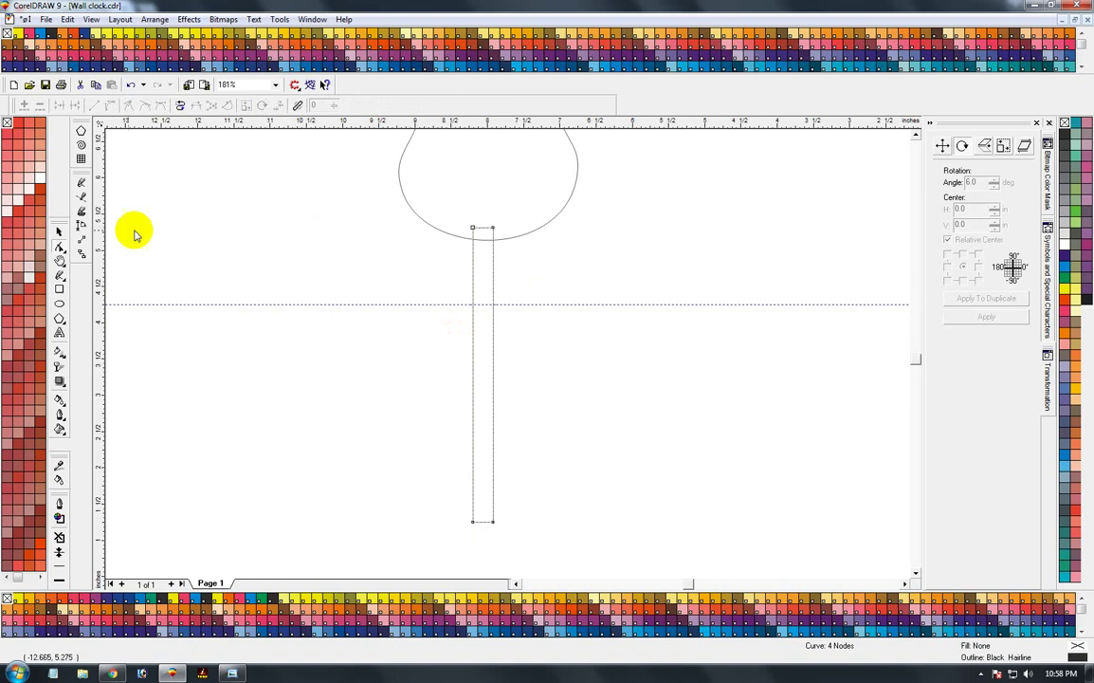
{"action": "left_click", "coordinate": [59, 232]}
{"action": "key", "text": "space"}
{"action": "left_click_drag", "start_coordinate": [496, 373], "coordinate": [492, 375]}
- Center the thin strip horizontally on the teardrop and weld the two into one clock hand
{"action": "left_click", "coordinate": [511, 205], "text": "shift"}
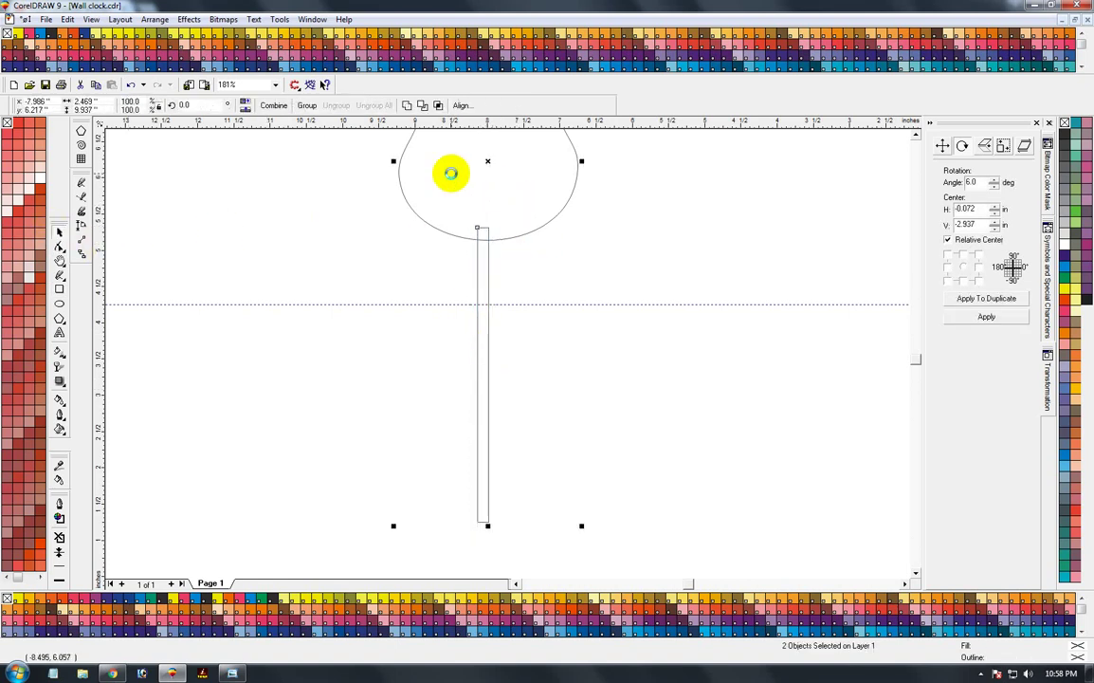
{"action": "key", "text": "c"}
{"action": "left_click", "coordinate": [586, 258]}
{"action": "left_click", "coordinate": [492, 280]}
{"action": "left_click", "coordinate": [488, 182], "text": "shift"}
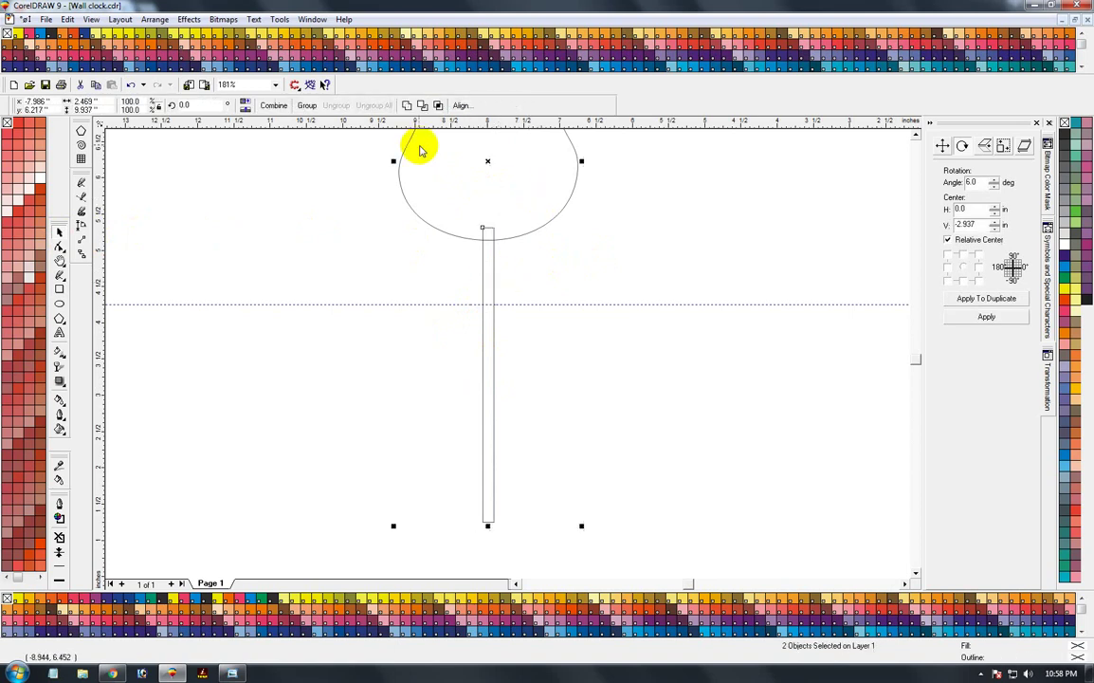
{"action": "left_click", "coordinate": [409, 110]}
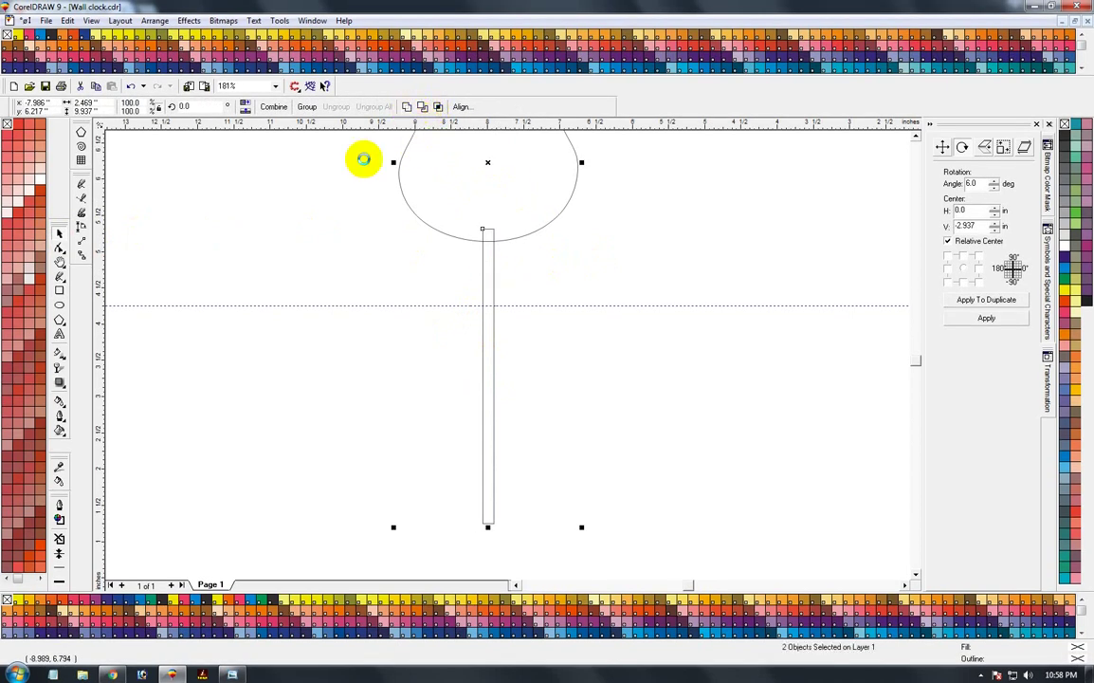
{"action": "left_click", "coordinate": [301, 249]}
- Move the welded clock hand onto the clock and fill it black
{"action": "key", "text": "F3"}
{"action": "left_click_drag", "start_coordinate": [500, 288], "coordinate": [792, 287]}
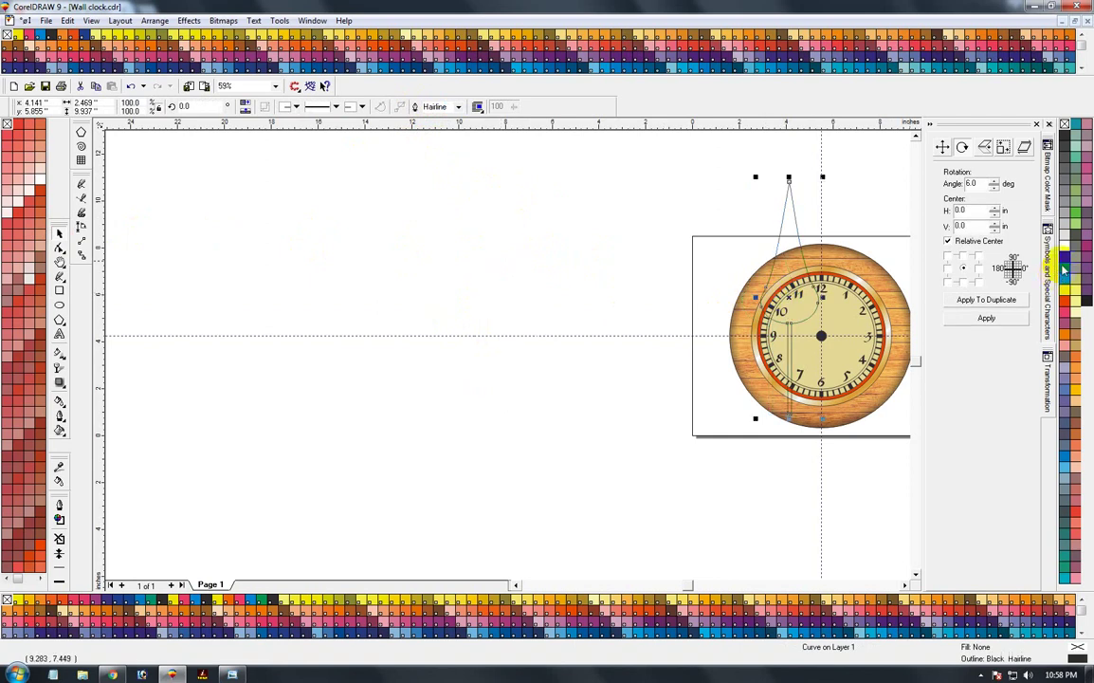
{"action": "left_click", "coordinate": [1064, 137]}
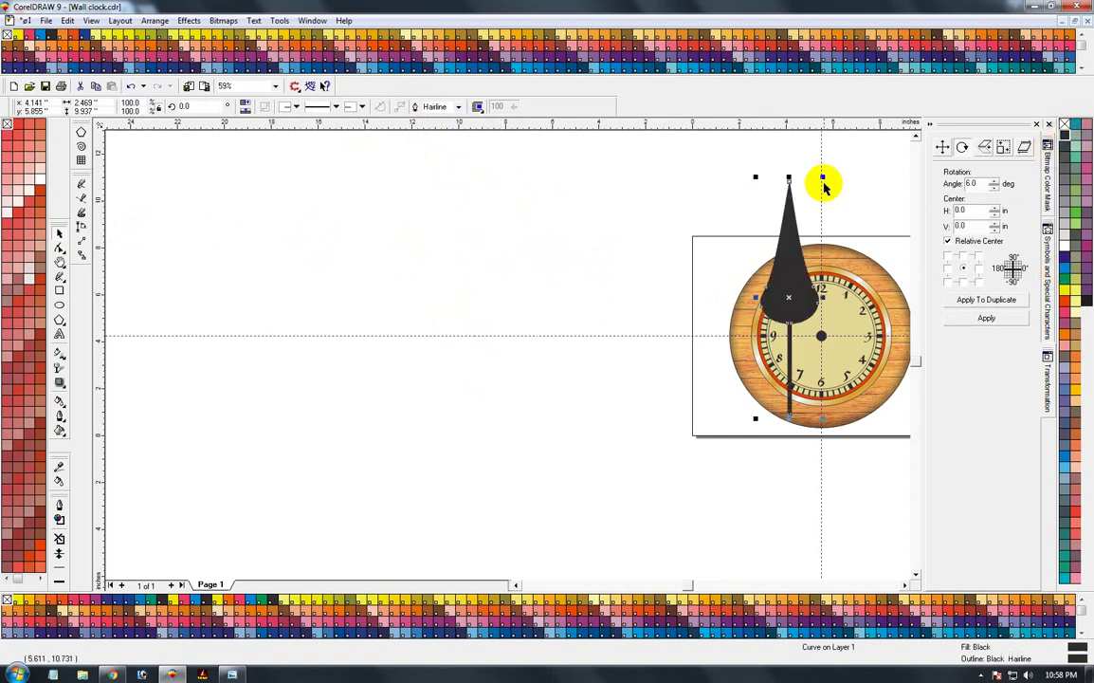
- Scale the hand to about 0.34 by 1.38 in, place it between the 12 and the hub, and switch to wireframe view
{"action": "left_click_drag", "start_coordinate": [824, 179], "coordinate": [792, 277]}
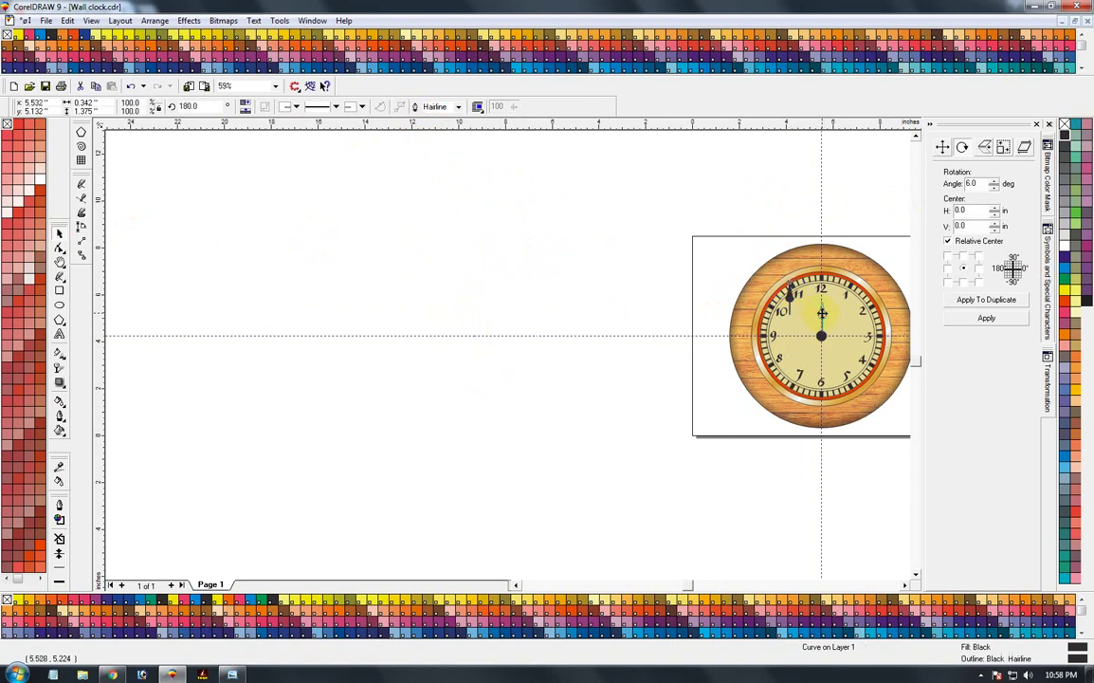
{"action": "key", "text": "F2"}
{"action": "left_click_drag", "start_coordinate": [687, 201], "coordinate": [911, 459]}
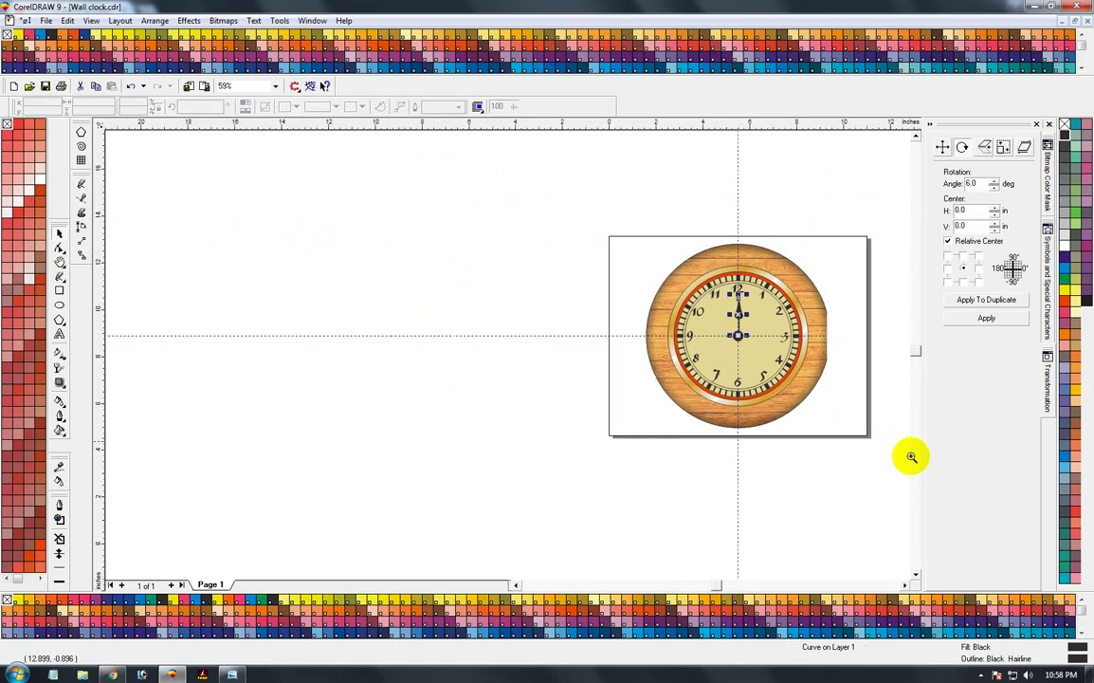
{"action": "left_click_drag", "start_coordinate": [300, 224], "coordinate": [713, 573]}
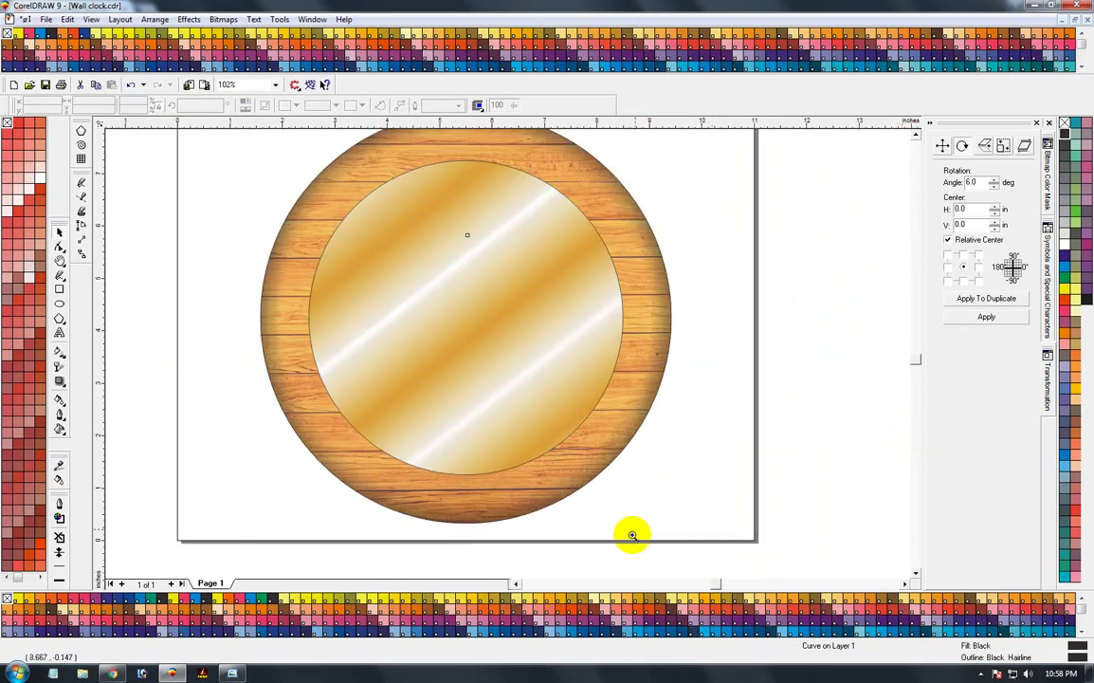
{"action": "key", "text": "shift+F9"}
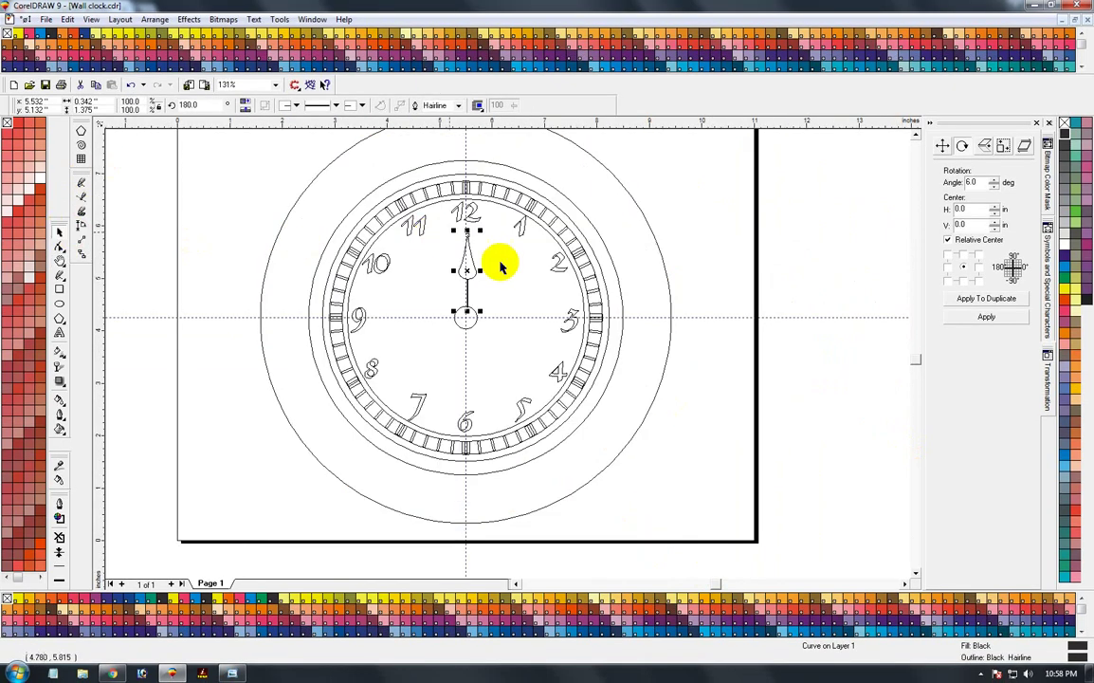
{"action": "left_click", "coordinate": [692, 315]}
{"action": "key", "text": "Delete"}
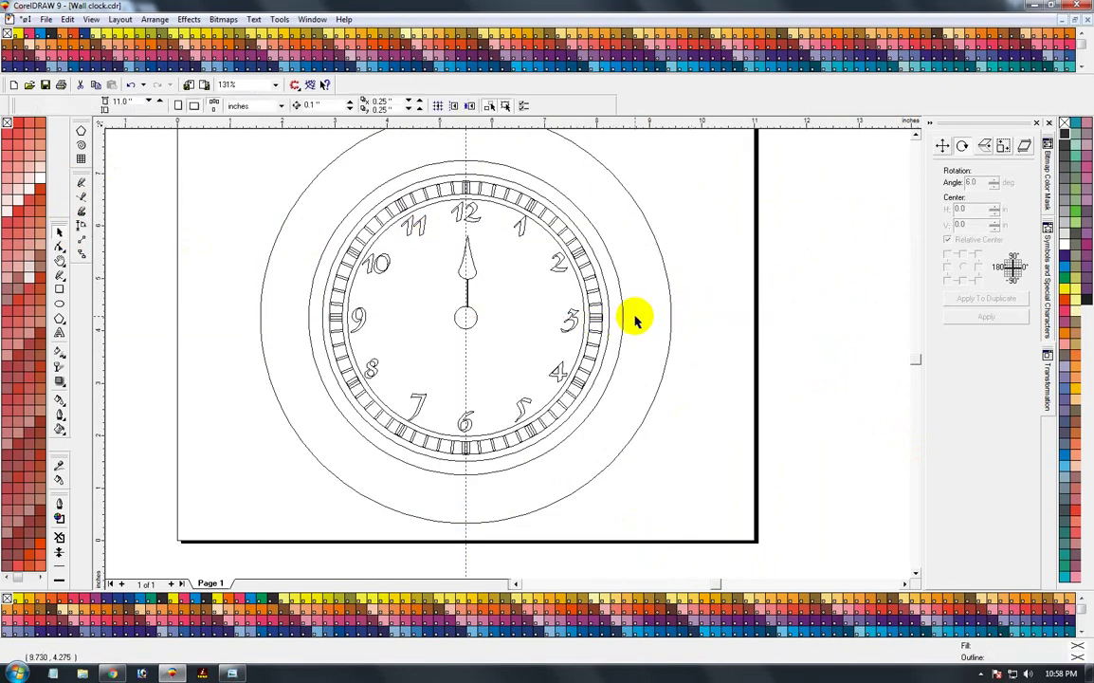
{"action": "key", "text": "ctrl+z"}
- Align the clock hand's vertical center line with the center of the hub circle
{"action": "left_click", "coordinate": [711, 375]}
{"action": "key", "text": "F2"}
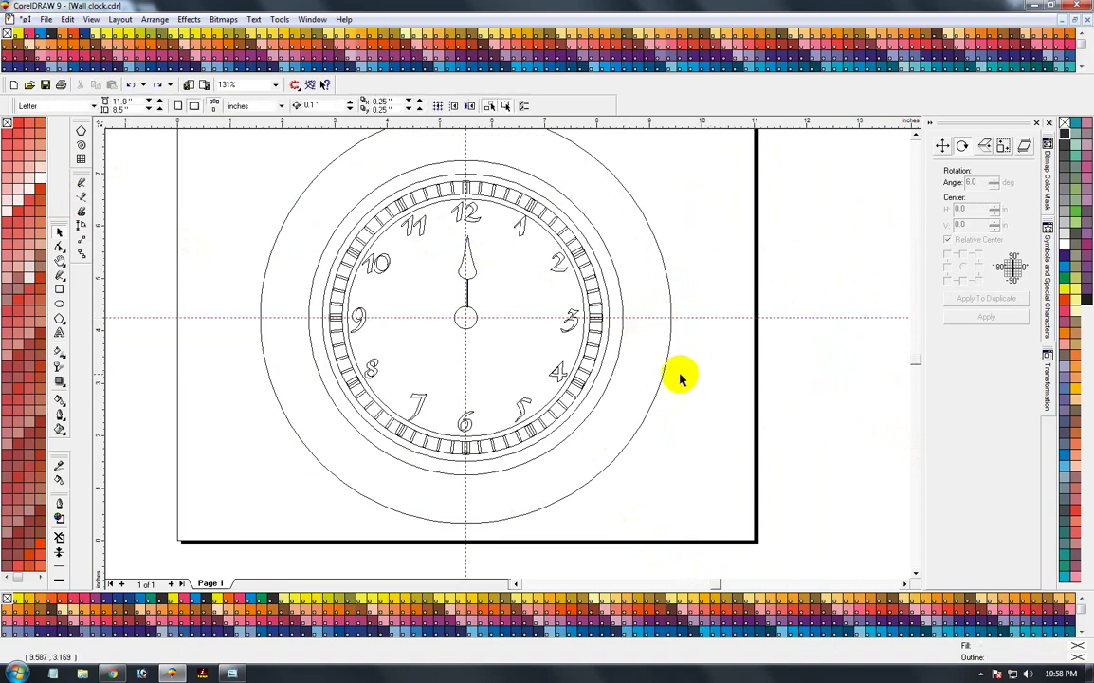
{"action": "left_click_drag", "start_coordinate": [403, 184], "coordinate": [657, 420]}
{"action": "left_click", "coordinate": [538, 370]}
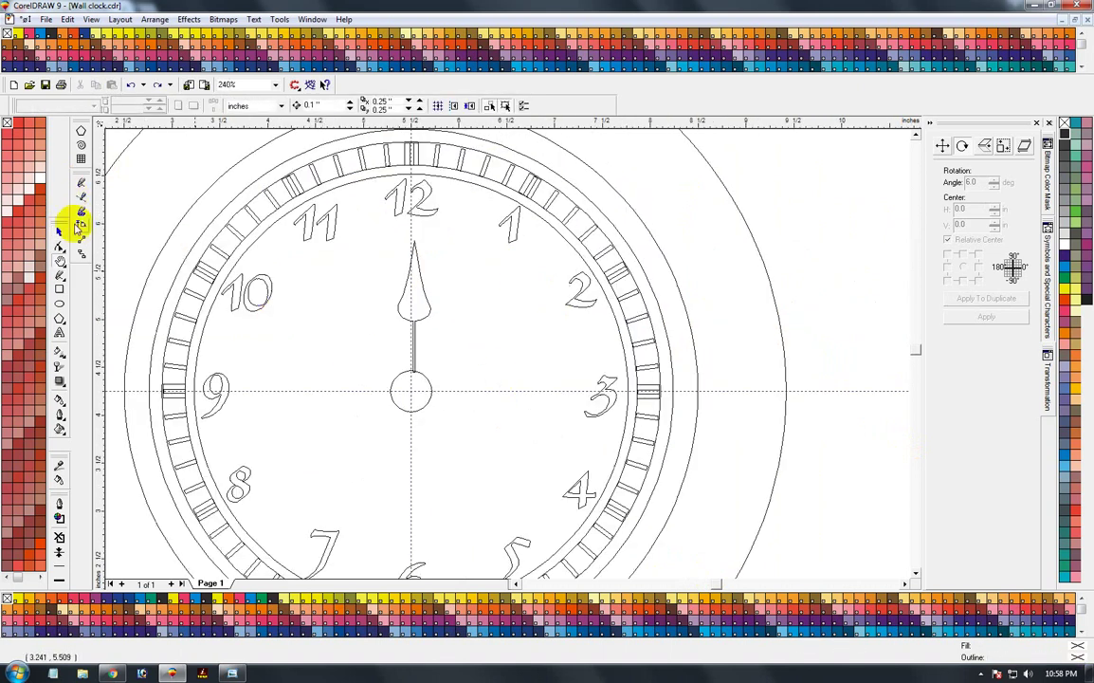
{"action": "left_click", "coordinate": [58, 230]}
{"action": "left_click", "coordinate": [420, 327]}
{"action": "left_click", "coordinate": [420, 391], "text": "shift"}
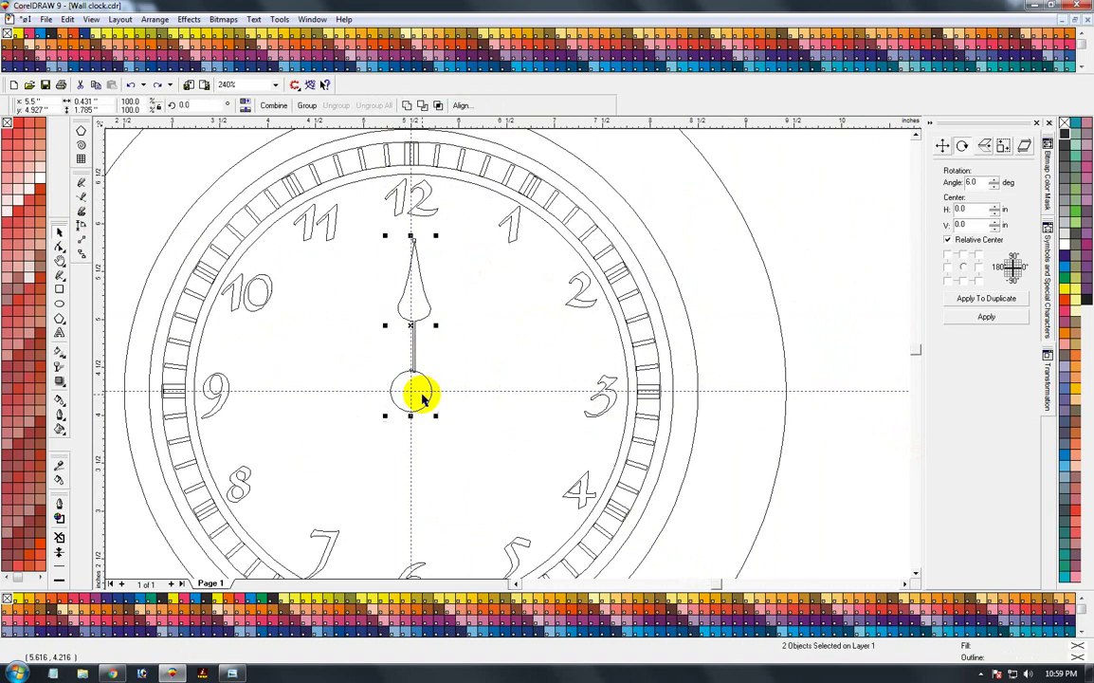
{"action": "key", "text": "c"}
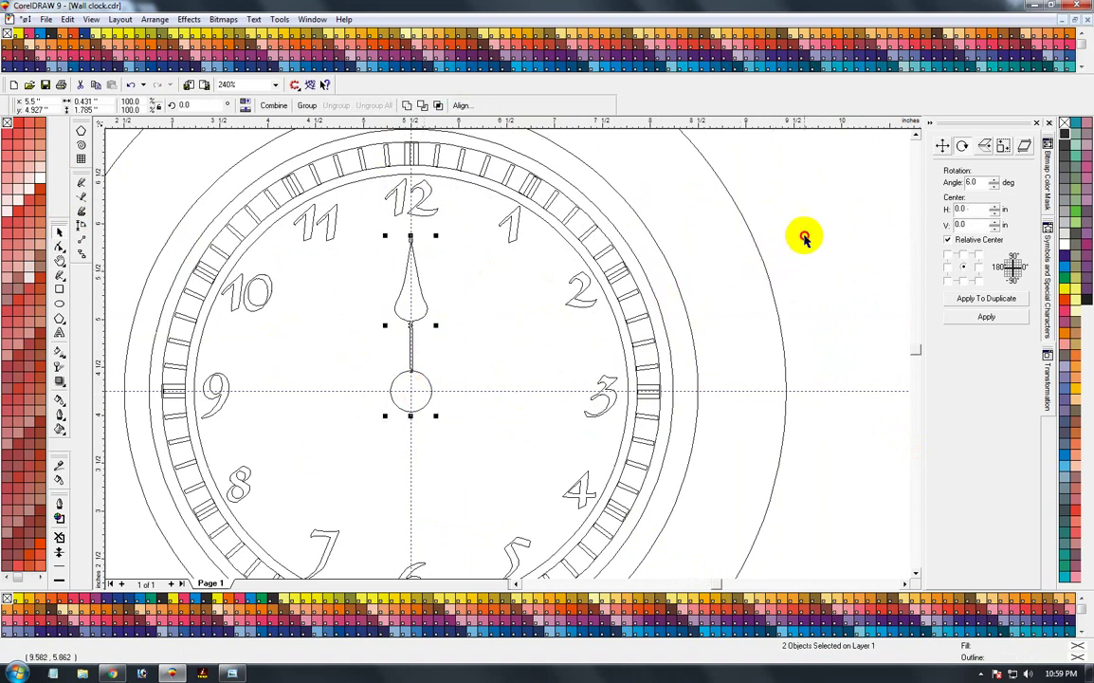
{"action": "left_click", "coordinate": [804, 236]}
- Set the hand's rotation center to the hub's center and rotate the hand 90 degrees to point at the 9
{"action": "left_click", "coordinate": [417, 312]}
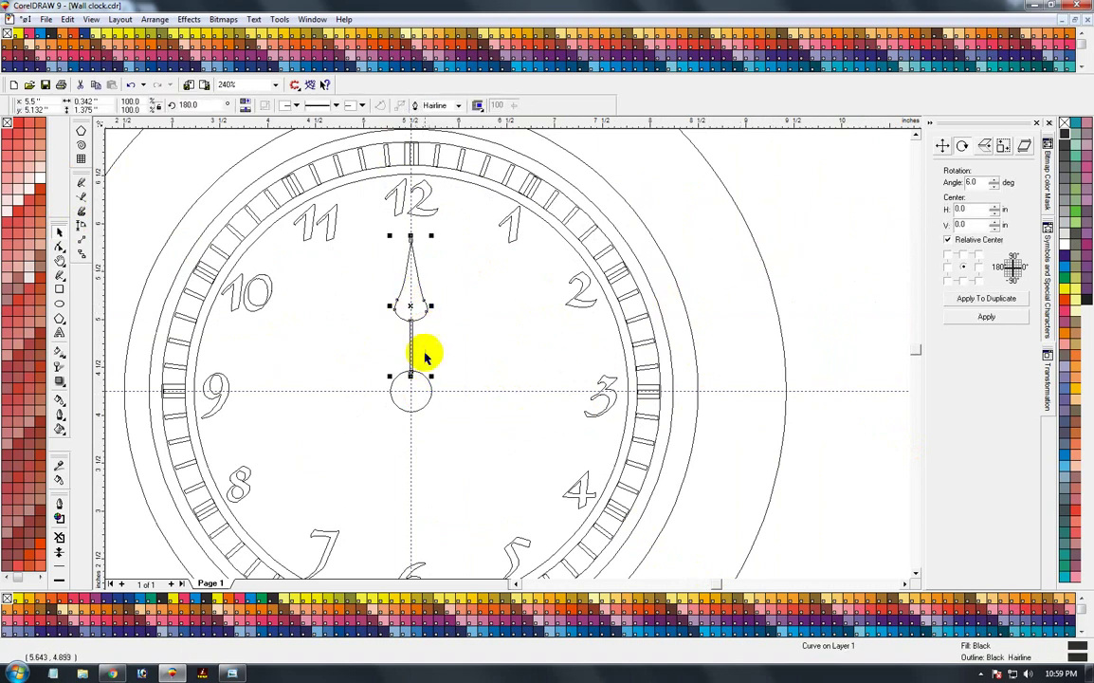
{"action": "left_click_drag", "start_coordinate": [410, 306], "coordinate": [405, 391]}
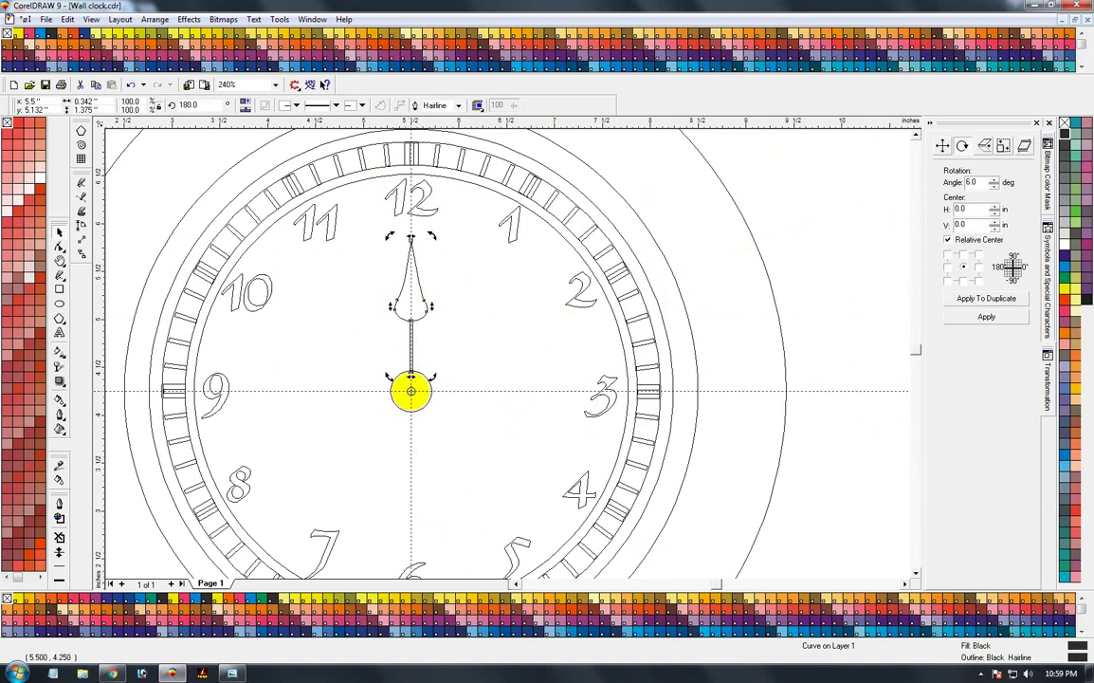
{"action": "left_click_drag", "start_coordinate": [432, 235], "coordinate": [198, 357]}
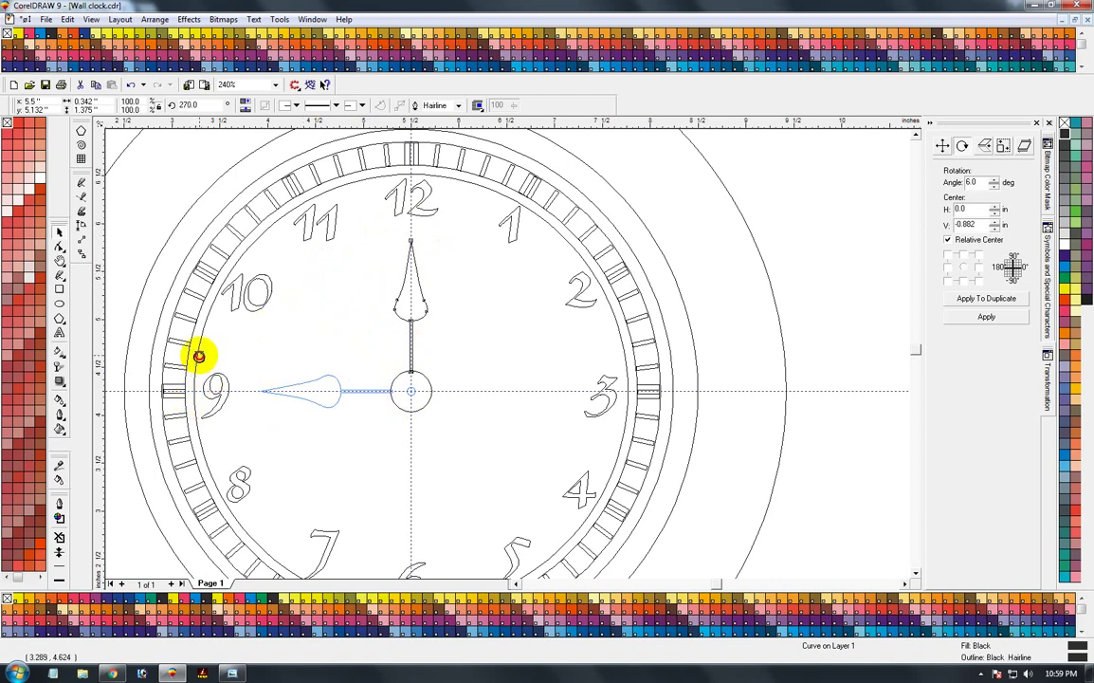
{"action": "left_click_drag", "start_coordinate": [199, 357], "coordinate": [195, 361]}
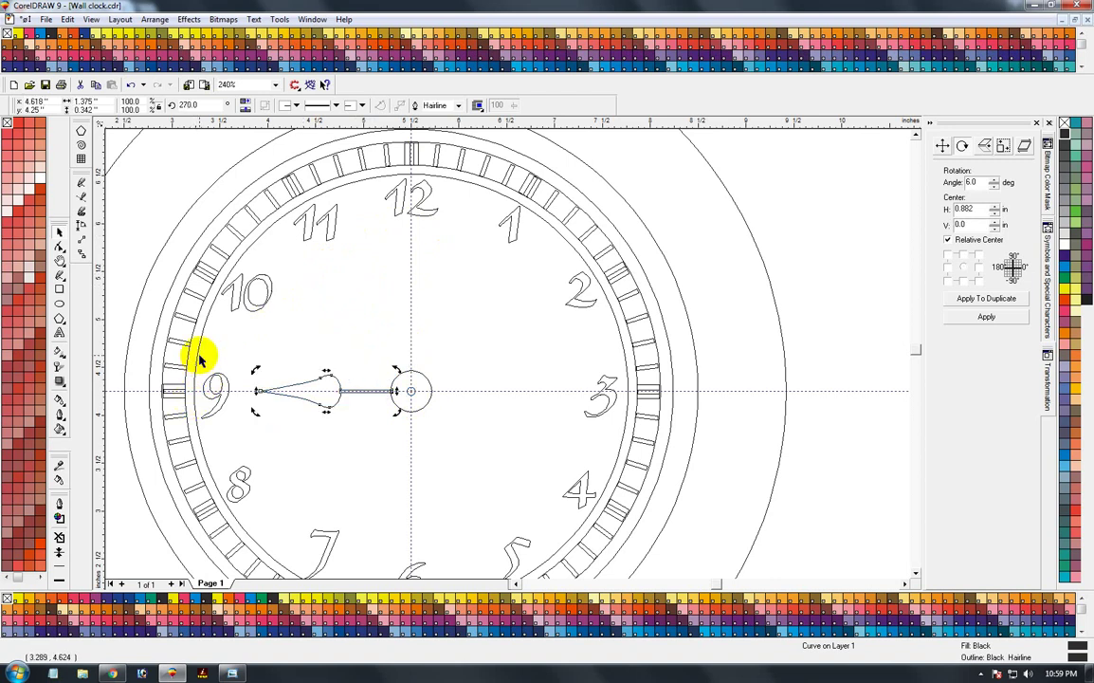
- Lengthen the hand toward the 9 and rotate a copy of it around the hub to point at the 4
{"action": "left_click", "coordinate": [265, 392]}
{"action": "left_click_drag", "start_coordinate": [253, 392], "coordinate": [522, 491]}
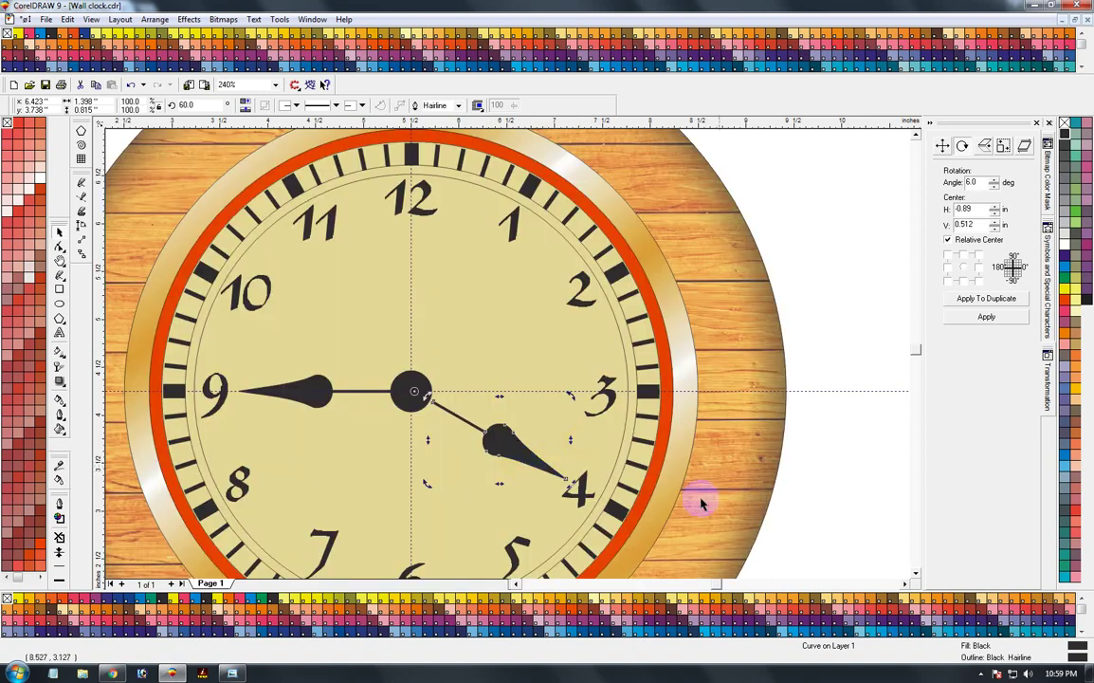
- Scale the hand pointing at the 4 down to about 1.05 by 0.61 in, with its inner end at the hub
{"action": "left_click", "coordinate": [819, 507]}
{"action": "mouse_move", "coordinate": [525, 468]}
{"action": "left_mouse_down"}
{"action": "mouse_move", "coordinate": [510, 457]}
{"action": "mouse_move", "coordinate": [538, 470]}
{"action": "left_mouse_up"}
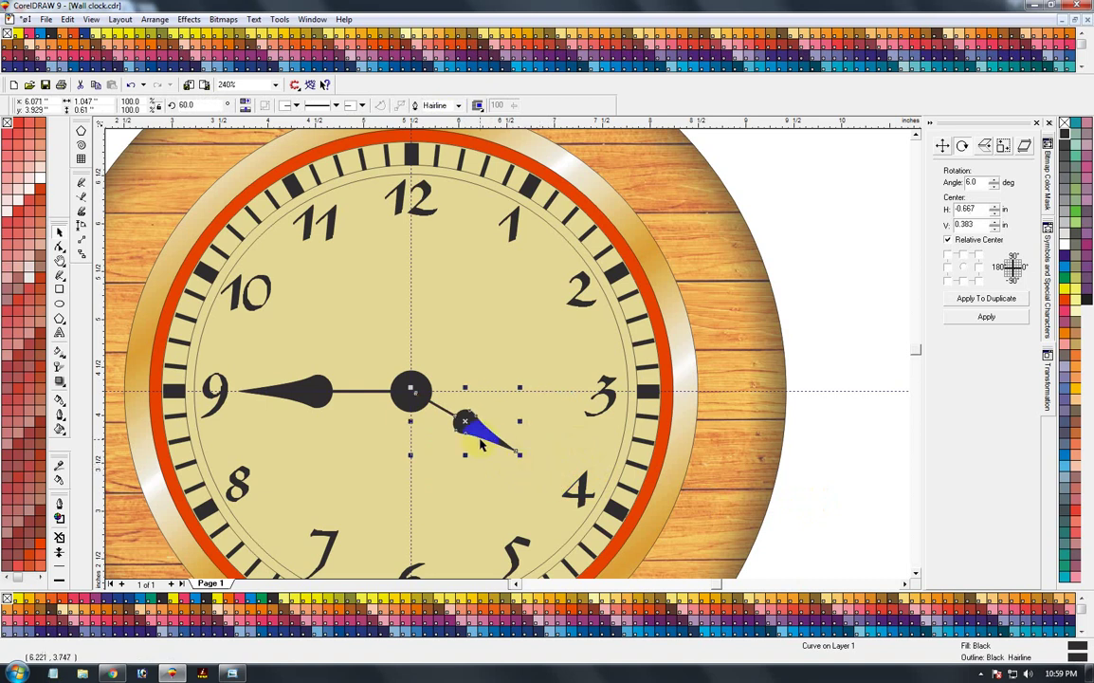
{"action": "key", "text": "shift+F9"}
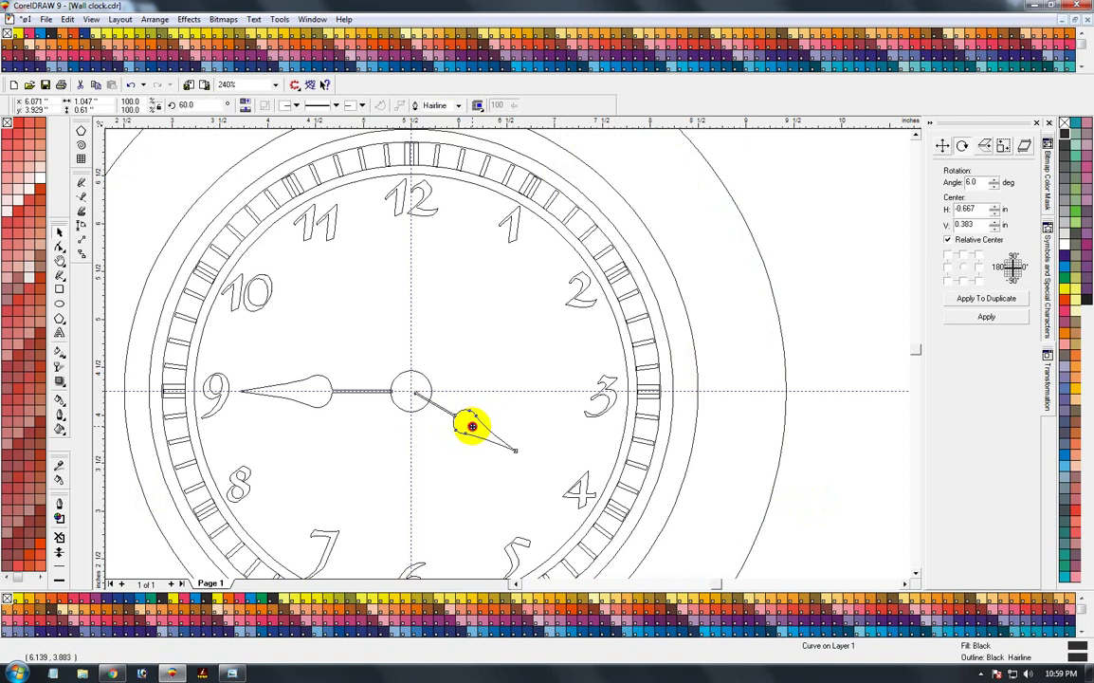
{"action": "key", "text": "F3"}
{"action": "left_click", "coordinate": [709, 451]}
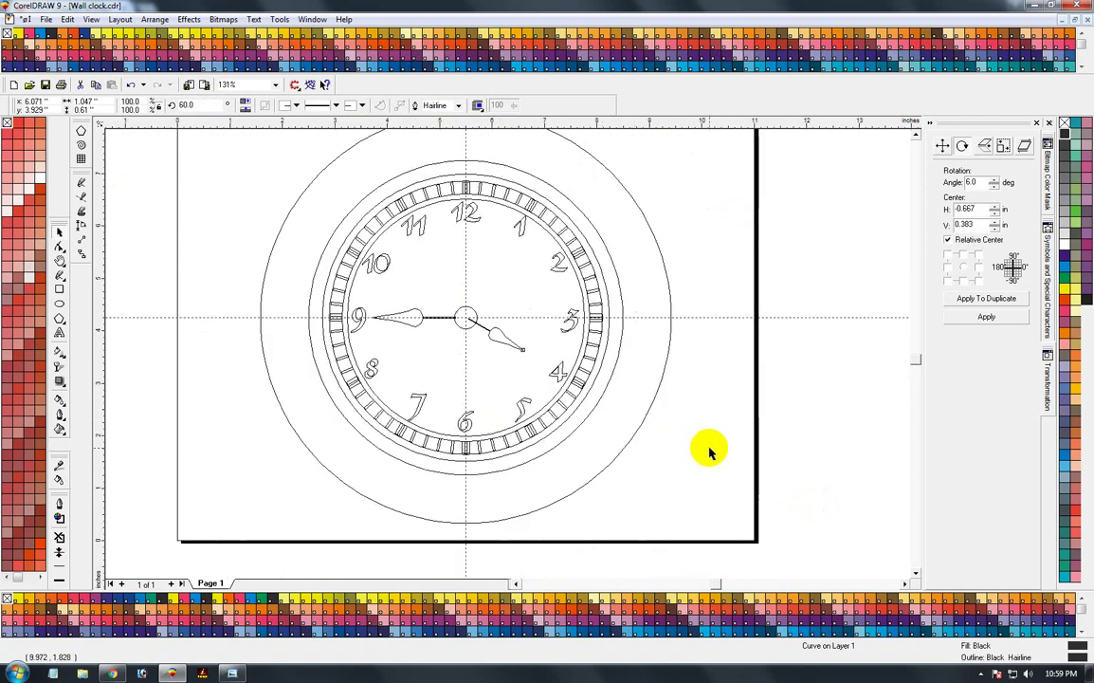
- Draw a thin vertical rectangle about 0.02 by 1.56 in between the 12 and the hub, filled black without an outline
{"action": "key", "text": "F2"}
{"action": "left_click_drag", "start_coordinate": [322, 241], "coordinate": [635, 407]}
{"action": "key", "text": "shift+F9"}
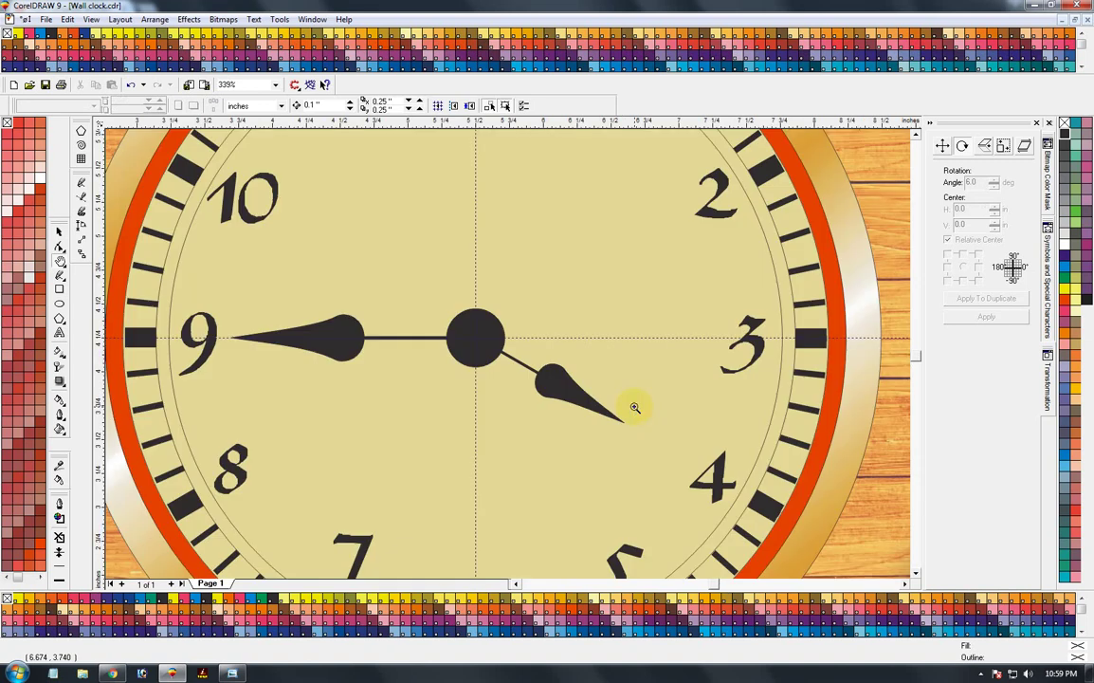
{"action": "key", "text": "F4"}
{"action": "left_click_drag", "start_coordinate": [301, 202], "coordinate": [665, 374]}
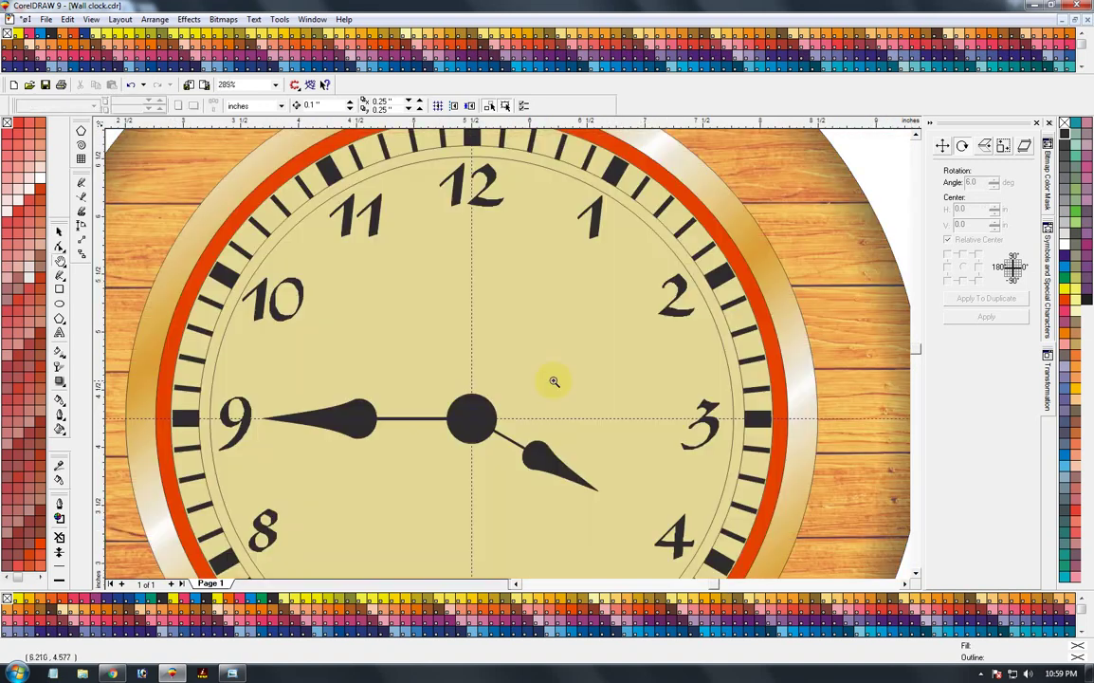
{"action": "left_click", "coordinate": [59, 288]}
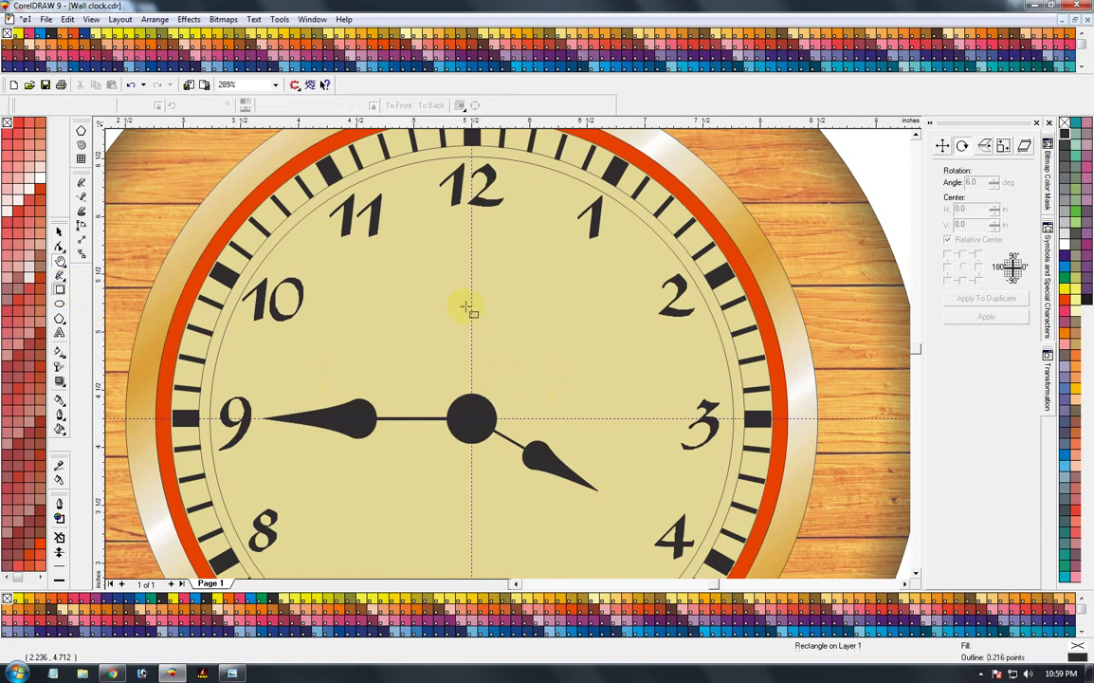
{"action": "left_click_drag", "start_coordinate": [466, 227], "coordinate": [467, 410]}
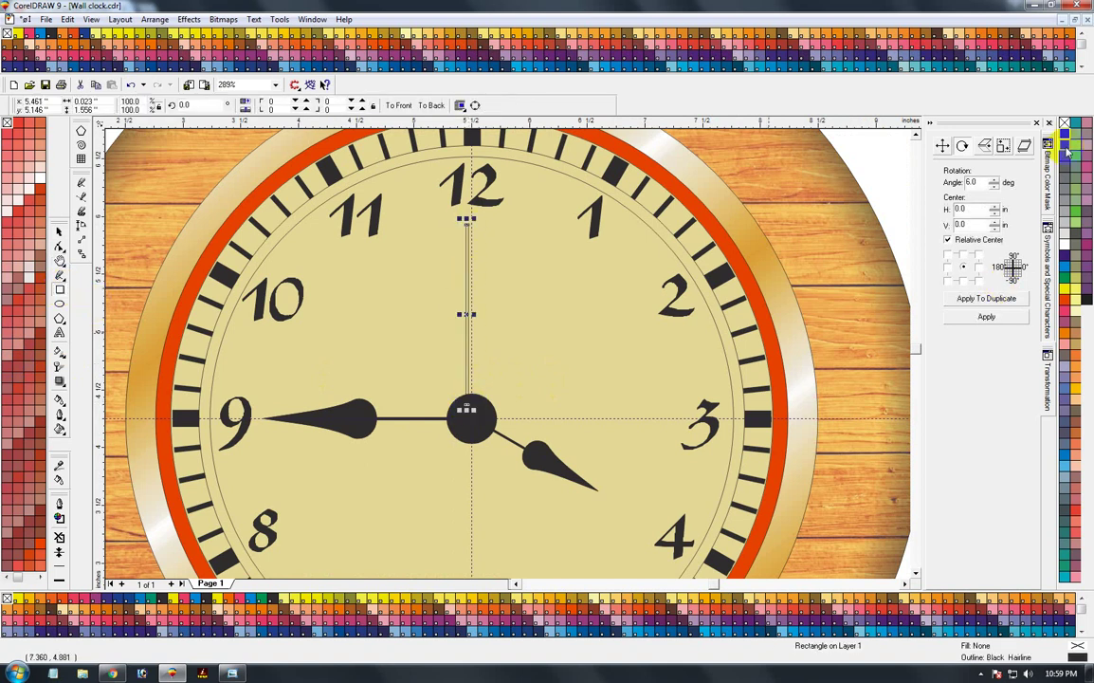
{"action": "right_click", "coordinate": [1065, 123]}
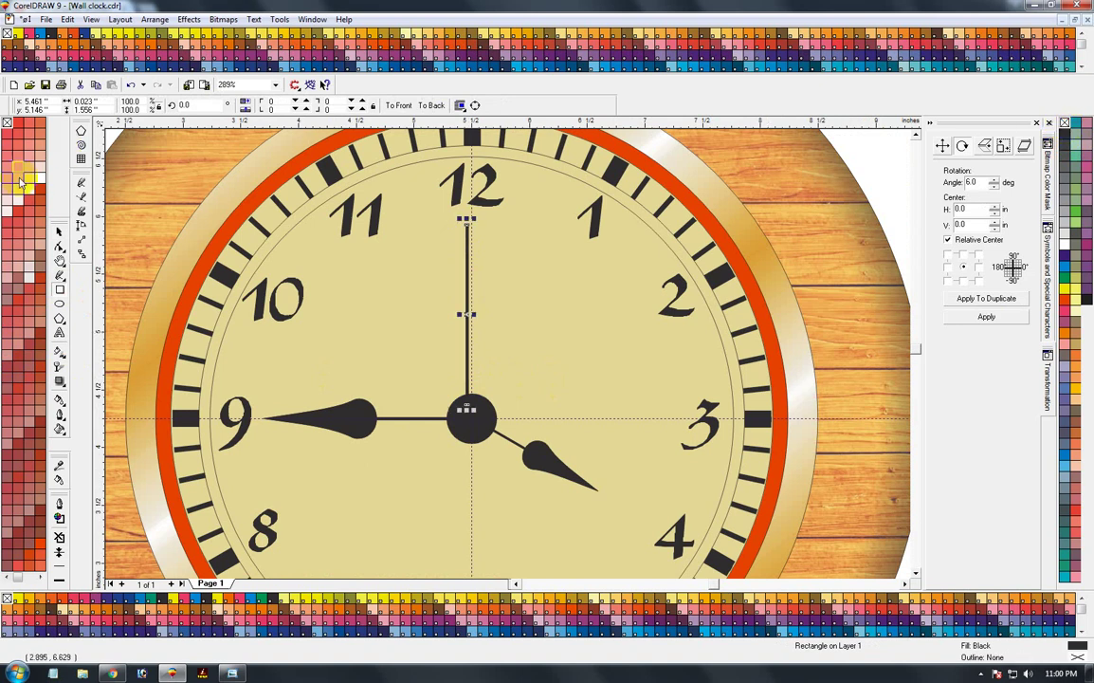
- Align the thin rectangle's vertical center line with the center of the hub circle
{"action": "left_click", "coordinate": [466, 440], "text": "shift"}
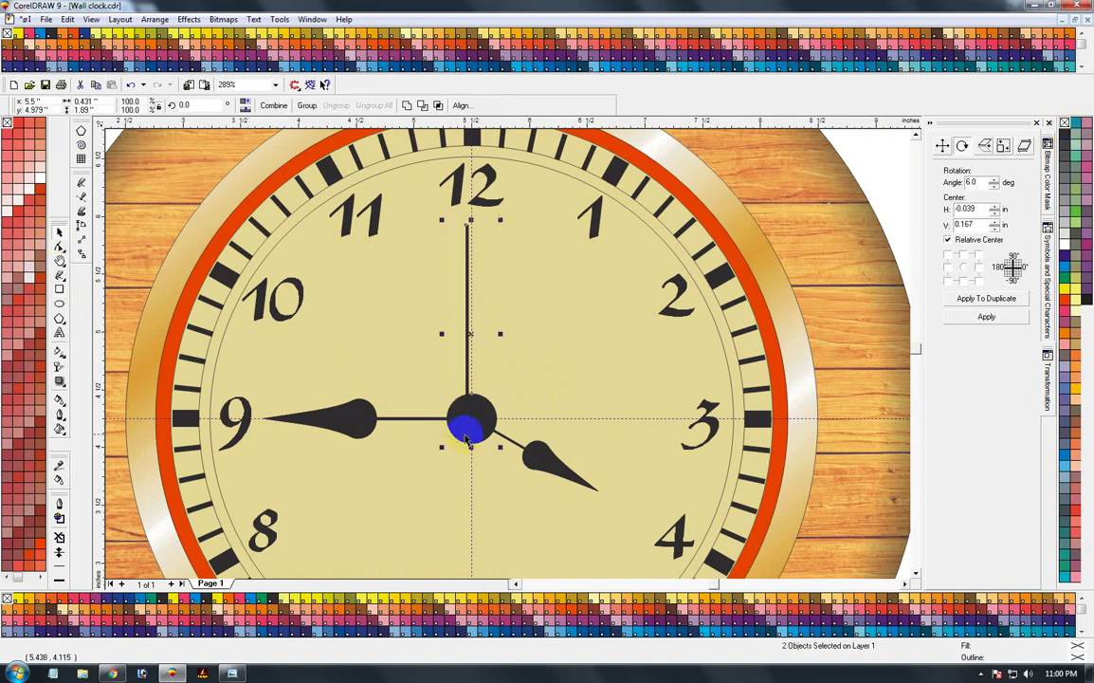
{"action": "key", "text": "c"}
{"action": "left_click", "coordinate": [556, 395]}
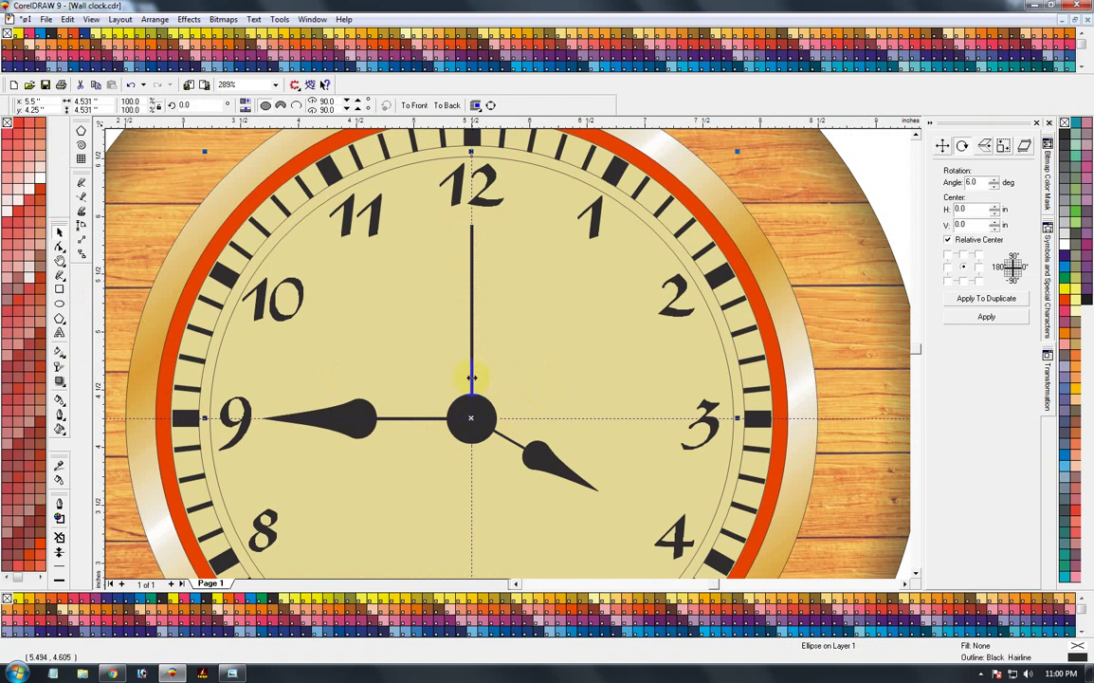
- Set the thin hand's rotation center to the hub's center and rotate it to 315 degrees, pointing between the 1 and the 2
{"action": "left_click", "coordinate": [471, 375]}
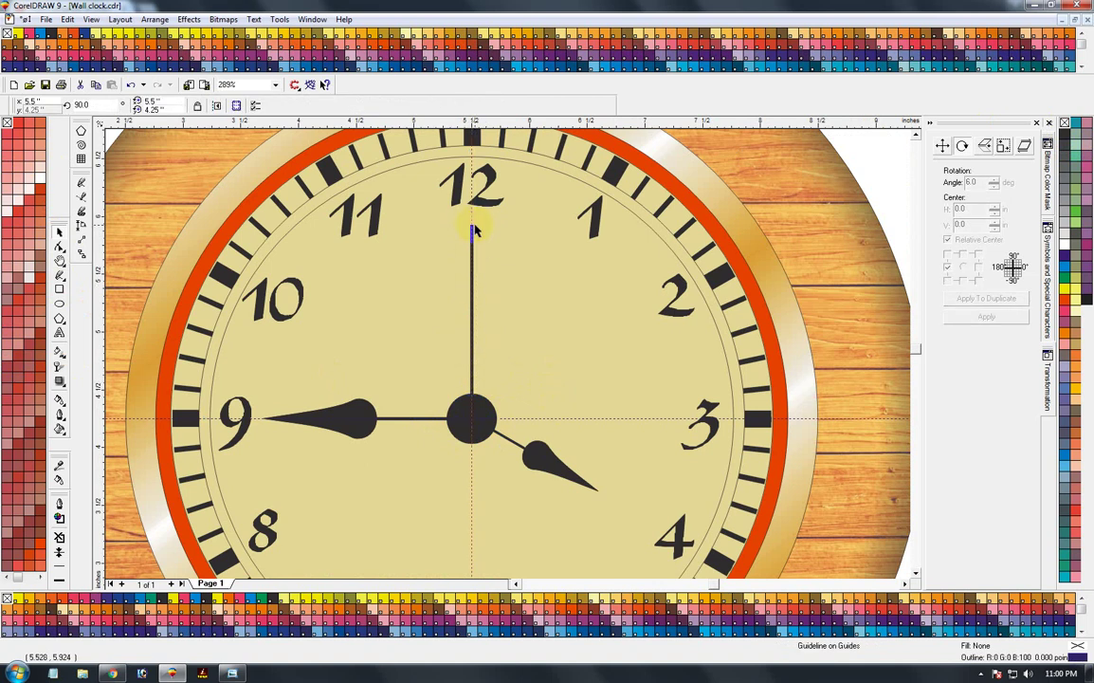
{"action": "key", "text": "shift+F9"}
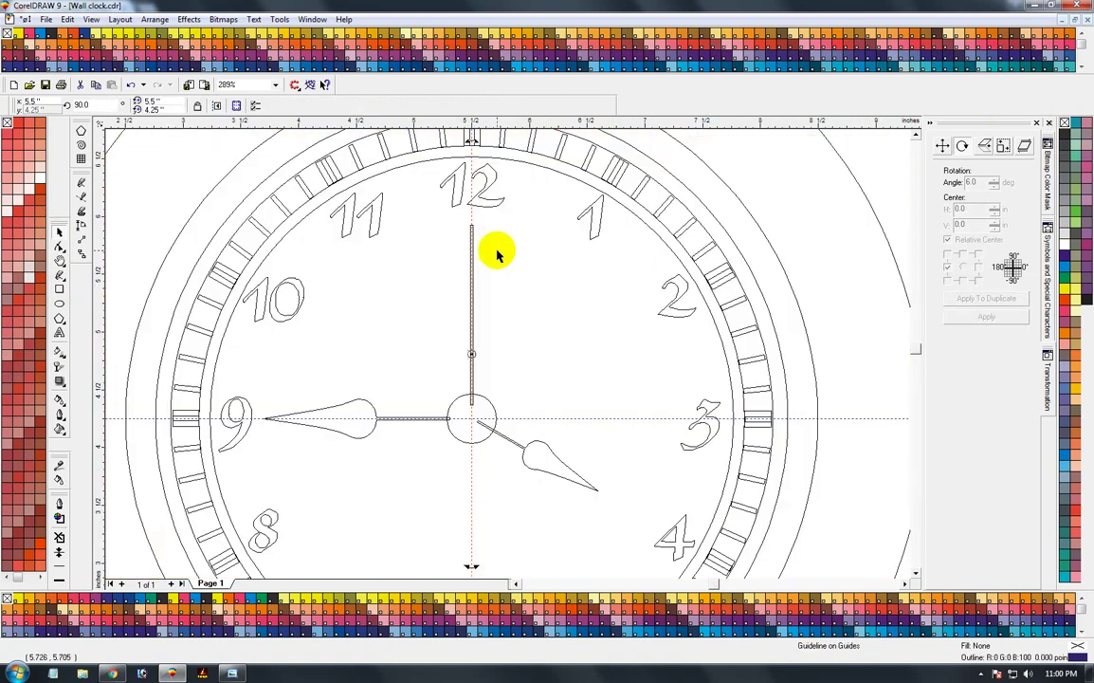
{"action": "left_click", "coordinate": [471, 230]}
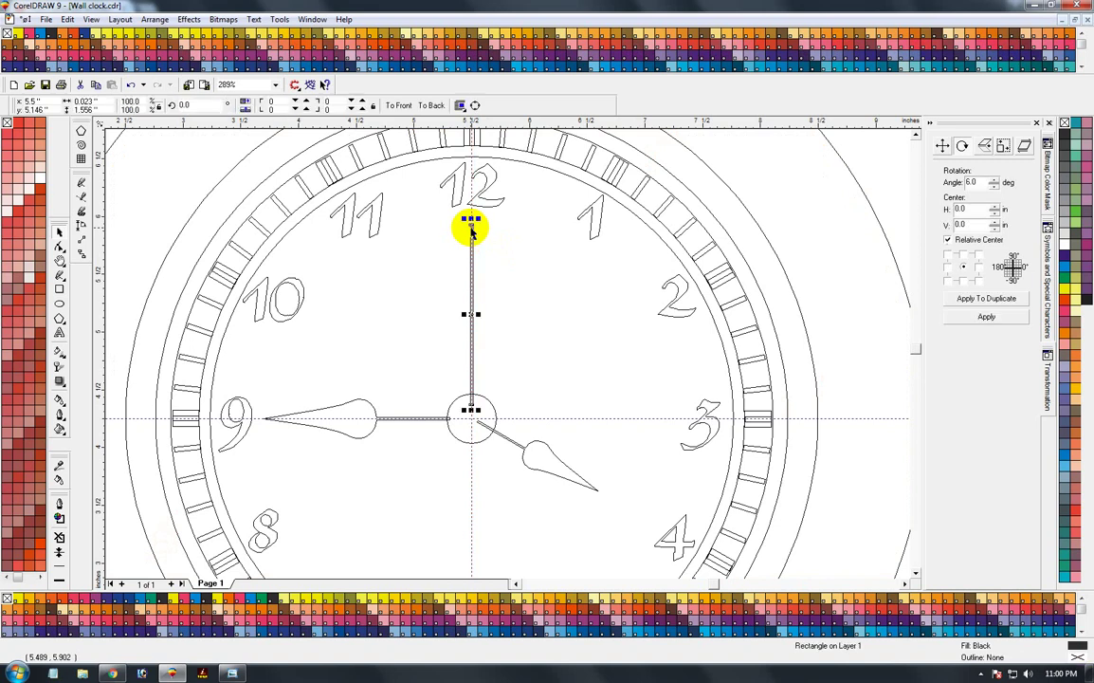
{"action": "left_click_drag", "start_coordinate": [471, 224], "coordinate": [471, 414]}
{"action": "left_click_drag", "start_coordinate": [477, 220], "coordinate": [579, 322]}
{"action": "key", "text": "shift+F9"}
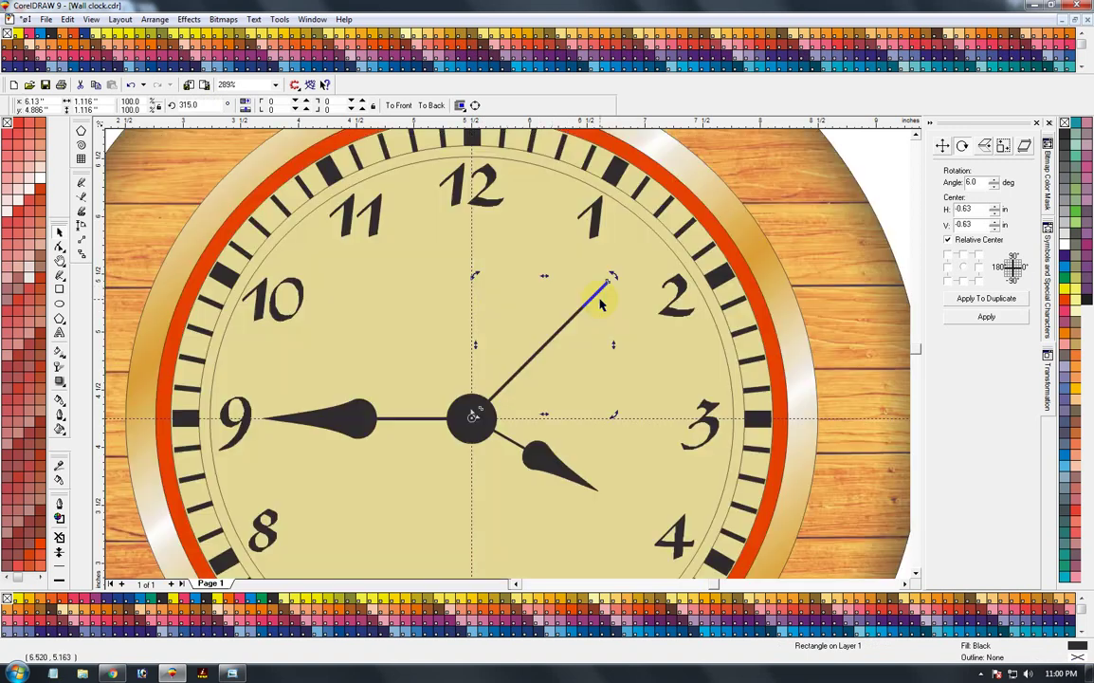
- Examine the whole clock with its three hands and compare it with the reference image
{"action": "key", "text": "F3"}
{"action": "key", "text": "F3"}
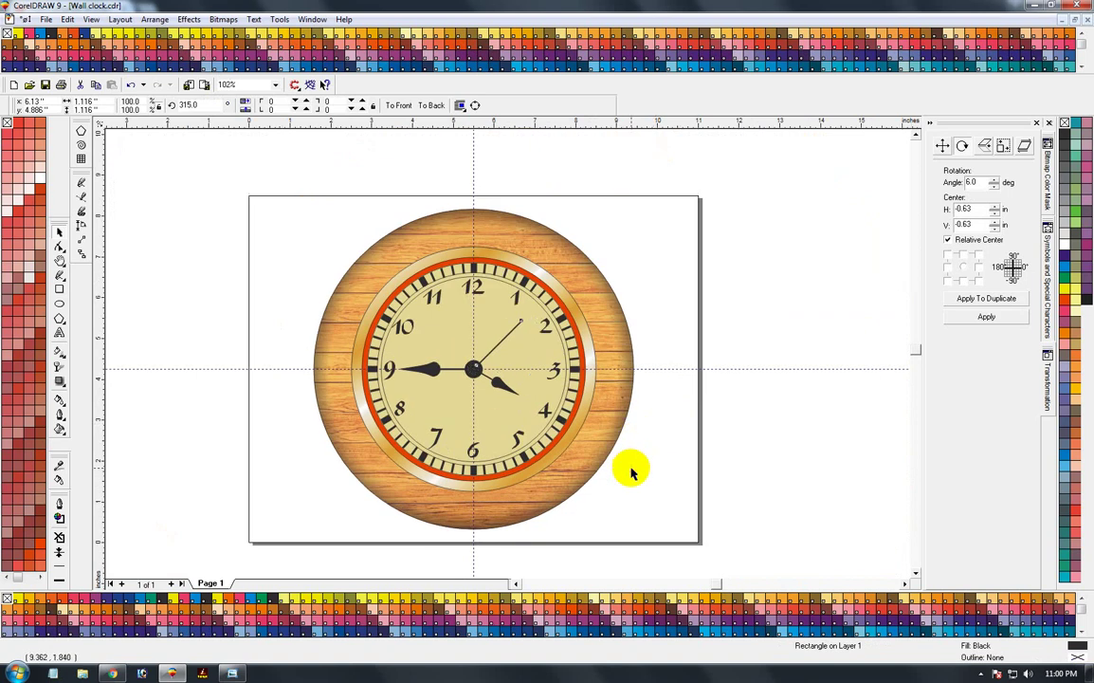
{"action": "left_click", "coordinate": [631, 473]}
{"action": "key", "text": "F2"}
{"action": "left_click_drag", "start_coordinate": [306, 237], "coordinate": [666, 486]}
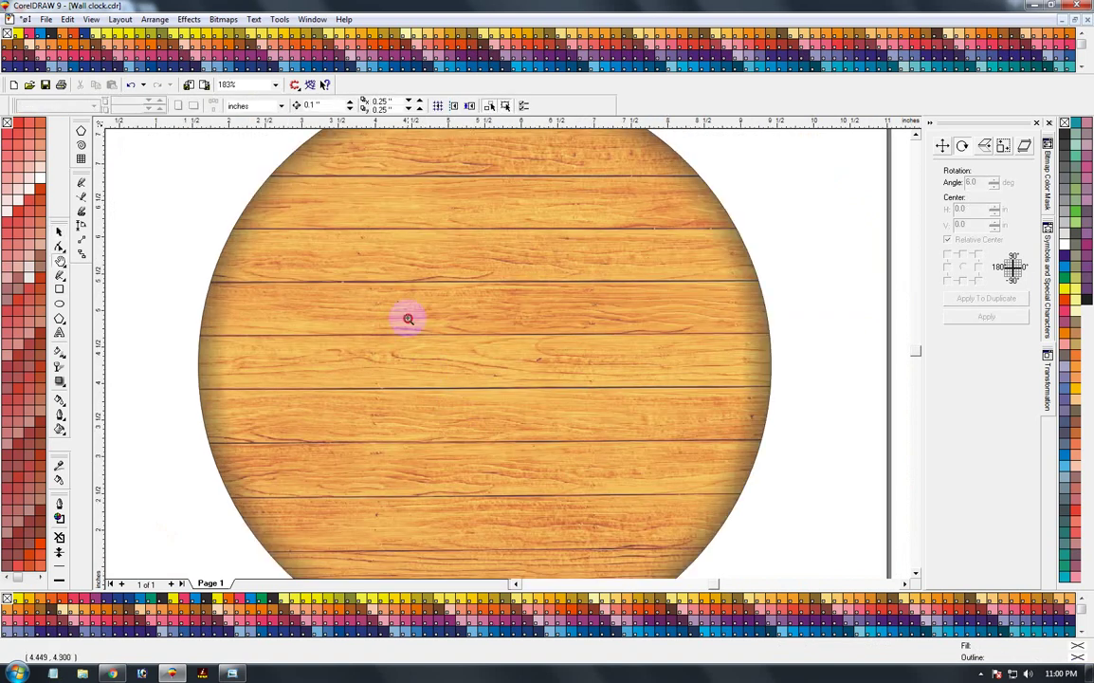
{"action": "left_click", "coordinate": [560, 426]}
{"action": "left_click", "coordinate": [407, 352]}
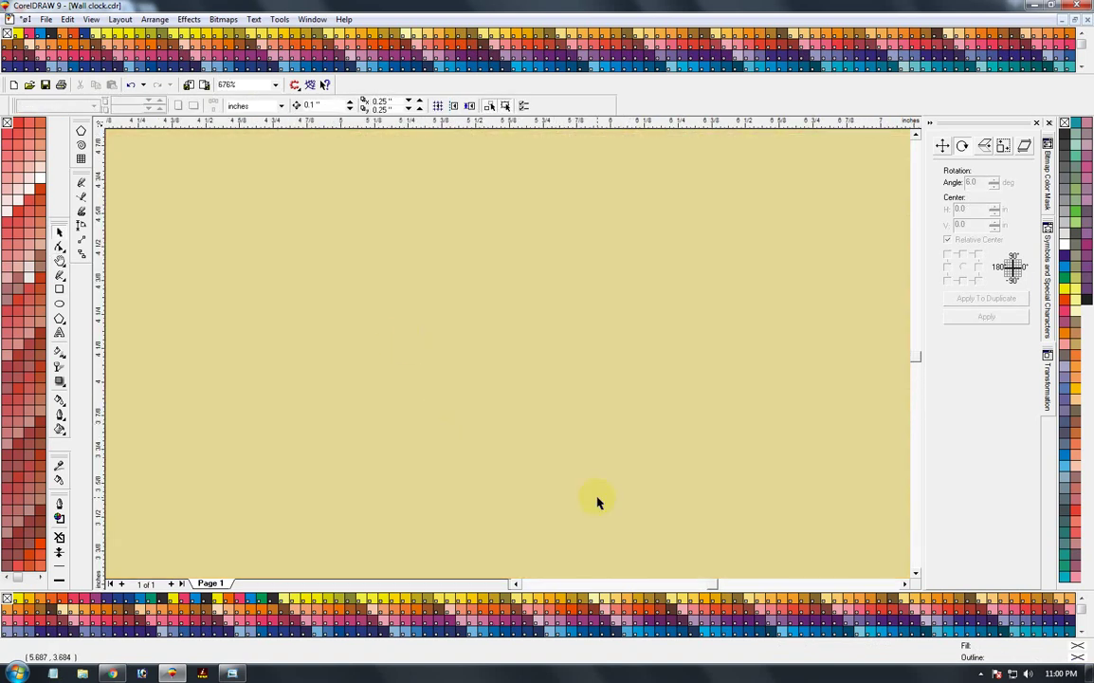
{"action": "key", "text": "F3"}
{"action": "key", "text": "F3"}
{"action": "key", "text": "F3"}
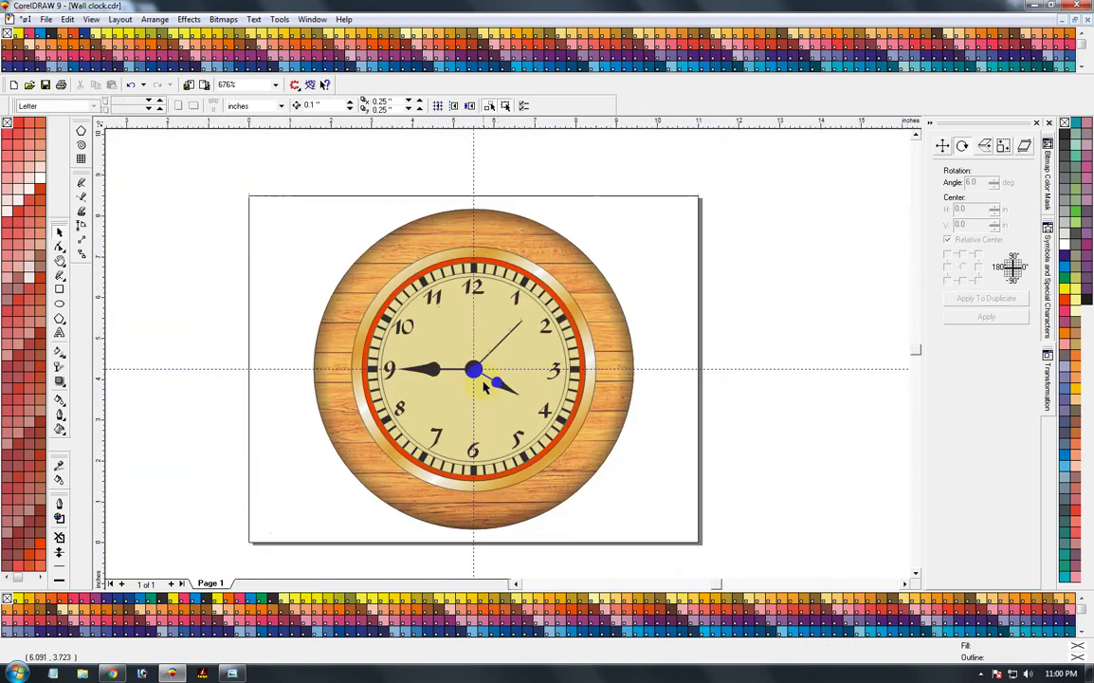
{"action": "key", "text": "F2"}
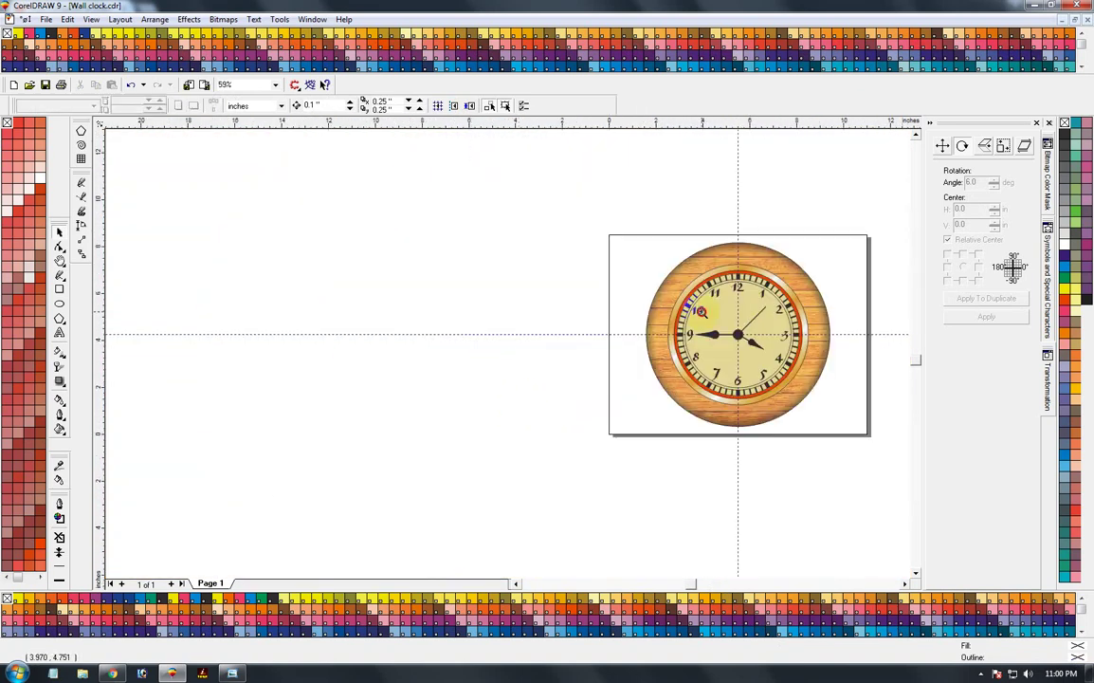
{"action": "left_click", "coordinate": [695, 334]}
{"action": "right_click", "coordinate": [645, 374]}
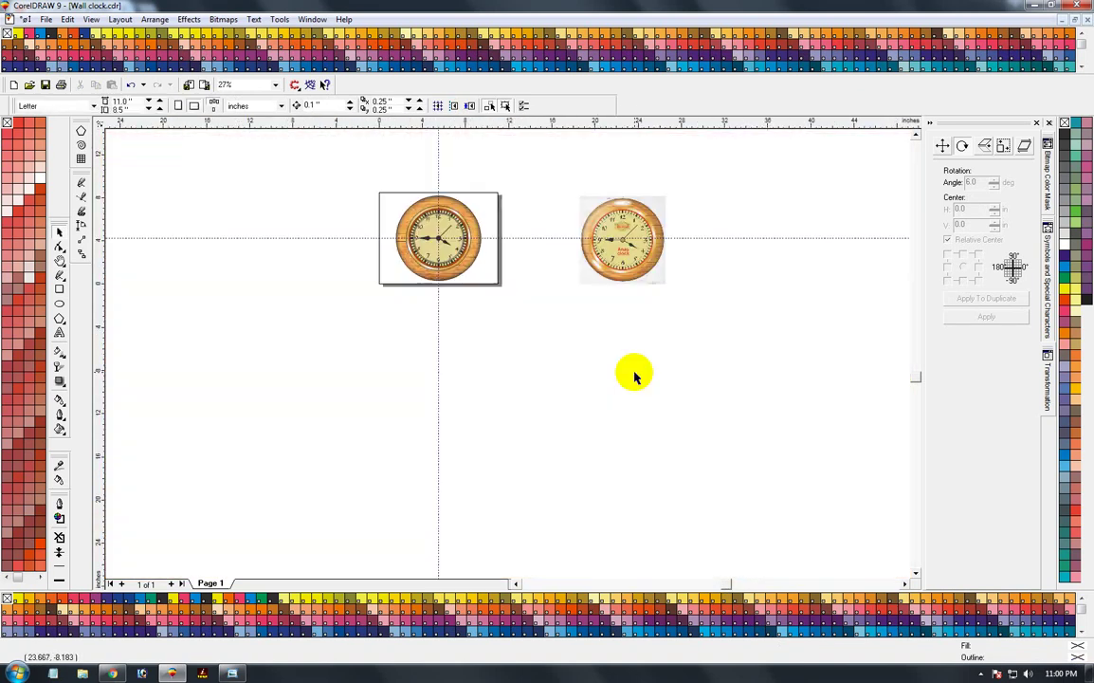
- Make a concentric copy of the hub circle scaled to about 61%, 0.264 in across
{"action": "left_click", "coordinate": [403, 237]}
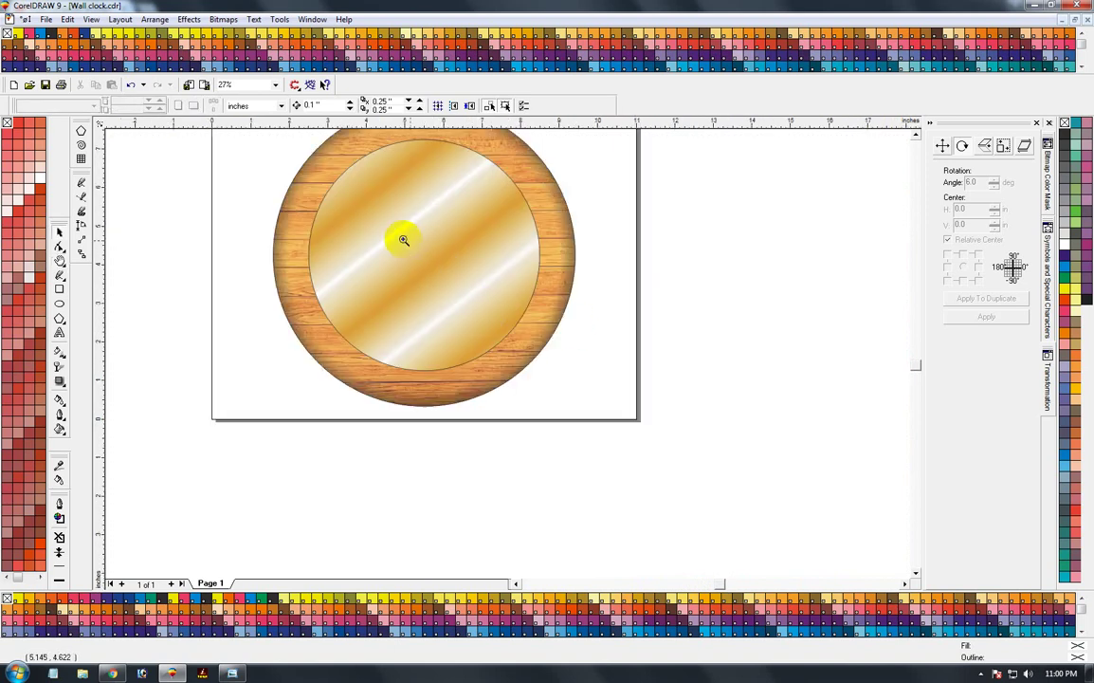
{"action": "left_click", "coordinate": [428, 313]}
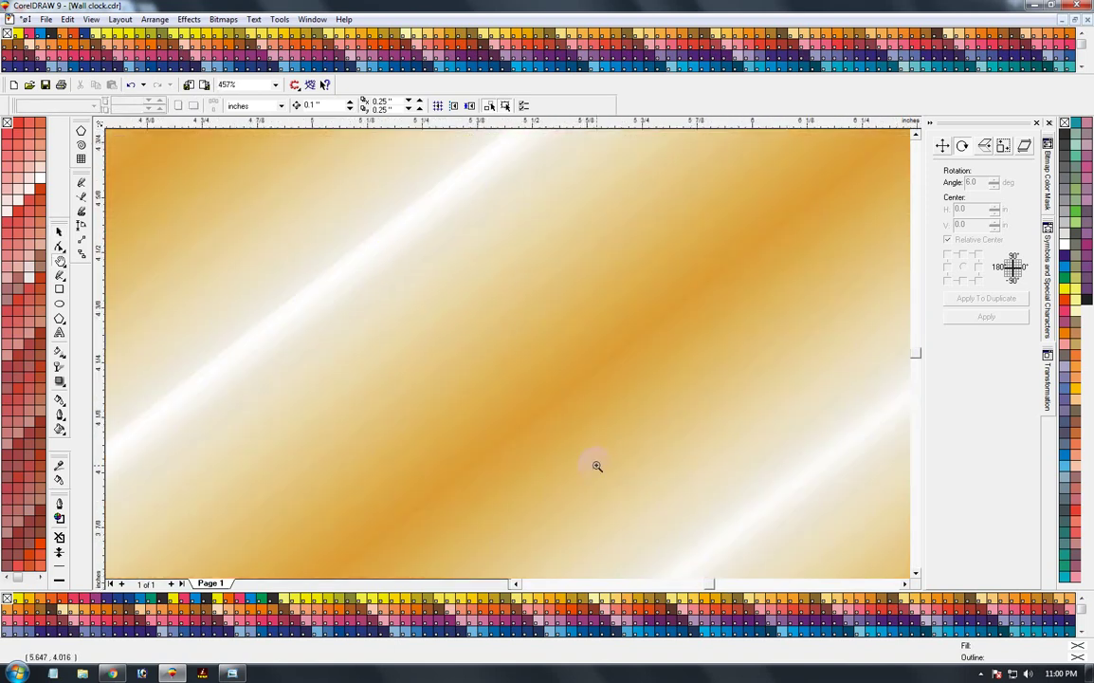
{"action": "left_click", "coordinate": [579, 451]}
{"action": "right_click", "coordinate": [451, 408]}
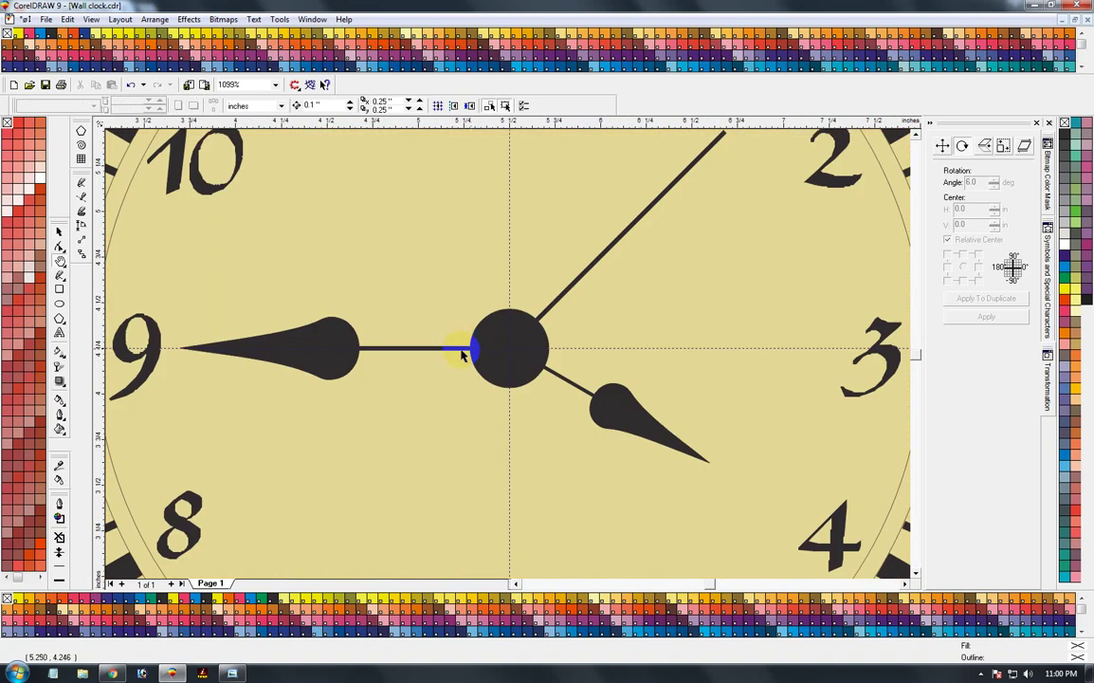
{"action": "key", "text": "space"}
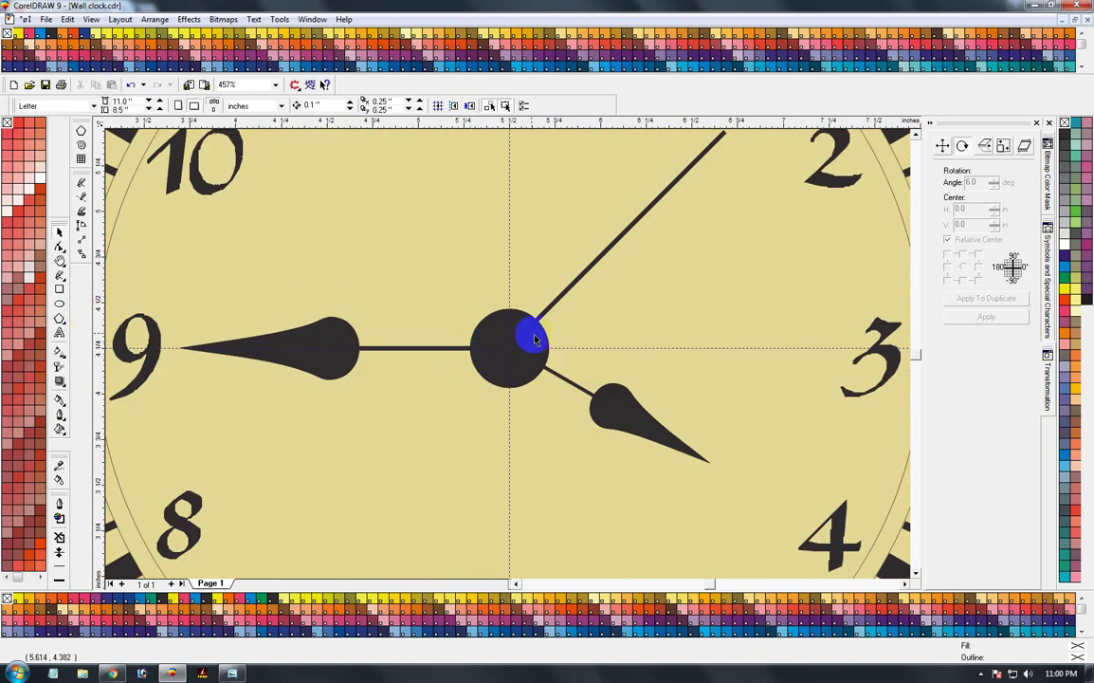
{"action": "left_click", "coordinate": [532, 329]}
{"action": "left_click_drag", "start_coordinate": [551, 307], "coordinate": [537, 329]}
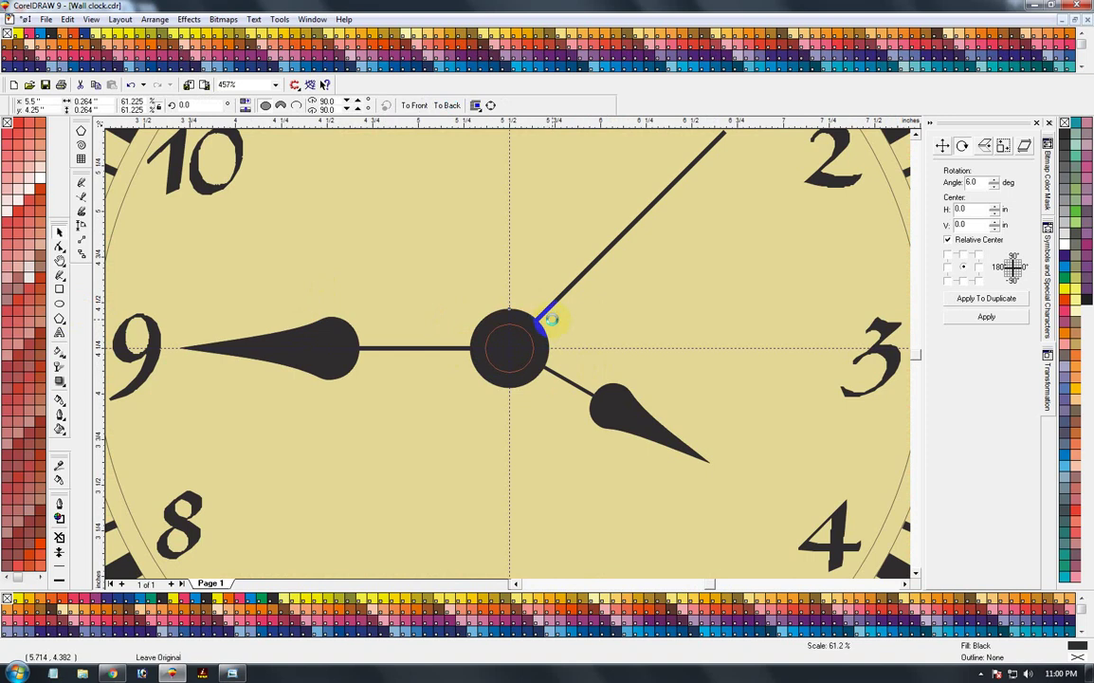
- Fill the small inner hub circle with the named color Gold and give it a red outline
{"action": "left_click", "coordinate": [1065, 300]}
{"action": "left_click", "coordinate": [1077, 298]}
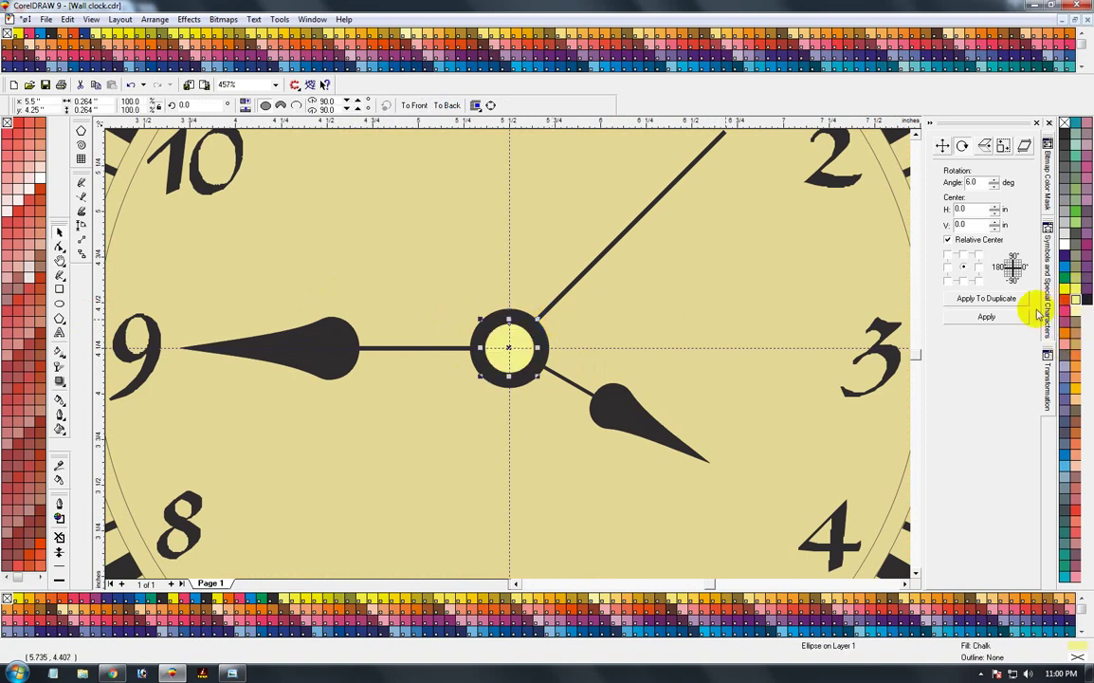
{"action": "key", "text": "shift+F11"}
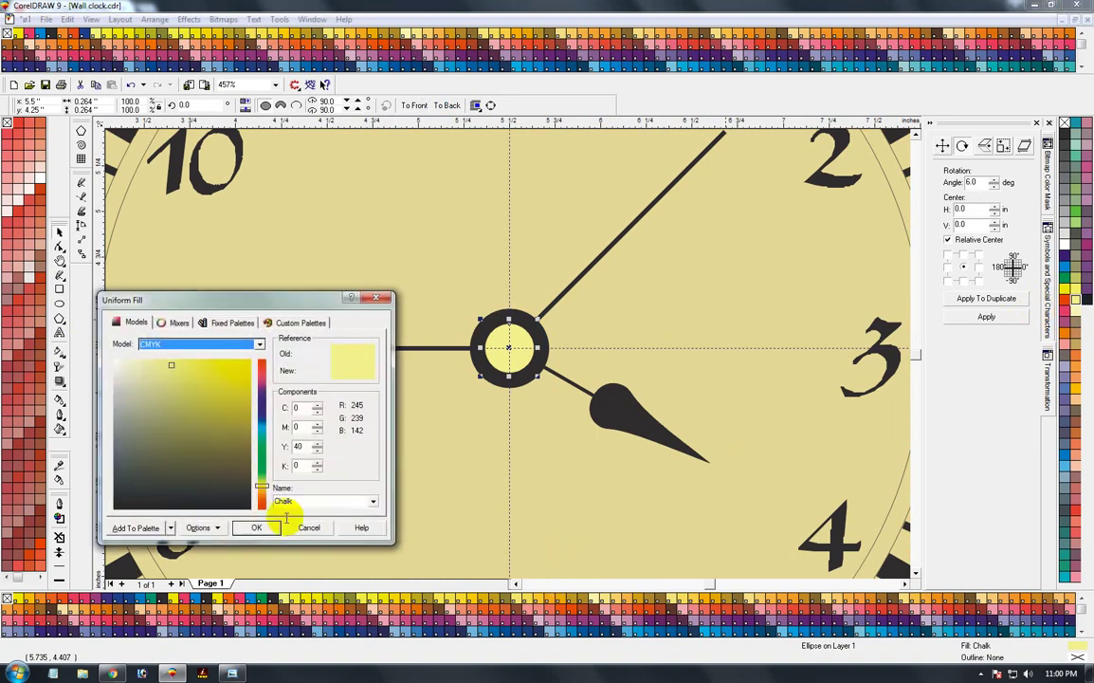
{"action": "type", "text": "Gold"}
{"action": "key", "text": "Return"}
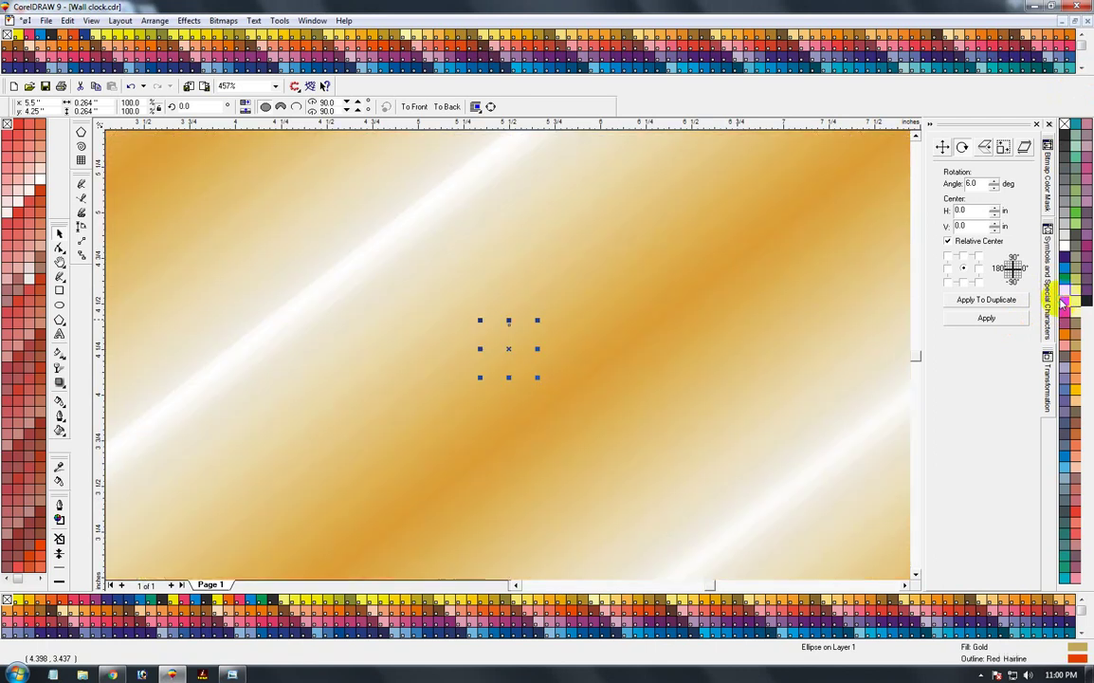
{"action": "right_click", "coordinate": [1064, 302]}
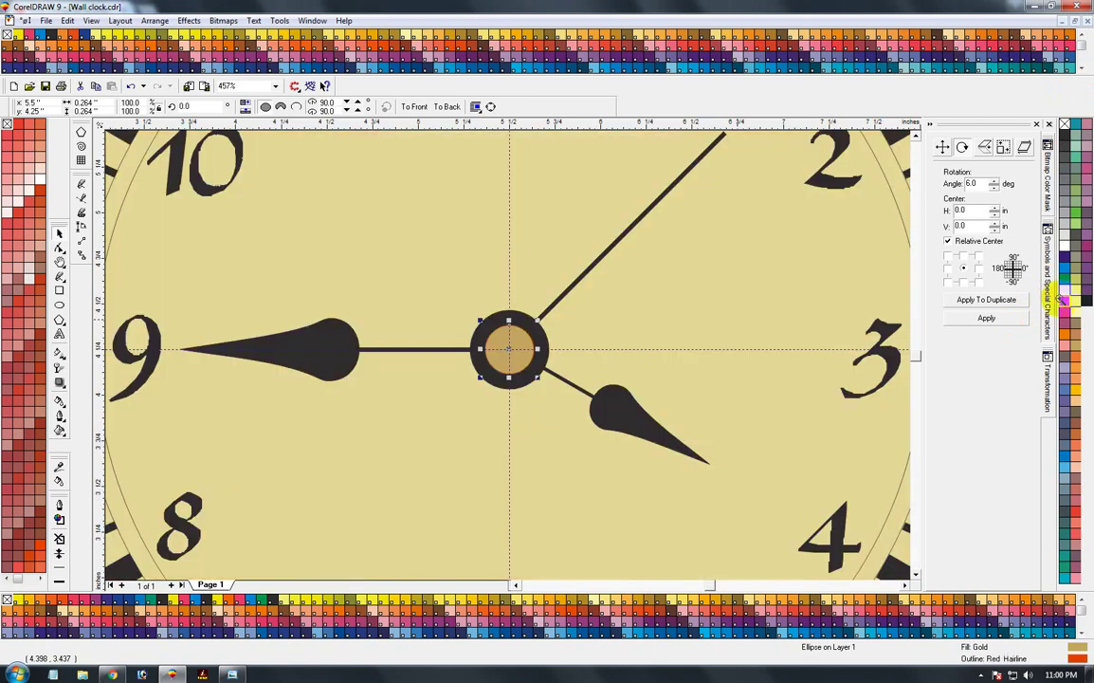
- Set the inner hub circle's outline to 2.5 points with rounded corners and round caps, placed behind the fill and scaling with the image
{"action": "key", "text": "h"}
{"action": "key", "text": "shift+F9"}
{"action": "key", "text": "F12"}
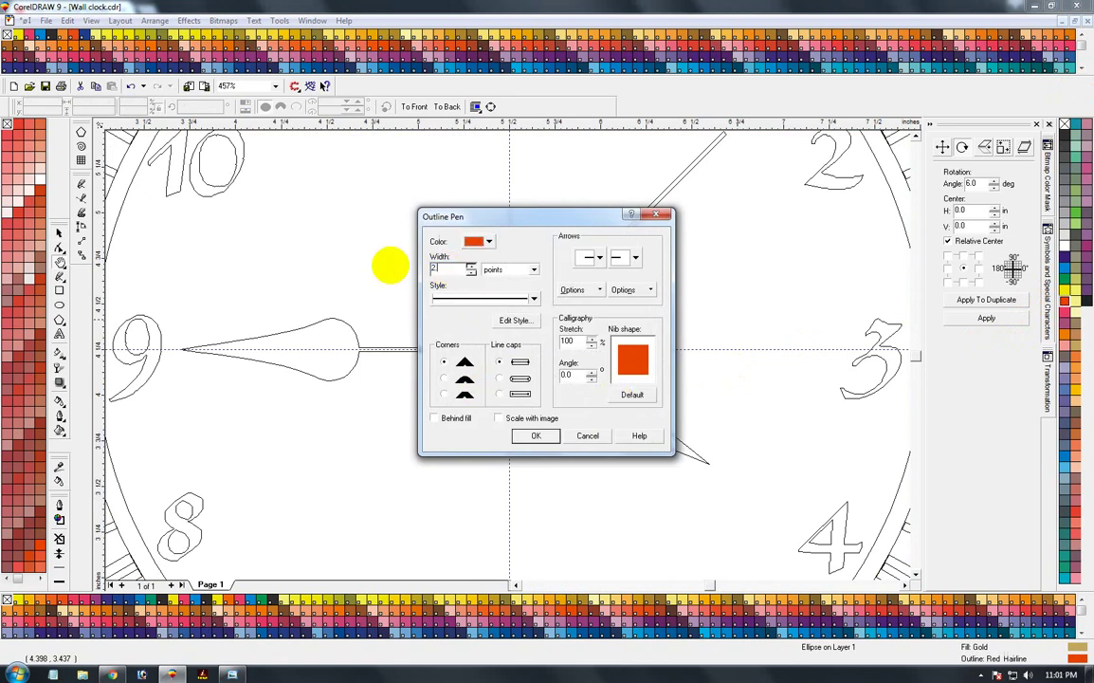
{"action": "left_click", "coordinate": [445, 378]}
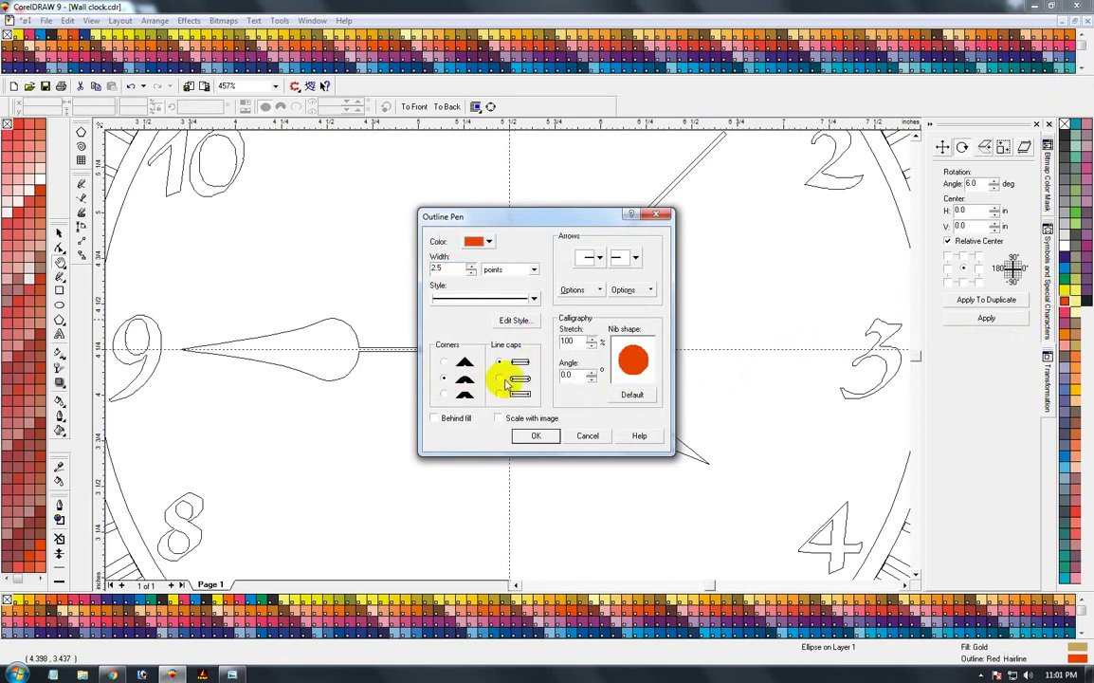
{"action": "left_click", "coordinate": [499, 378]}
{"action": "left_click", "coordinate": [457, 418]}
{"action": "left_click", "coordinate": [511, 418]}
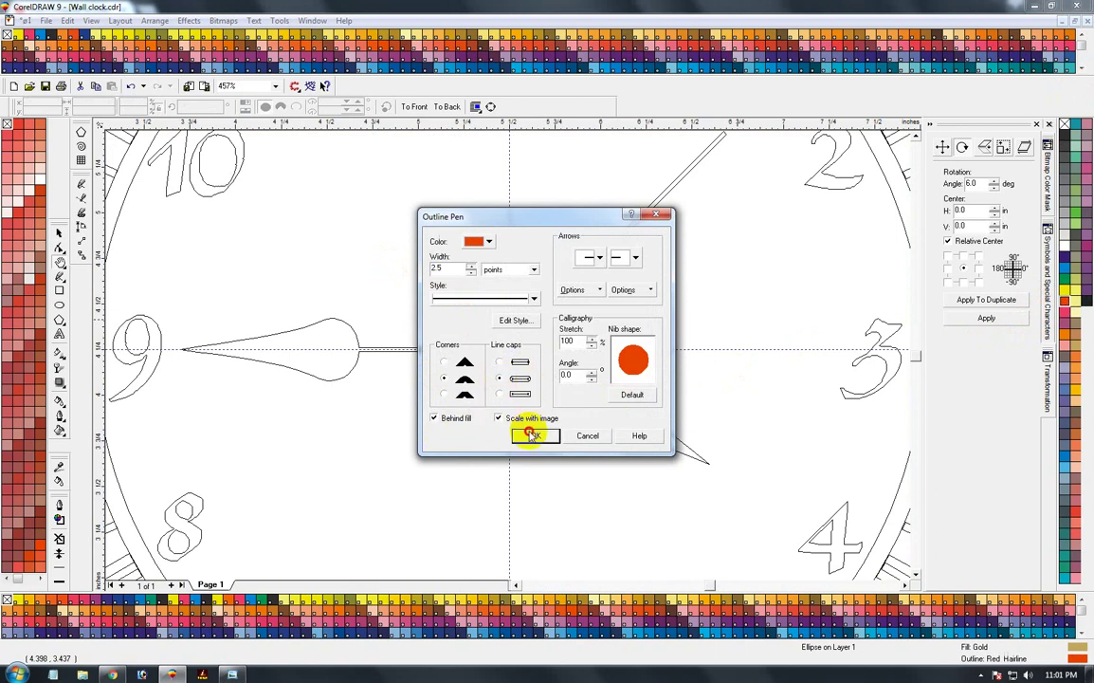
{"action": "left_click", "coordinate": [531, 436]}
{"action": "key", "text": "shift+F9"}
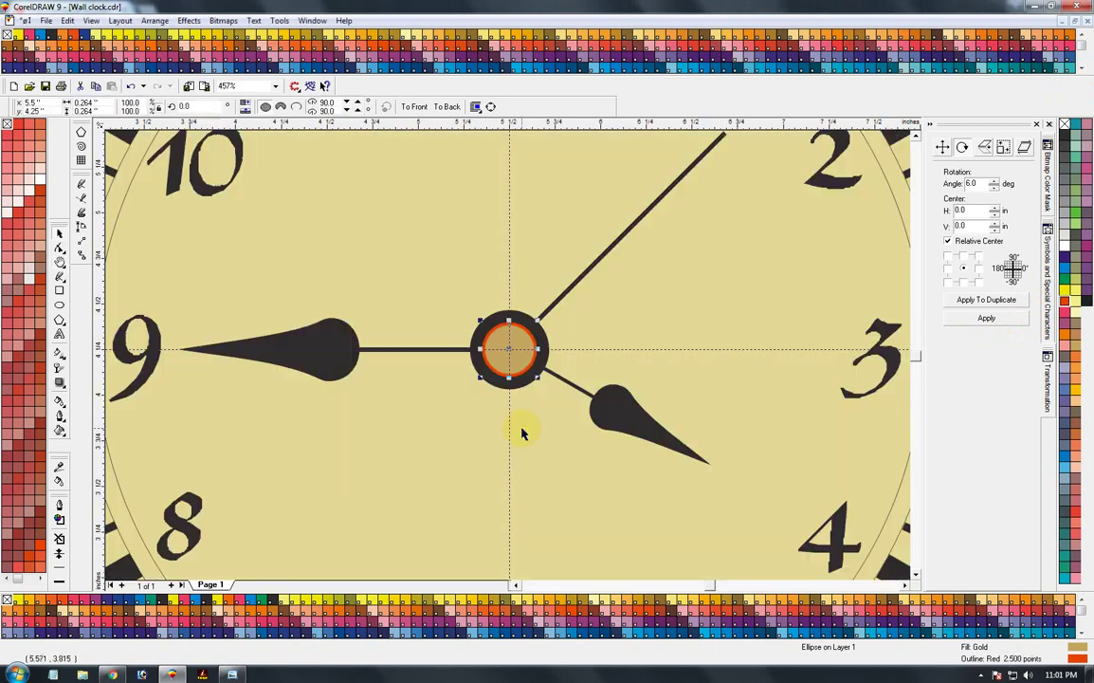
- Delete the horizontal and vertical guidelines that cross at the clock's center
{"action": "key", "text": "F3"}
{"action": "left_click", "coordinate": [723, 380]}
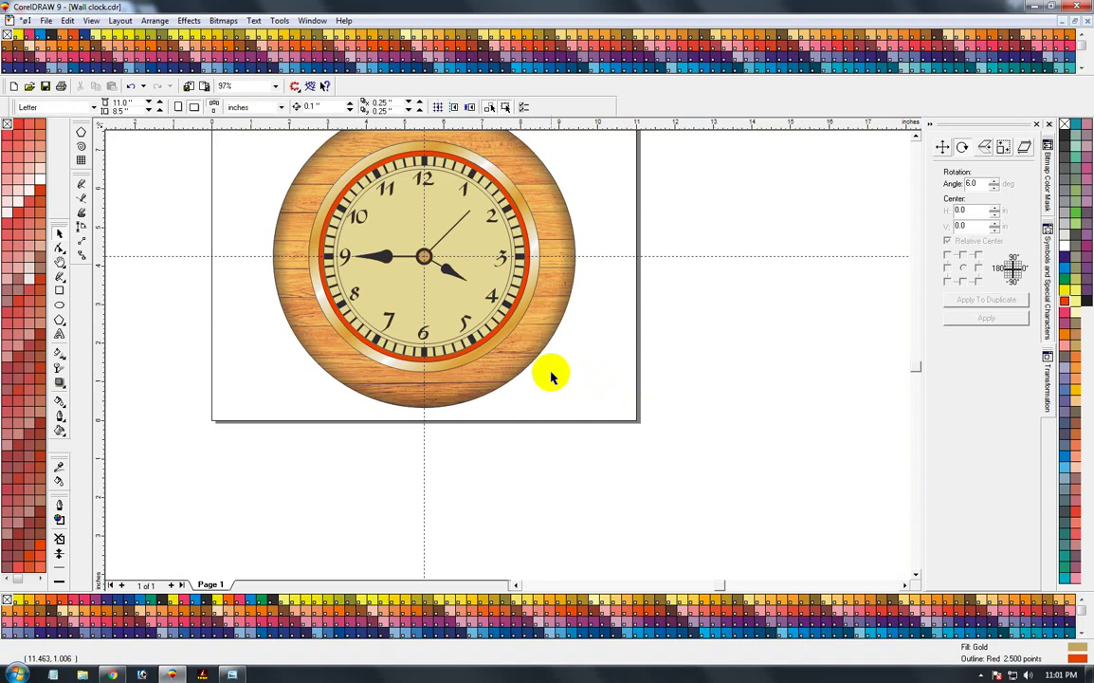
{"action": "left_click", "coordinate": [603, 256]}
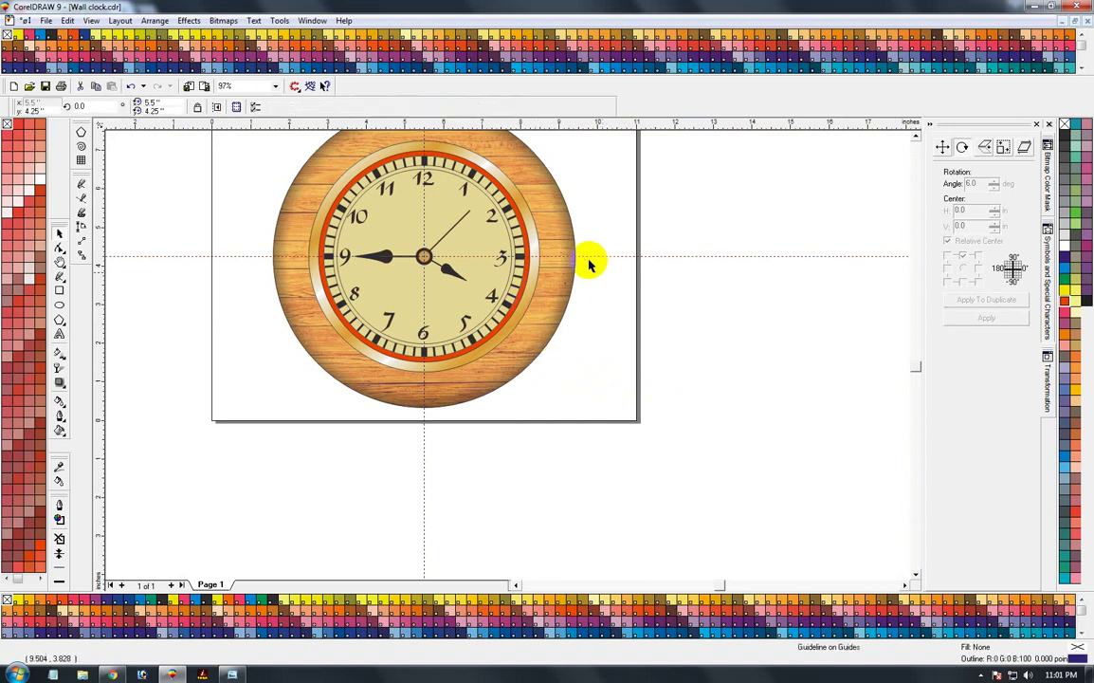
{"action": "key", "text": "Delete"}
{"action": "left_click", "coordinate": [424, 475]}
{"action": "key", "text": "Delete"}
- Move the reference clock image farther away from the page
{"action": "key", "text": "F4"}
{"action": "key", "text": "F2"}
{"action": "left_click_drag", "start_coordinate": [351, 168], "coordinate": [672, 428]}
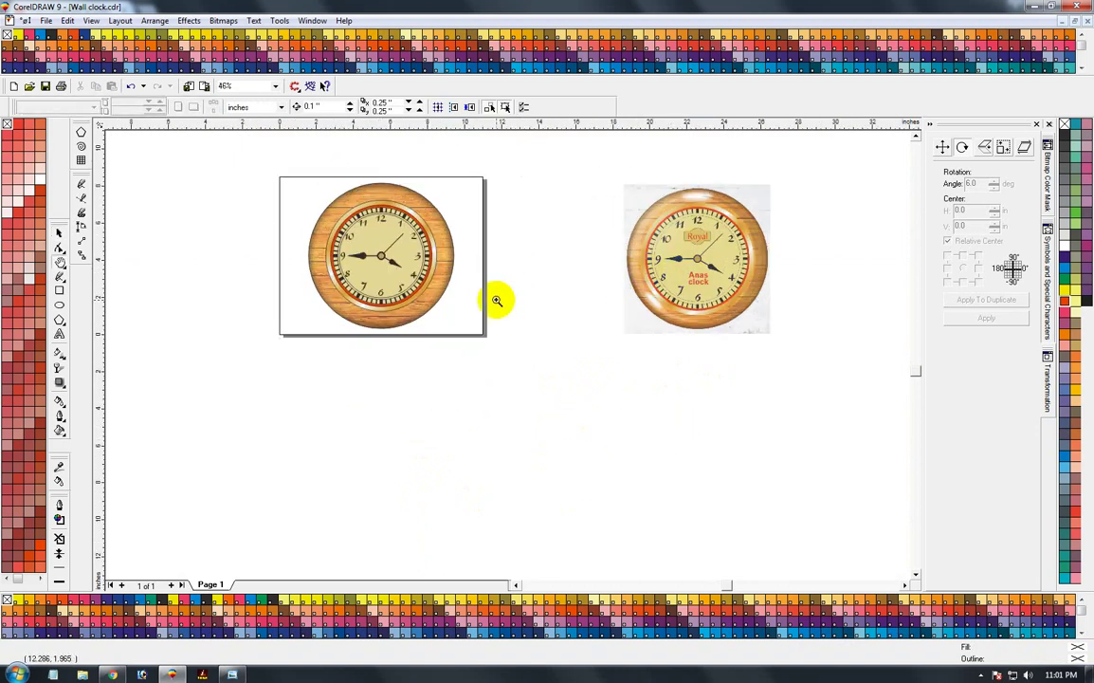
{"action": "left_click", "coordinate": [57, 234]}
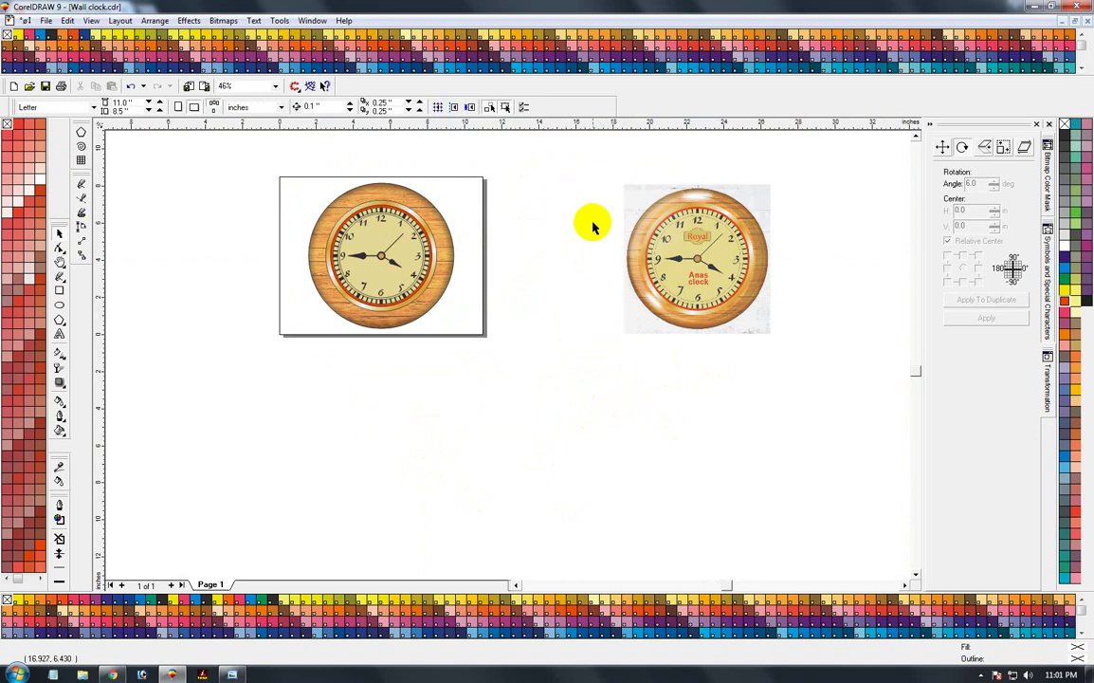
{"action": "left_click_drag", "start_coordinate": [586, 171], "coordinate": [849, 394]}
{"action": "left_click_drag", "start_coordinate": [705, 287], "coordinate": [832, 336]}
{"action": "left_click", "coordinate": [559, 477]}
- Copy the wooden frame circle beside the page and add a second copy offset horizontally by about 0.6 in
{"action": "key", "text": "F2"}
{"action": "left_click_drag", "start_coordinate": [216, 169], "coordinate": [693, 486]}
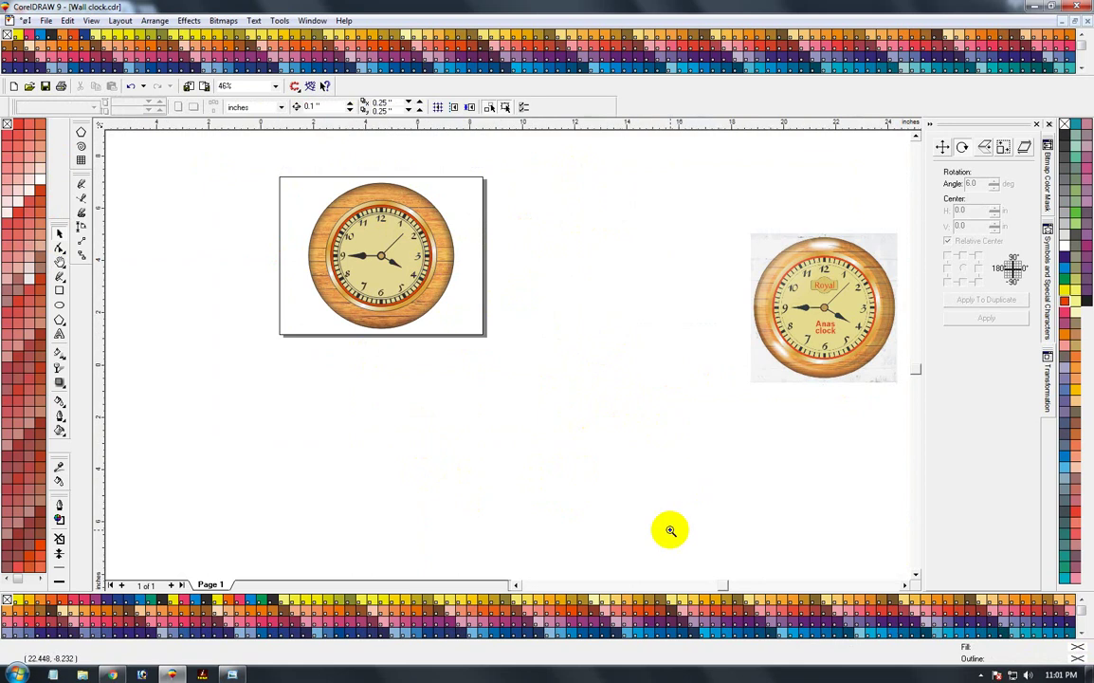
{"action": "left_click_drag", "start_coordinate": [313, 275], "coordinate": [566, 453]}
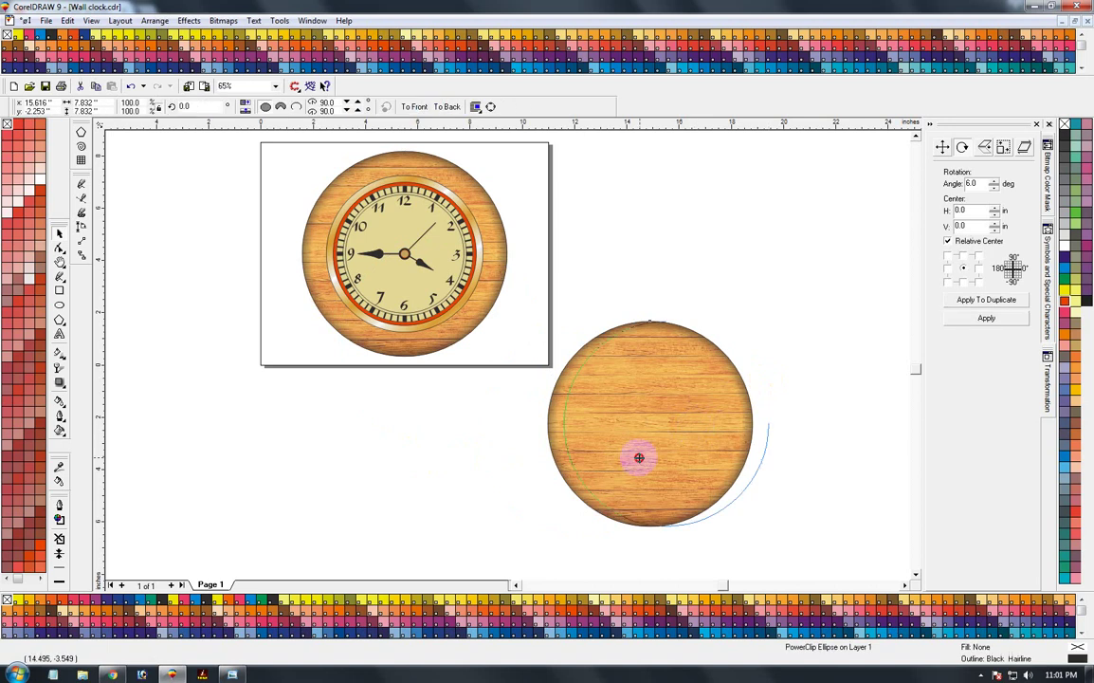
{"action": "left_click_drag", "start_coordinate": [642, 458], "coordinate": [637, 462]}
- Trim one wooden circle copy with the other into a thin crescent and delete the trimming circle
{"action": "left_click", "coordinate": [565, 464], "text": "shift"}
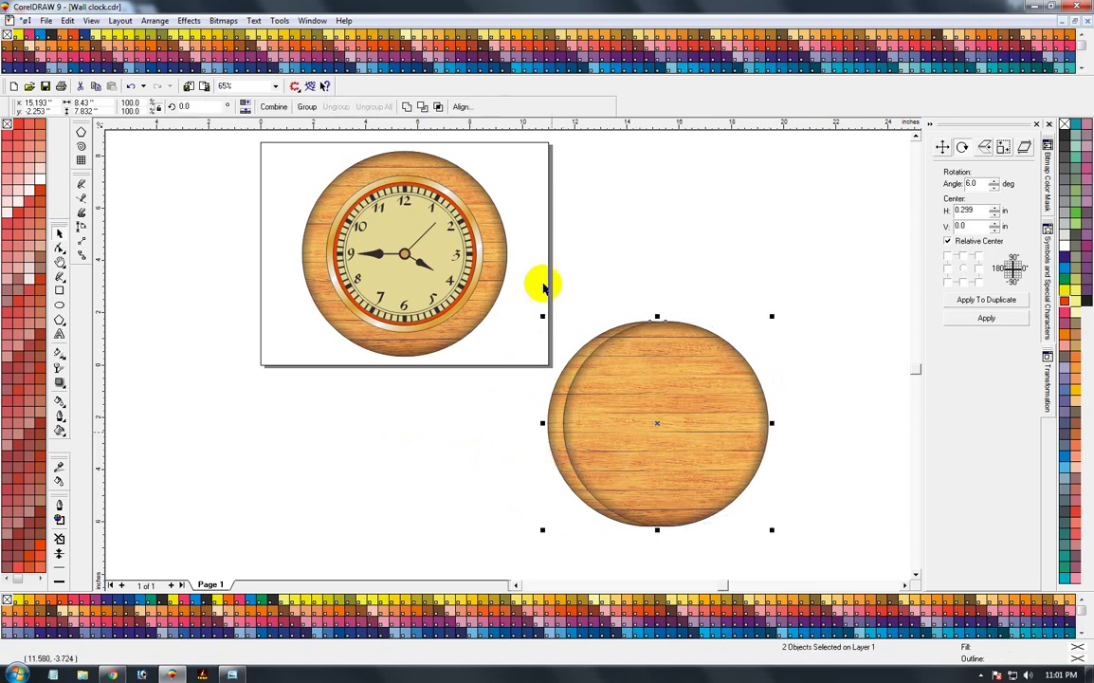
{"action": "left_click", "coordinate": [427, 106]}
{"action": "left_click", "coordinate": [665, 276]}
{"action": "left_click_drag", "start_coordinate": [668, 392], "coordinate": [707, 358]}
{"action": "key", "text": "Delete"}
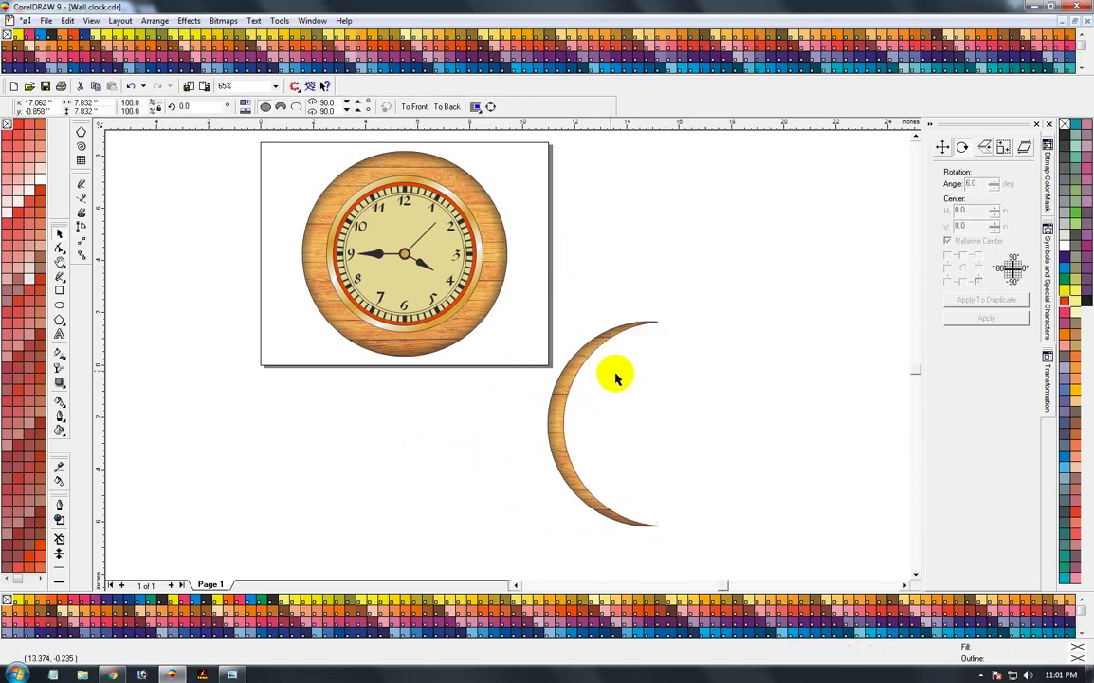
- Delete the wood texture from the crescent's PowerClip contents and finish editing them
{"action": "left_click", "coordinate": [576, 366]}
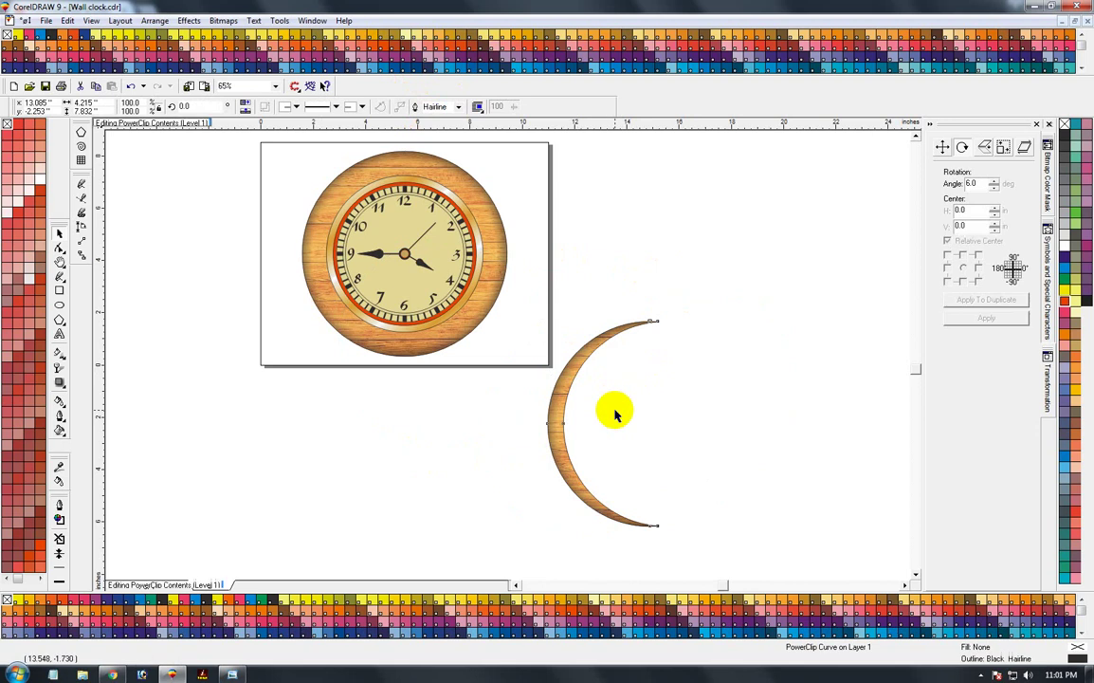
{"action": "left_click", "coordinate": [612, 411], "text": "ctrl"}
{"action": "key", "text": "Delete"}
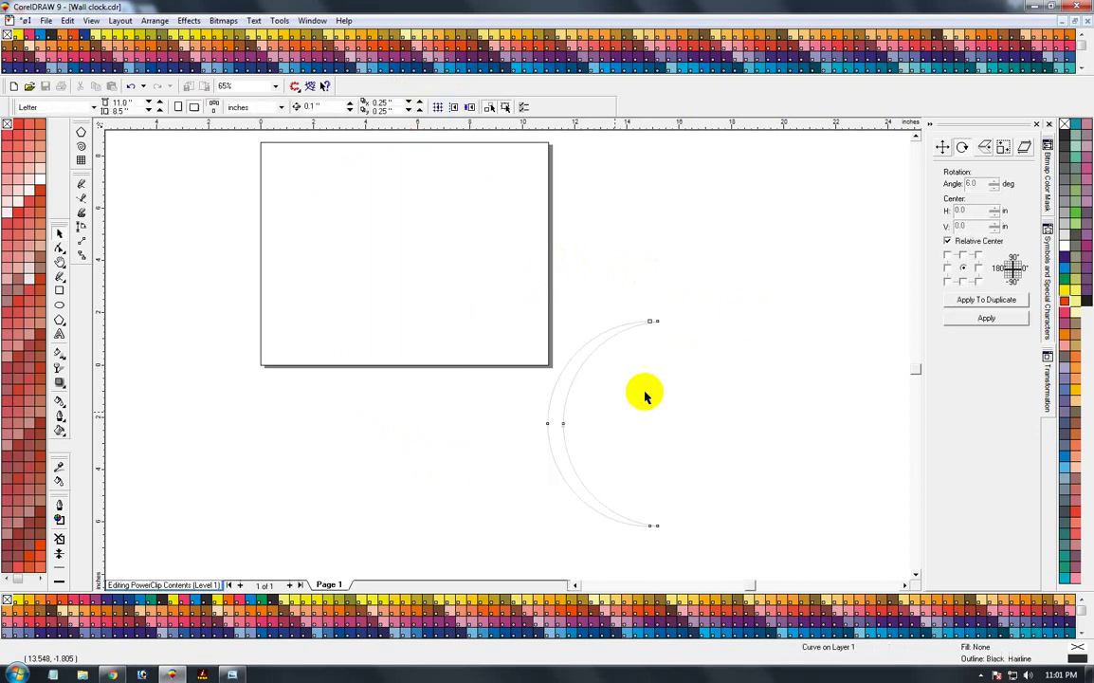
{"action": "left_click", "coordinate": [644, 391], "text": "ctrl"}
- Align the empty crescent over the wooden frame's left side, level with its center, and scale it to about 3.84 by 7.13 in
{"action": "left_click", "coordinate": [556, 423]}
{"action": "left_click_drag", "start_coordinate": [557, 423], "coordinate": [495, 390]}
{"action": "left_click_drag", "start_coordinate": [375, 324], "coordinate": [293, 257]}
{"action": "left_click", "coordinate": [325, 275], "text": "shift"}
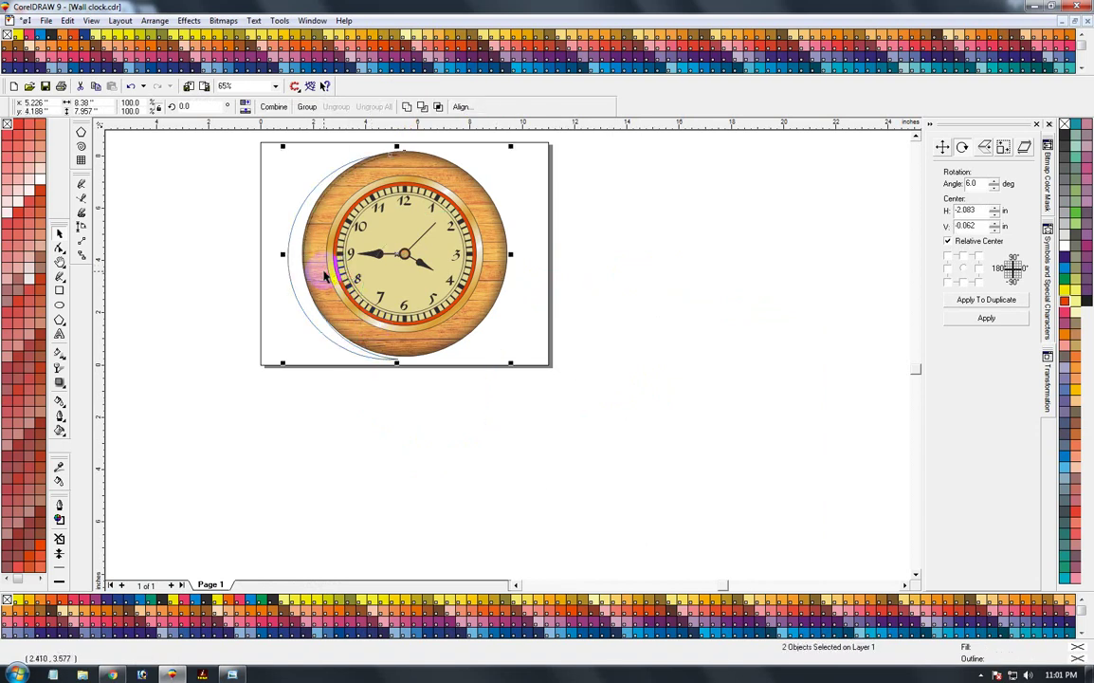
{"action": "left_click", "coordinate": [557, 294]}
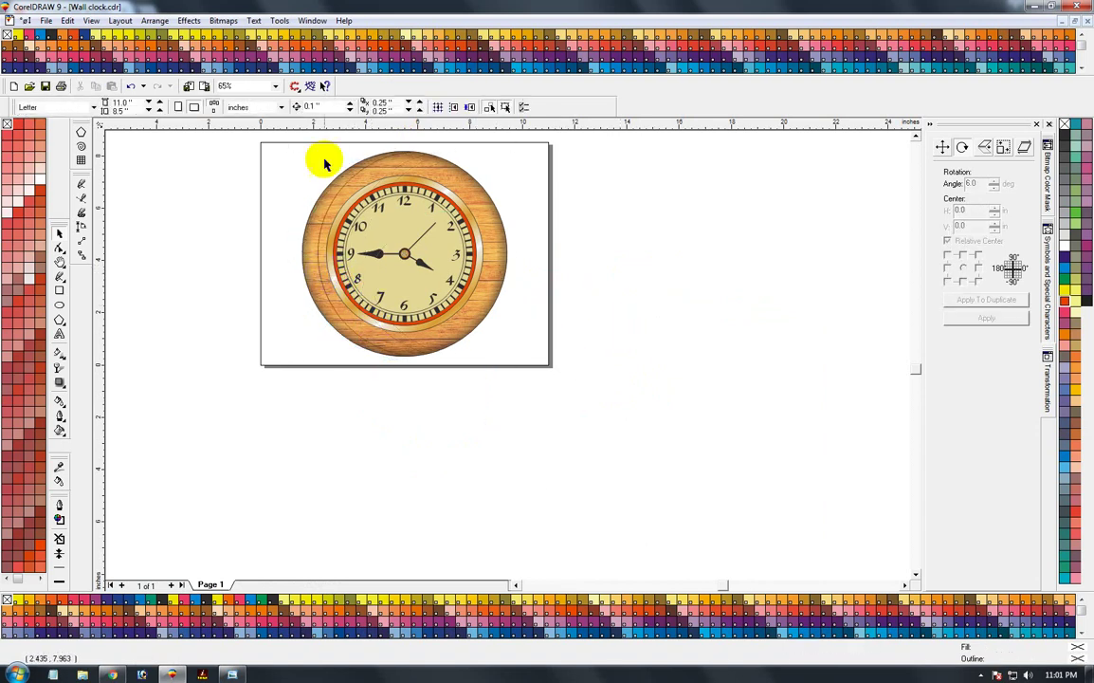
{"action": "left_click", "coordinate": [366, 147]}
{"action": "left_click_drag", "start_coordinate": [416, 148], "coordinate": [410, 158]}
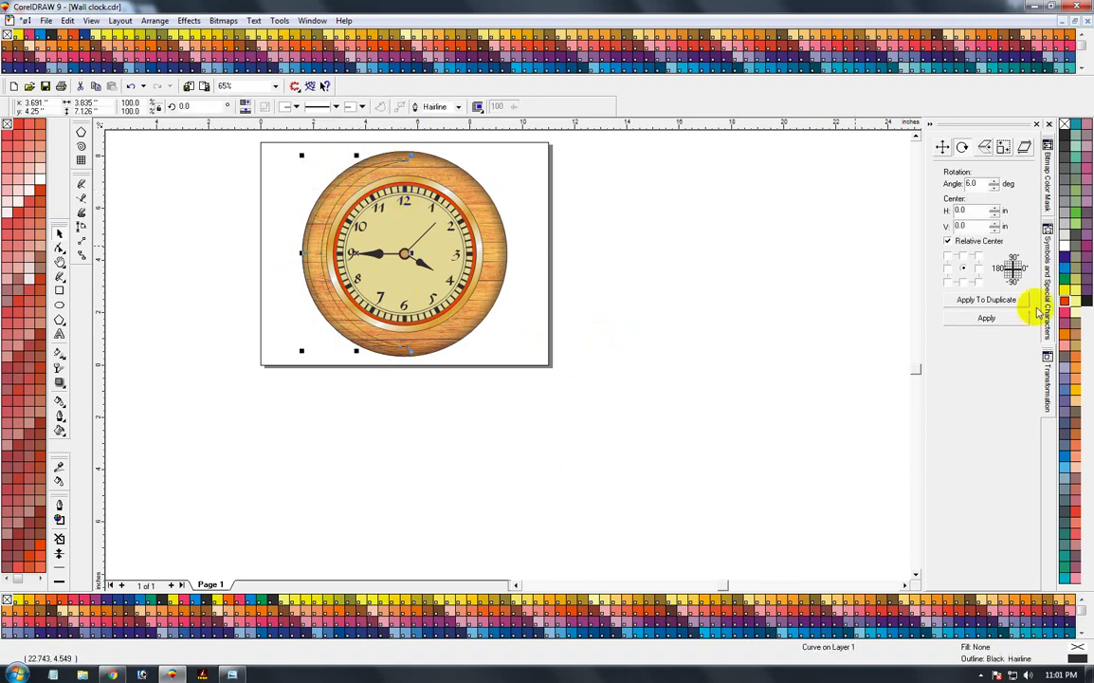
- Fill the crescent white without an outline and give it a uniform transparency of 50
{"action": "left_click", "coordinate": [1064, 245]}
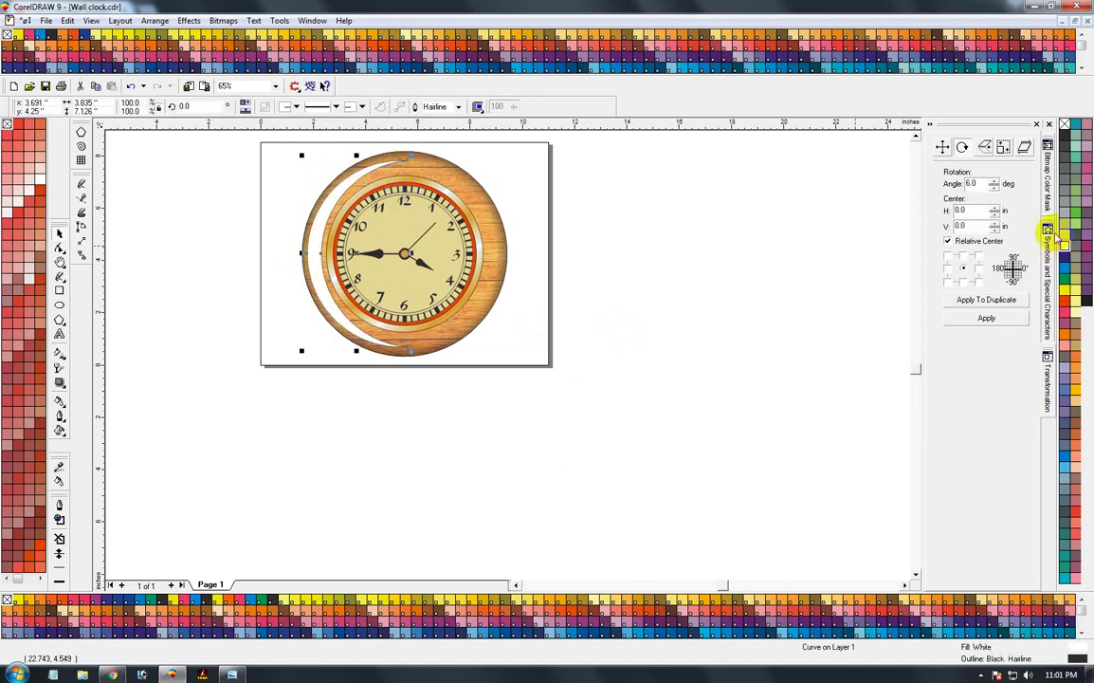
{"action": "right_click", "coordinate": [1063, 126]}
{"action": "left_click", "coordinate": [622, 285]}
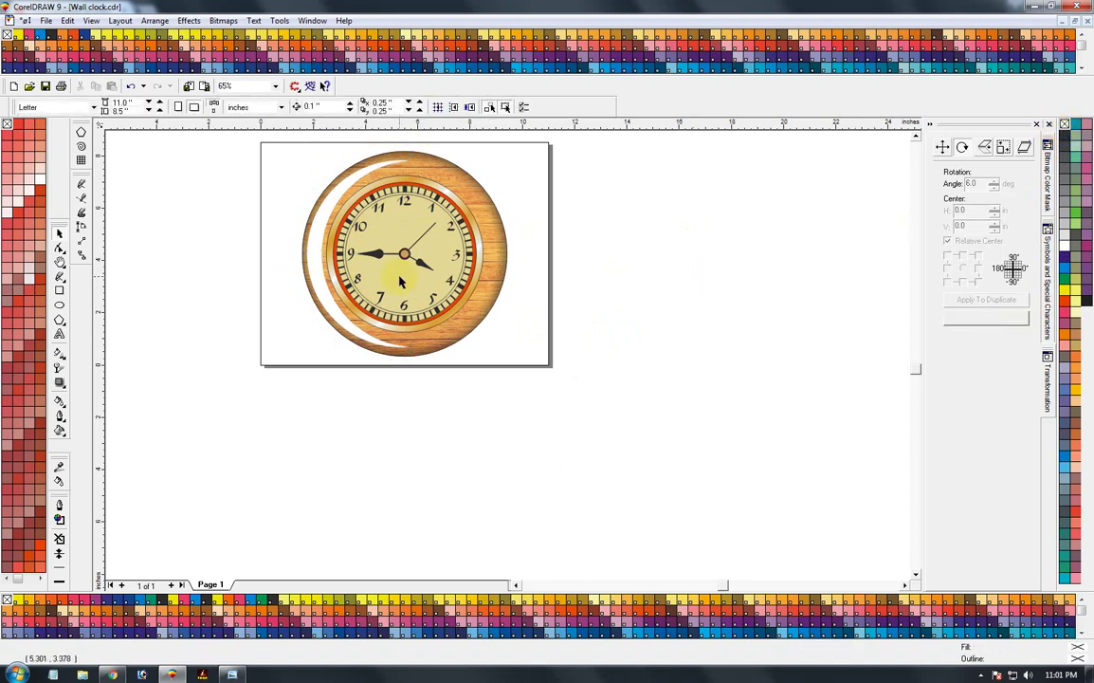
{"action": "left_click", "coordinate": [303, 281]}
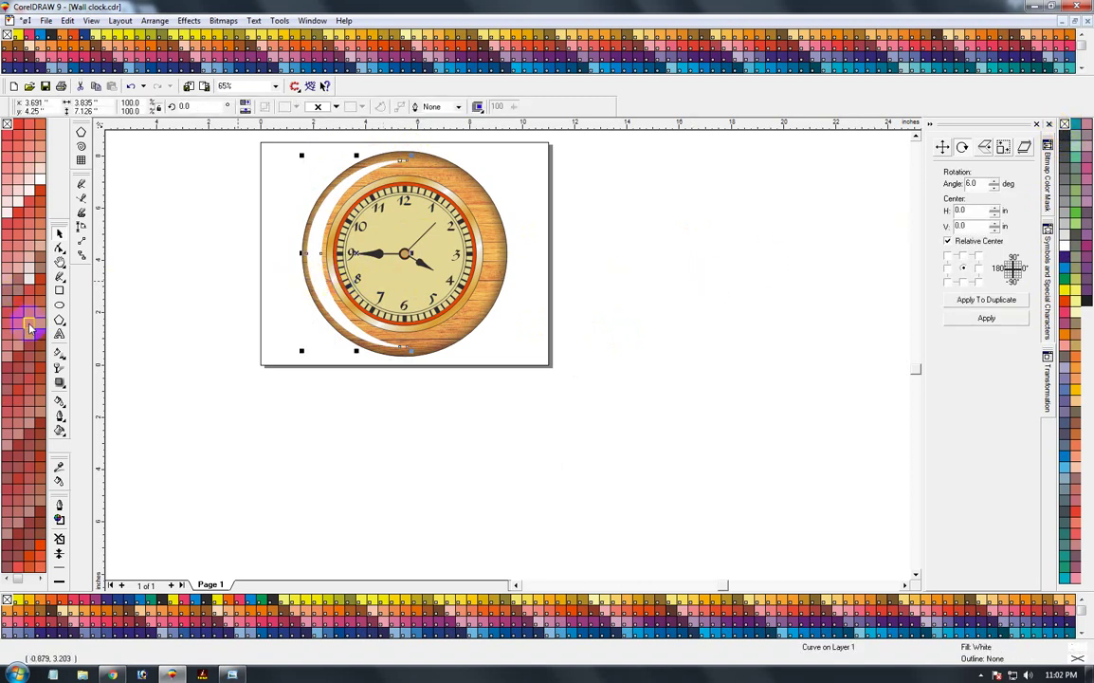
{"action": "left_click", "coordinate": [59, 364]}
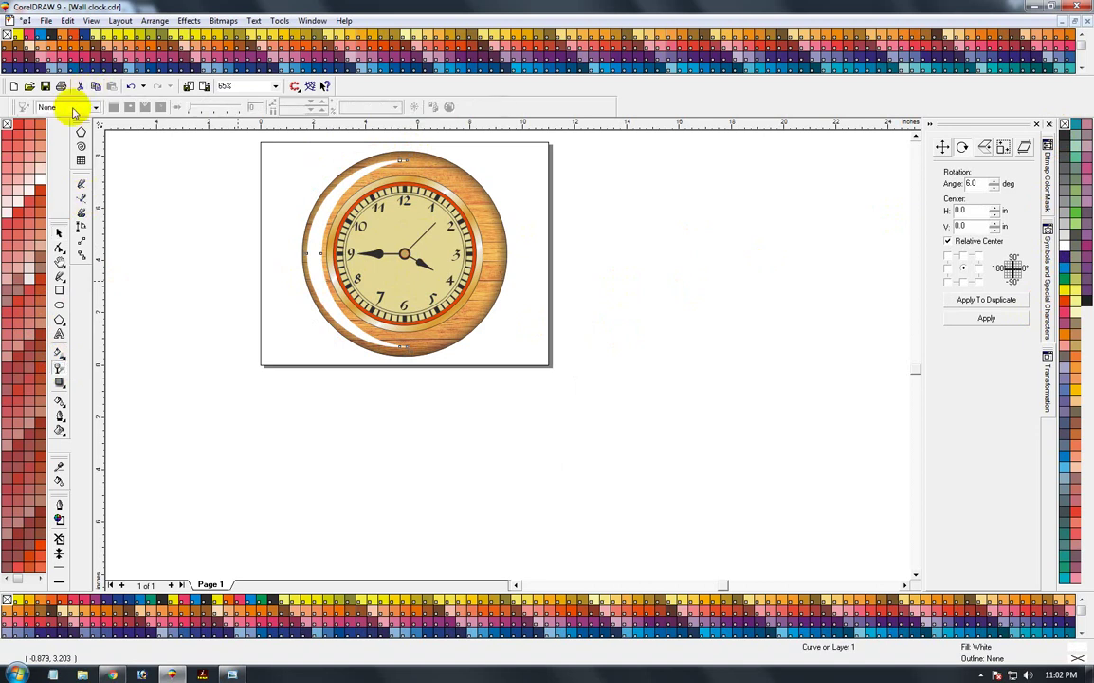
{"action": "left_click", "coordinate": [73, 107]}
{"action": "left_click", "coordinate": [69, 127]}
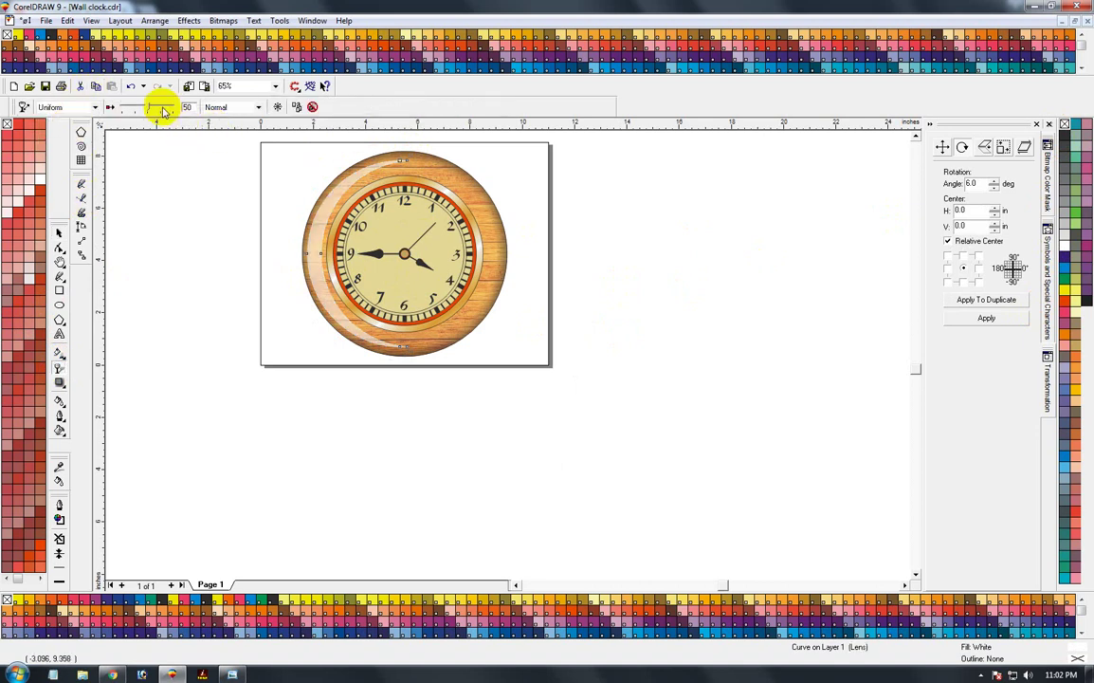
- Make a mirrored black copy of the crescent on the frame's right side and enlarge it to about 4.29 by 7.97 in
{"action": "left_click", "coordinate": [60, 233]}
{"action": "left_click_drag", "start_coordinate": [301, 253], "coordinate": [423, 256]}
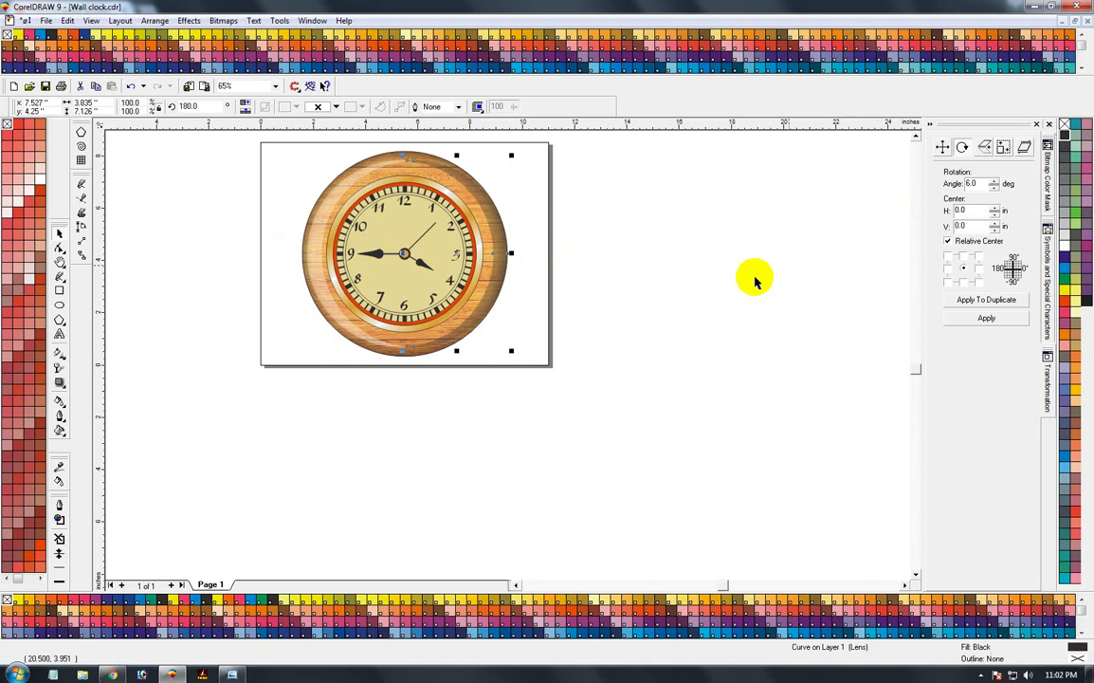
{"action": "left_click", "coordinate": [481, 193]}
{"action": "left_click", "coordinate": [416, 163]}
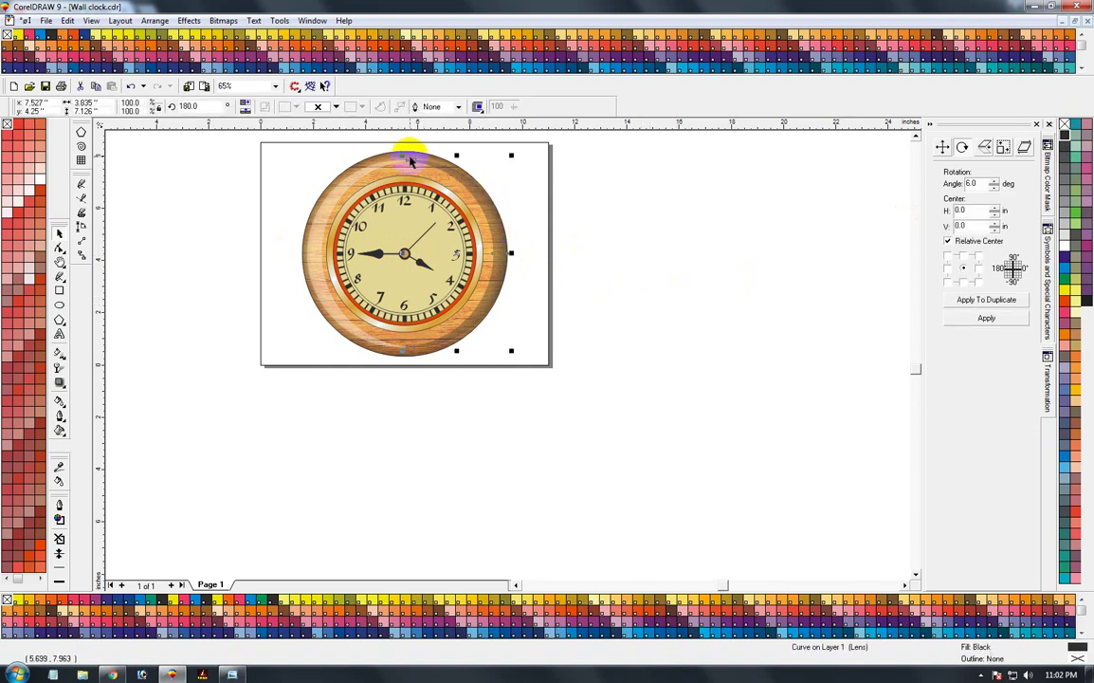
{"action": "mouse_move", "coordinate": [398, 140]}
{"action": "left_mouse_down"}
{"action": "mouse_move", "coordinate": [386, 140]}
{"action": "mouse_move", "coordinate": [393, 147]}
{"action": "left_mouse_up"}
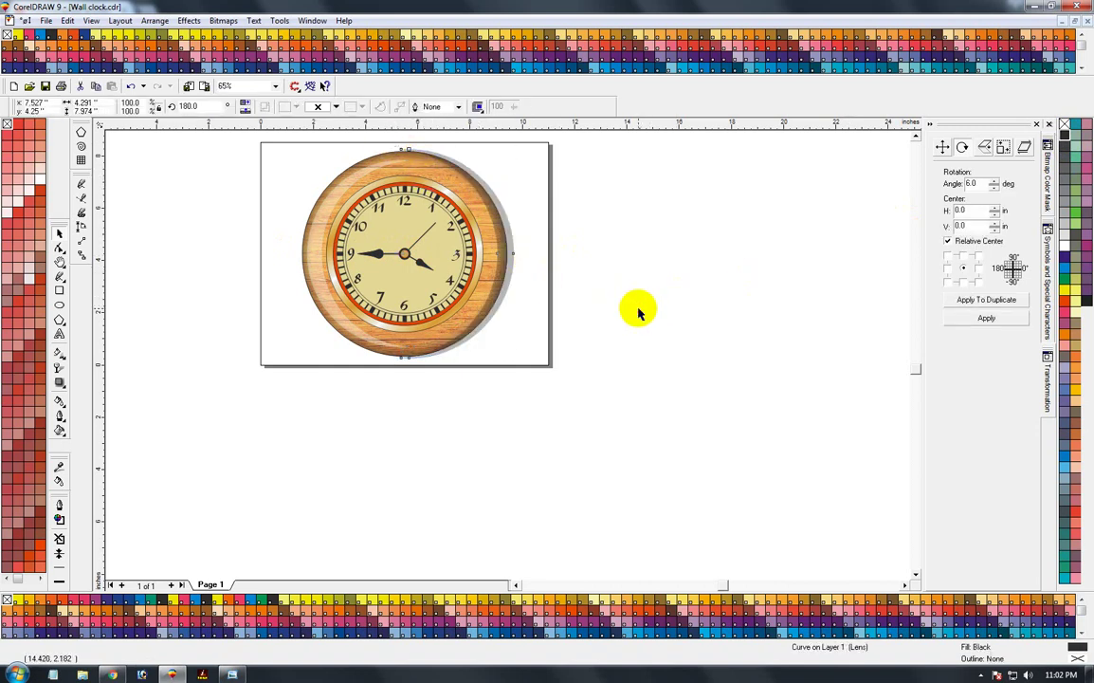
- PowerClip the black crescent into the wooden frame circle as shading on its right side
{"action": "left_click", "coordinate": [637, 309]}
{"action": "left_click", "coordinate": [508, 273]}
{"action": "key", "text": "alt+c"}
{"action": "key", "text": "w"}
{"action": "key", "text": "p"}
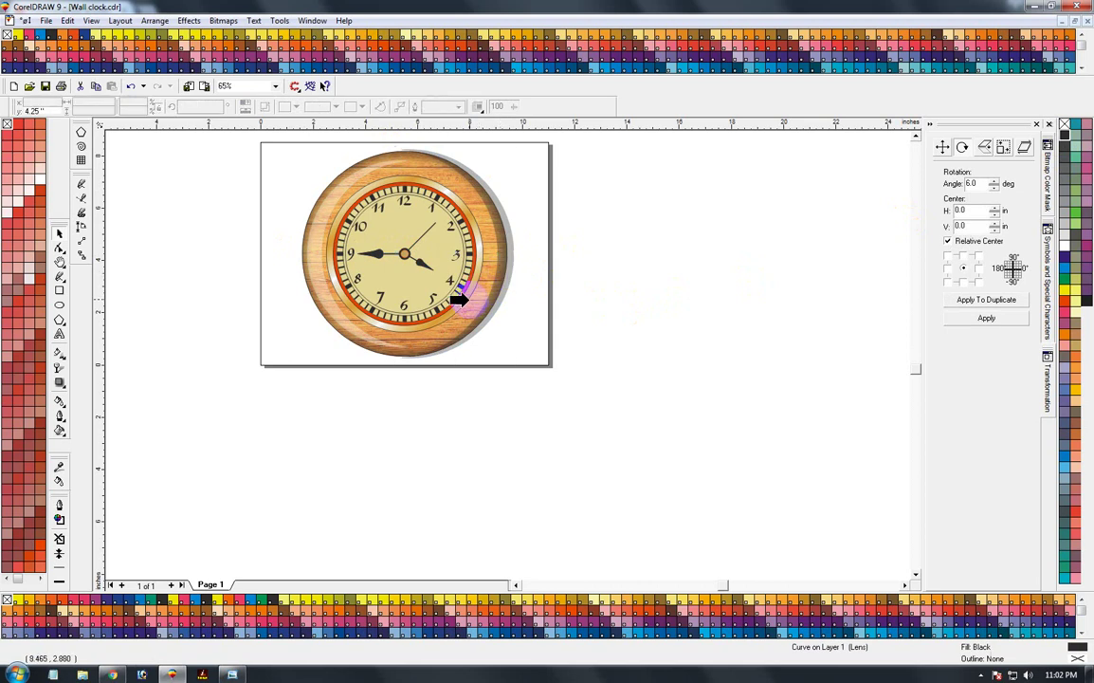
{"action": "left_click", "coordinate": [443, 176]}
{"action": "left_click", "coordinate": [599, 327]}
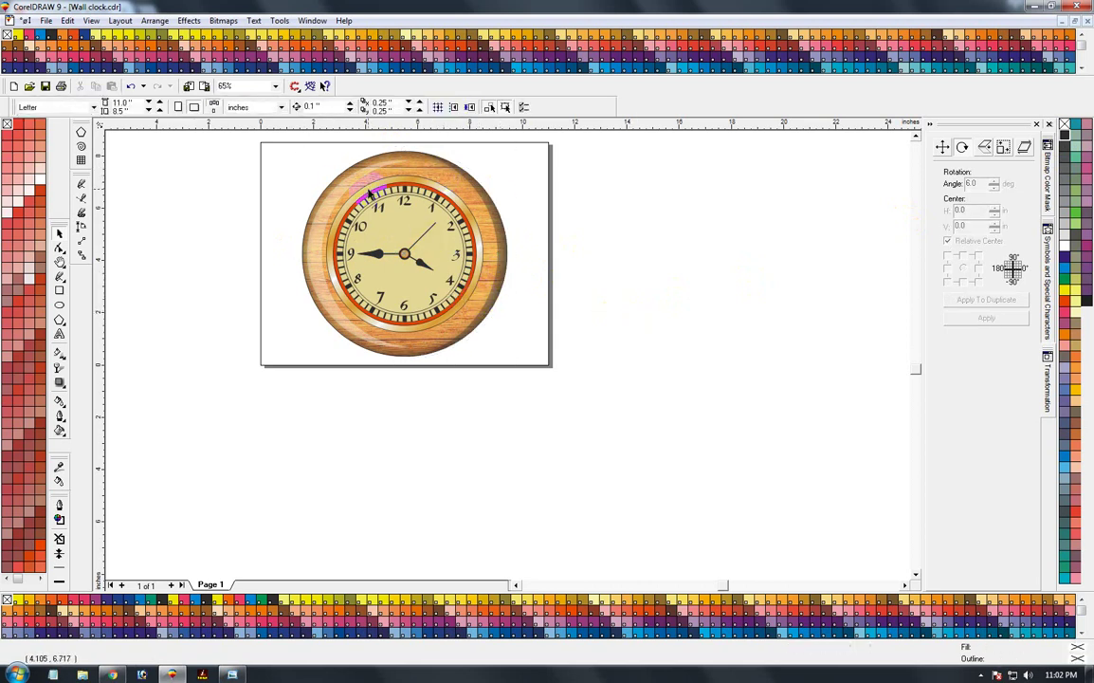
{"action": "left_click_drag", "start_coordinate": [339, 189], "coordinate": [436, 187]}
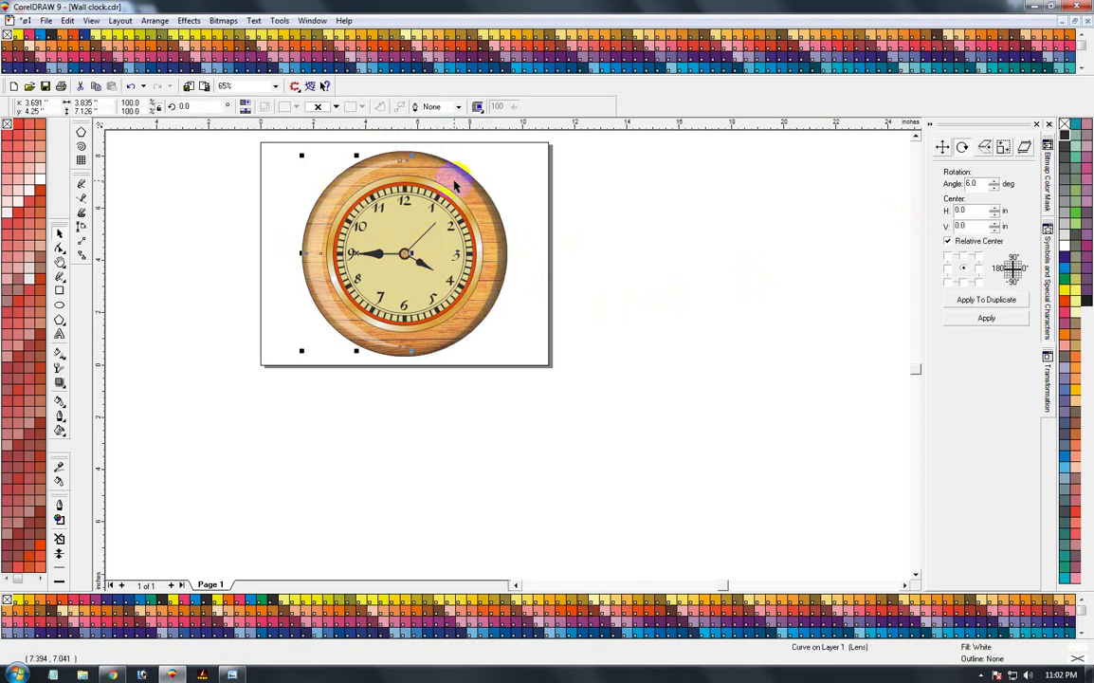
{"action": "left_click", "coordinate": [455, 180]}
{"action": "left_click", "coordinate": [555, 327]}
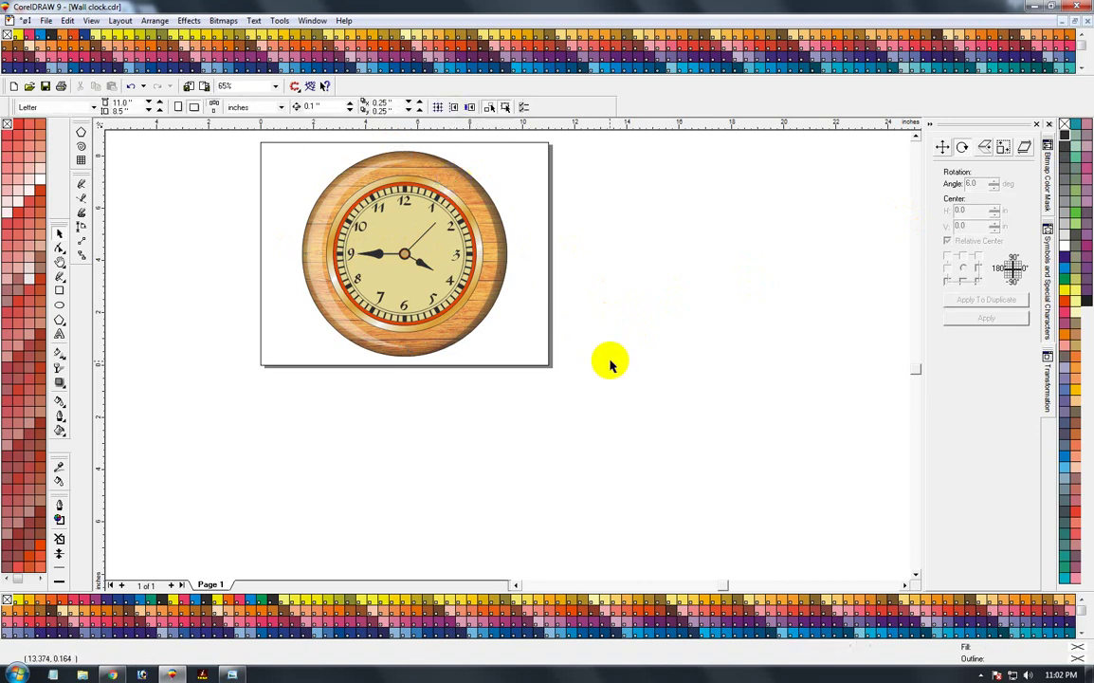
- Delete the reference clock image beside the page
{"action": "key", "text": "F3"}
{"action": "key", "text": "F2"}
{"action": "left_click_drag", "start_coordinate": [268, 168], "coordinate": [526, 362]}
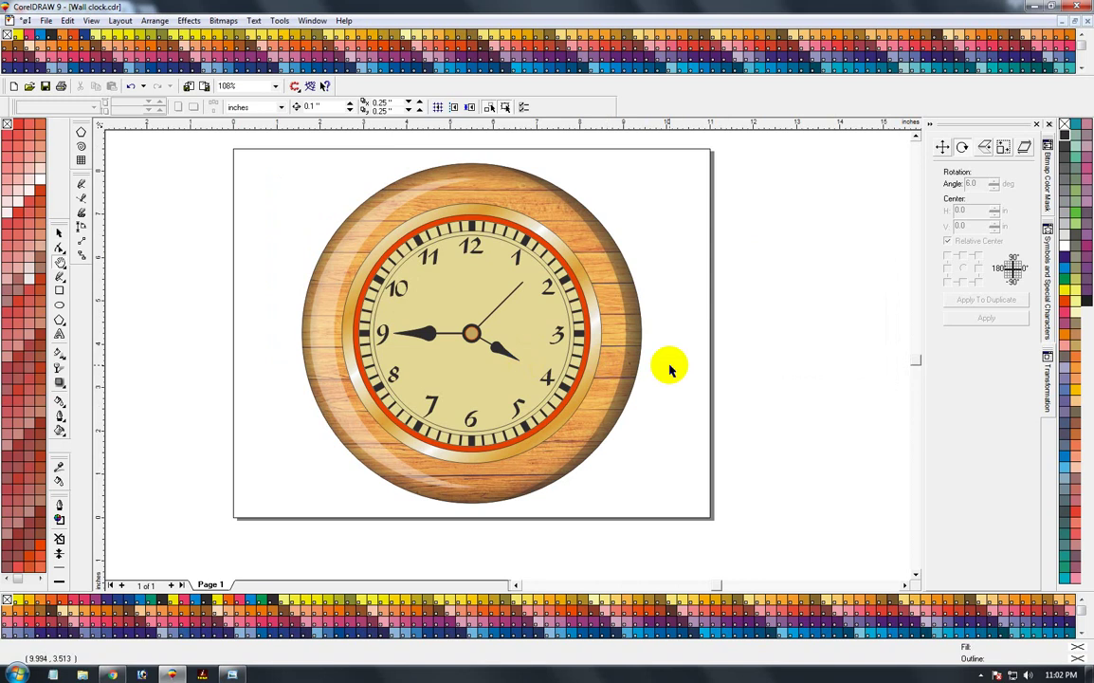
{"action": "key", "text": "F3"}
{"action": "left_click", "coordinate": [805, 348]}
{"action": "key", "text": "Delete"}
- Draw an ellipse of about 1.45 by 0.75 in over the lower-left part of the clock frame
{"action": "key", "text": "F2"}
{"action": "left_click_drag", "start_coordinate": [247, 155], "coordinate": [533, 394]}
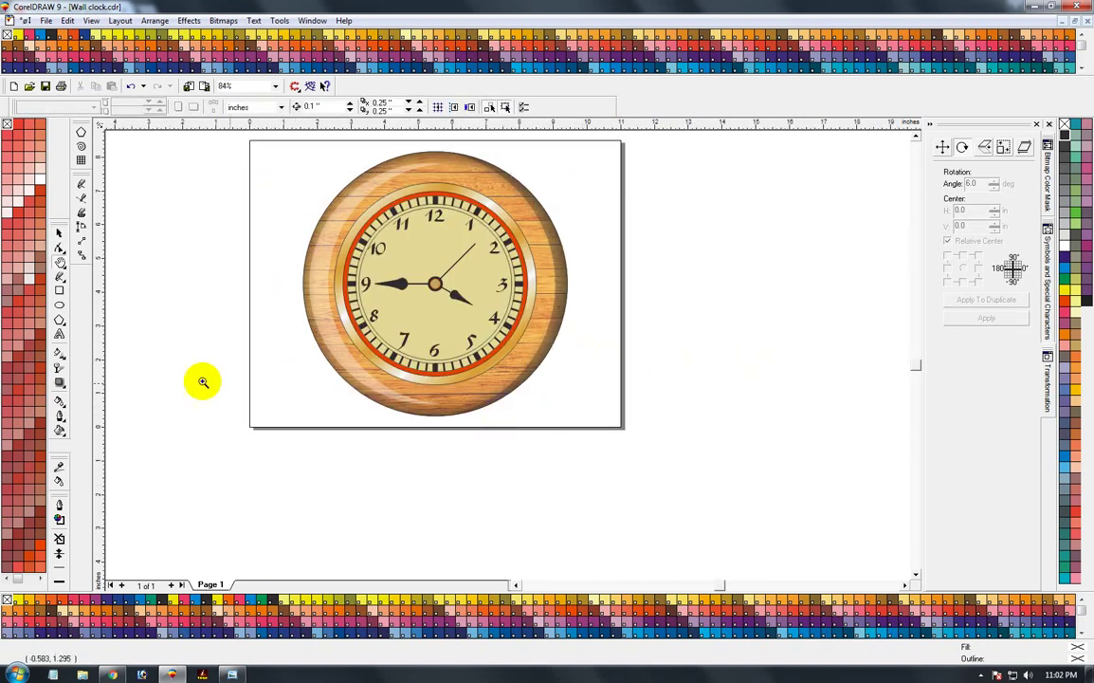
{"action": "left_click", "coordinate": [61, 305]}
{"action": "left_click_drag", "start_coordinate": [348, 357], "coordinate": [401, 386]}
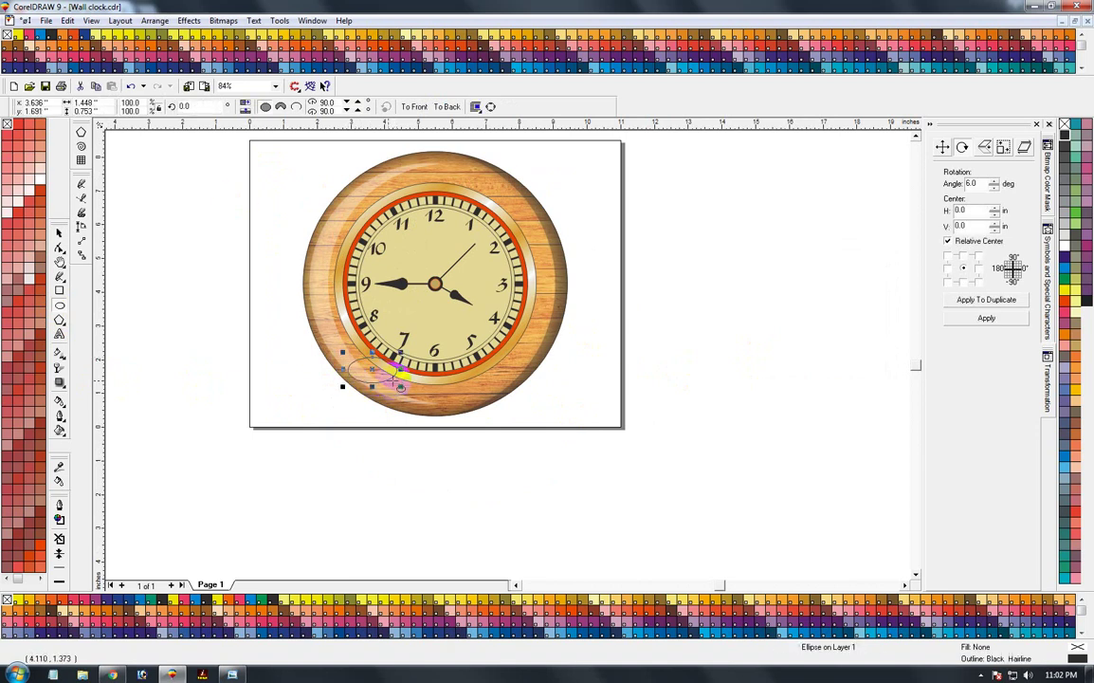
- Rotate the ellipse to 20 degrees, mirror it horizontally and move it onto the wooden frame's lower-left band
{"action": "key", "text": "Return"}
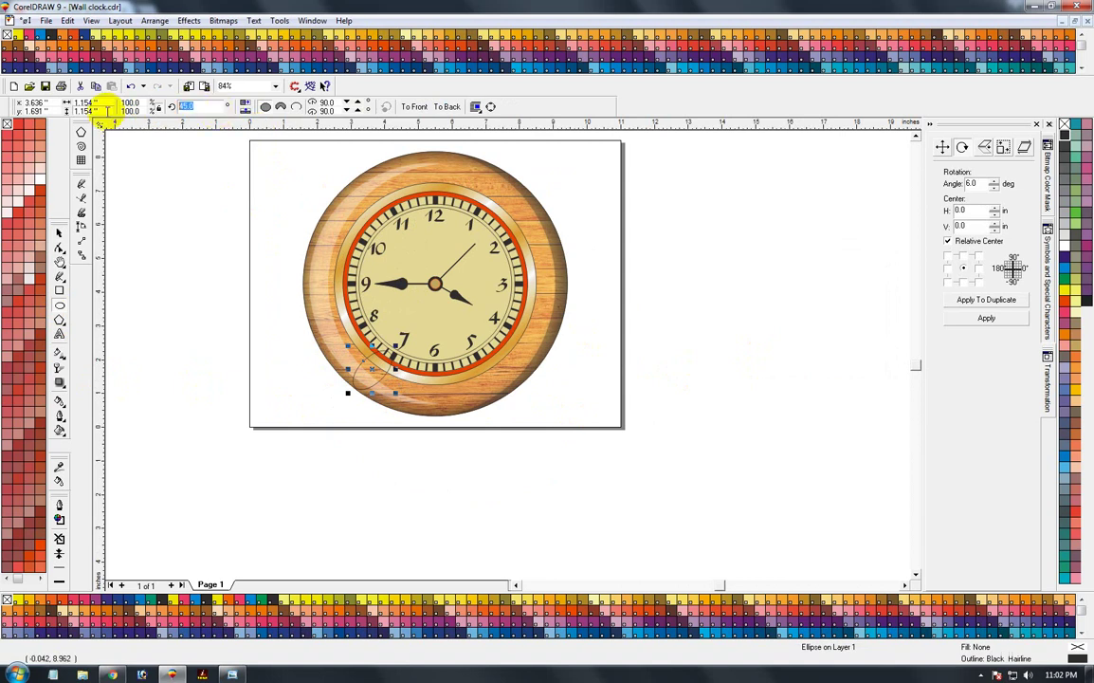
{"action": "type", "text": "20"}
{"action": "key", "text": "Return"}
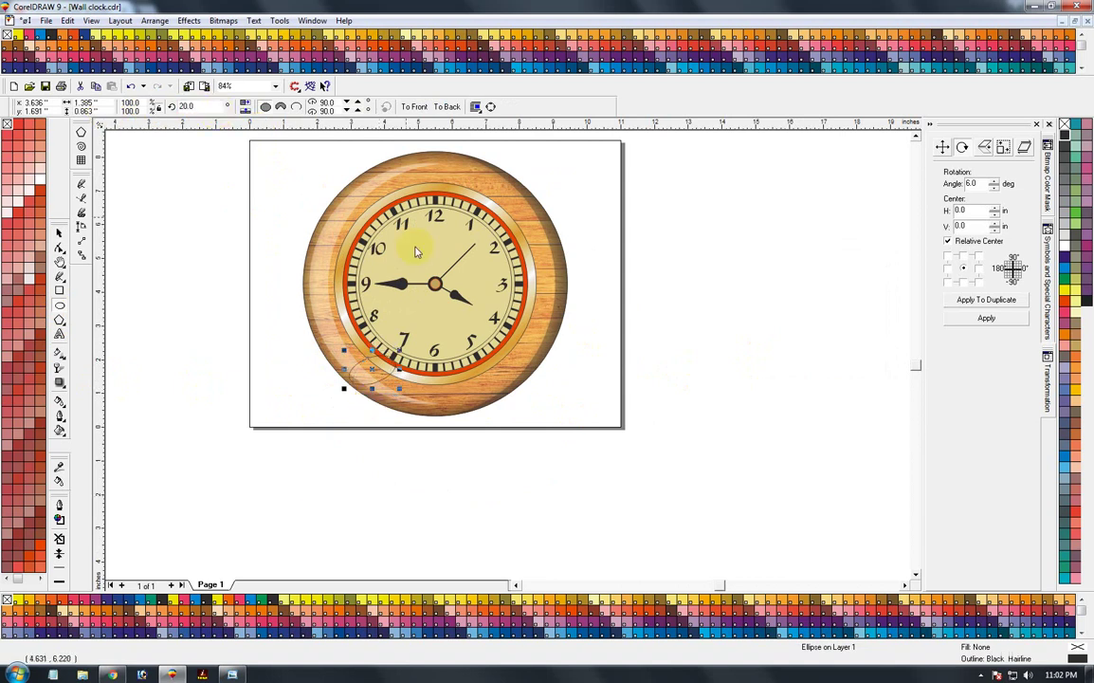
{"action": "left_click", "coordinate": [247, 102]}
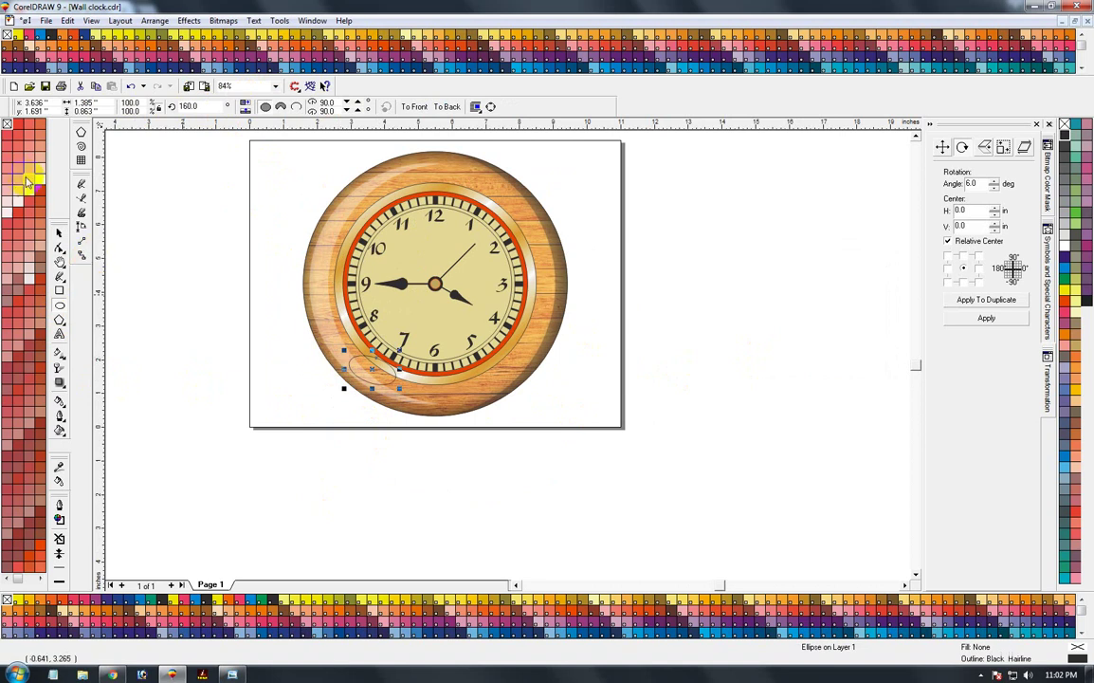
{"action": "left_click_drag", "start_coordinate": [370, 373], "coordinate": [380, 394]}
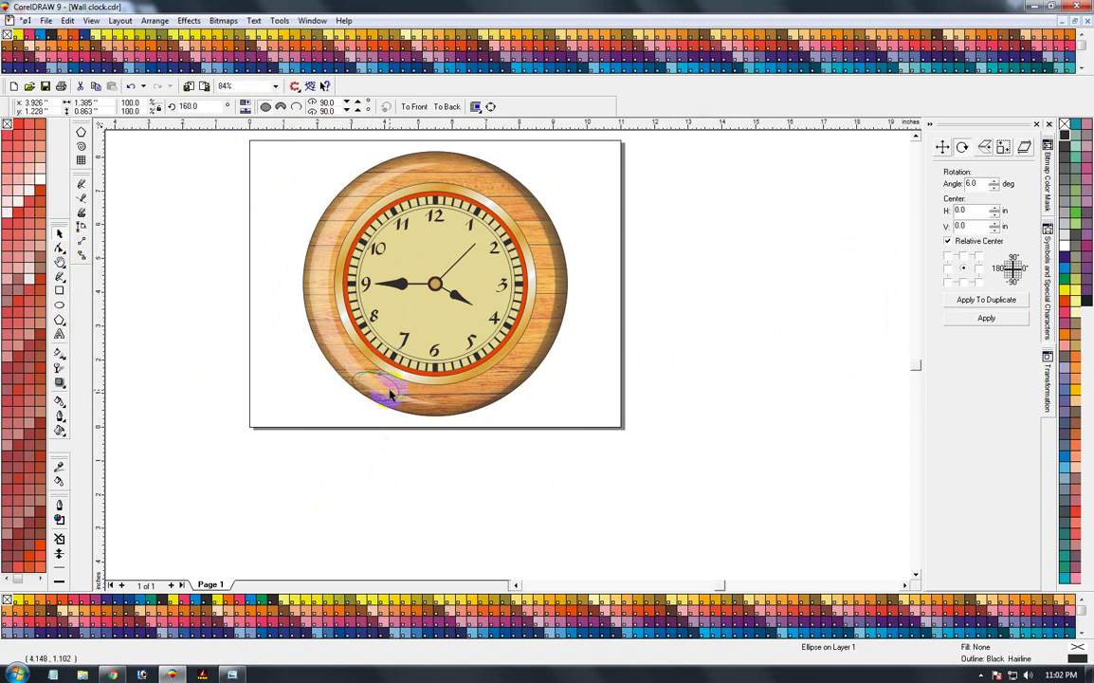
- Fill the tilted ellipse white and remove its outline
{"action": "left_click", "coordinate": [390, 393]}
{"action": "left_click", "coordinate": [1064, 245]}
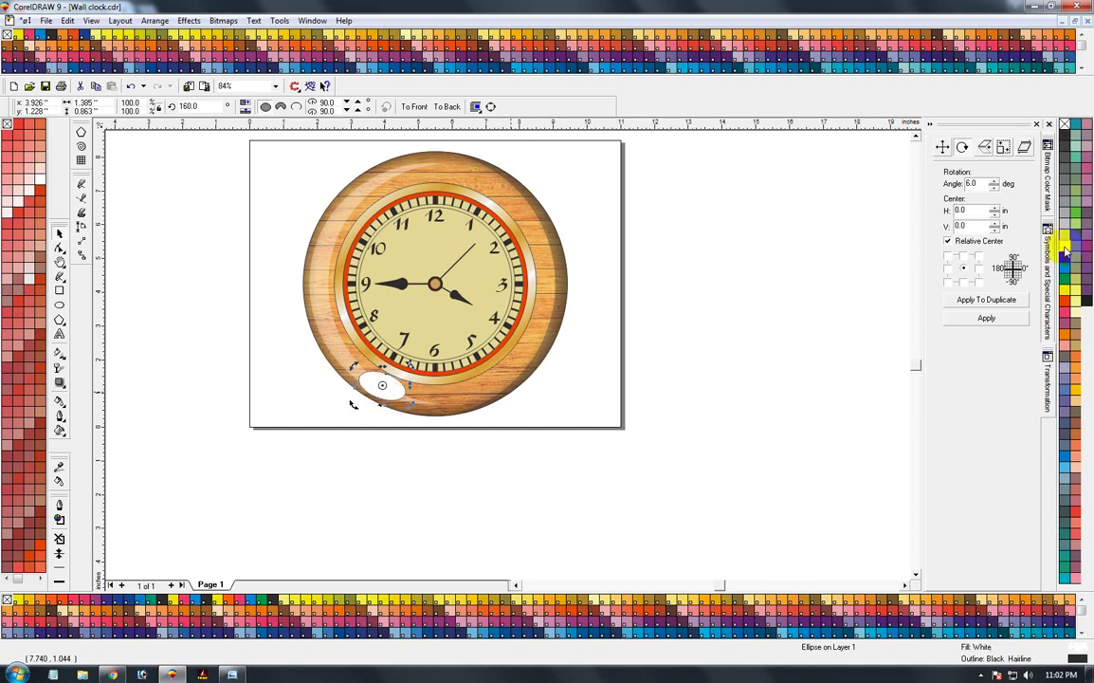
{"action": "right_click", "coordinate": [1064, 124]}
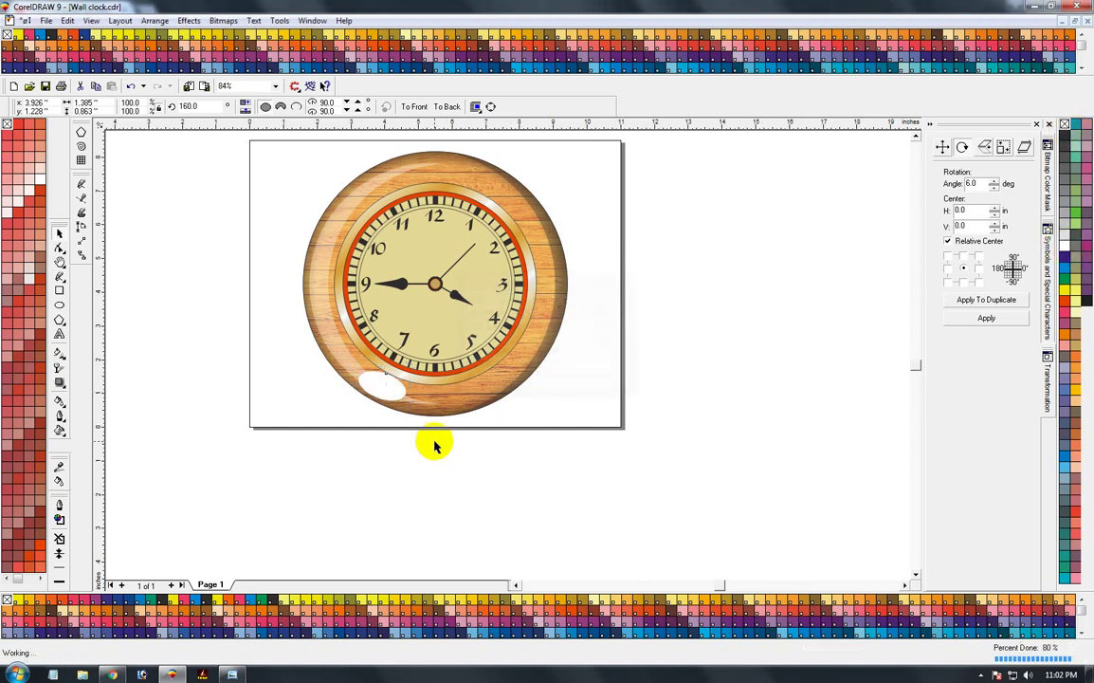
- Apply a Gaussian Blur with a 40-pixel radius to the white highlight on the frame's lower-left band
{"action": "key", "text": "alt+b"}
{"action": "key", "text": "b"}
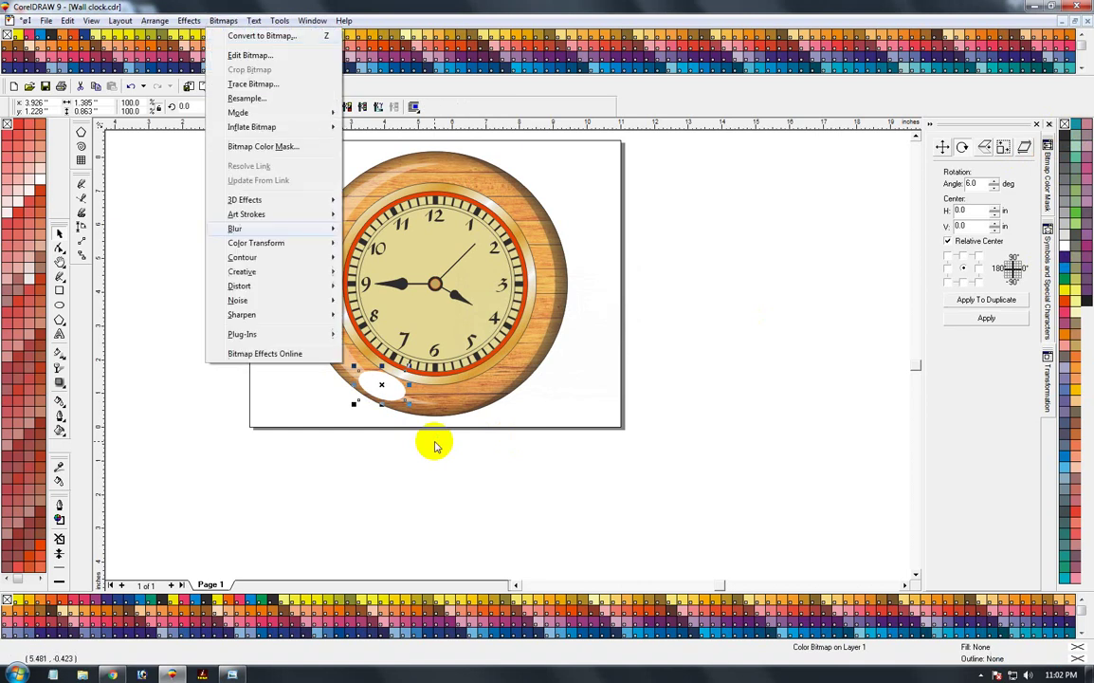
{"action": "key", "text": "g"}
{"action": "left_click", "coordinate": [597, 425]}
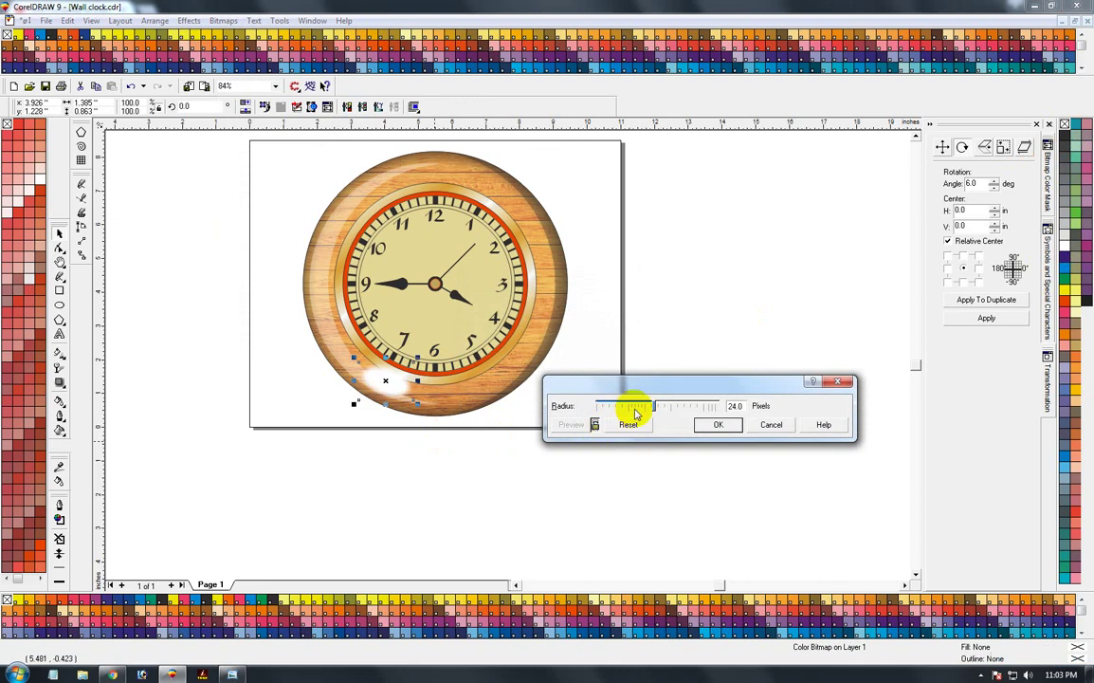
{"action": "left_click_drag", "start_coordinate": [654, 405], "coordinate": [663, 408]}
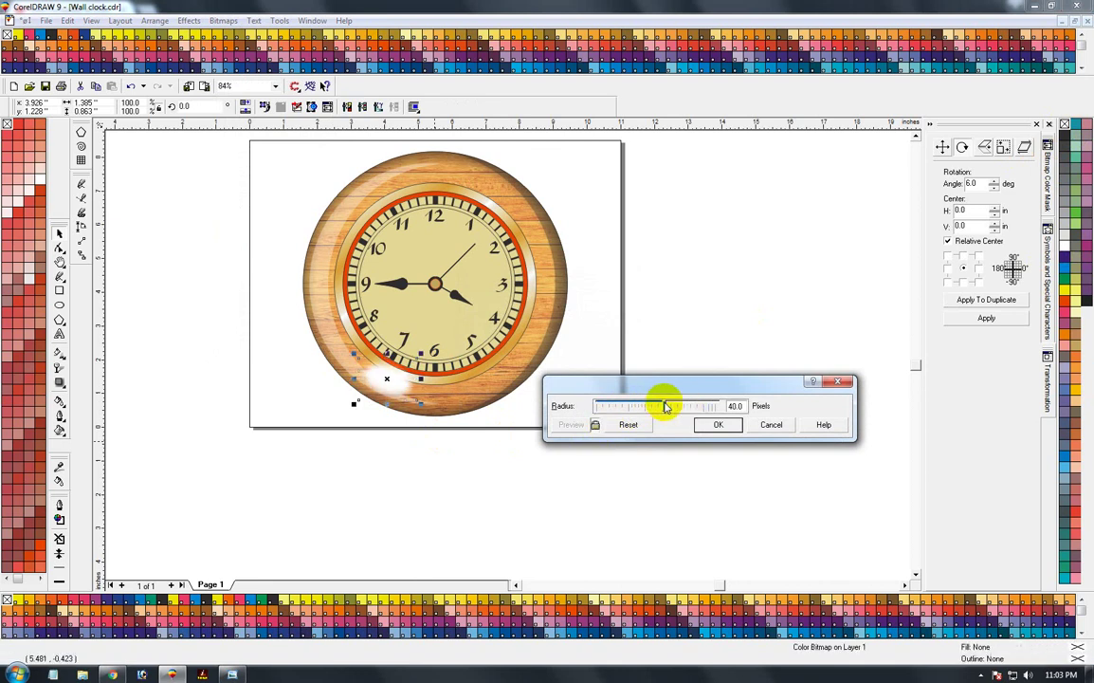
{"action": "left_click", "coordinate": [711, 428]}
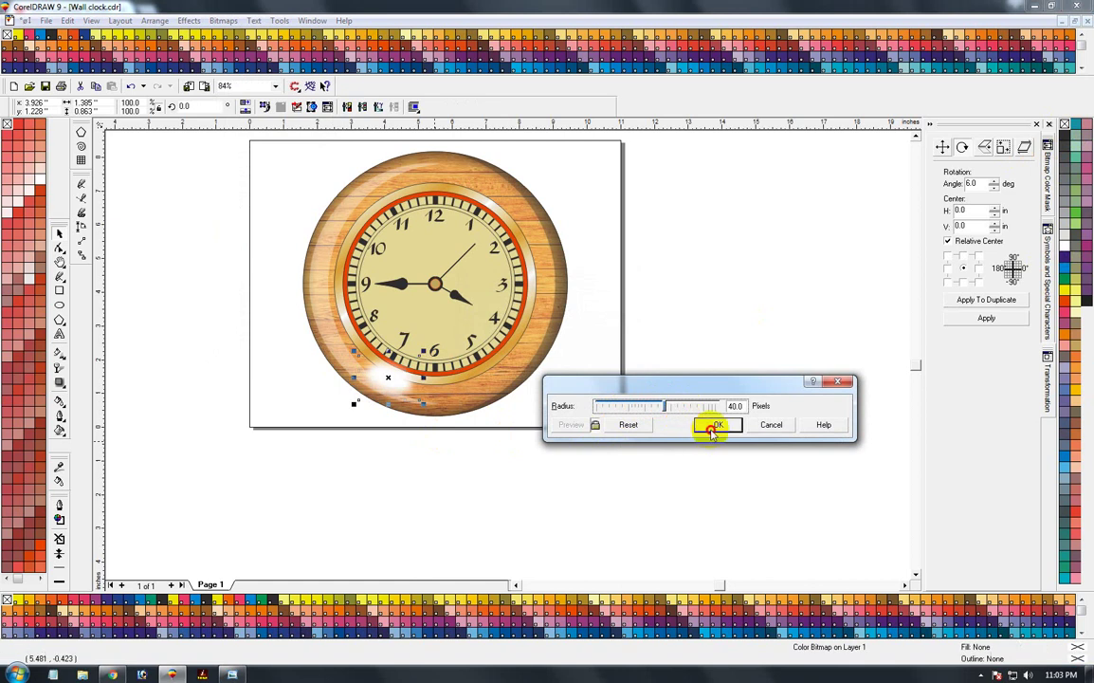
- Copy the blurred highlight onto the wooden frame above the 12, centred at about X 5.97 in and Y 7.61 in
{"action": "left_click_drag", "start_coordinate": [386, 386], "coordinate": [457, 173]}
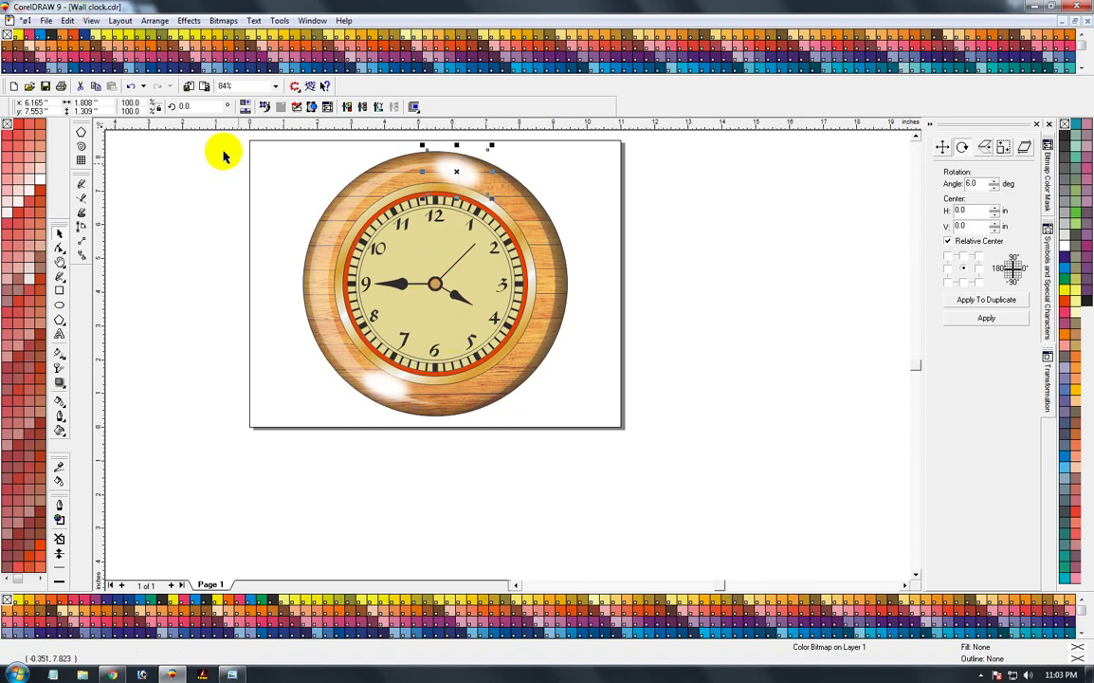
{"action": "left_click", "coordinate": [197, 106]}
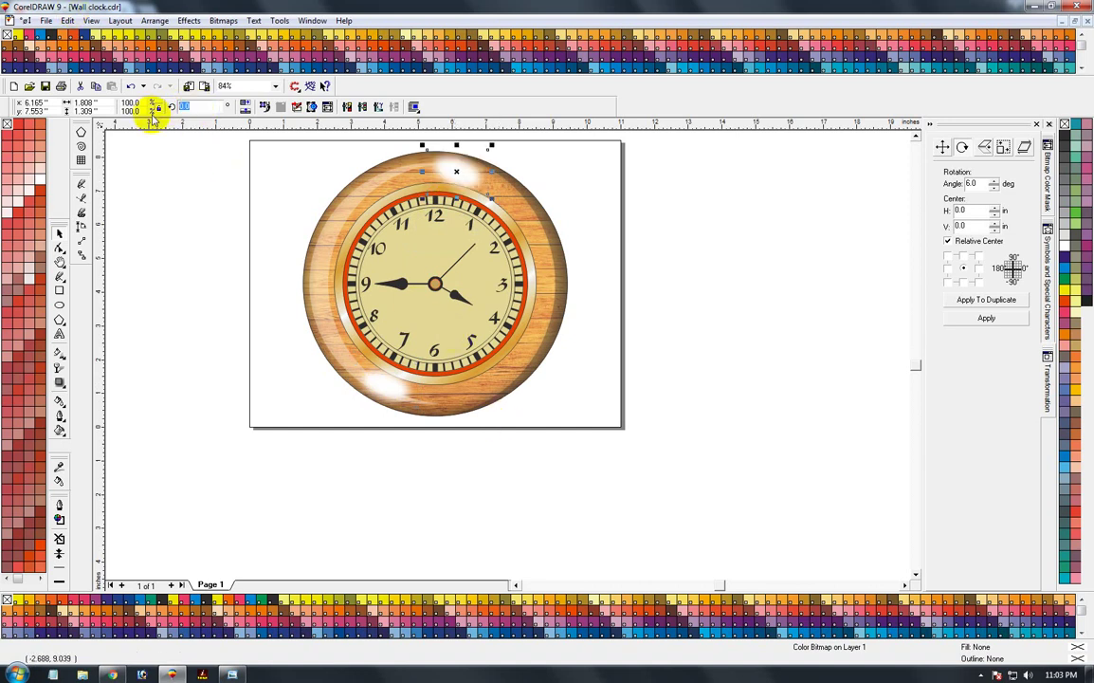
{"action": "left_click", "coordinate": [586, 175]}
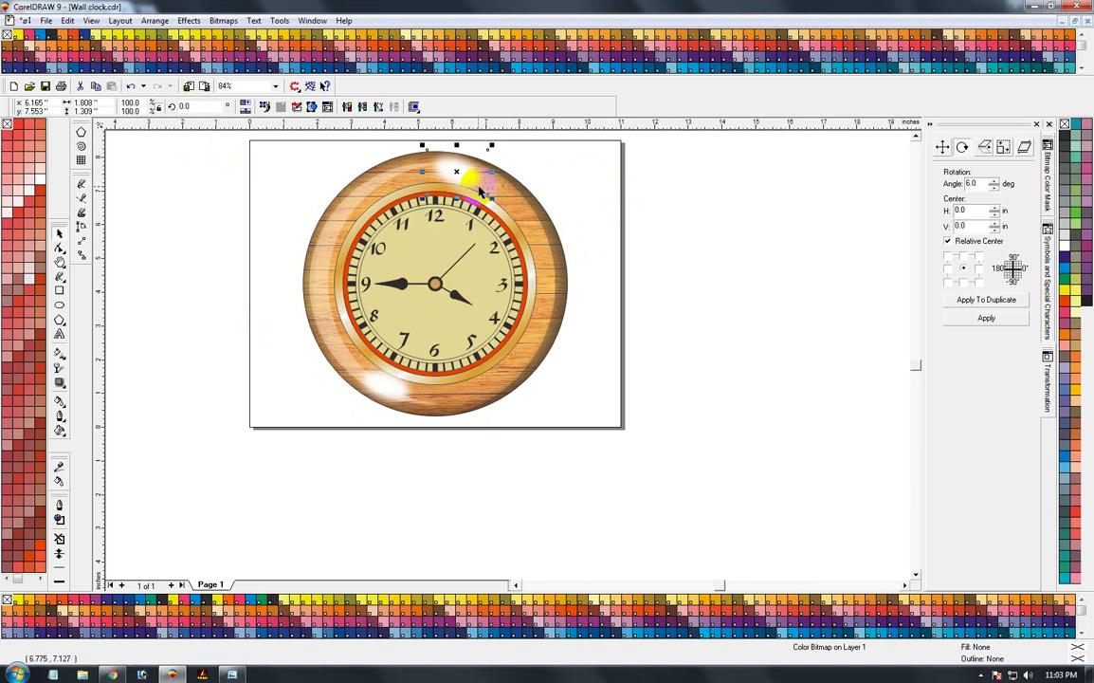
{"action": "left_click", "coordinate": [453, 163]}
{"action": "left_click", "coordinate": [455, 166]}
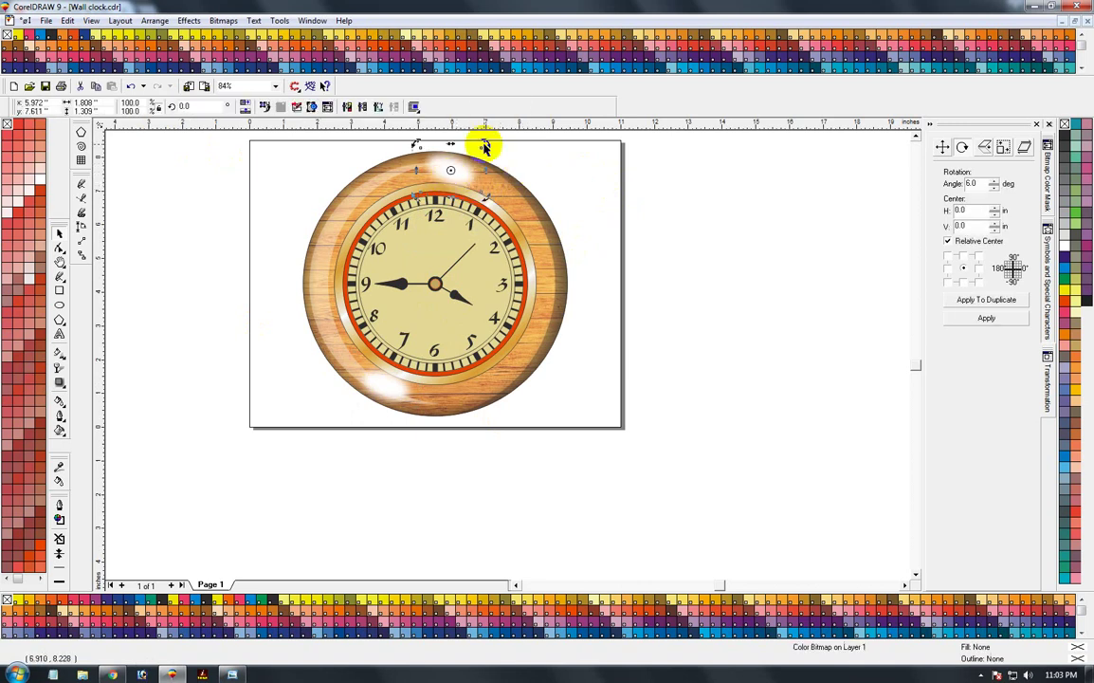
- Rotate the upper highlight twice by about 5.8 degrees and flatten it to a height of about 1.24 in
{"action": "left_click_drag", "start_coordinate": [486, 142], "coordinate": [485, 139]}
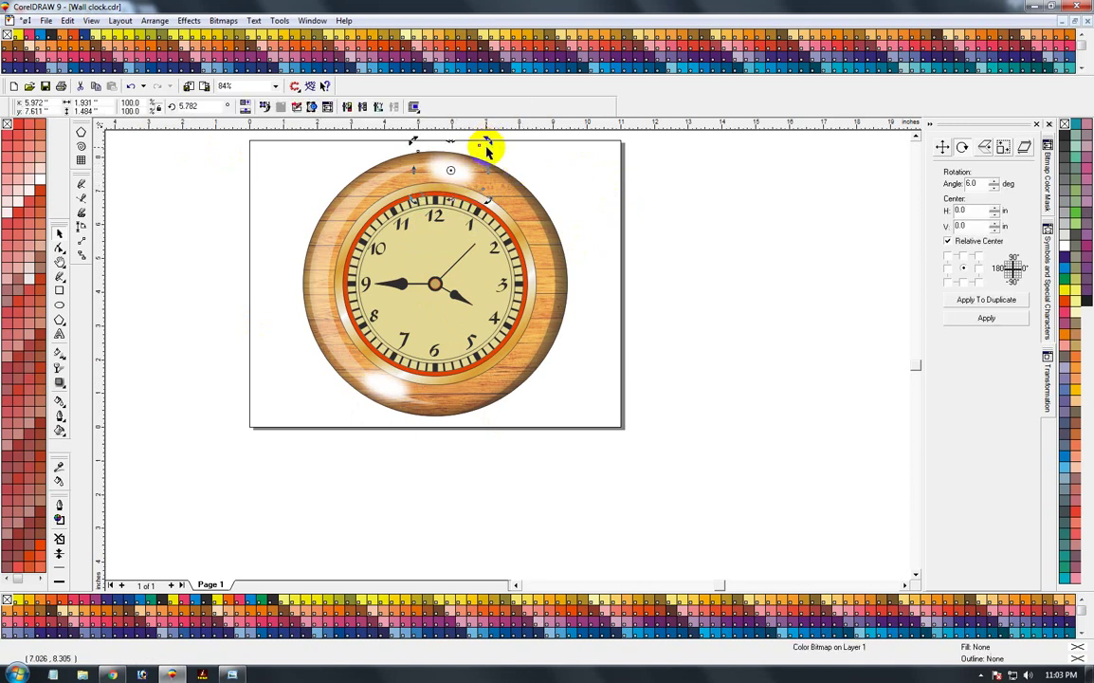
{"action": "key", "text": "ctrl+r"}
{"action": "left_click", "coordinate": [531, 172]}
{"action": "left_click", "coordinate": [469, 171]}
{"action": "left_click_drag", "start_coordinate": [451, 203], "coordinate": [450, 195]}
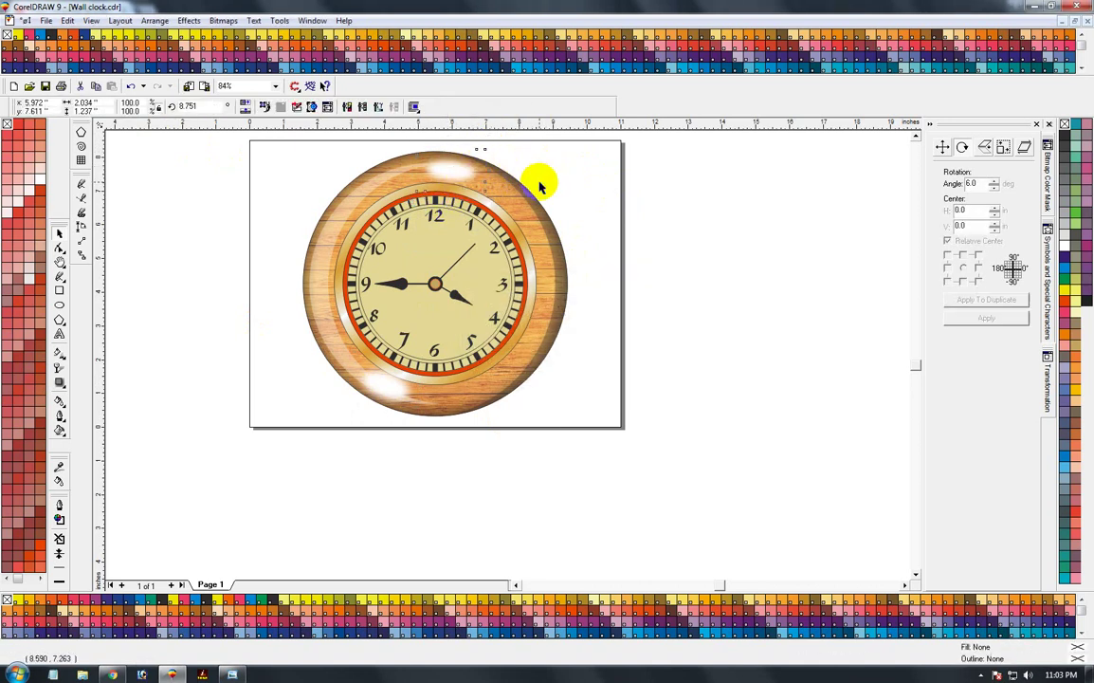
- Give the upper highlight a Uniform transparency of 35 in Normal mode
{"action": "left_click", "coordinate": [59, 368]}
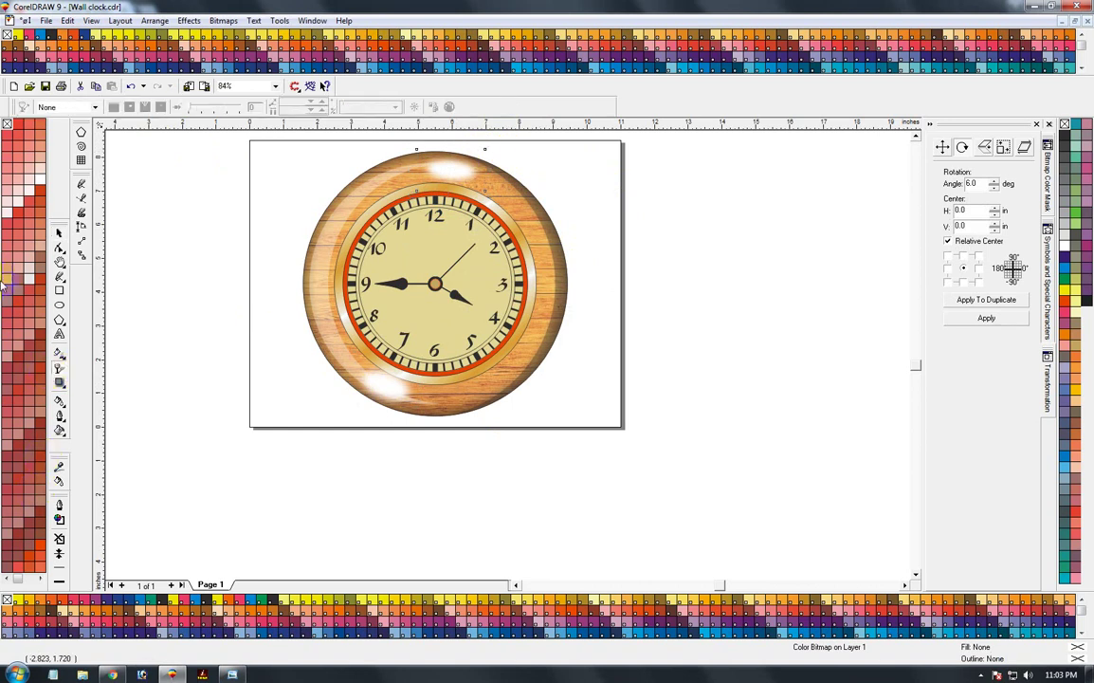
{"action": "left_click", "coordinate": [81, 108]}
{"action": "left_click", "coordinate": [73, 127]}
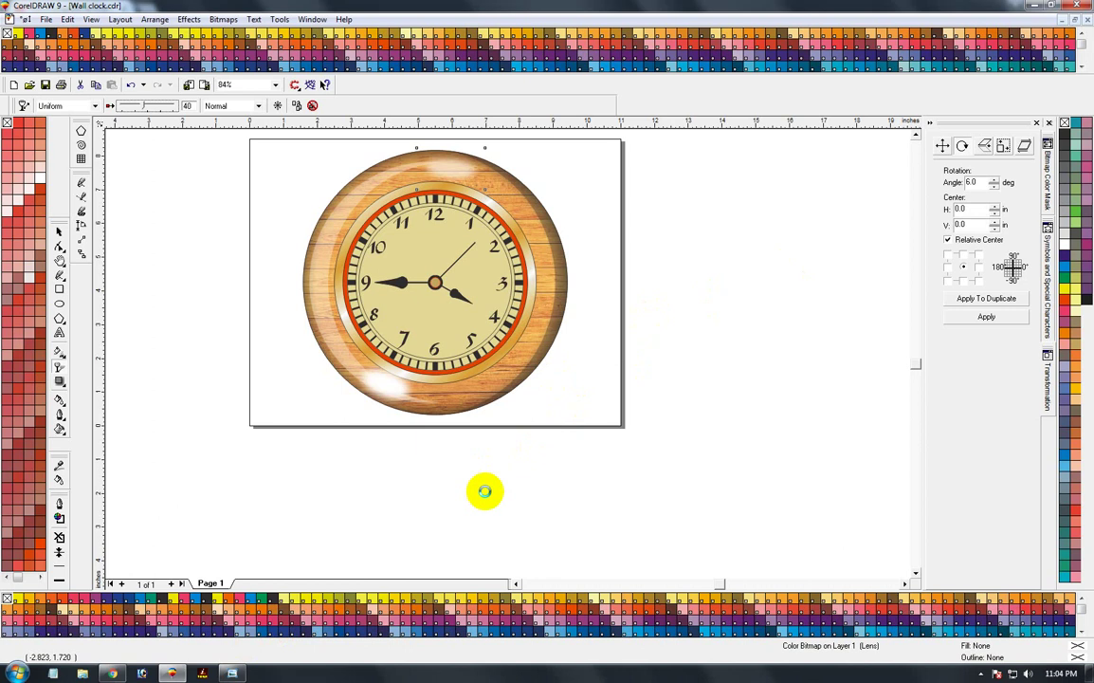
{"action": "key", "text": "ctrl+z"}
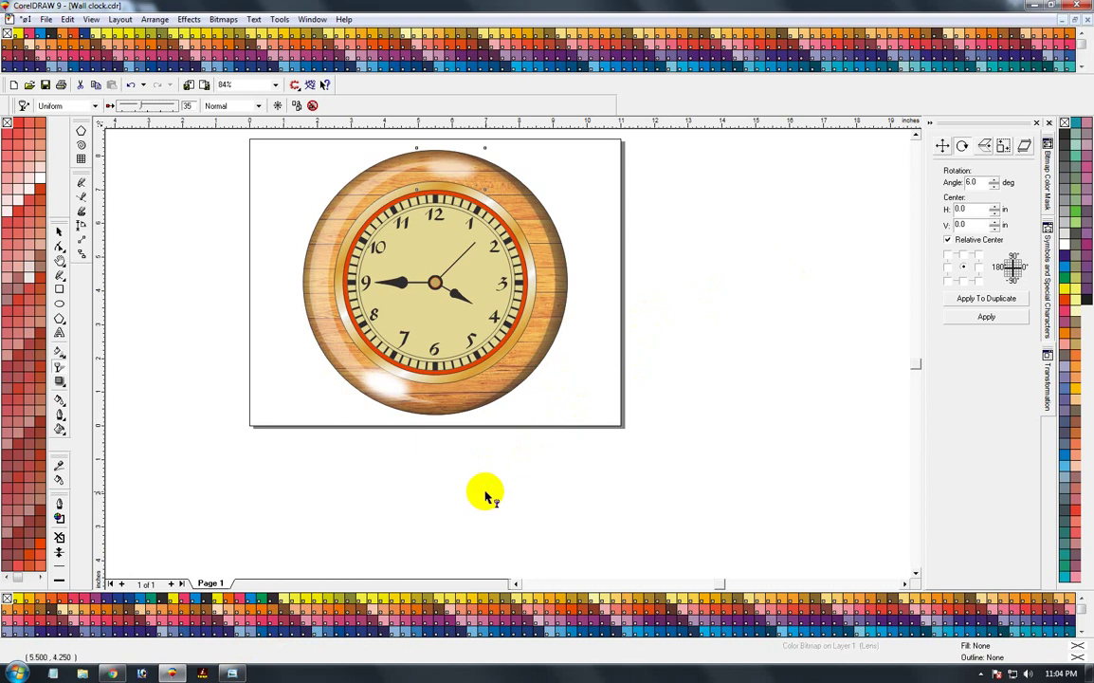
- Convert the upper highlight to a 350 dpi CMYK bitmap with transparent background and PowerClip both highlights inside the wooden frame circle
{"action": "left_click", "coordinate": [59, 232]}
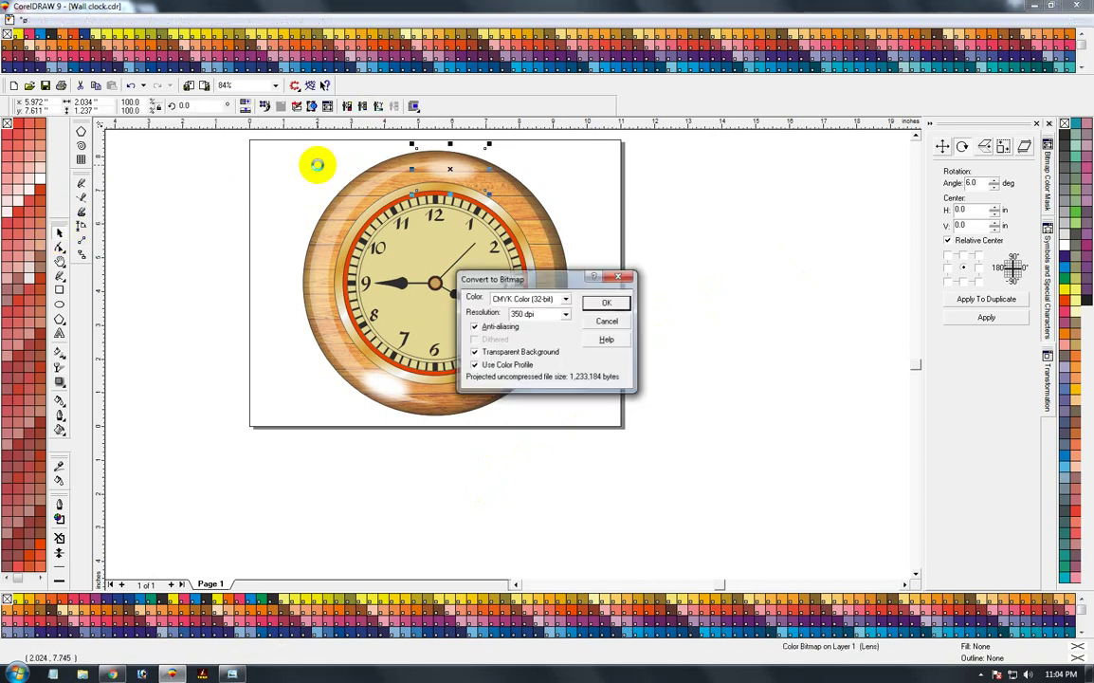
{"action": "left_click", "coordinate": [522, 197]}
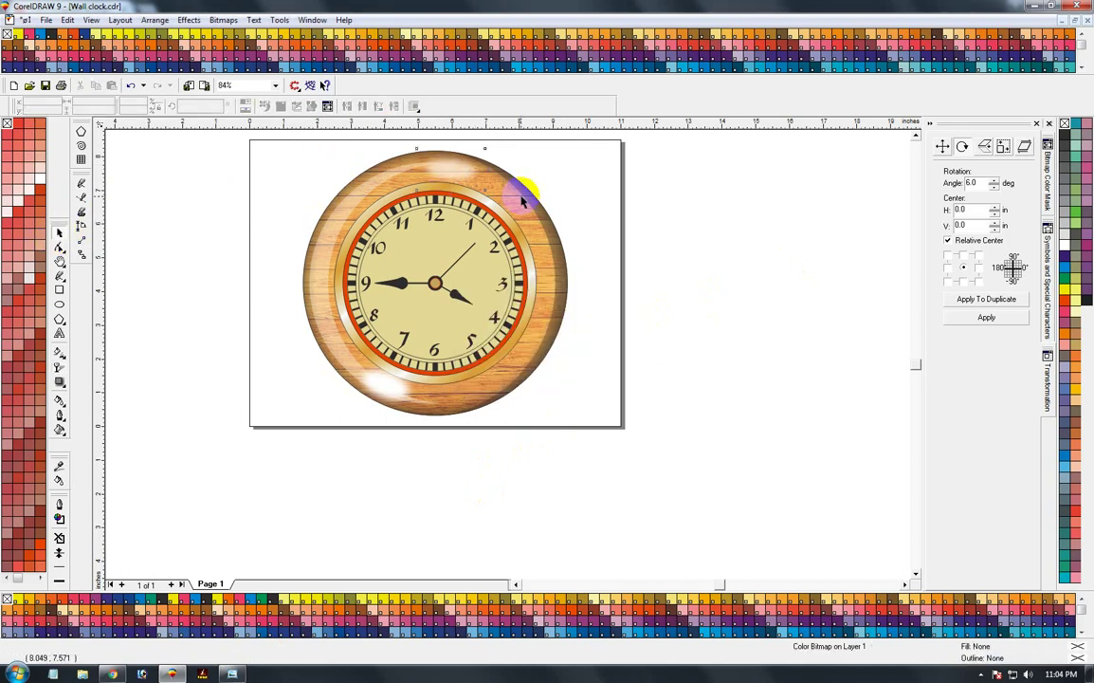
{"action": "left_click", "coordinate": [387, 389]}
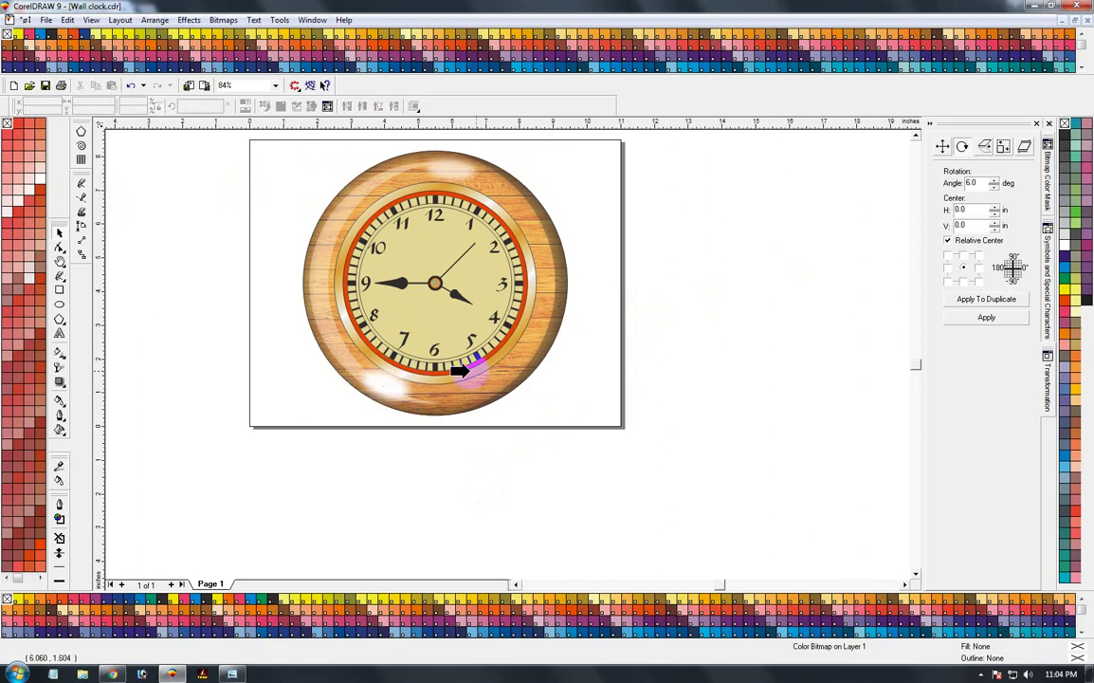
{"action": "left_click", "coordinate": [630, 284]}
{"action": "left_click_drag", "start_coordinate": [493, 180], "coordinate": [779, 251]}
{"action": "left_click", "coordinate": [696, 178]}
{"action": "left_click", "coordinate": [696, 325]}
{"action": "key", "text": "Delete"}
- Copy the wooden frame circle to the right of the clock and delete its PowerClip contents, leaving only the outline
{"action": "left_click_drag", "start_coordinate": [519, 206], "coordinate": [763, 367]}
{"action": "left_click", "coordinate": [763, 367], "text": "ctrl"}
{"action": "left_click", "coordinate": [764, 367]}
{"action": "key", "text": "Delete"}
{"action": "left_click", "coordinate": [763, 367], "text": "ctrl"}
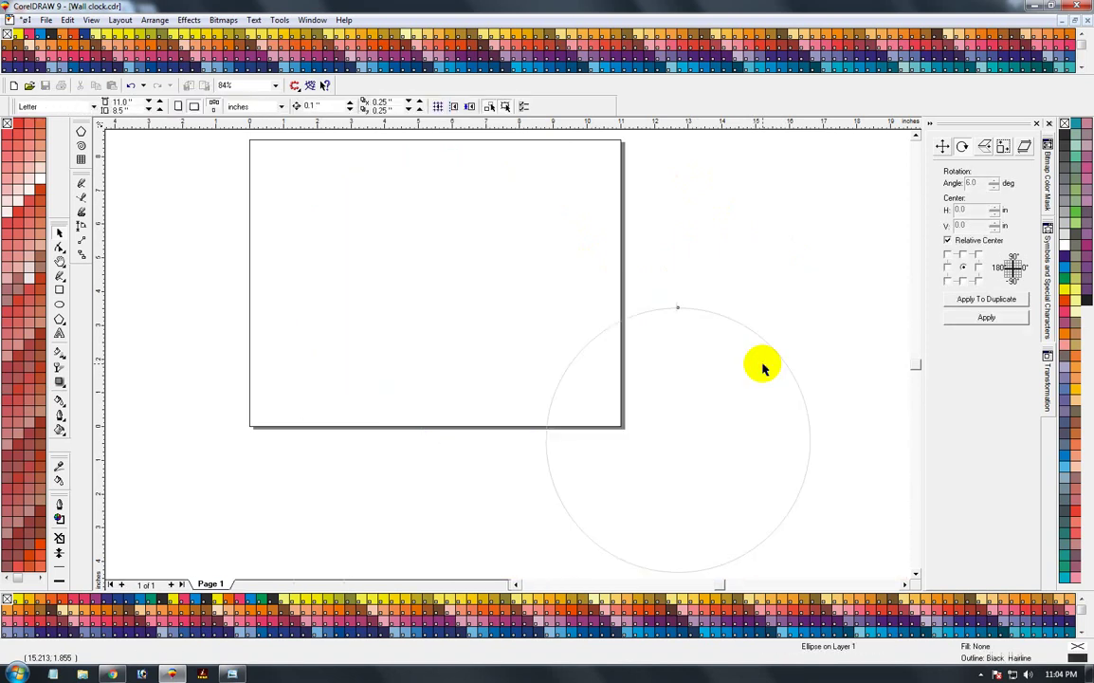
{"action": "left_click", "coordinate": [708, 442]}
{"action": "left_click_drag", "start_coordinate": [709, 442], "coordinate": [757, 368]}
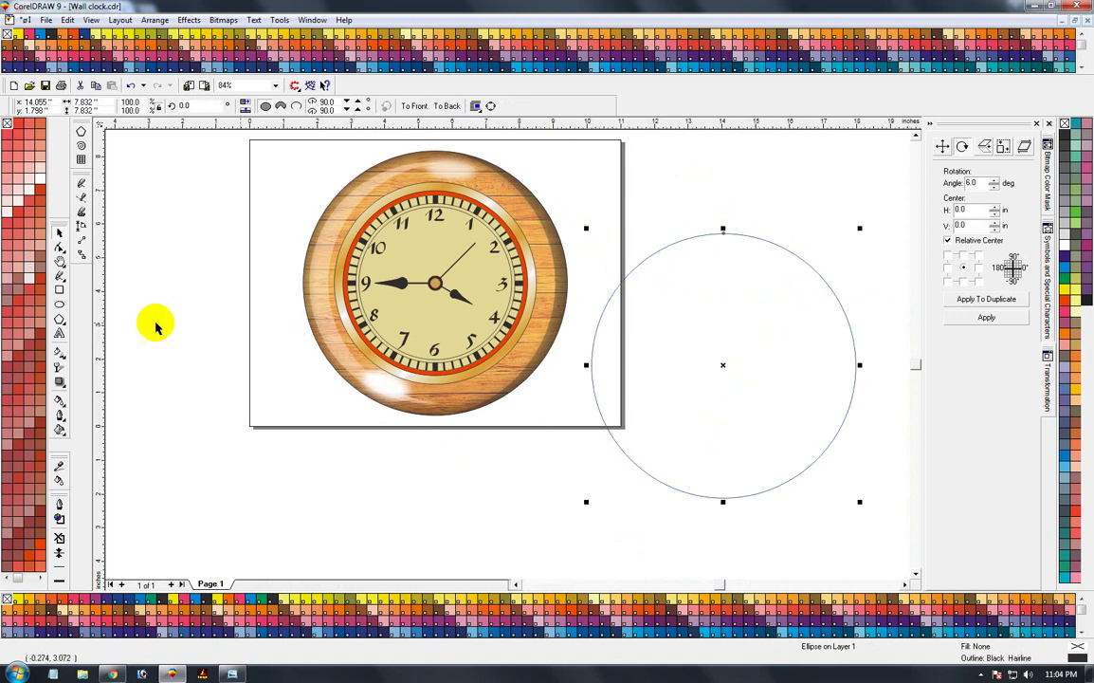
- Draw a smaller circle over the outline circle's upper-left part and intersect the two, discarding the smaller circle
{"action": "left_click", "coordinate": [61, 304]}
{"action": "left_click_drag", "start_coordinate": [567, 215], "coordinate": [713, 383]}
{"action": "left_click", "coordinate": [59, 233]}
{"action": "left_click", "coordinate": [757, 314], "text": "shift"}
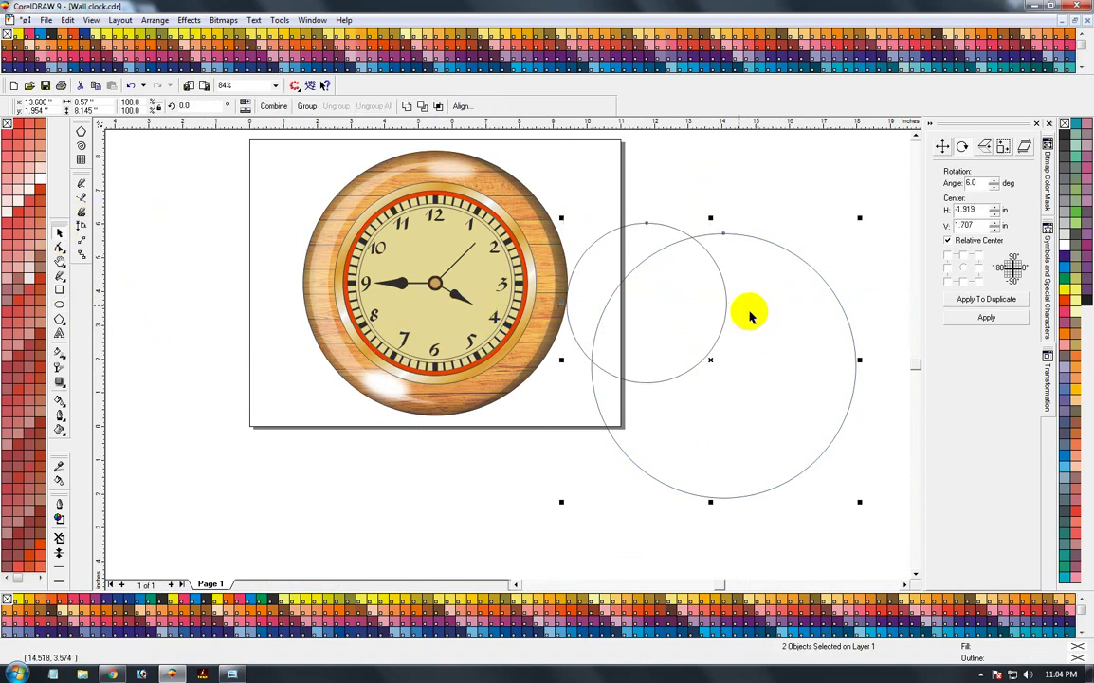
{"action": "left_click", "coordinate": [439, 106]}
{"action": "left_click", "coordinate": [745, 242]}
{"action": "left_click", "coordinate": [641, 248]}
- Group the outline circle with the overlap shape and align the group centrally on the clock
{"action": "left_click_drag", "start_coordinate": [585, 201], "coordinate": [872, 537]}
{"action": "key", "text": "ctrl+g"}
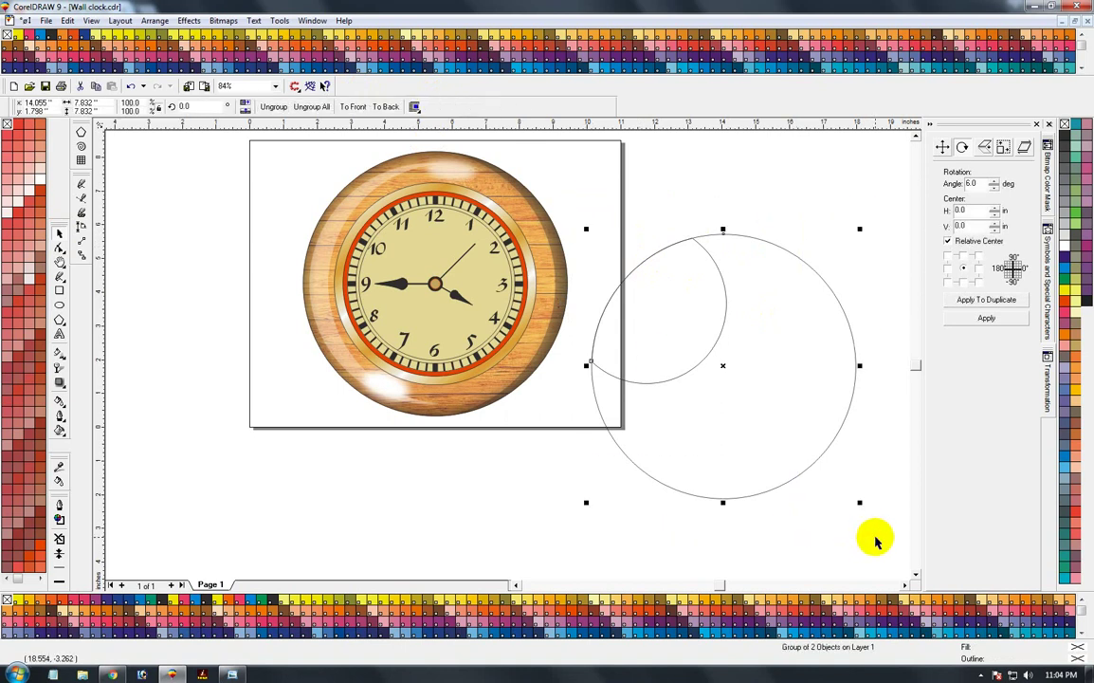
{"action": "key", "text": "Delete"}
{"action": "key", "text": "ctrl+z"}
{"action": "key", "text": "ctrl+z"}
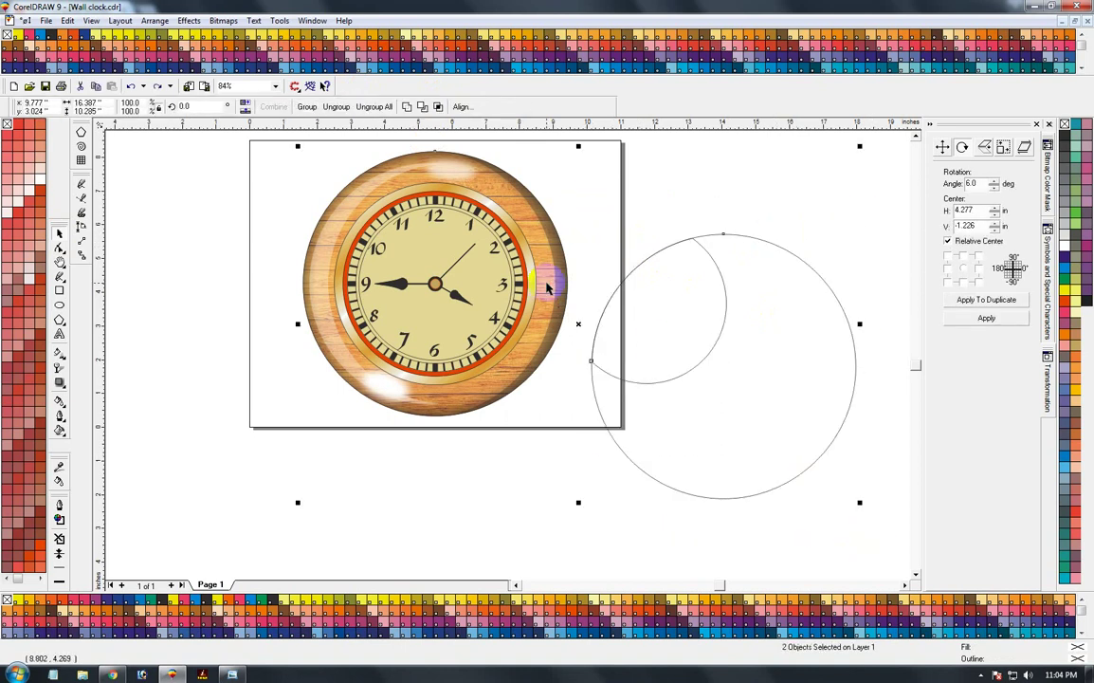
{"action": "key", "text": "e"}
{"action": "left_click", "coordinate": [654, 348]}
{"action": "left_click", "coordinate": [417, 169]}
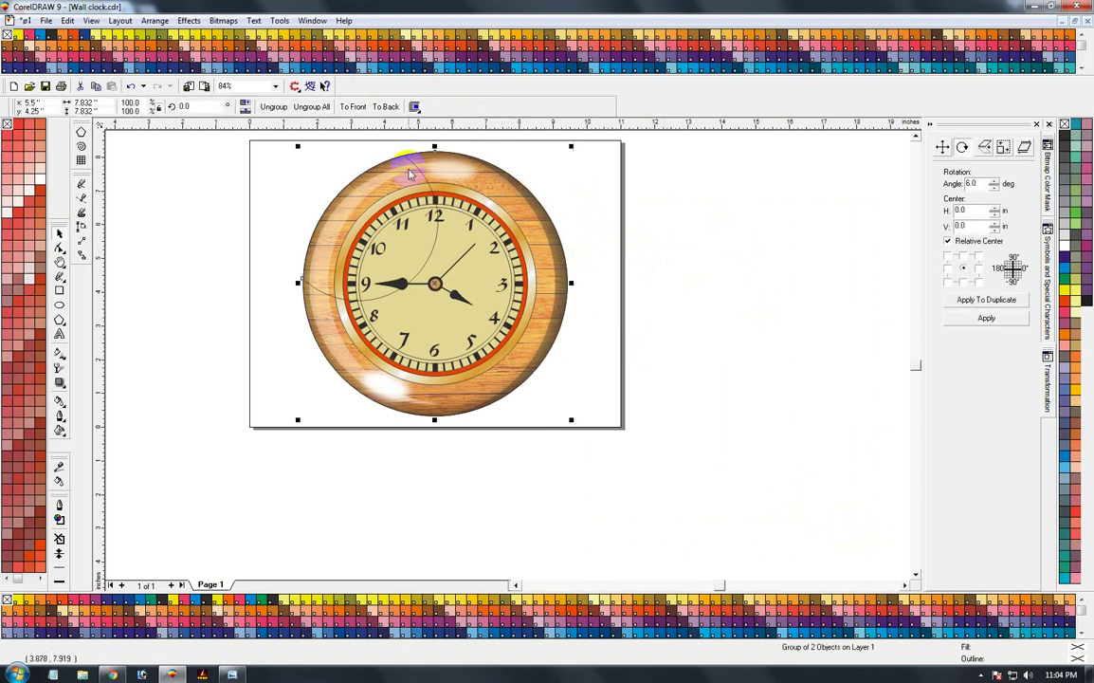
- Ungroup the aligned shapes and delete the large outline circle
{"action": "left_click", "coordinate": [274, 106]}
{"action": "left_click", "coordinate": [556, 208]}
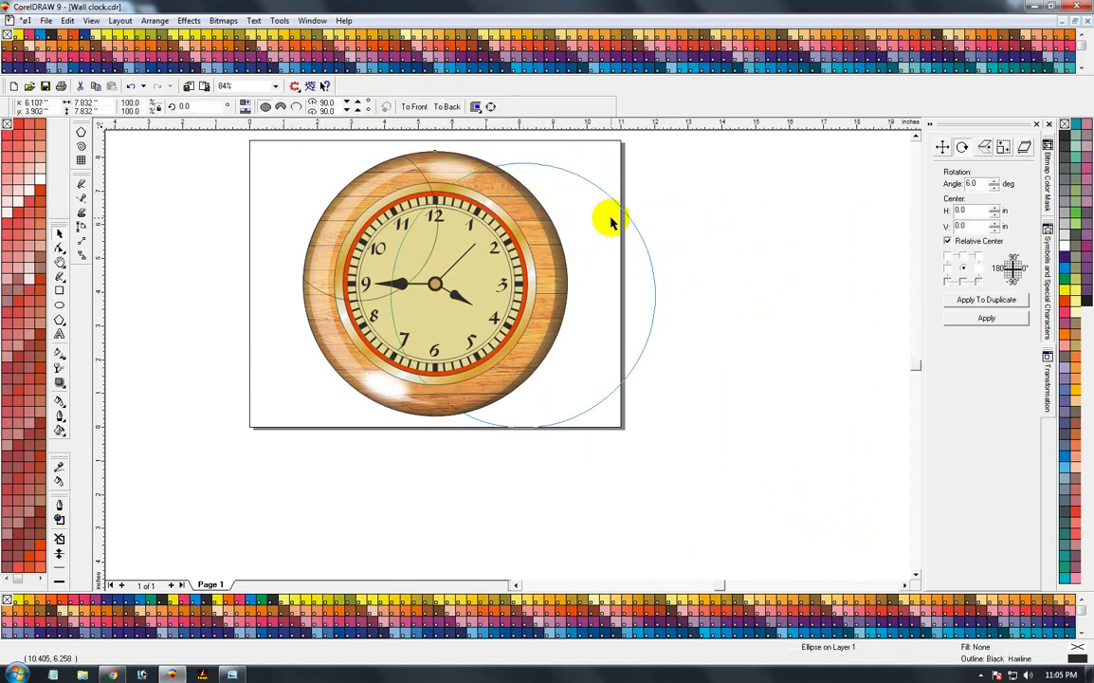
{"action": "key", "text": "Delete"}
- Fill the overlap shape on the clock's upper-left part white and remove its outline
{"action": "left_click", "coordinate": [433, 192]}
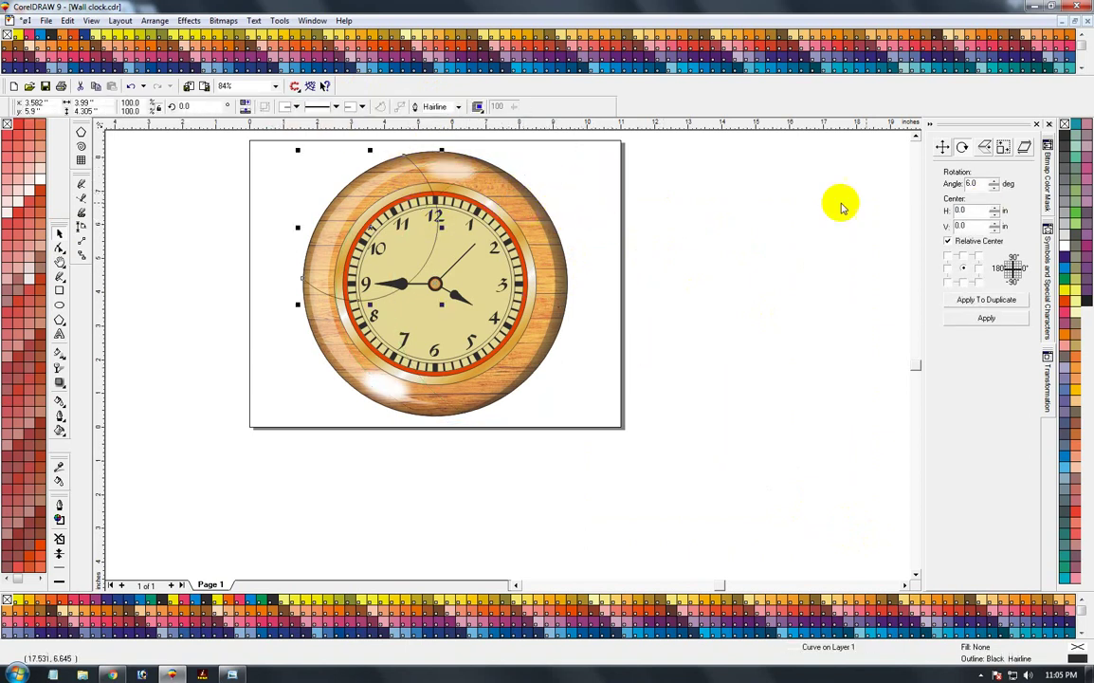
{"action": "left_click", "coordinate": [1064, 245]}
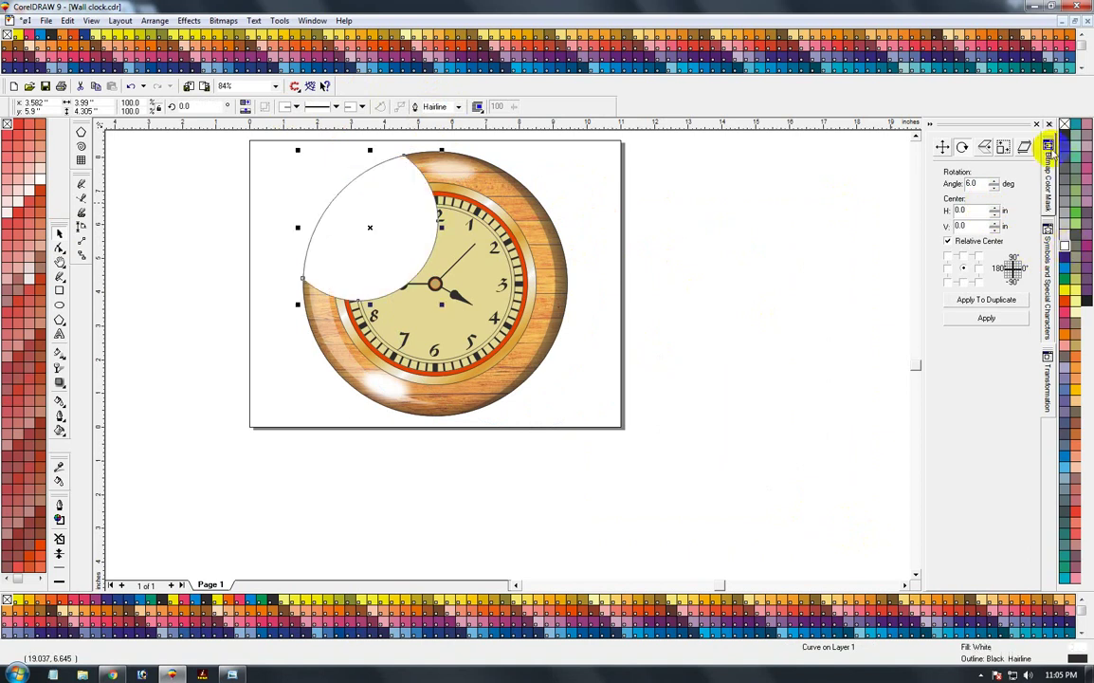
{"action": "right_click", "coordinate": [1064, 124]}
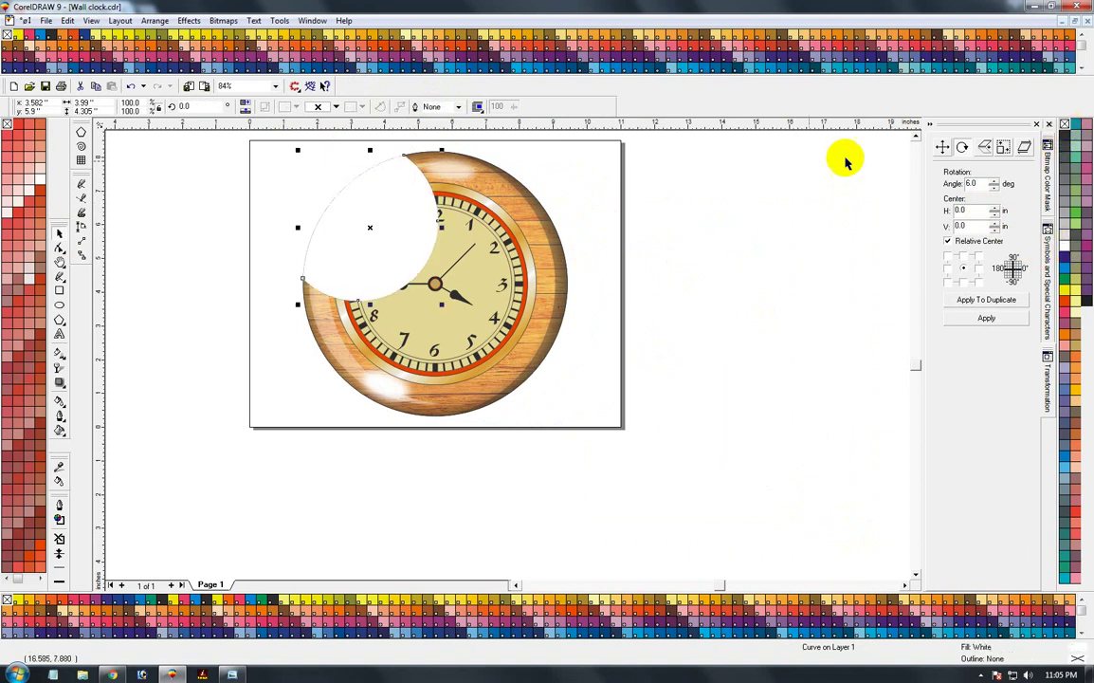
- Apply a linear fountain transparency to the white glare shape, running from outside the clock's upper left towards its centre at about -31.6 degrees
{"action": "left_click", "coordinate": [60, 369]}
{"action": "left_click_drag", "start_coordinate": [355, 228], "coordinate": [455, 302]}
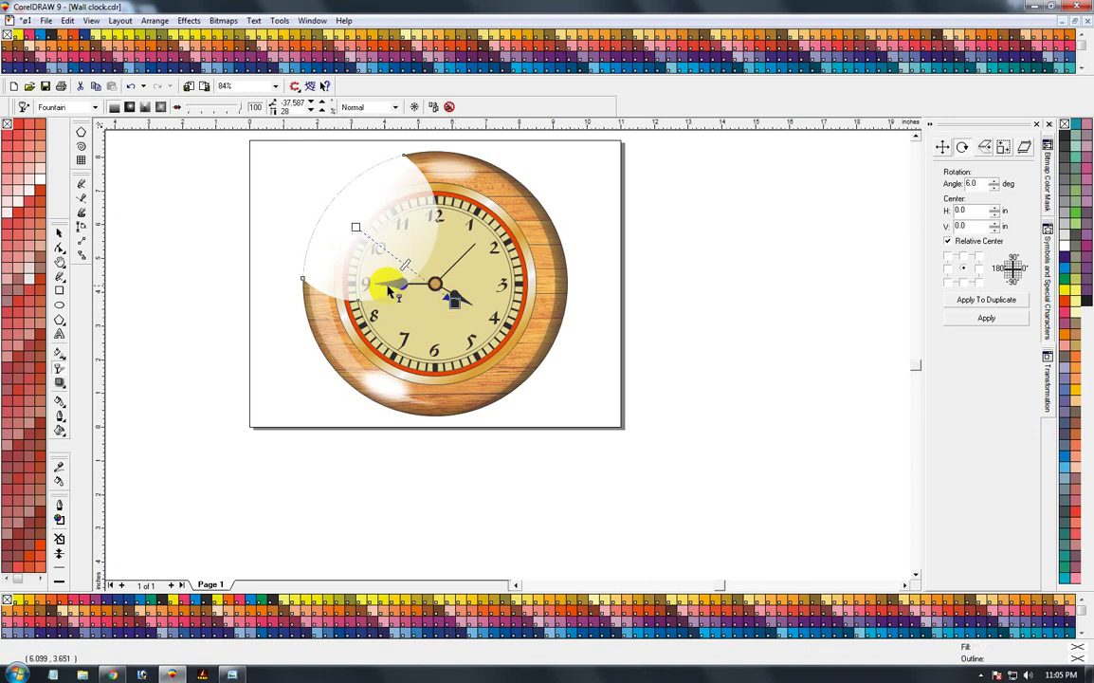
{"action": "left_click_drag", "start_coordinate": [354, 229], "coordinate": [251, 155]}
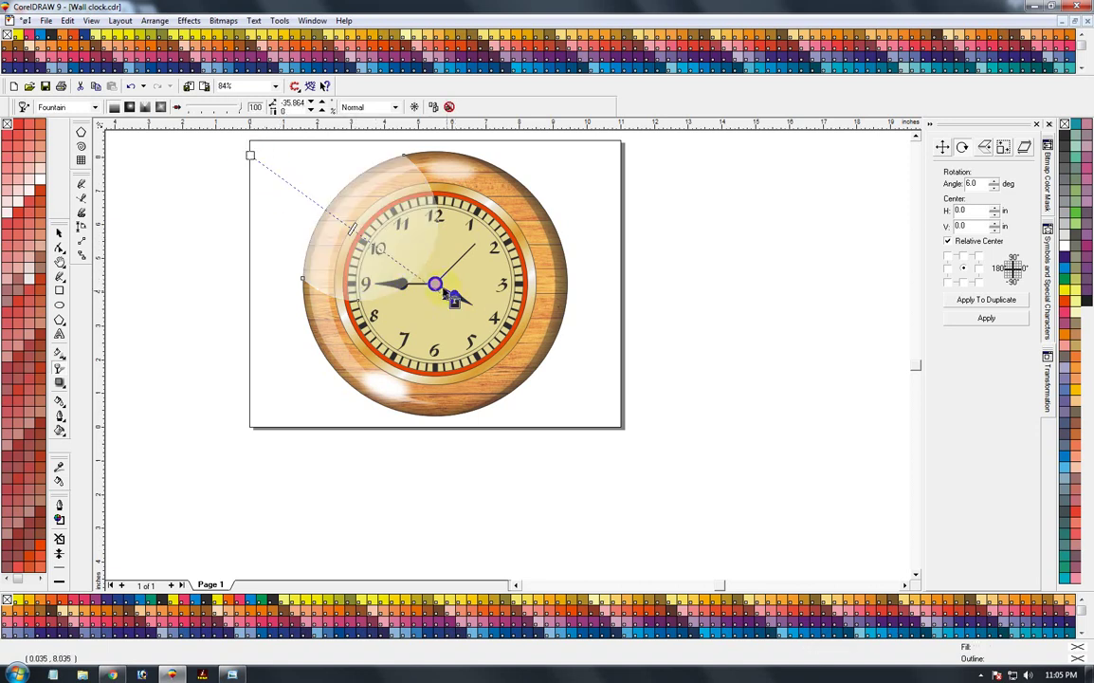
{"action": "left_click_drag", "start_coordinate": [248, 157], "coordinate": [195, 132]}
{"action": "left_click_drag", "start_coordinate": [456, 301], "coordinate": [418, 270]}
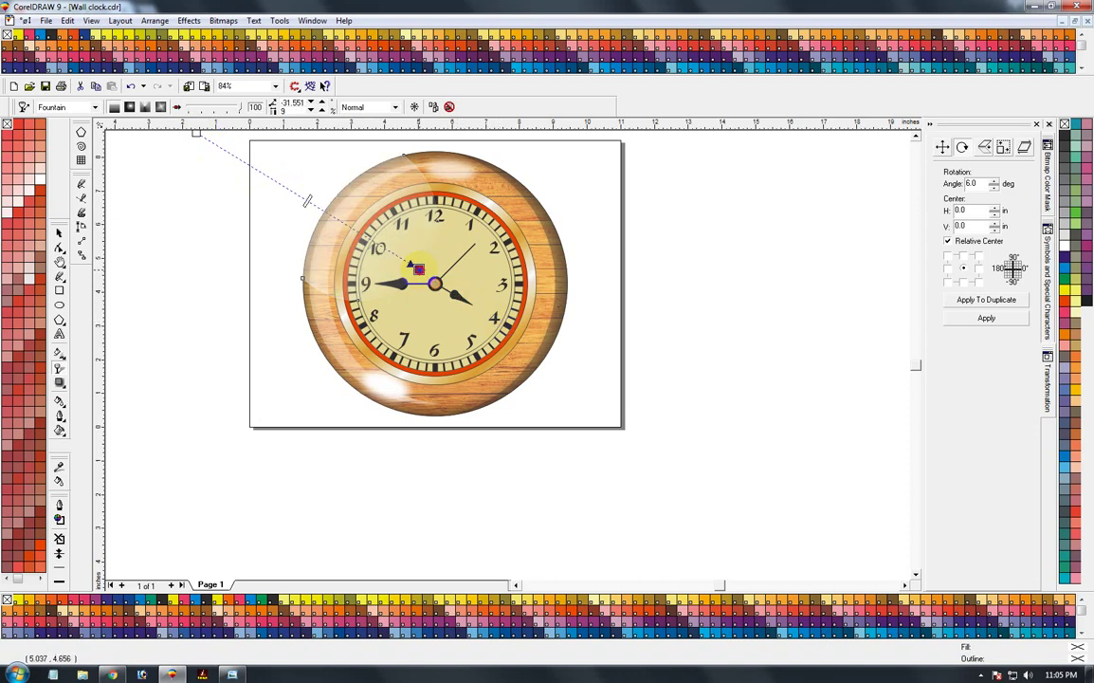
{"action": "left_click", "coordinate": [59, 232]}
{"action": "left_click", "coordinate": [238, 244]}
{"action": "left_click", "coordinate": [359, 177]}
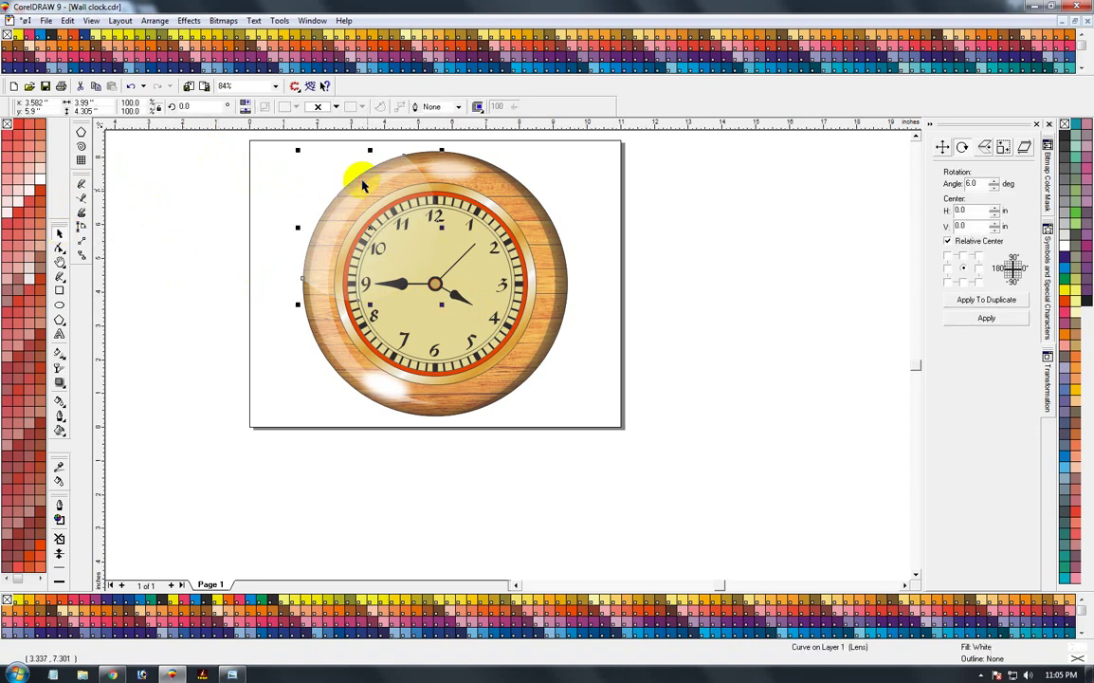
{"action": "left_click", "coordinate": [593, 273]}
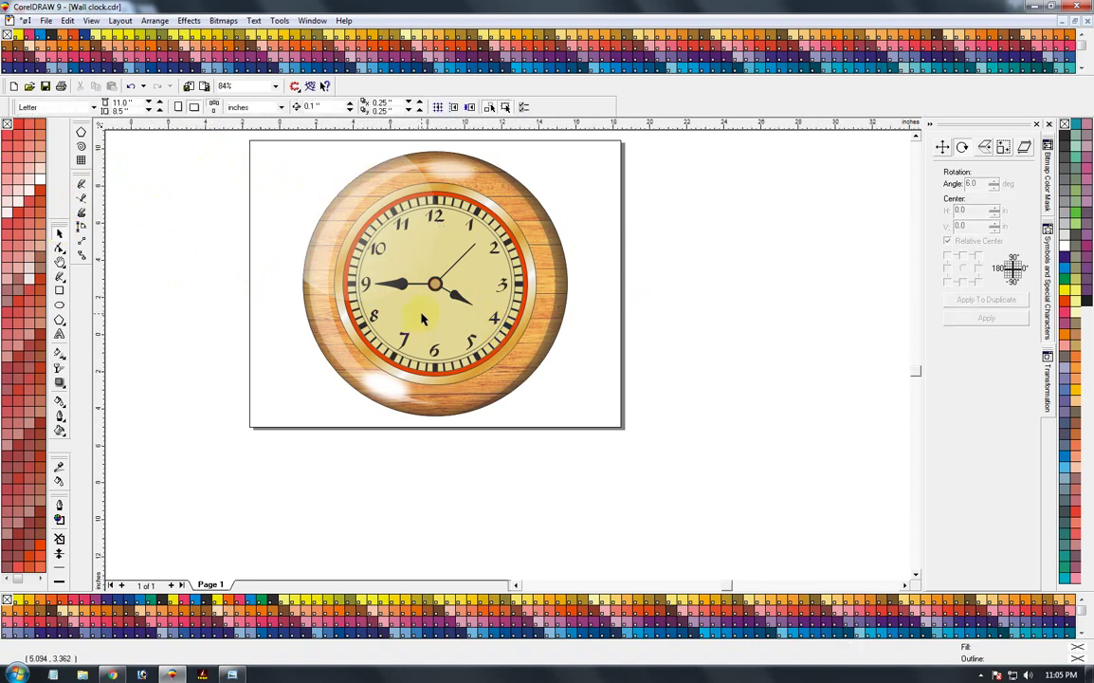
- Group all objects of the clock together
{"action": "key", "text": "F3"}
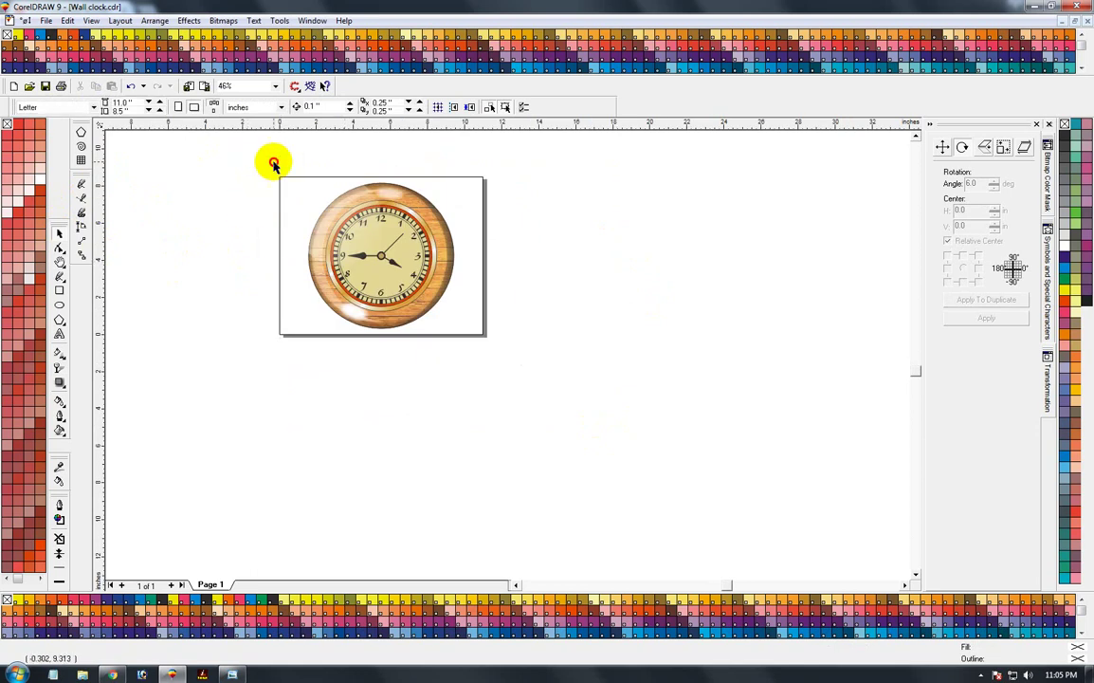
{"action": "left_click_drag", "start_coordinate": [273, 162], "coordinate": [515, 417]}
{"action": "key", "text": "ctrl+g"}
- Give the clock's outer circle a 5-point black outline with rounded corners, placed behind the fill and scaled with the image
{"action": "left_click_drag", "start_coordinate": [273, 161], "coordinate": [540, 410]}
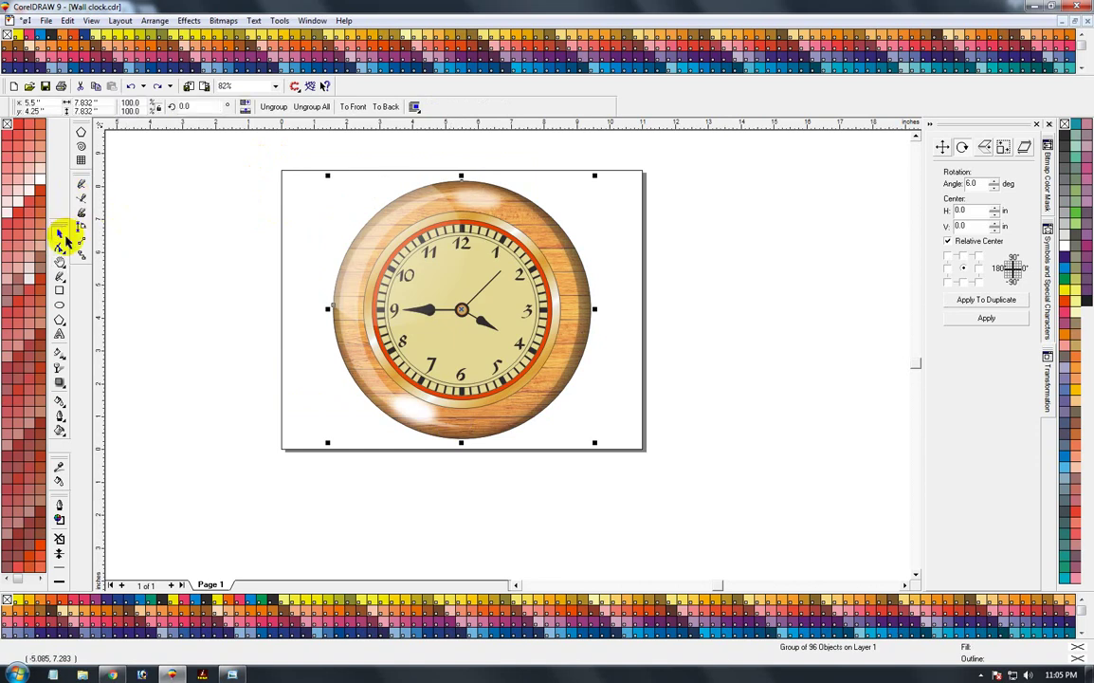
{"action": "left_click", "coordinate": [588, 292], "text": "ctrl"}
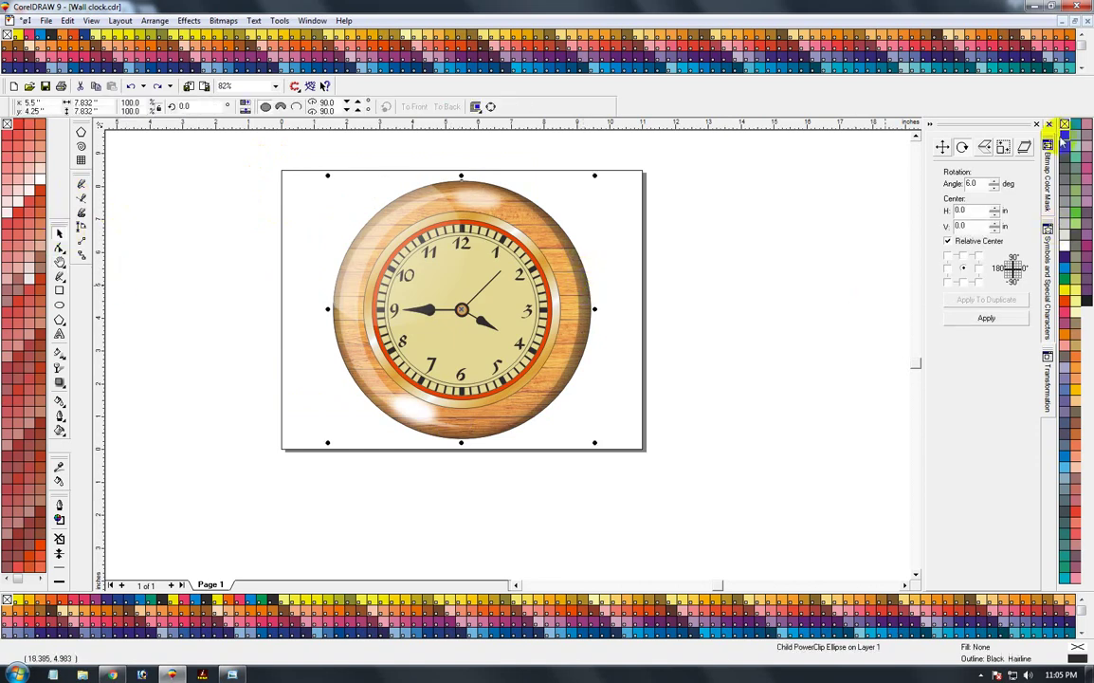
{"action": "key", "text": "F12"}
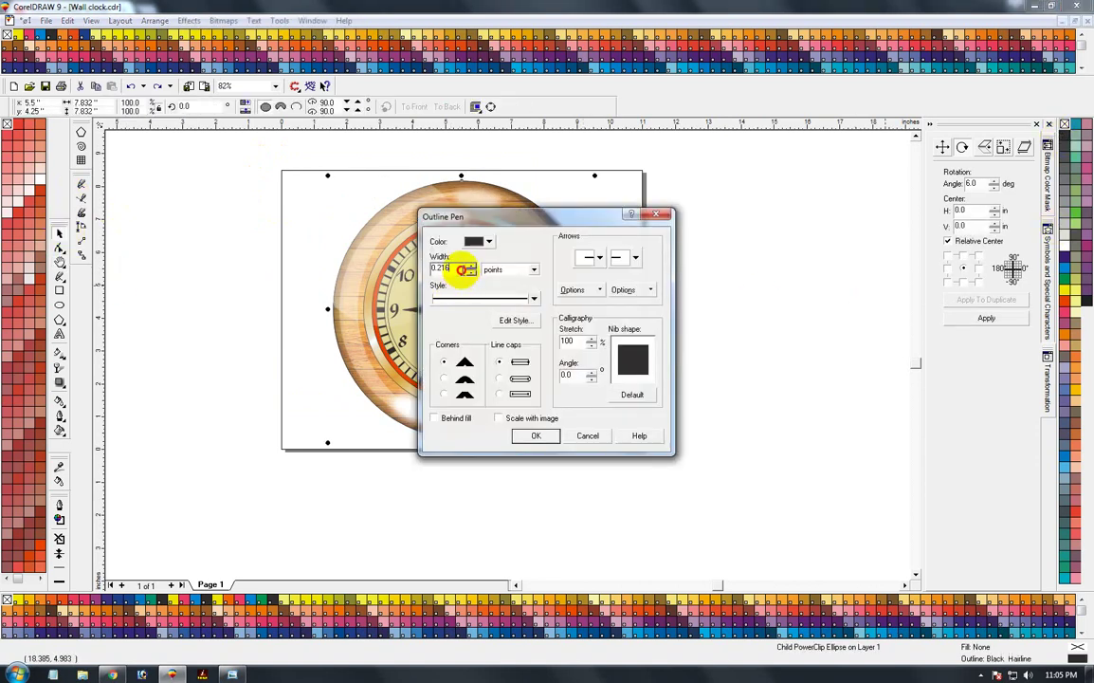
{"action": "type", "text": "5"}
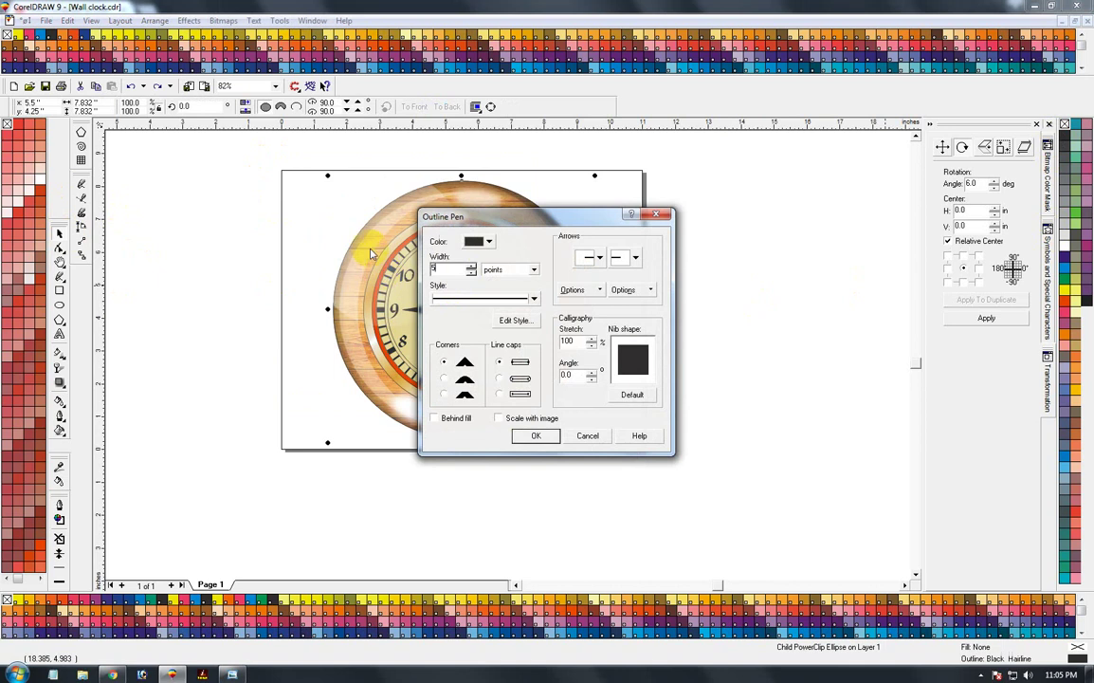
{"action": "left_click", "coordinate": [444, 379]}
{"action": "left_click", "coordinate": [435, 418]}
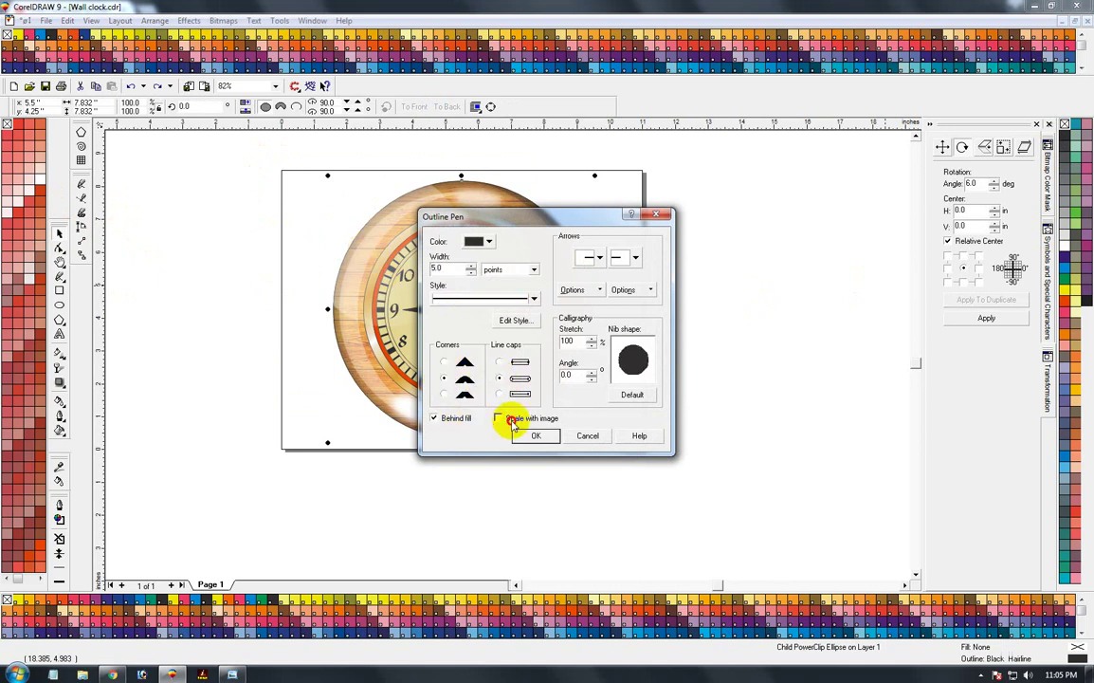
{"action": "left_click", "coordinate": [533, 435]}
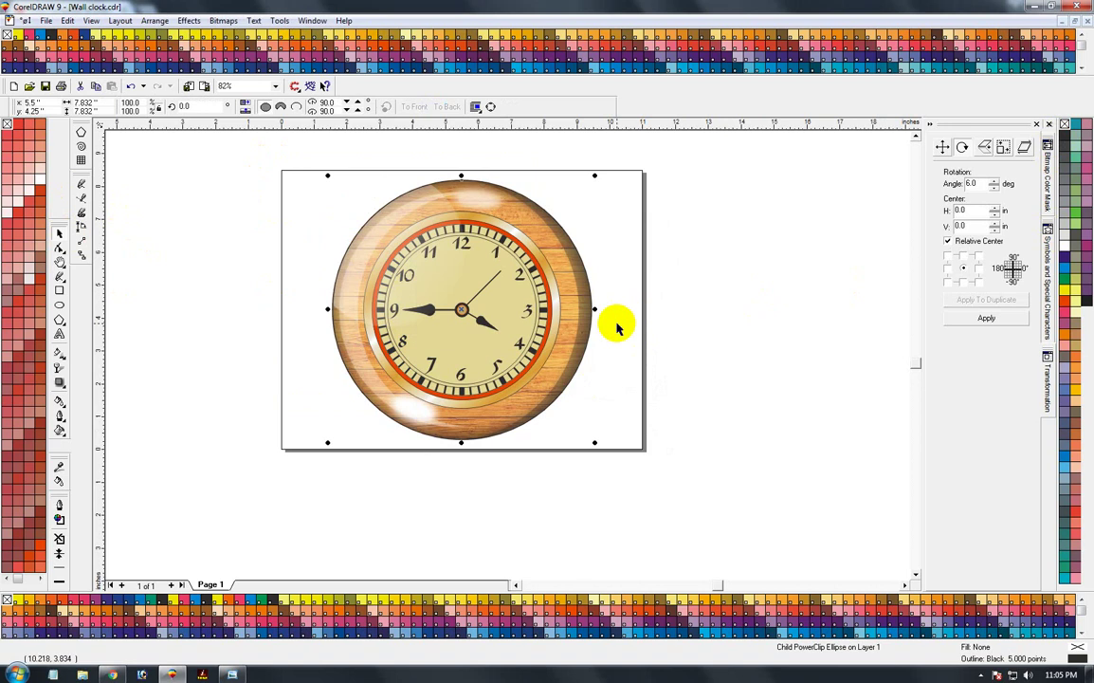
- Increase the outline width of the clock's outer circle further
{"action": "key", "text": "F12"}
{"action": "left_click_drag", "start_coordinate": [449, 271], "coordinate": [371, 270]}
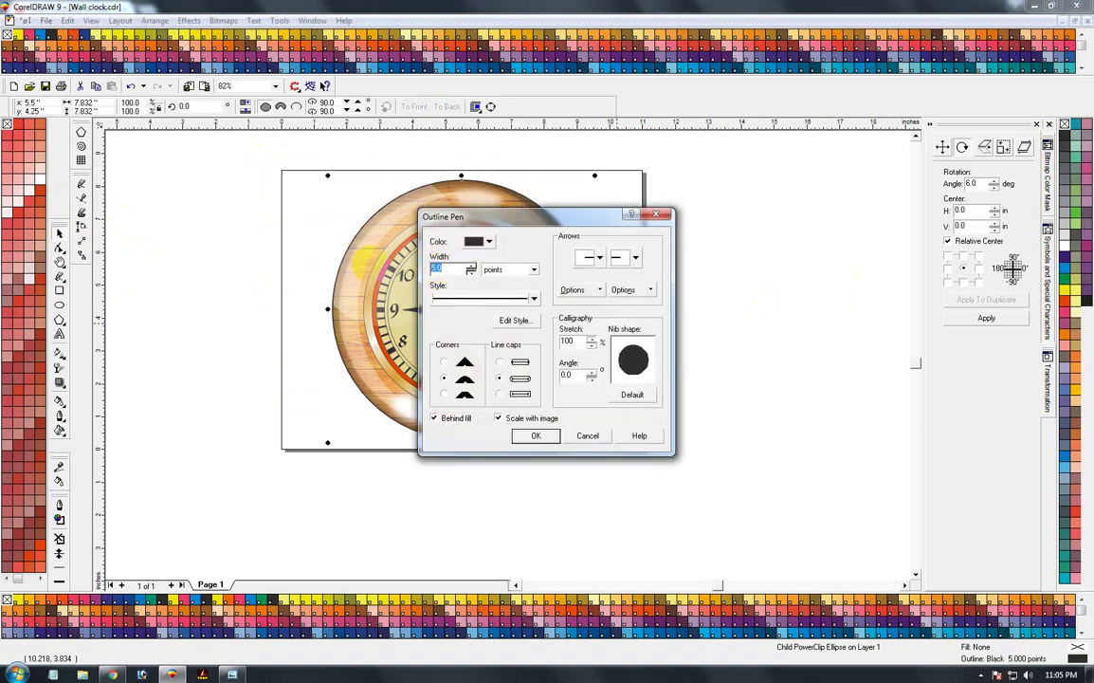
{"action": "key", "text": "Return"}
- Remove the outline from the gold ring around the clock's dial
{"action": "left_click", "coordinate": [476, 216], "text": "ctrl"}
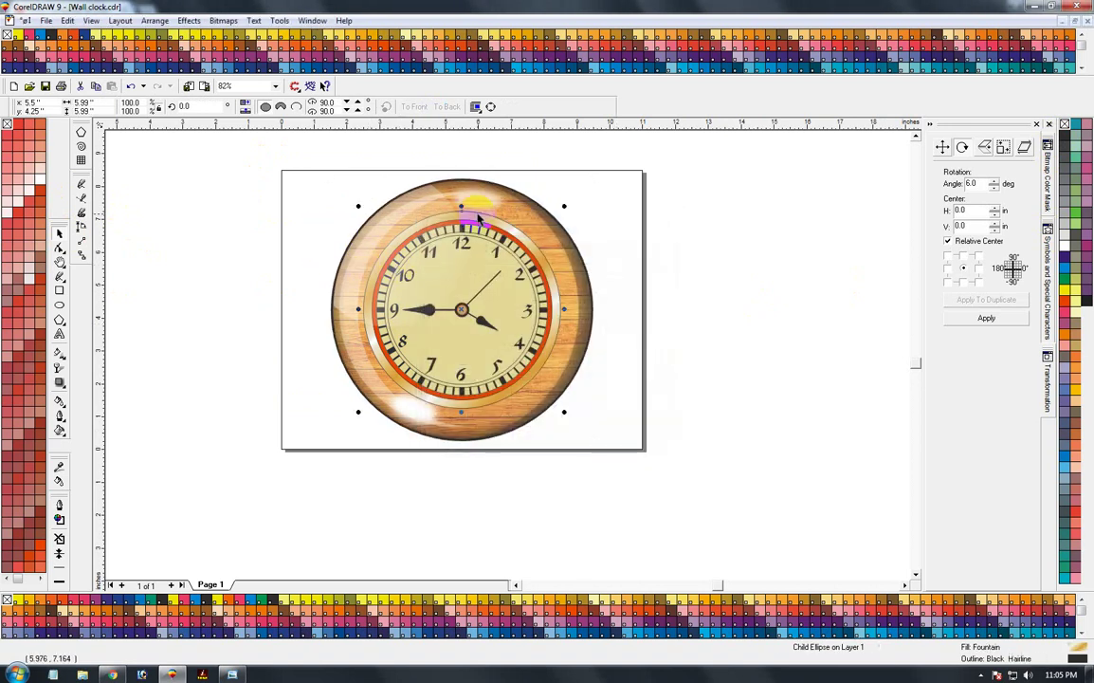
{"action": "right_click", "coordinate": [1064, 125]}
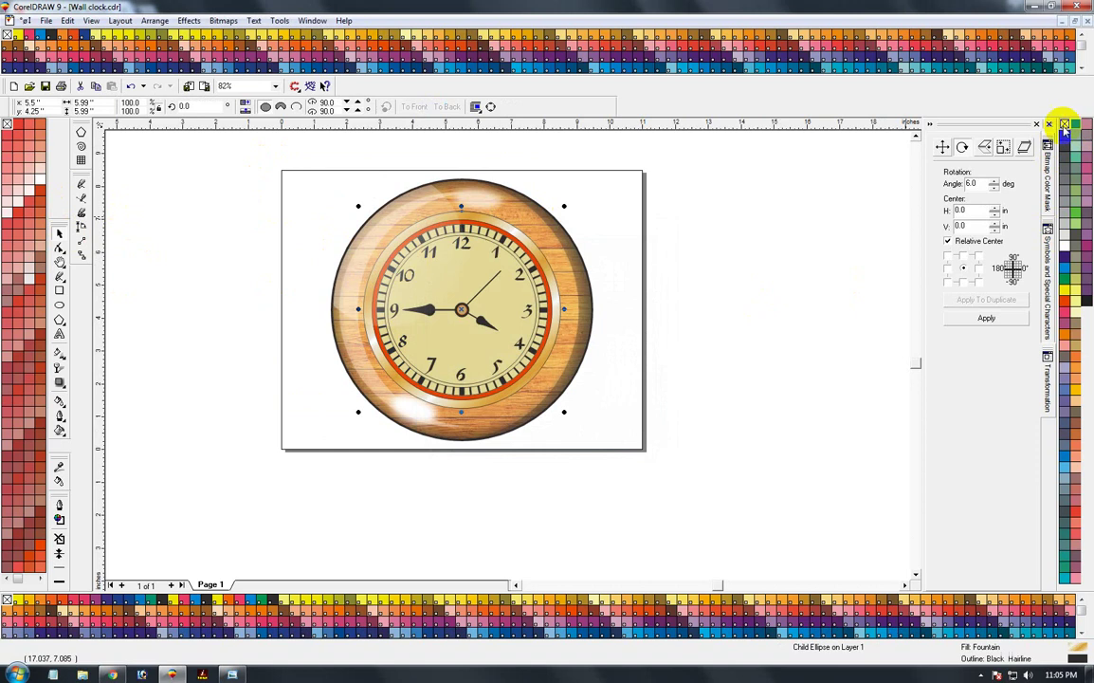
{"action": "left_click", "coordinate": [502, 236], "text": "ctrl"}
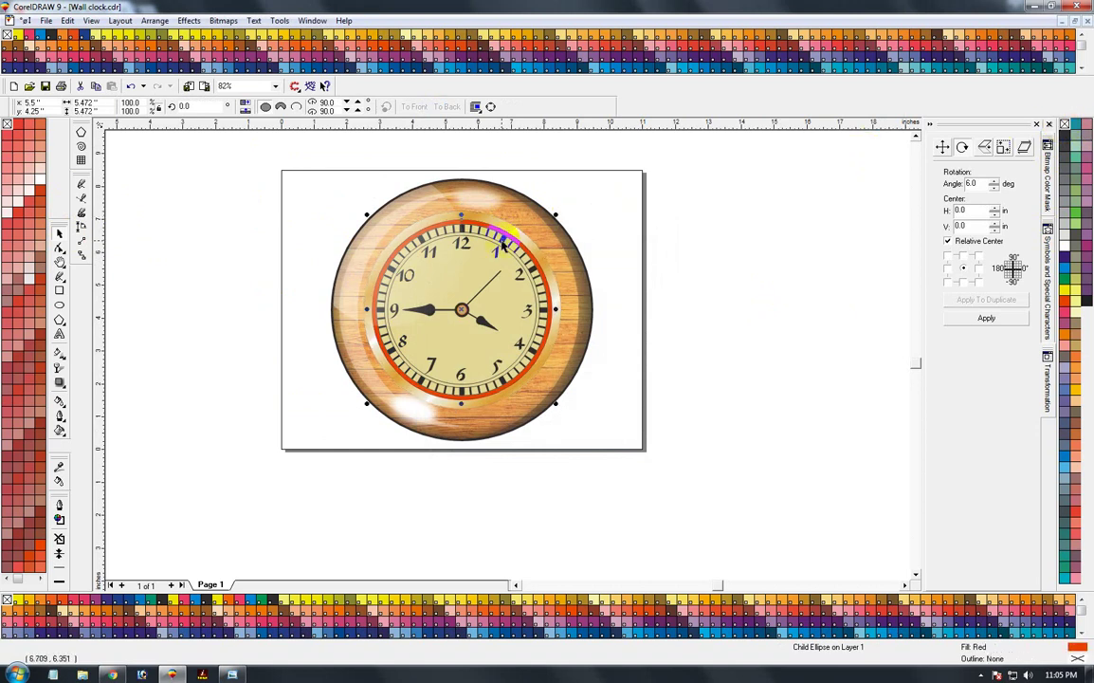
{"action": "left_click", "coordinate": [499, 239], "text": "ctrl"}
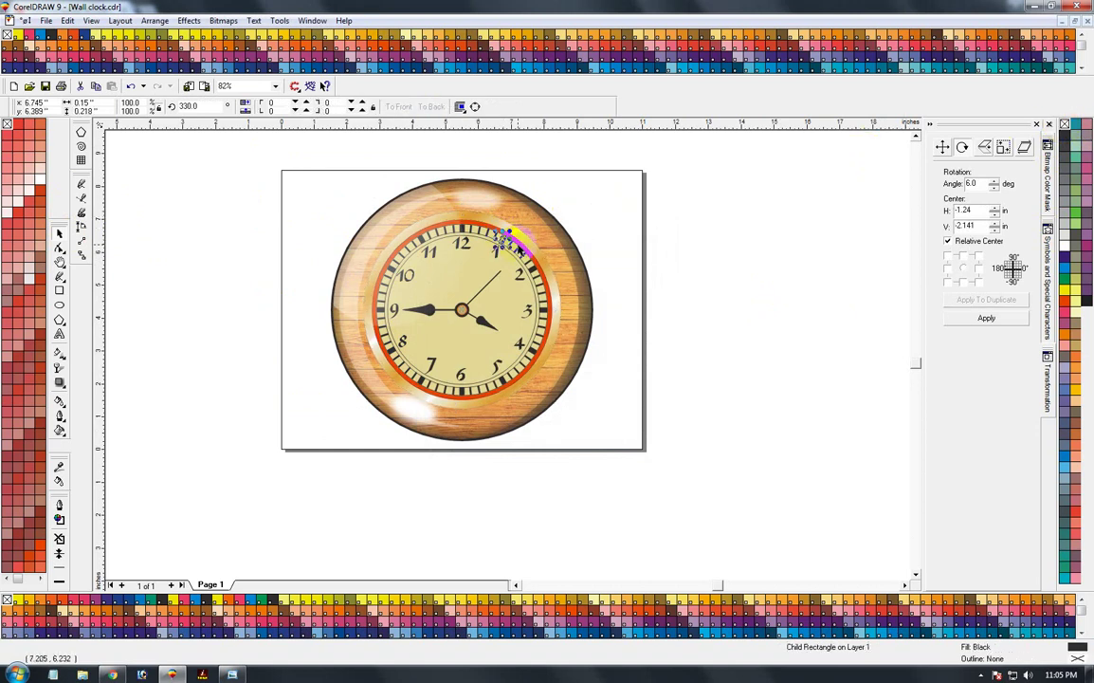
{"action": "left_click", "coordinate": [503, 241], "text": "ctrl"}
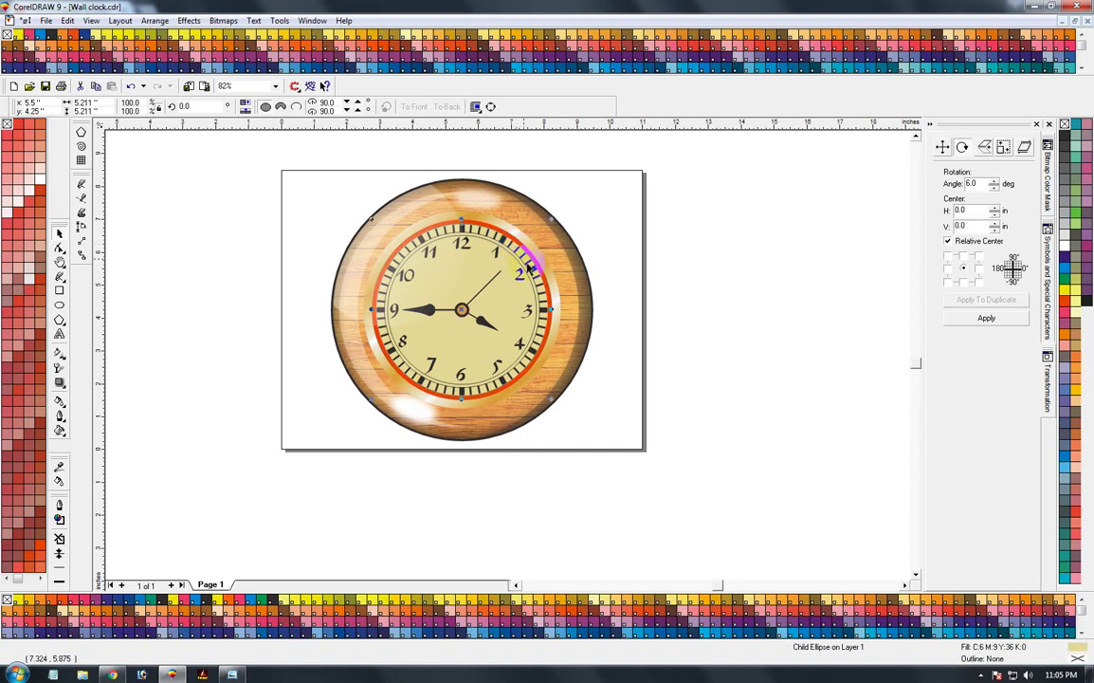
{"action": "left_click", "coordinate": [703, 399]}
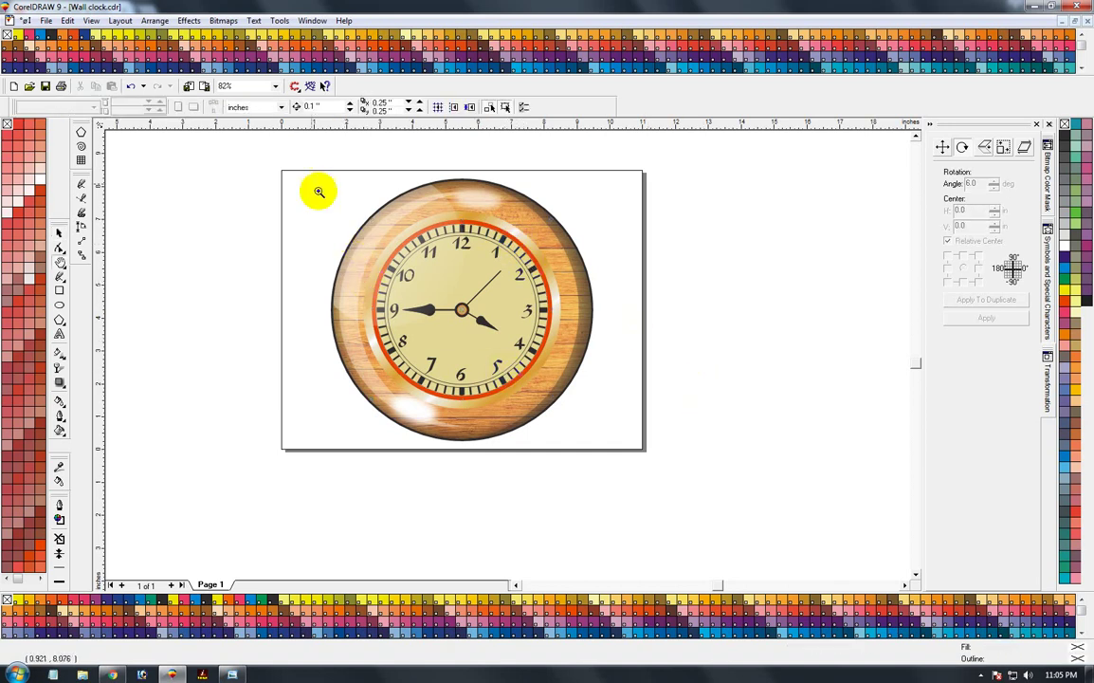
- Place a copy of the clock group to the right of the original and convert the copy to a bitmap
{"action": "left_click_drag", "start_coordinate": [286, 165], "coordinate": [622, 509]}
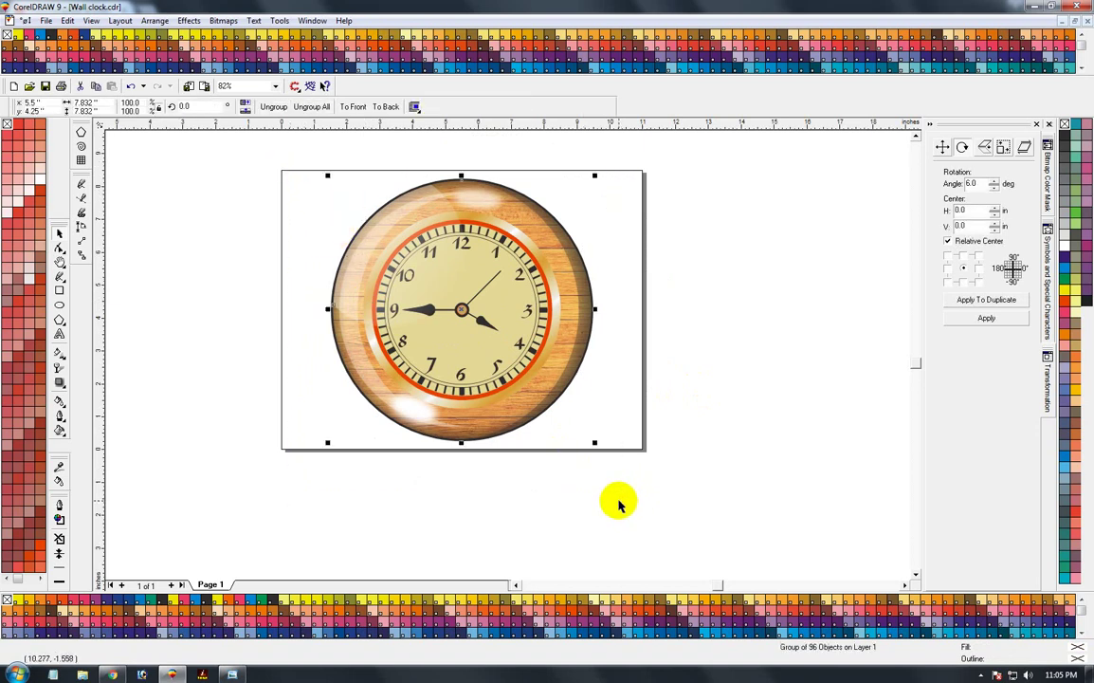
{"action": "key", "text": "Delete"}
{"action": "key", "text": "ctrl+z"}
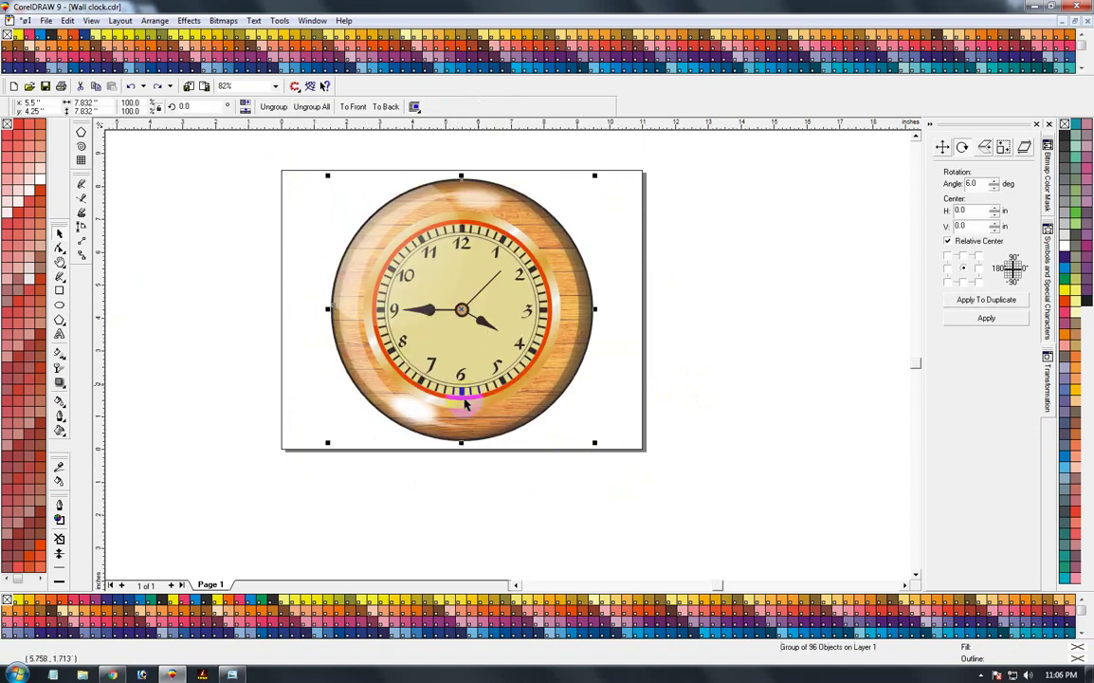
{"action": "left_click_drag", "start_coordinate": [430, 346], "coordinate": [733, 382]}
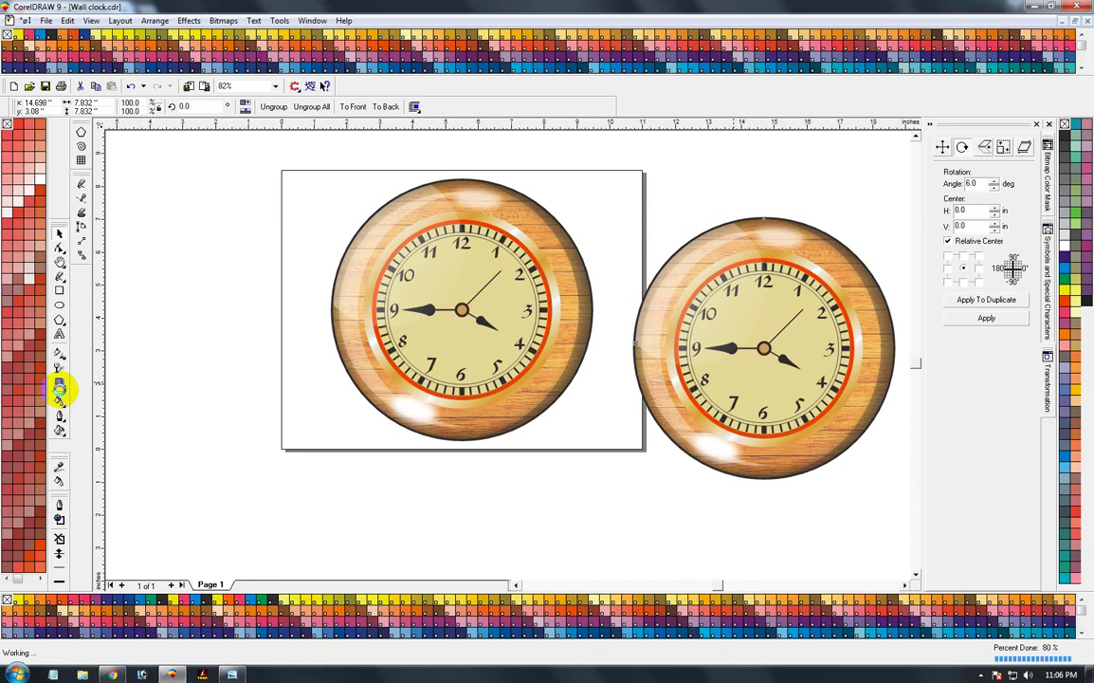
- Apply a drop shadow with feathering 15 from the bitmap copy's top edge to its bottom edge, with the feathering directed outside
{"action": "left_click", "coordinate": [60, 384]}
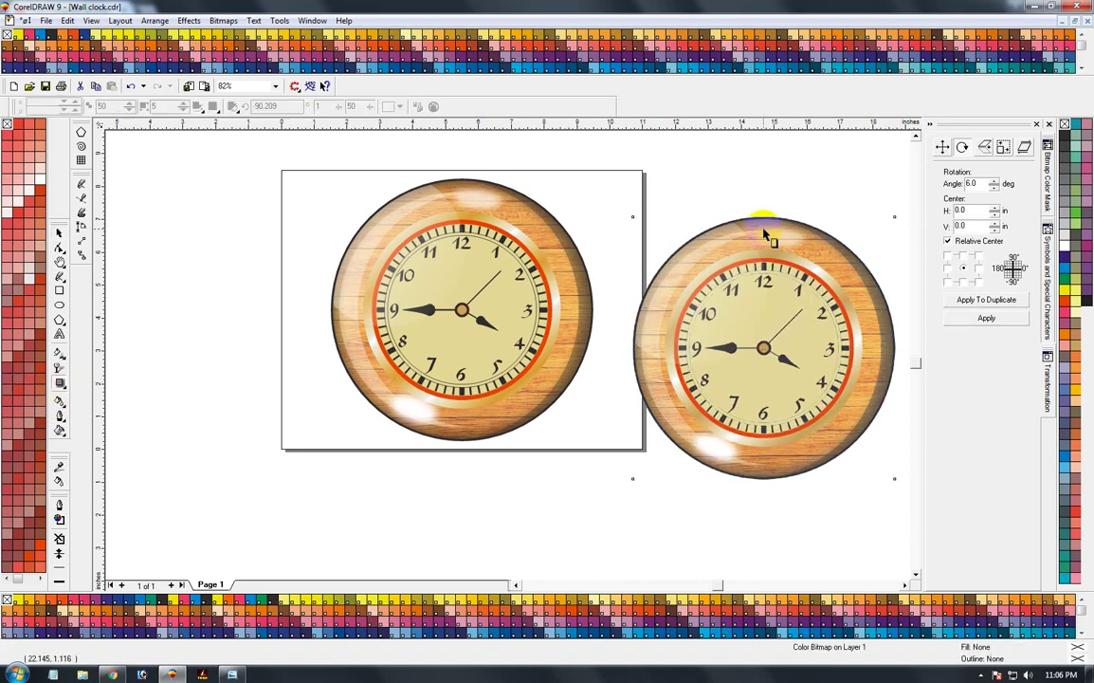
{"action": "left_click_drag", "start_coordinate": [764, 220], "coordinate": [762, 478]}
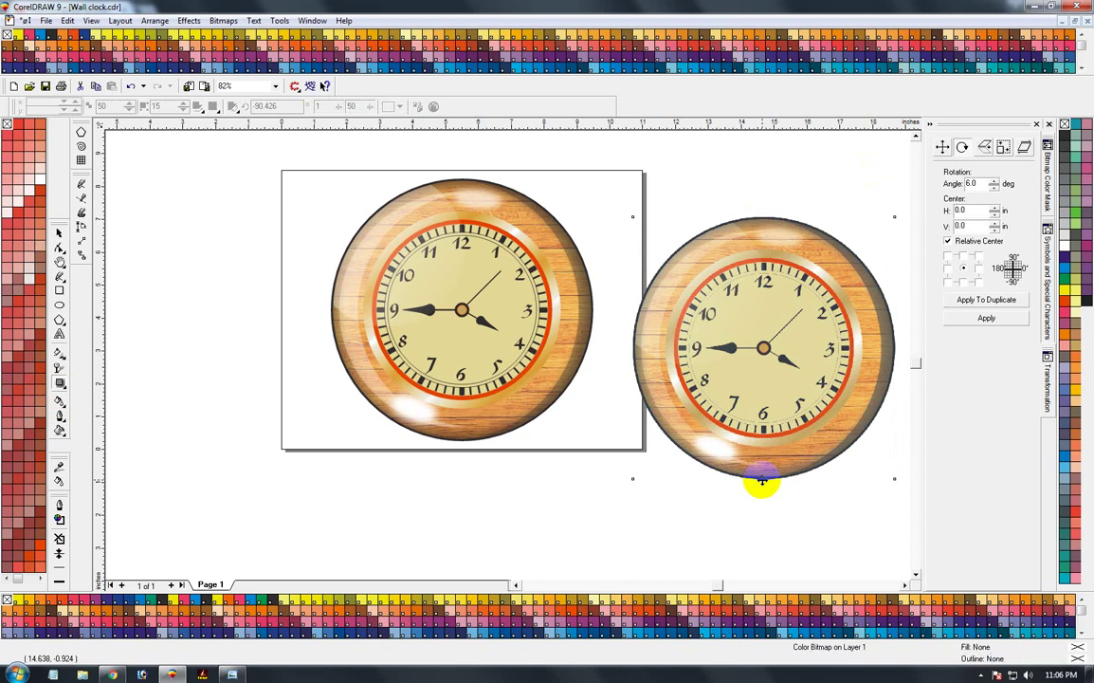
{"action": "left_click", "coordinate": [761, 481]}
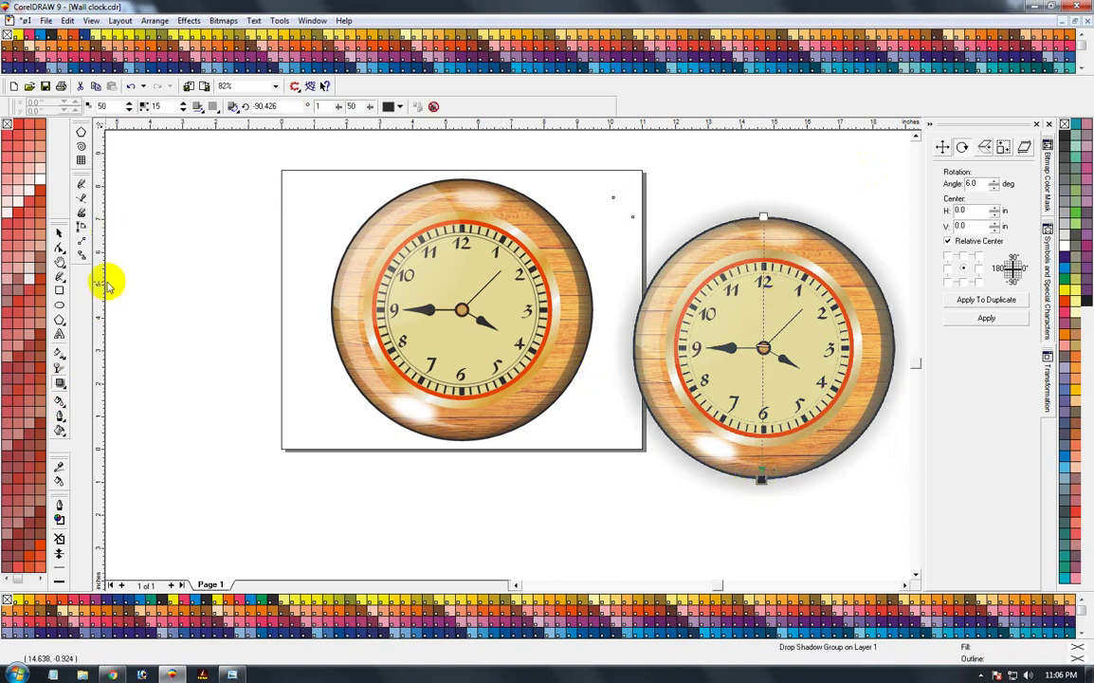
{"action": "left_click", "coordinate": [199, 106]}
{"action": "left_click", "coordinate": [207, 188]}
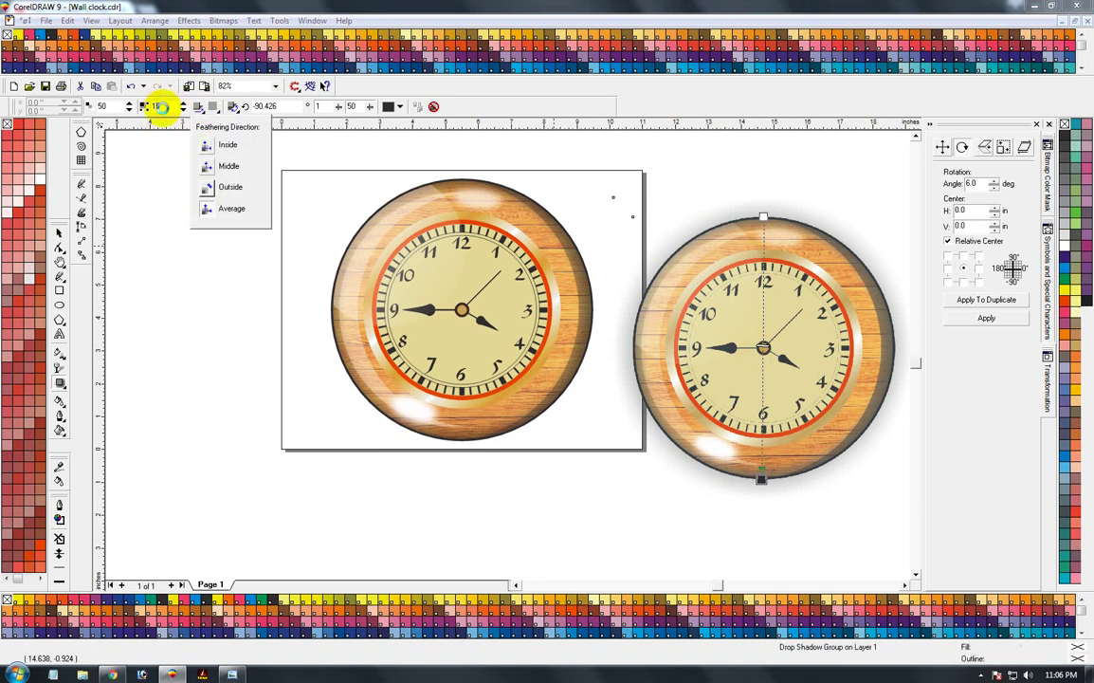
- Set the drop shadow's feathering to 5
{"action": "left_click", "coordinate": [141, 108]}
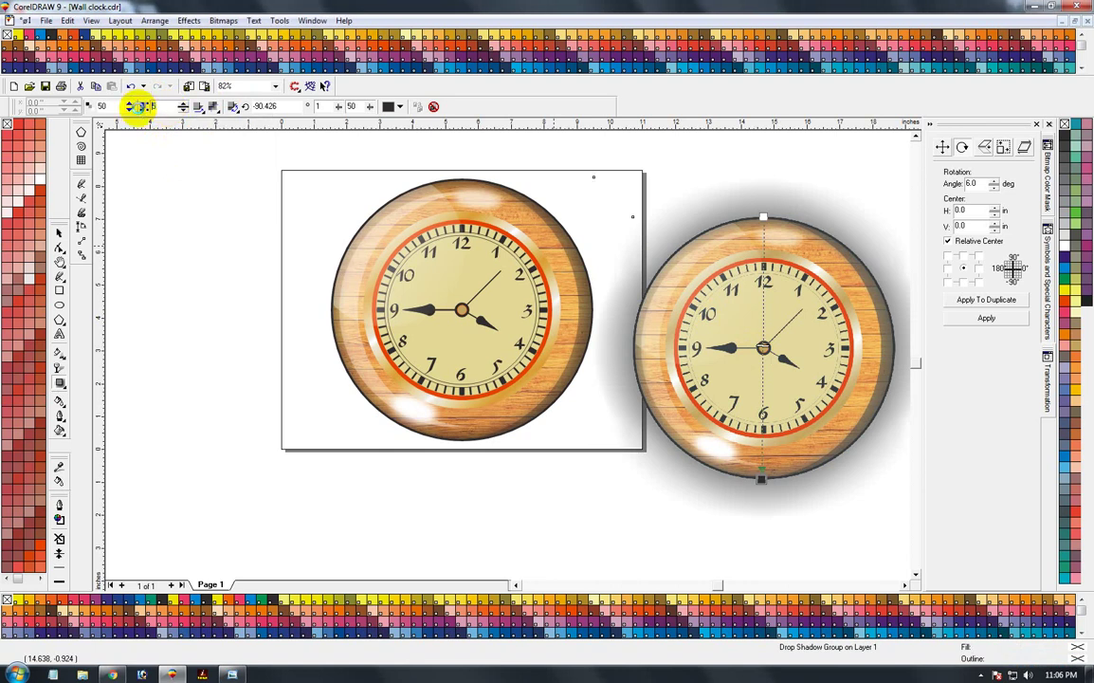
{"action": "left_click", "coordinate": [141, 106]}
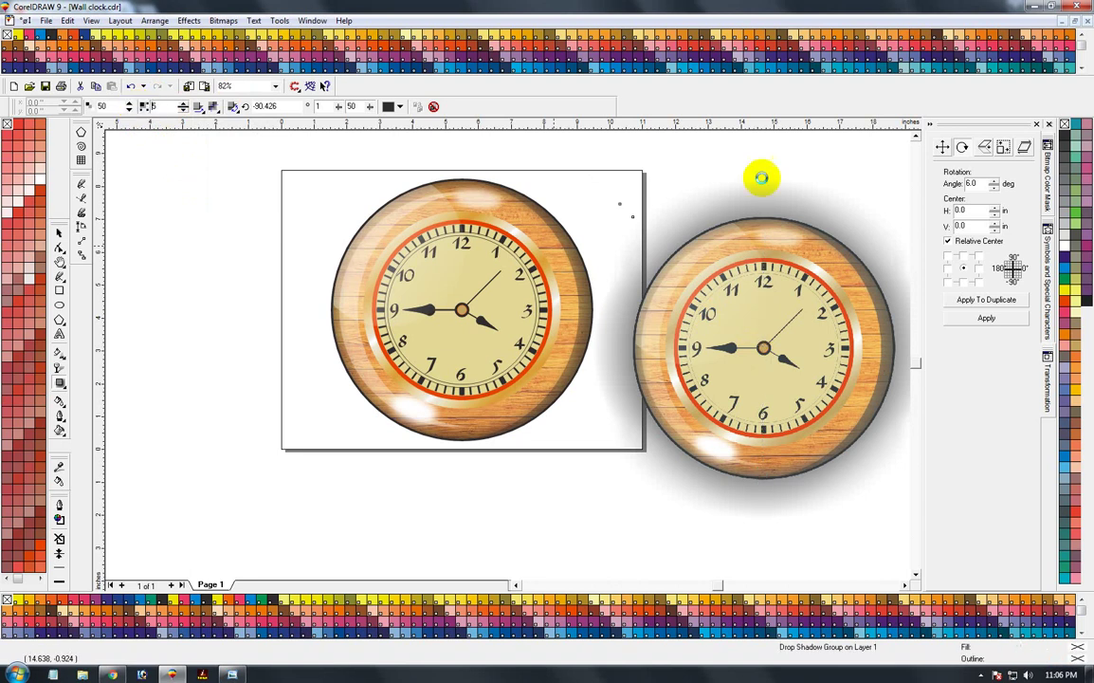
{"action": "left_click_drag", "start_coordinate": [755, 207], "coordinate": [604, 286]}
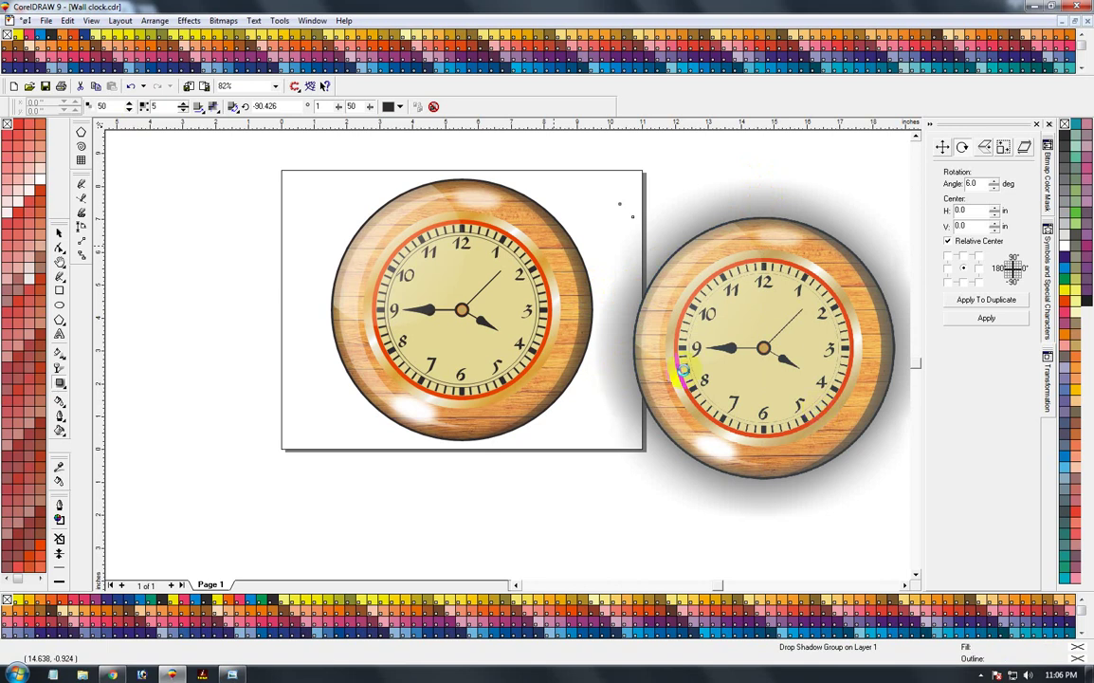
{"action": "left_click", "coordinate": [682, 373]}
{"action": "left_click", "coordinate": [607, 377]}
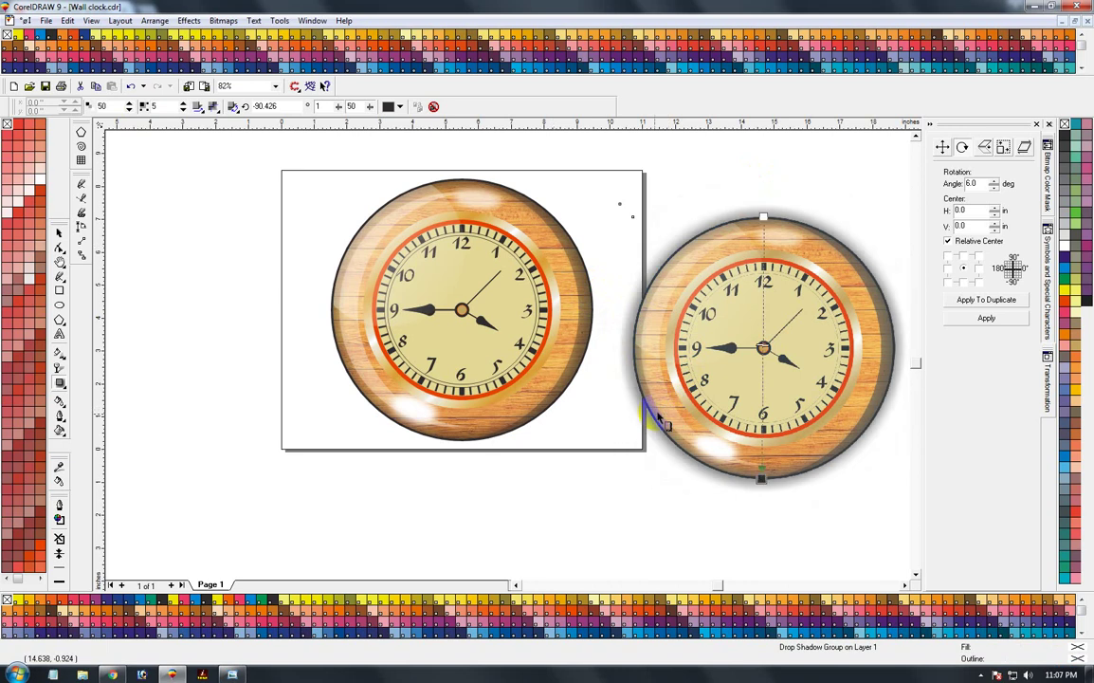
- Separate the drop shadow from the bitmap clock copy and delete the copy, keeping only the shadow
{"action": "left_click", "coordinate": [59, 234]}
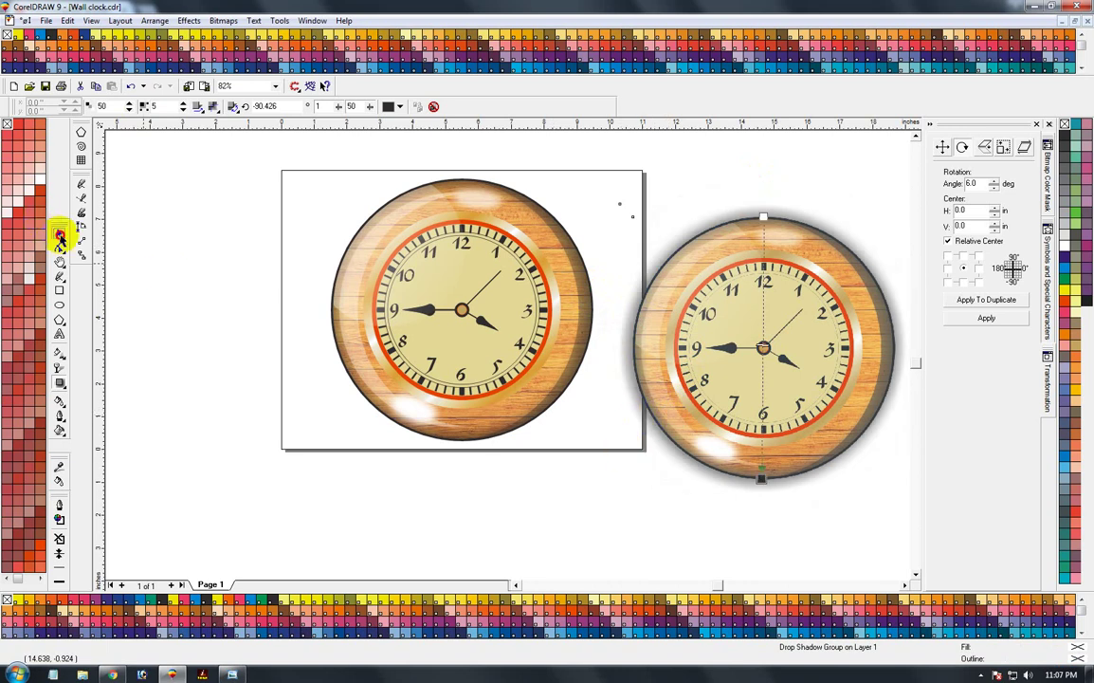
{"action": "left_click", "coordinate": [704, 178]}
{"action": "left_click_drag", "start_coordinate": [809, 348], "coordinate": [749, 348]}
{"action": "key", "text": "Delete"}
- Centre the clock and the separated shadow on the page with the shadow behind the clock, and group the two
{"action": "left_click", "coordinate": [477, 347]}
{"action": "left_click_drag", "start_coordinate": [478, 348], "coordinate": [479, 351]}
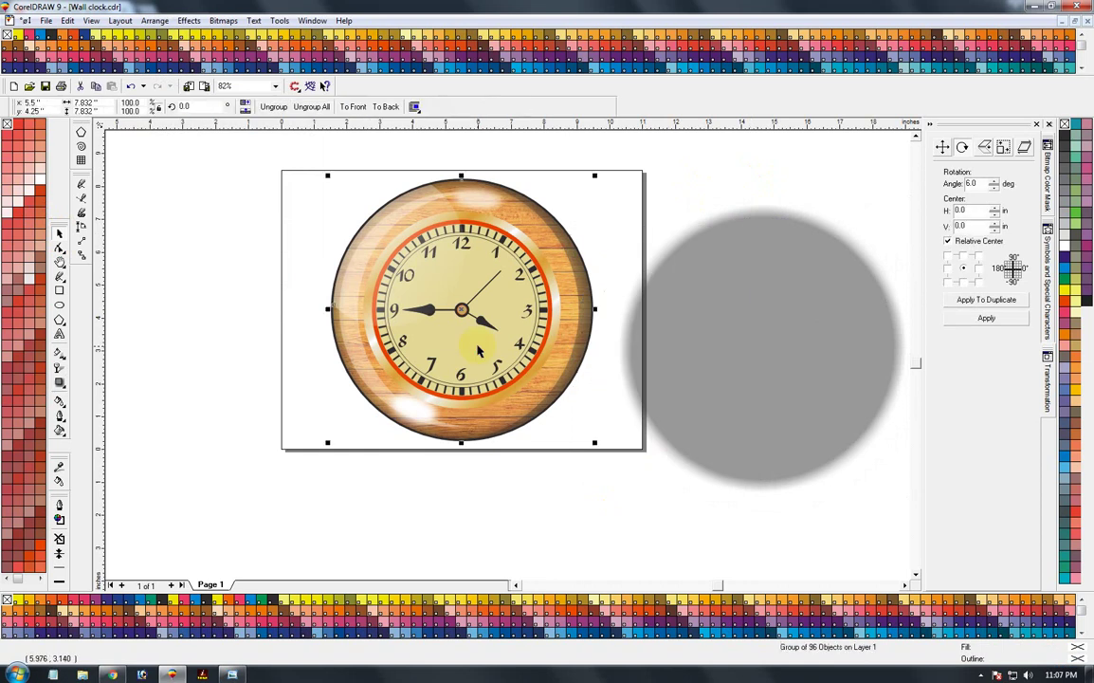
{"action": "left_click", "coordinate": [801, 349], "text": "shift"}
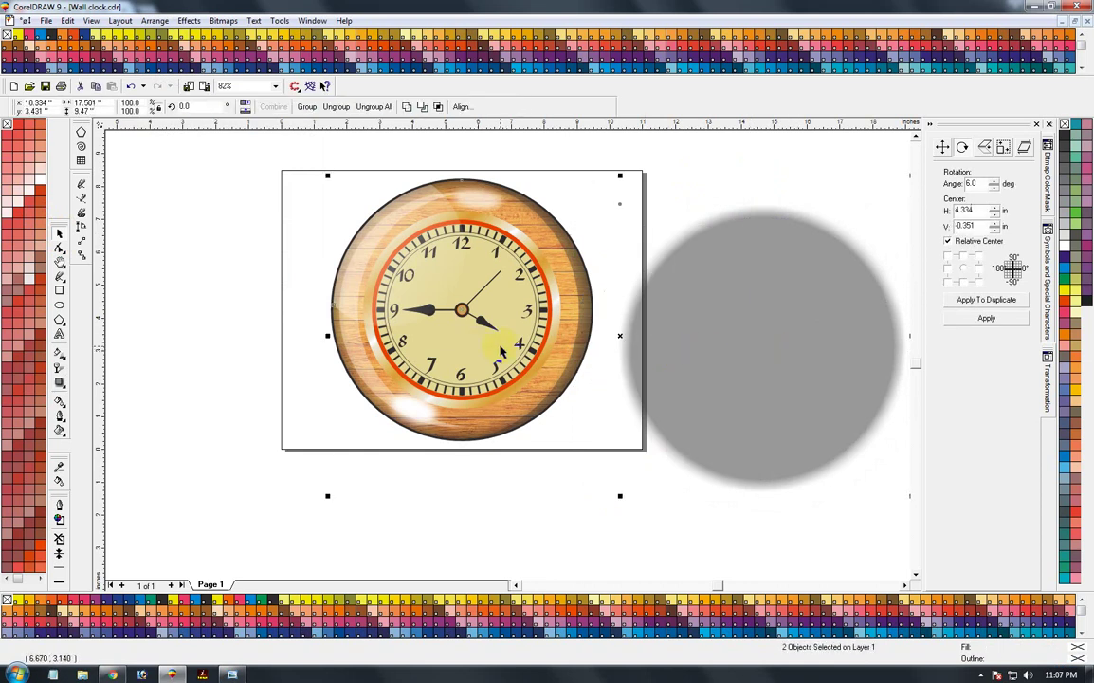
{"action": "key", "text": "p"}
{"action": "left_click", "coordinate": [679, 371]}
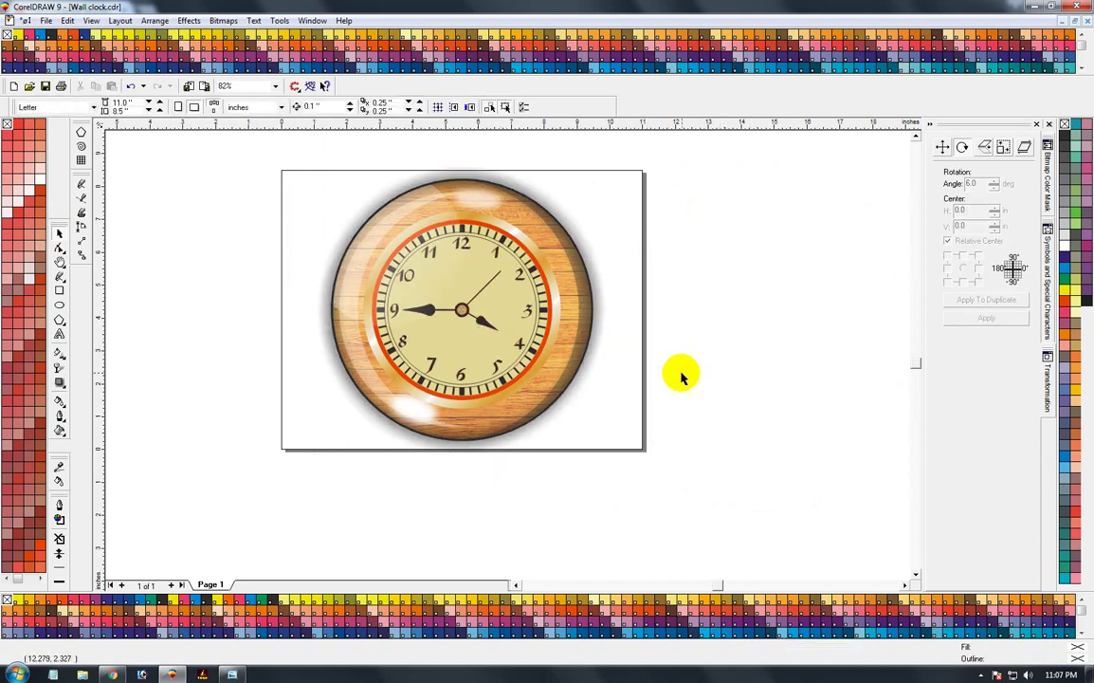
{"action": "left_click_drag", "start_coordinate": [222, 164], "coordinate": [711, 571]}
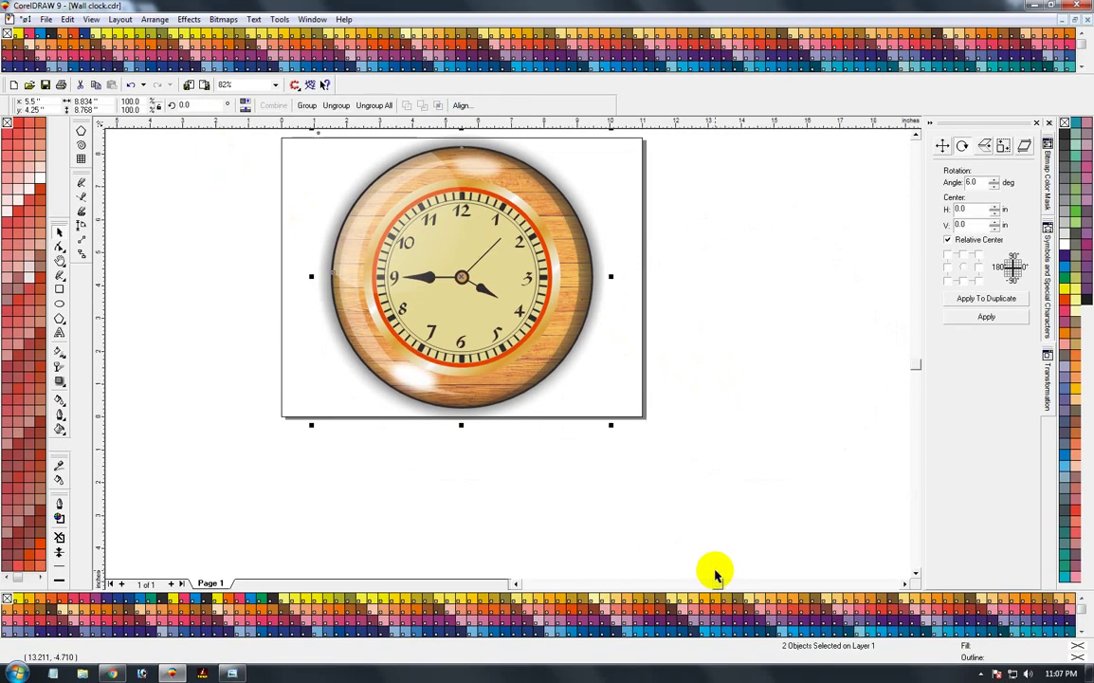
{"action": "key", "text": "ctrl+g"}
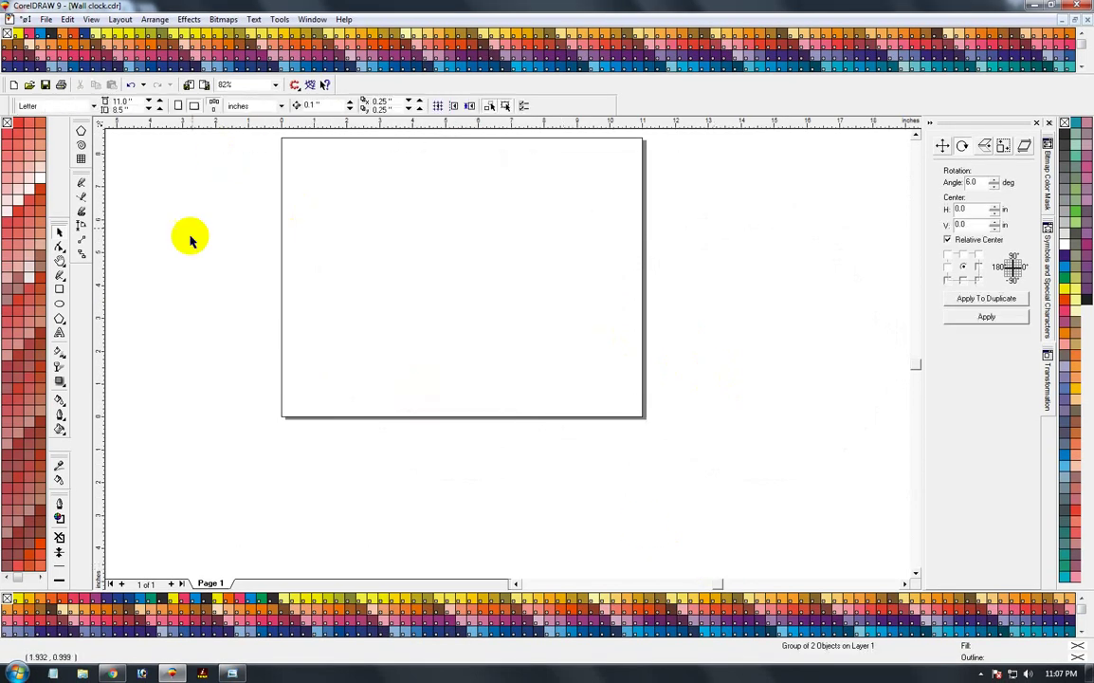
- Create a page-sized rectangle behind the clock and fill it yellow
{"action": "double_click", "coordinate": [60, 288]}
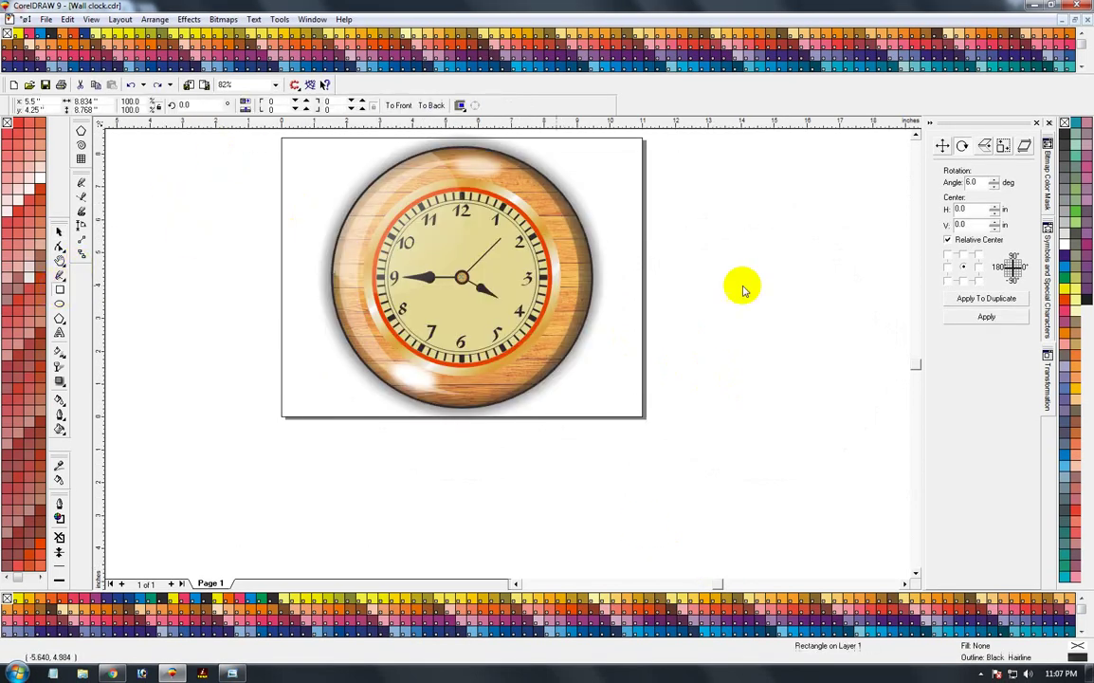
{"action": "left_click", "coordinate": [1072, 296]}
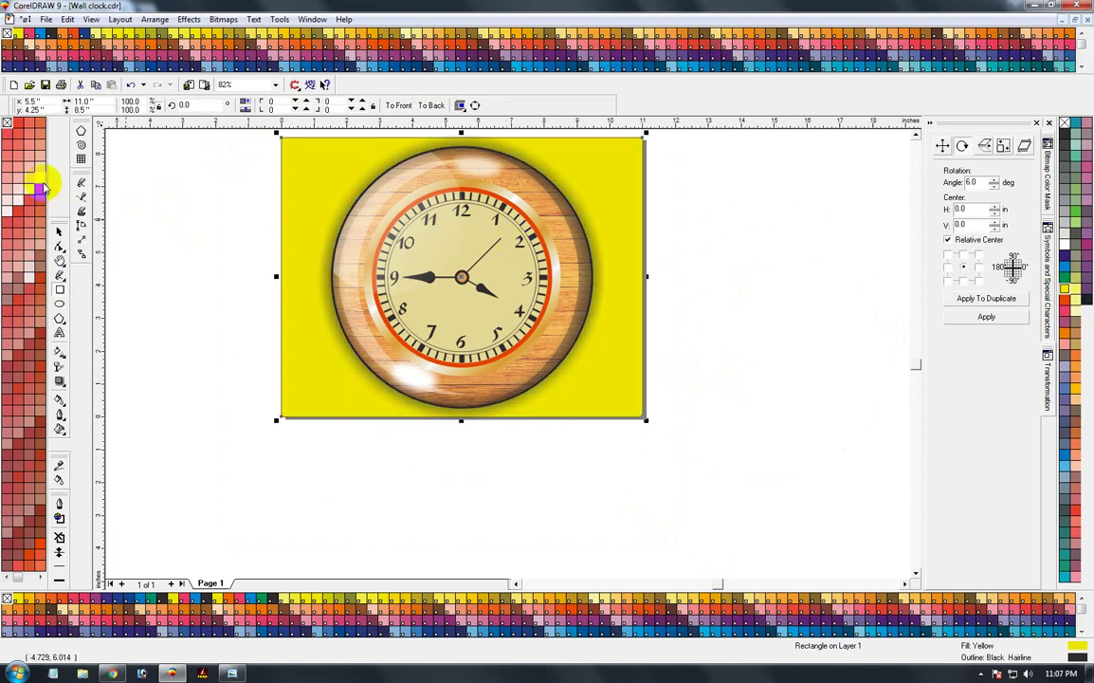
{"action": "left_click", "coordinate": [60, 260]}
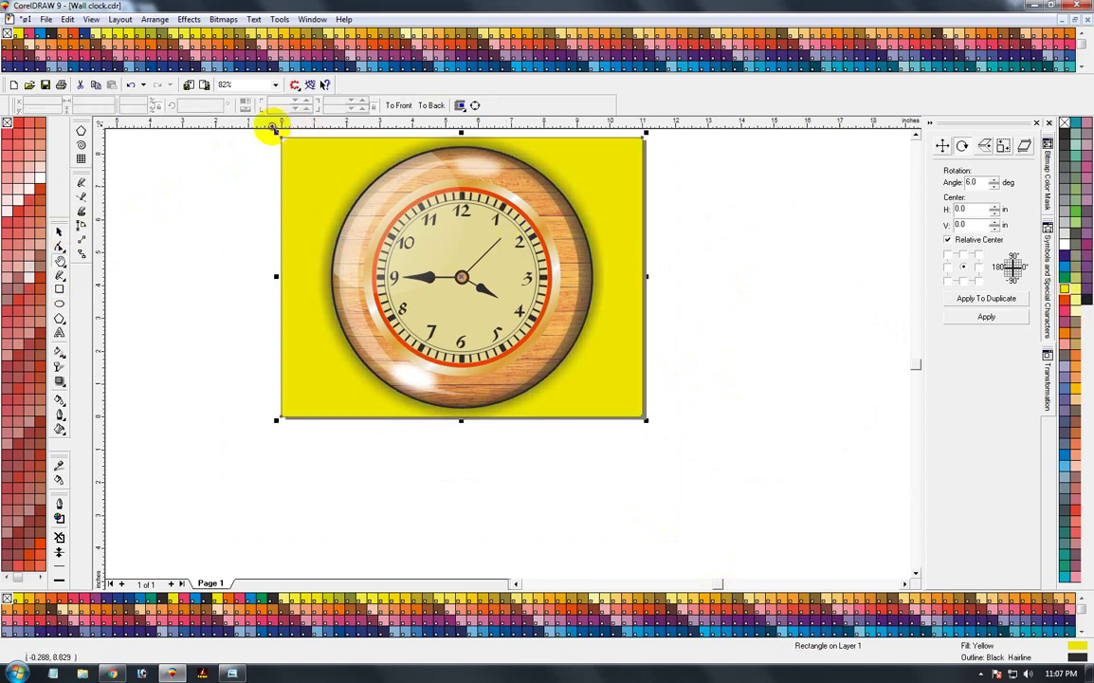
{"action": "left_click_drag", "start_coordinate": [517, 276], "coordinate": [575, 319]}
{"action": "key", "text": "Delete"}
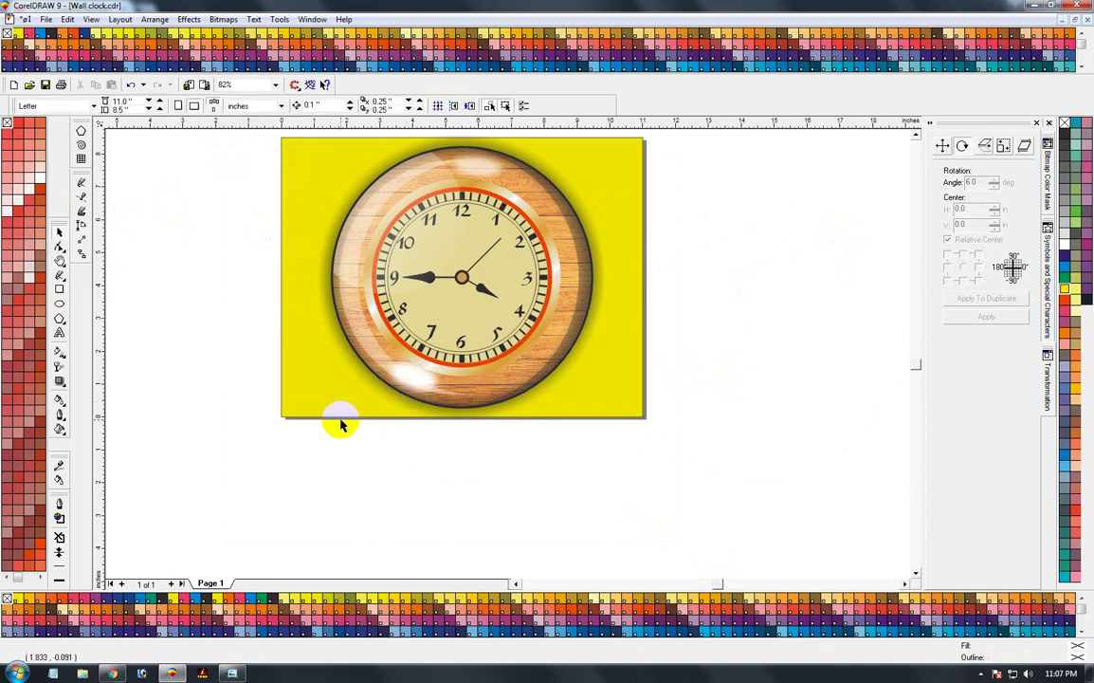
- Preview the finished clock on its yellow background at full screen
{"action": "left_click_drag", "start_coordinate": [267, 437], "coordinate": [659, 136]}
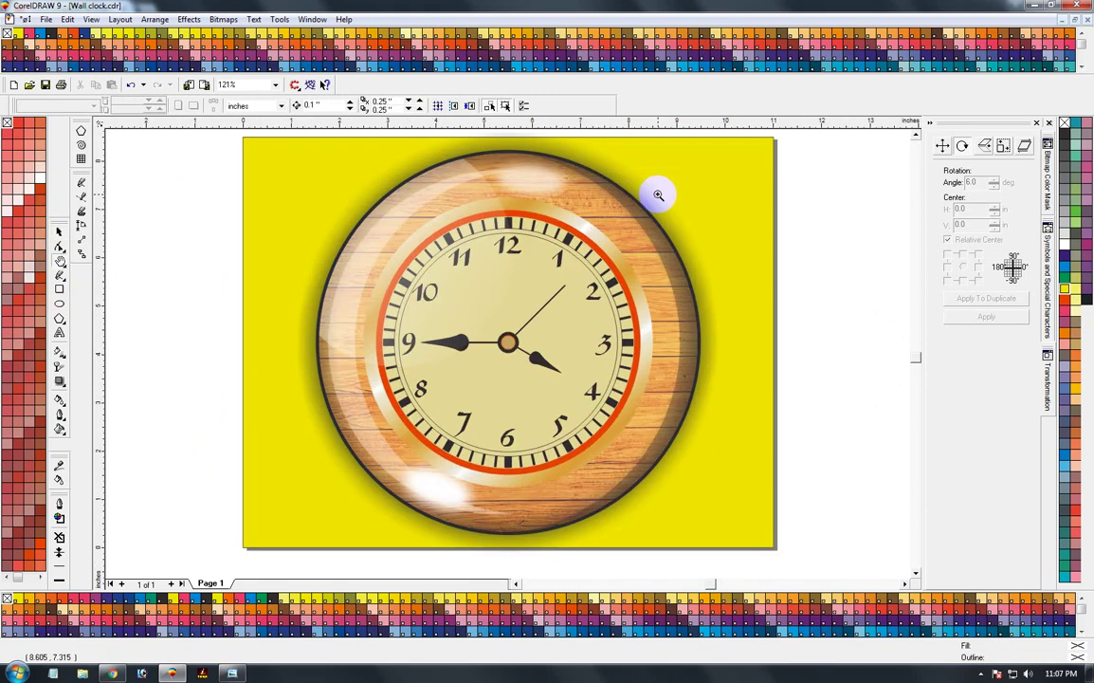
{"action": "key", "text": "F9"}
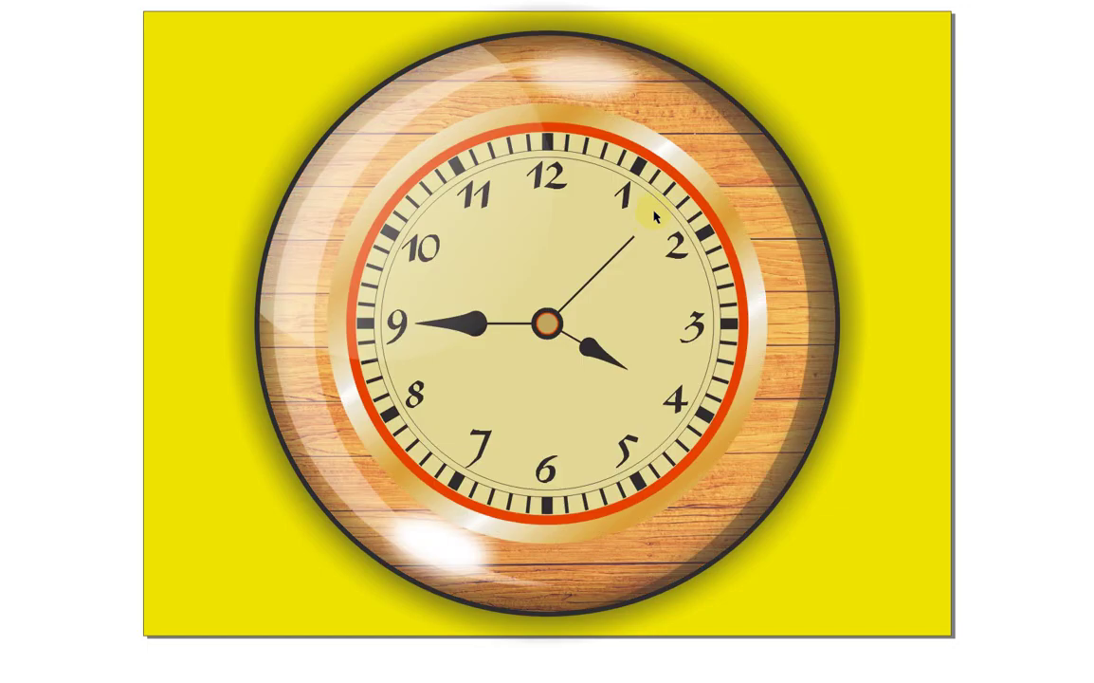